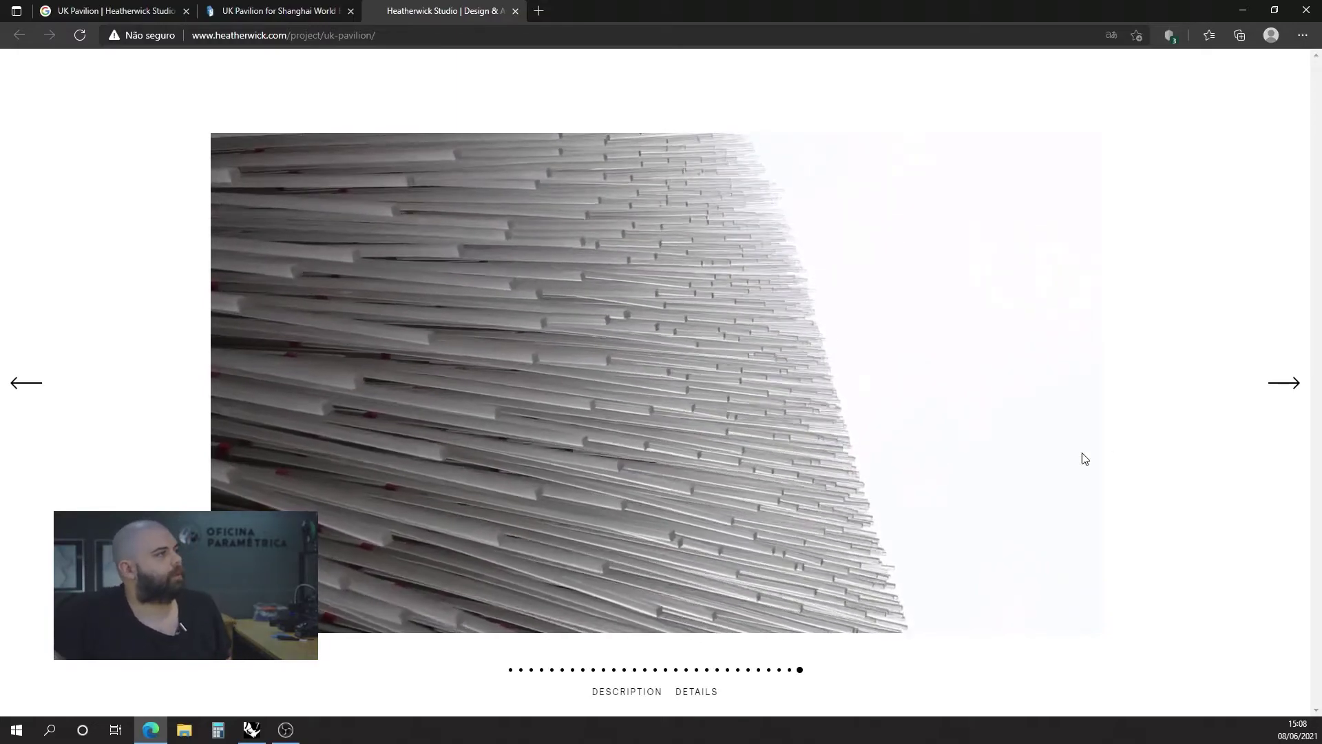
- Browse back through the UK Pavilion construction photos in the Heatherwick gallery and glance at the ArchDaily article
{"action": "left_click", "coordinate": [24, 382]}
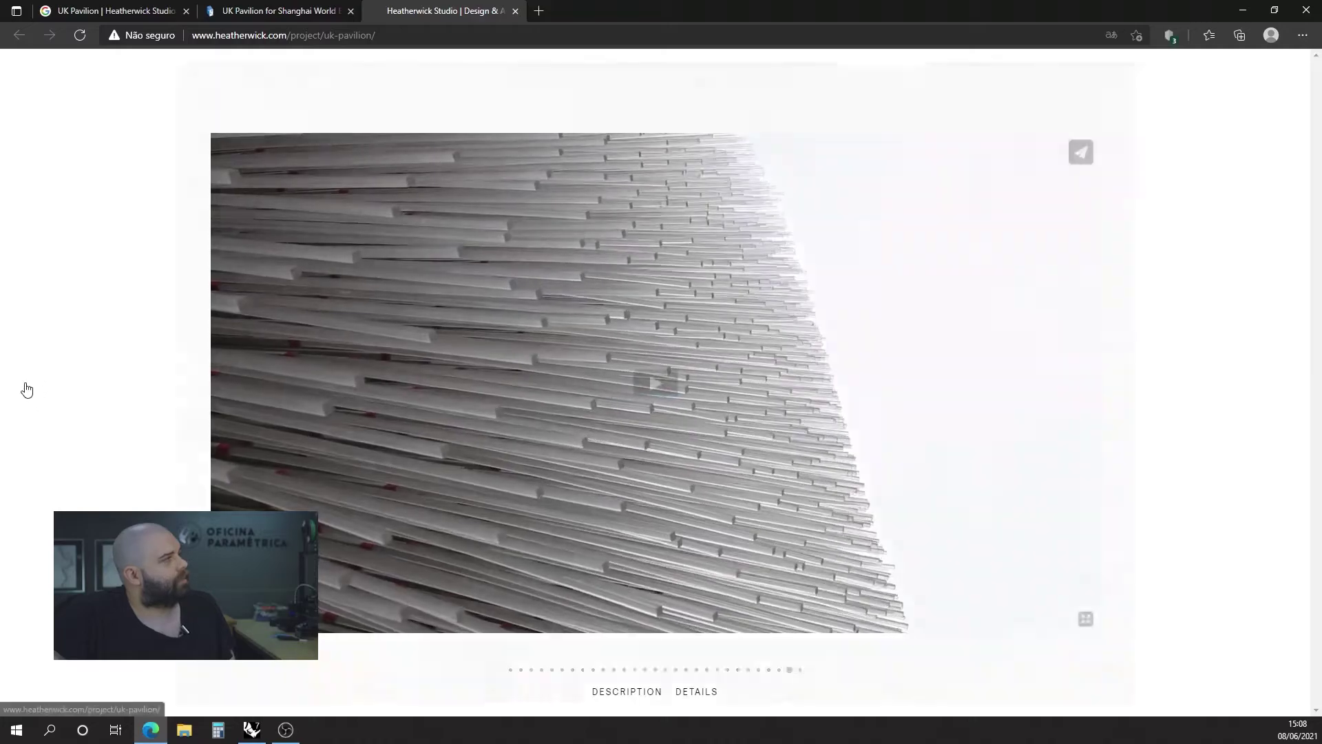
{"action": "left_click", "coordinate": [22, 382]}
{"action": "left_click", "coordinate": [25, 381]}
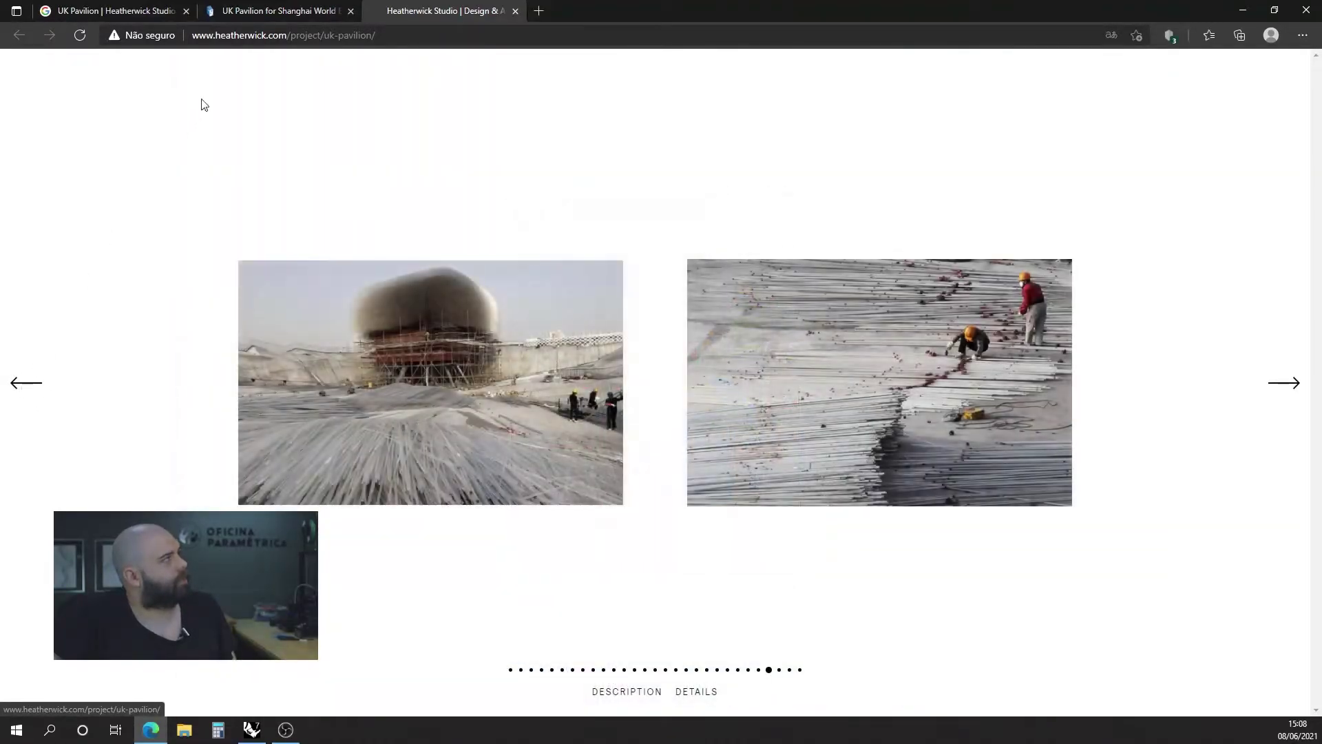
{"action": "left_click", "coordinate": [276, 11]}
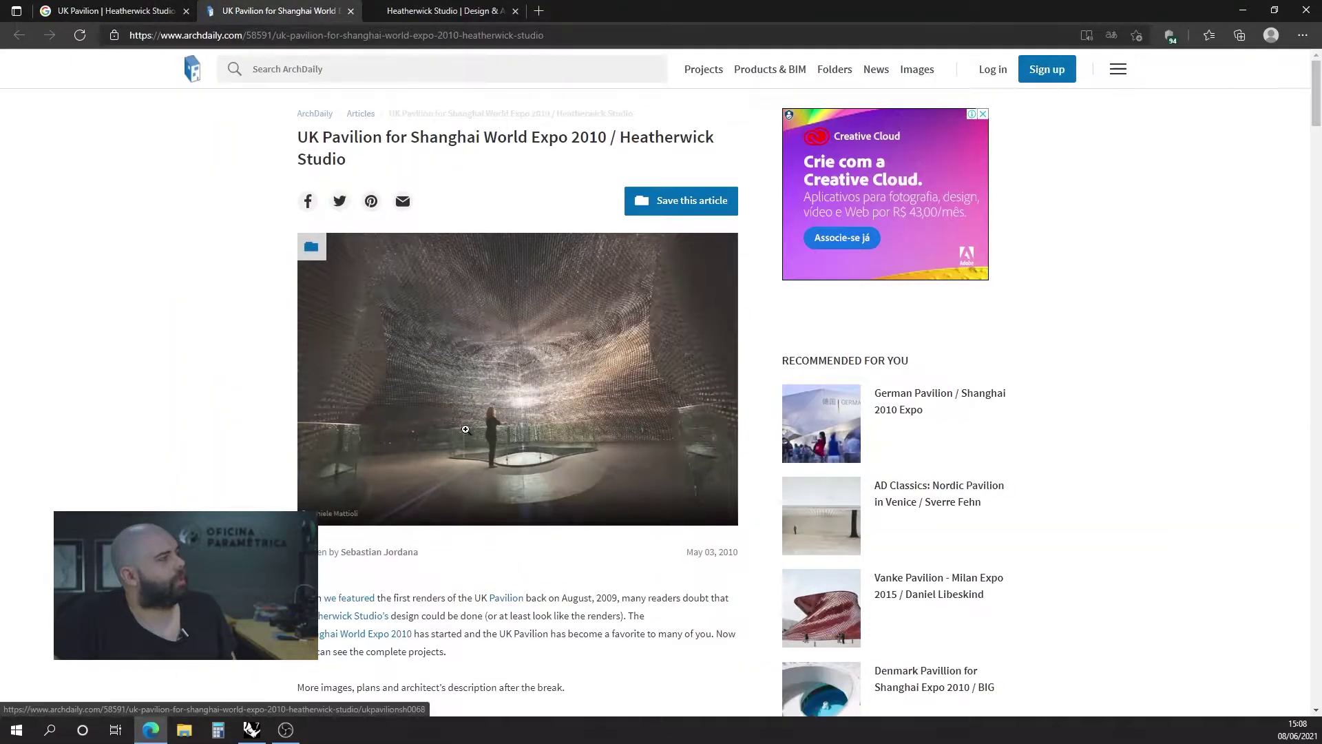
{"action": "scroll", "coordinate": [473, 425], "scroll_direction": "down", "scroll_amount": 4}
{"action": "scroll", "coordinate": [472, 425], "scroll_direction": "up", "scroll_amount": 3}
{"action": "left_click", "coordinate": [427, 12]}
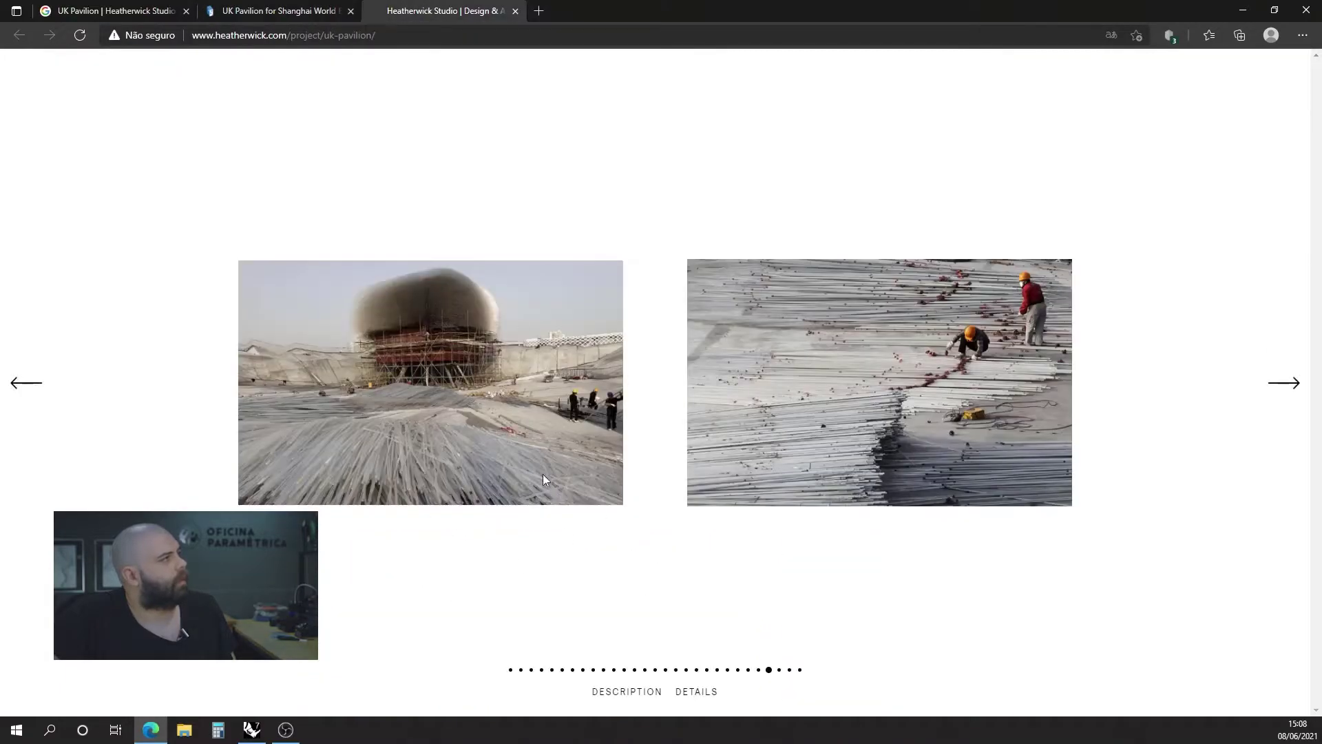
{"action": "left_click", "coordinate": [26, 385]}
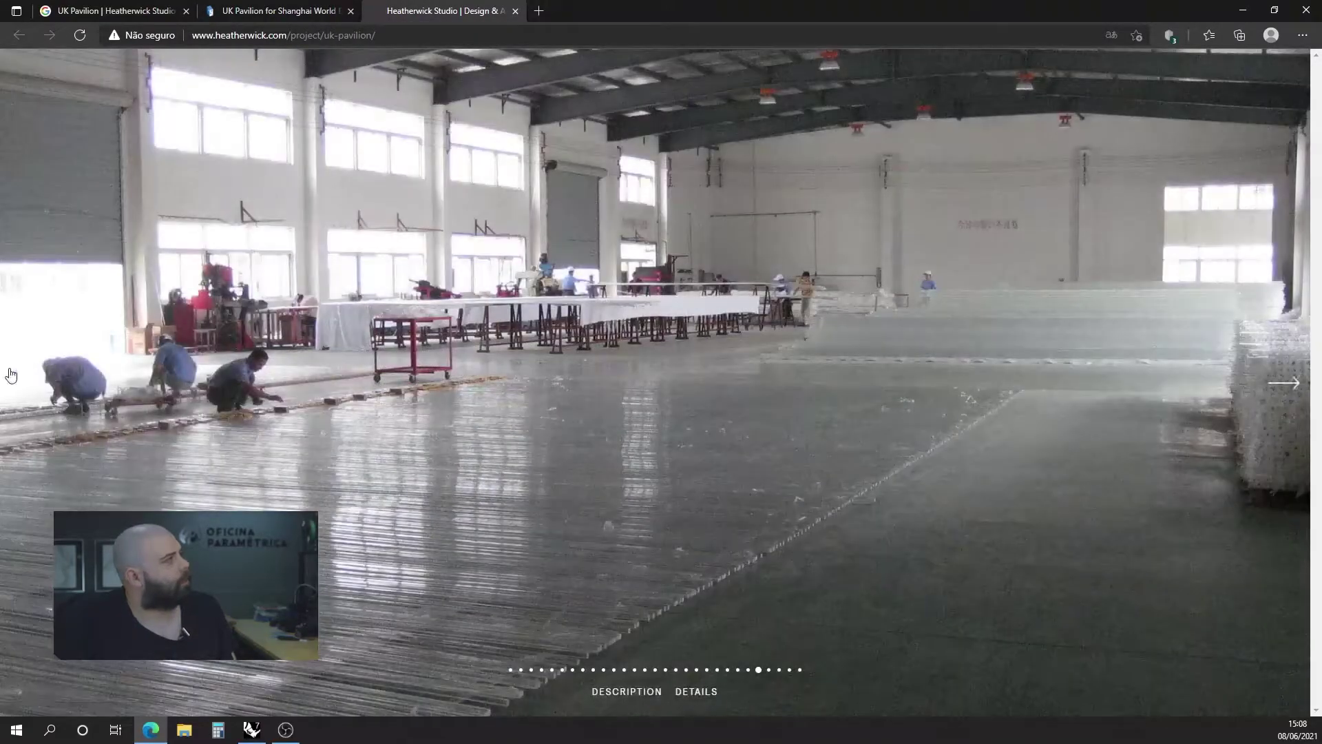
- View the pavilion's project details and highlight its appointment and completion years
{"action": "left_click", "coordinate": [697, 692]}
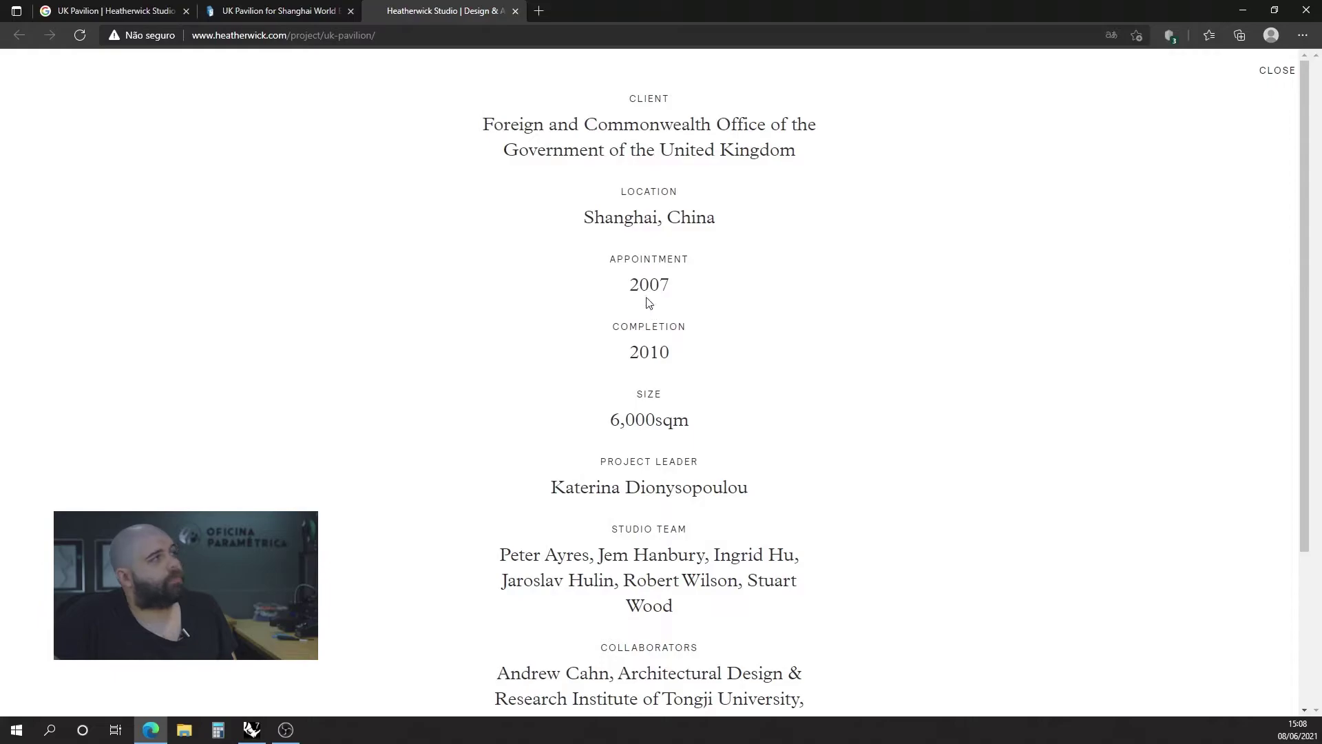
{"action": "left_click_drag", "start_coordinate": [628, 293], "coordinate": [705, 289]}
{"action": "left_click", "coordinate": [708, 307]}
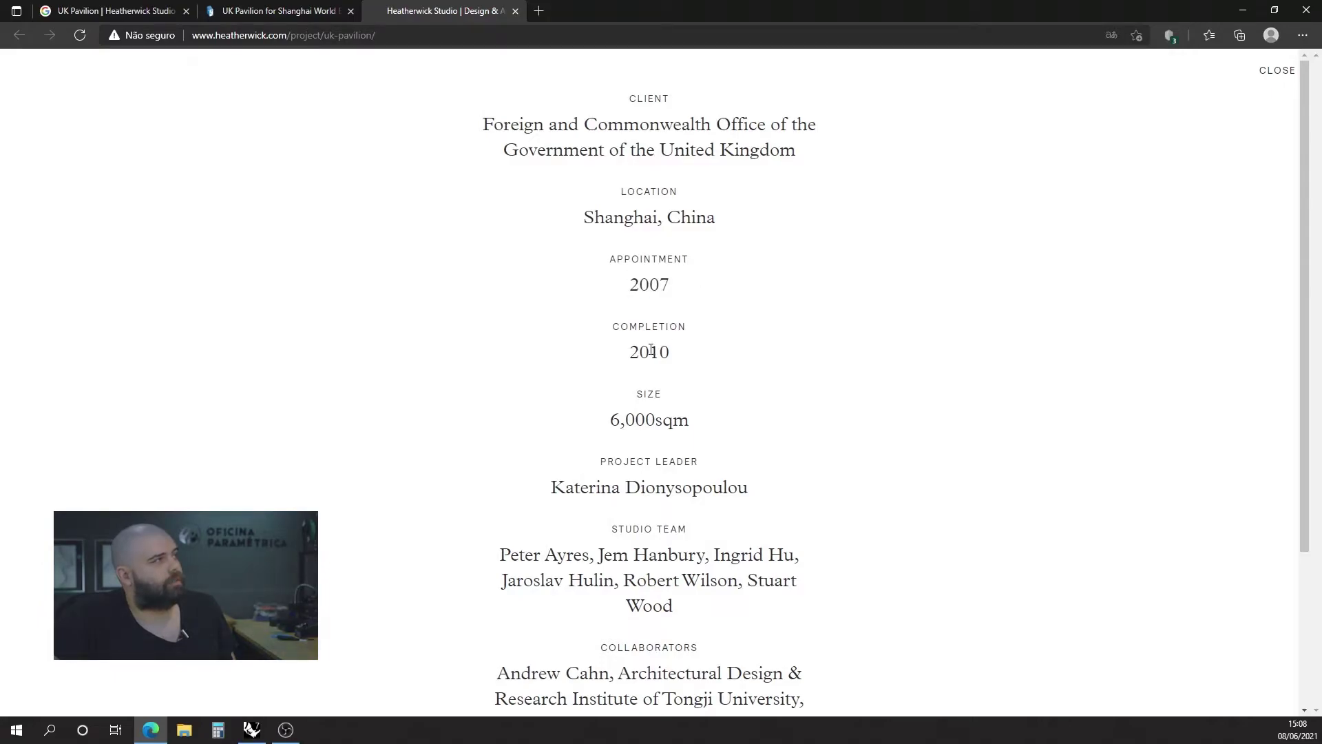
{"action": "left_click_drag", "start_coordinate": [635, 352], "coordinate": [708, 355]}
{"action": "left_click", "coordinate": [742, 366]}
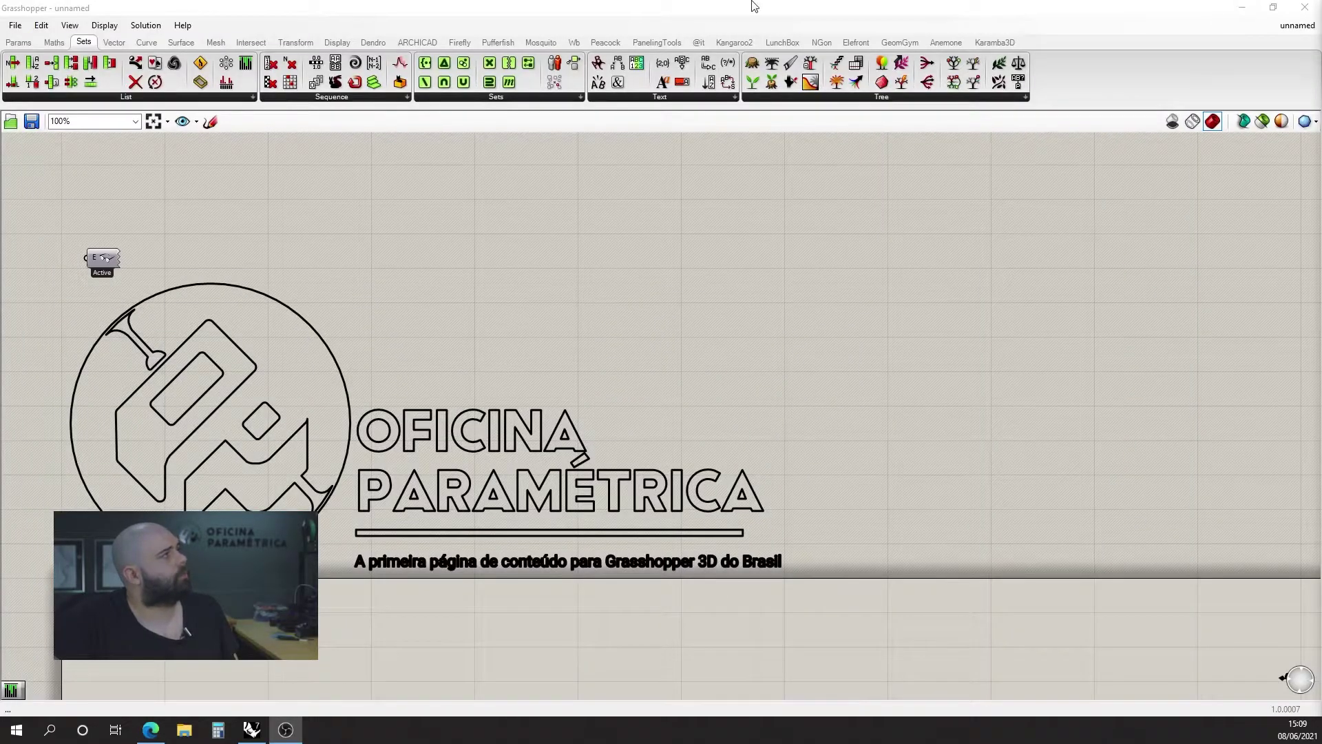
- Place the Grasshopper window beside the Rhino viewport and clear the leftover geometry from the Perspective view
{"action": "left_click_drag", "start_coordinate": [753, 4], "coordinate": [1321, 181]}
{"action": "right_click_drag", "start_coordinate": [408, 457], "coordinate": [357, 440]}
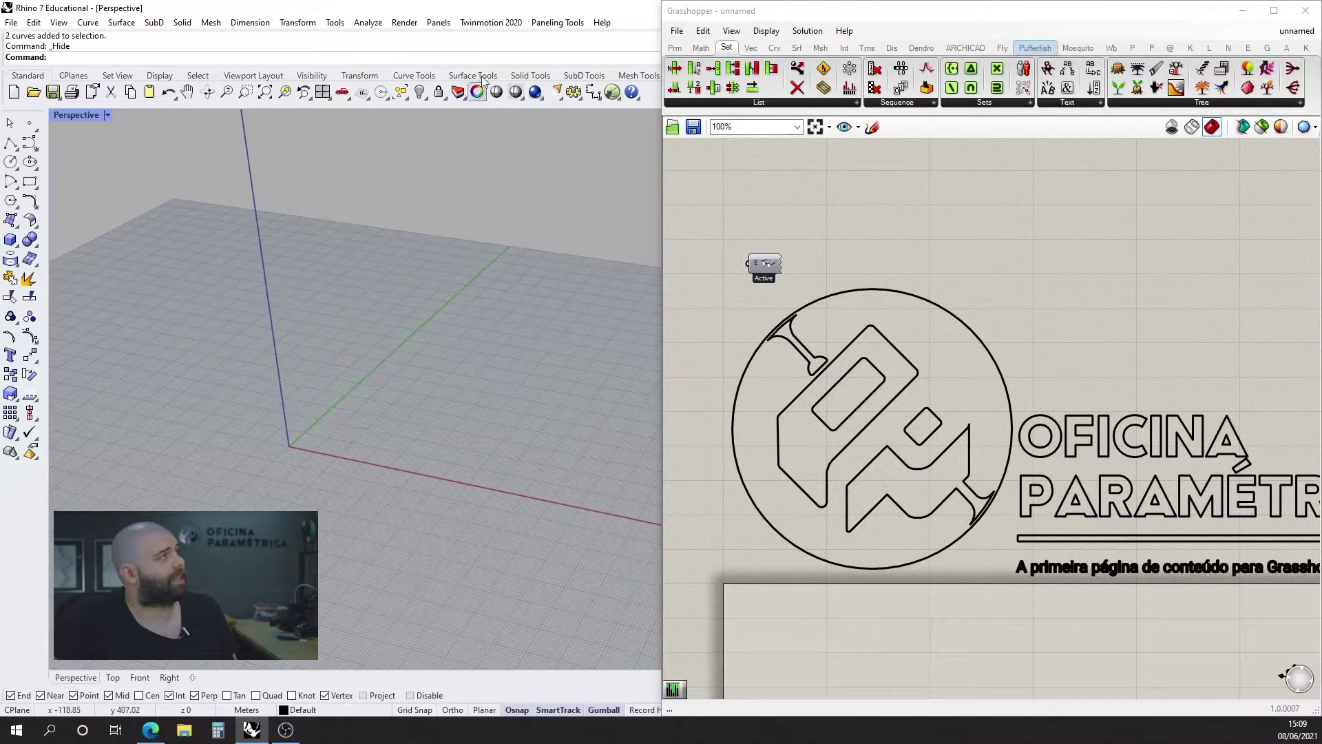
{"action": "left_click", "coordinate": [423, 97]}
{"action": "left_click", "coordinate": [420, 136]}
{"action": "left_click_drag", "start_coordinate": [555, 468], "coordinate": [291, 319]}
{"action": "key", "text": "Delete"}
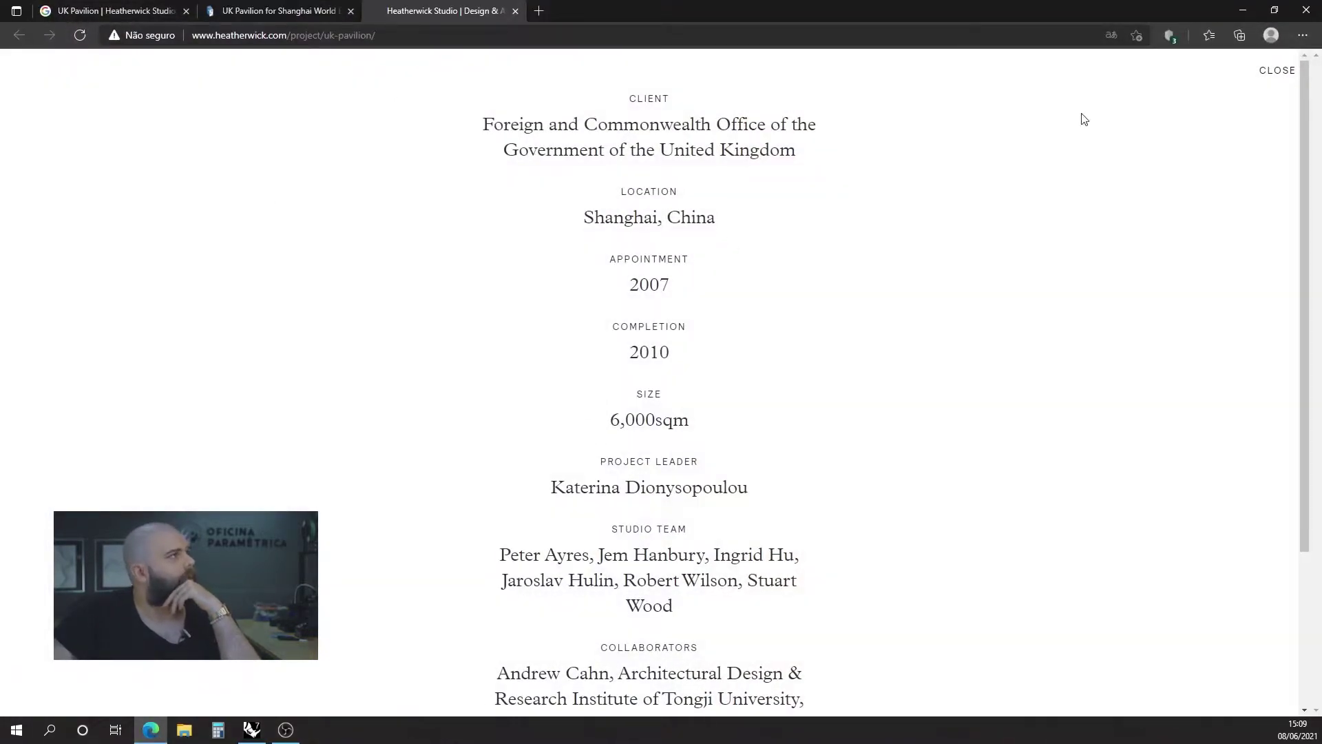
- Close the project details in the browser and view the pavilion's section sketch, front facade photo and folded-paper studies
{"action": "left_click", "coordinate": [1278, 71]}
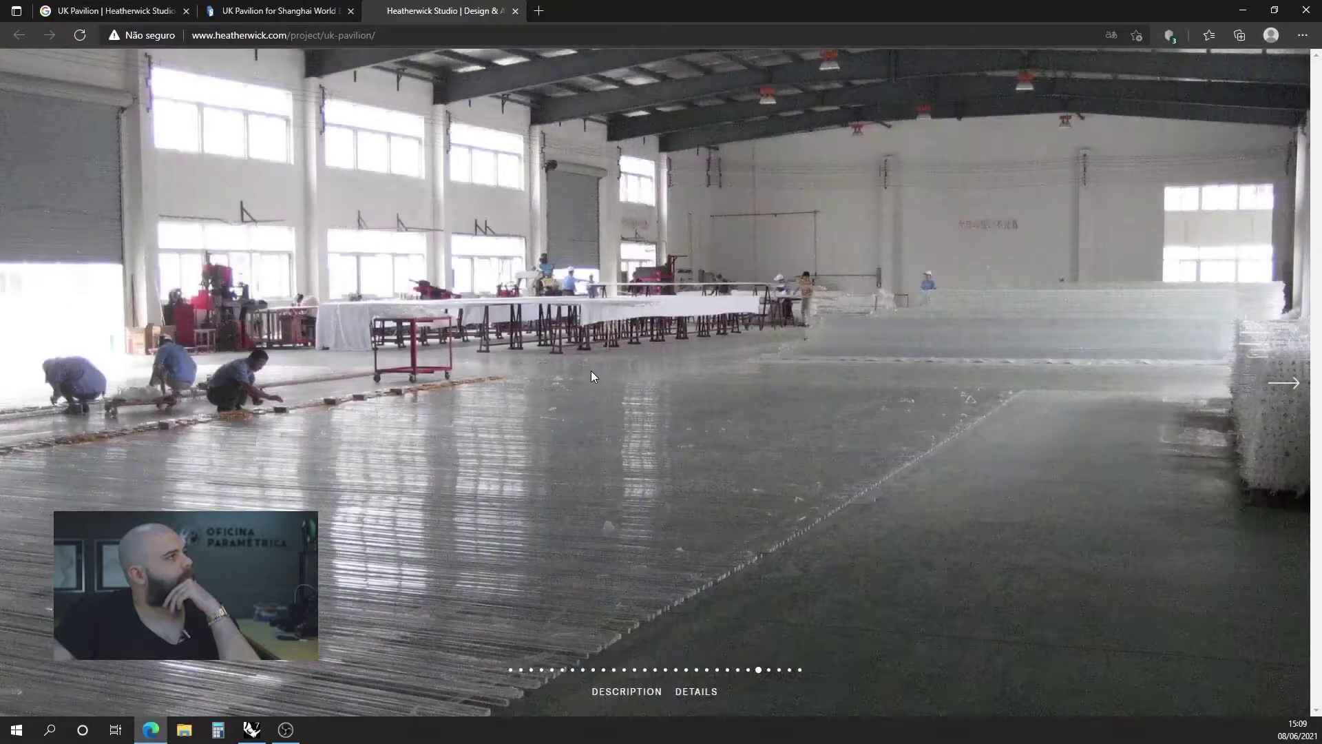
{"action": "left_click", "coordinate": [552, 669]}
{"action": "left_click", "coordinate": [562, 669]}
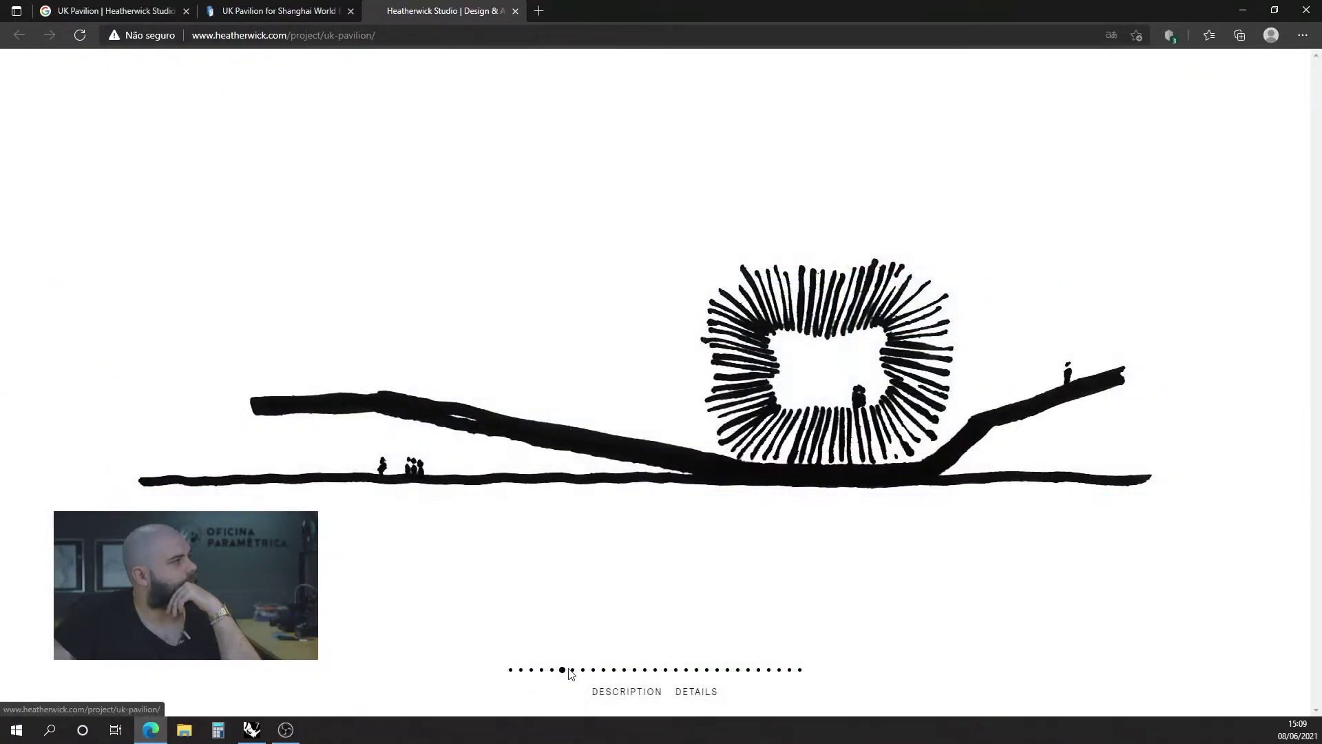
{"action": "left_click", "coordinate": [573, 669]}
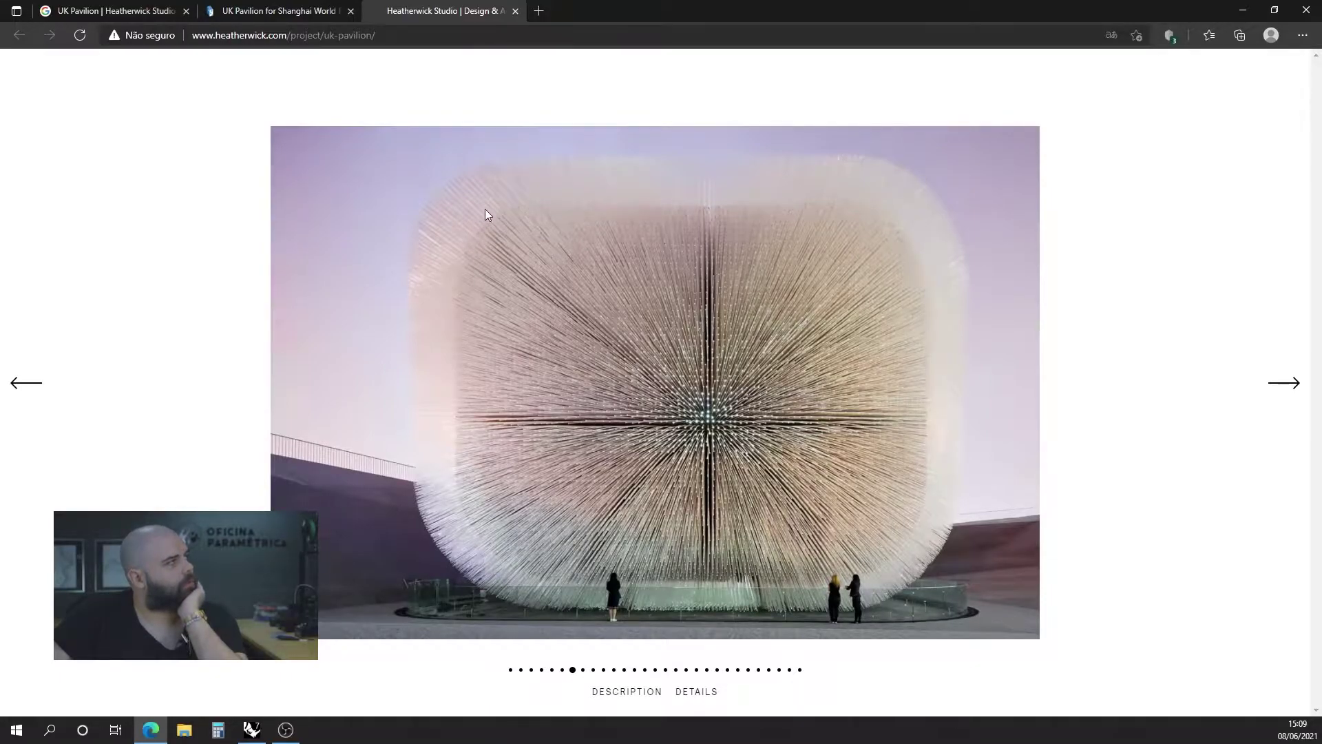
{"action": "left_click", "coordinate": [584, 670]}
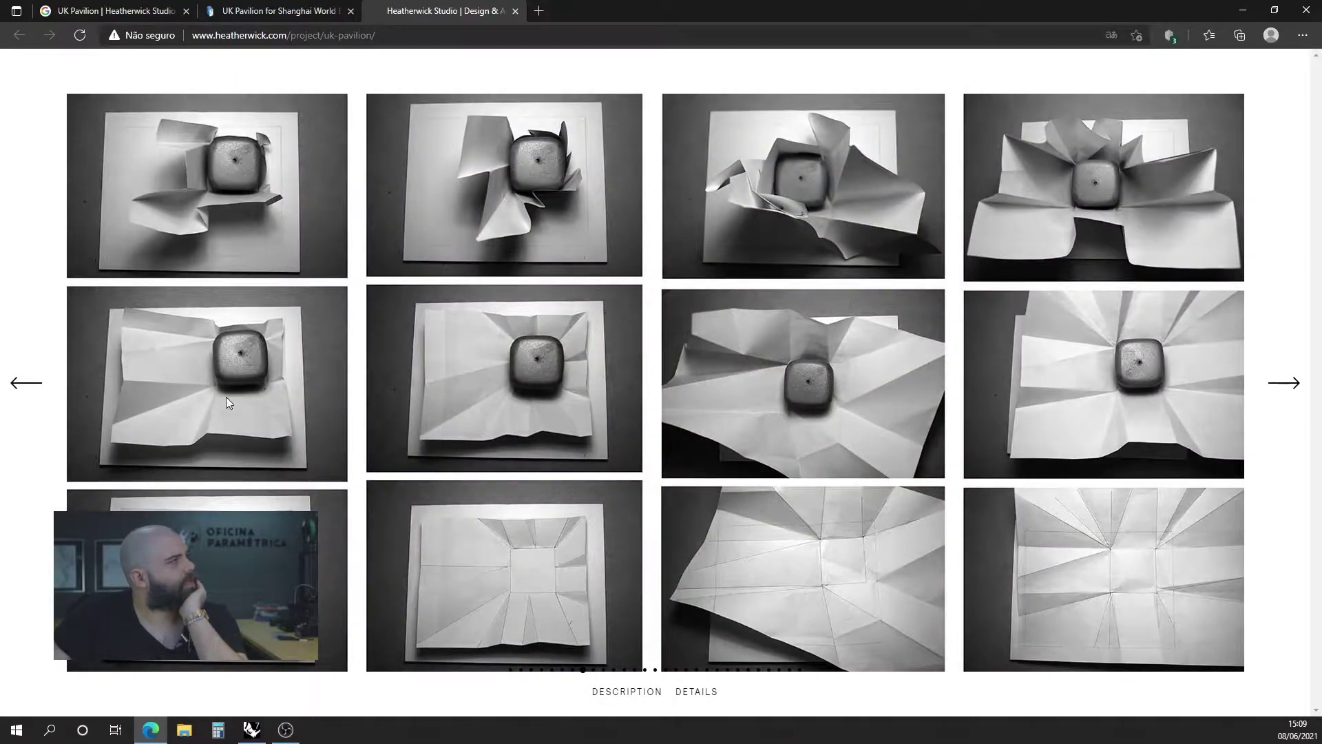
- Browse forward through the gallery from the night photo to examine the key section sketch, exhibition model and seed images
{"action": "left_click", "coordinate": [634, 670]}
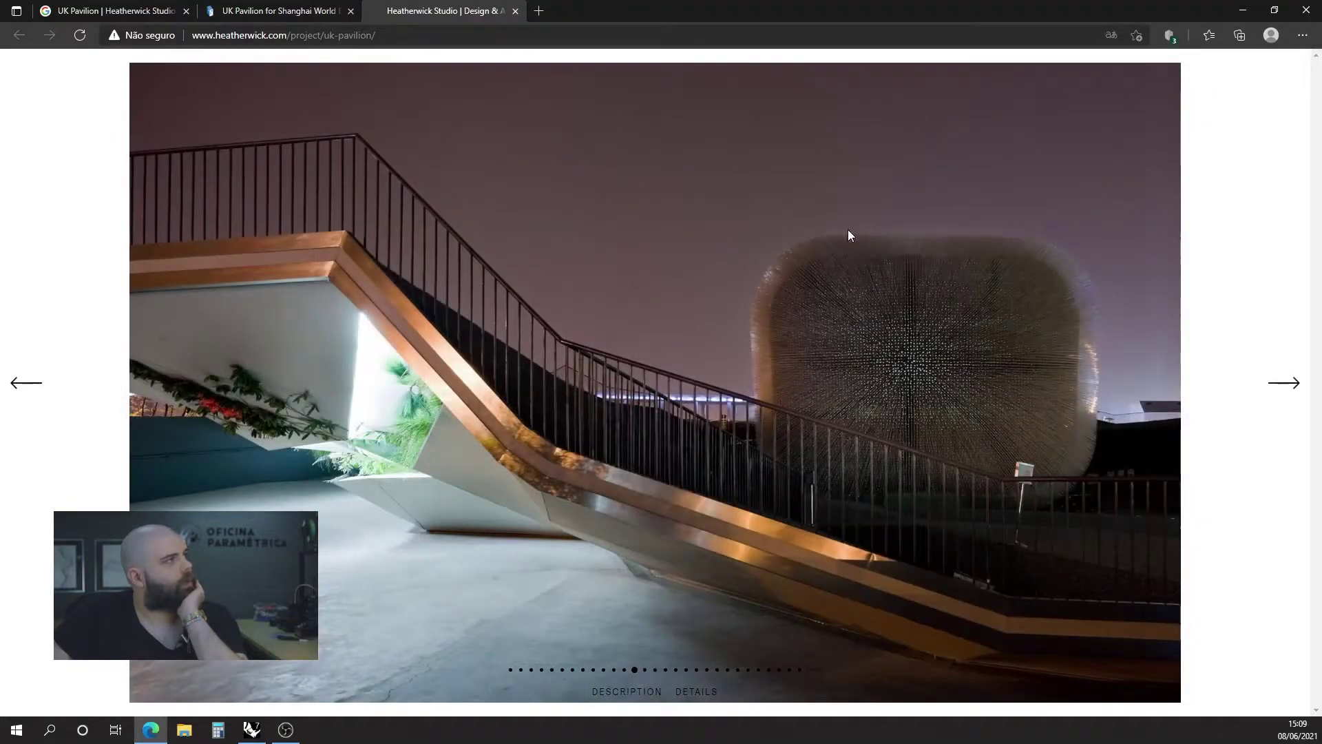
{"action": "left_click", "coordinate": [1273, 388]}
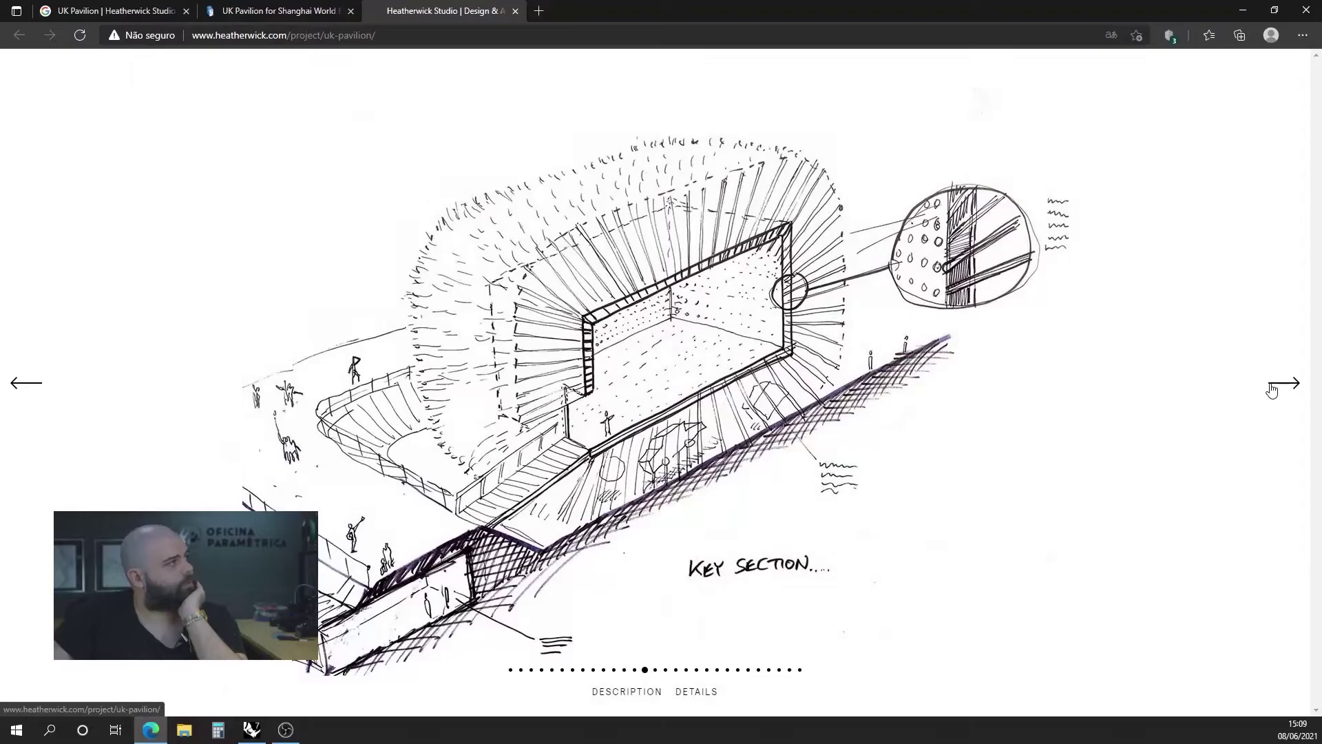
{"action": "left_click", "coordinate": [1273, 388]}
{"action": "left_click", "coordinate": [1272, 388]}
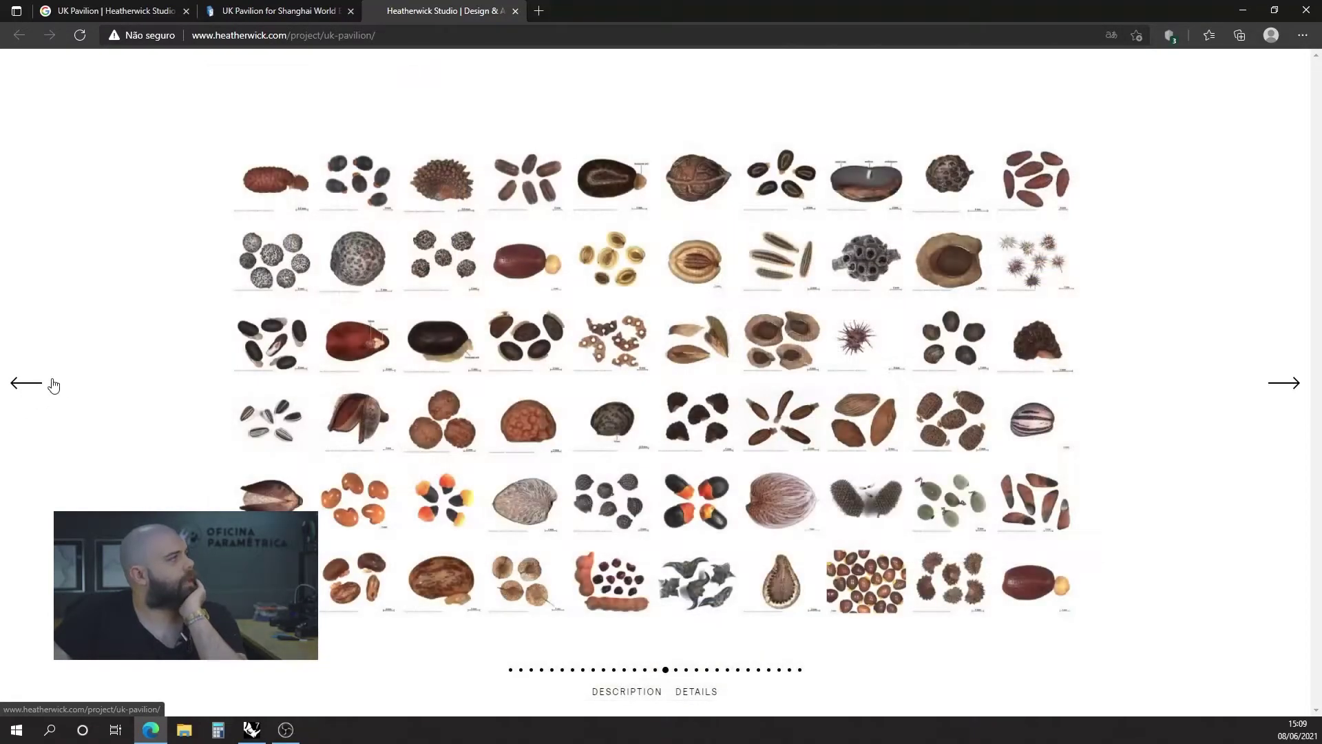
{"action": "left_click", "coordinate": [57, 384]}
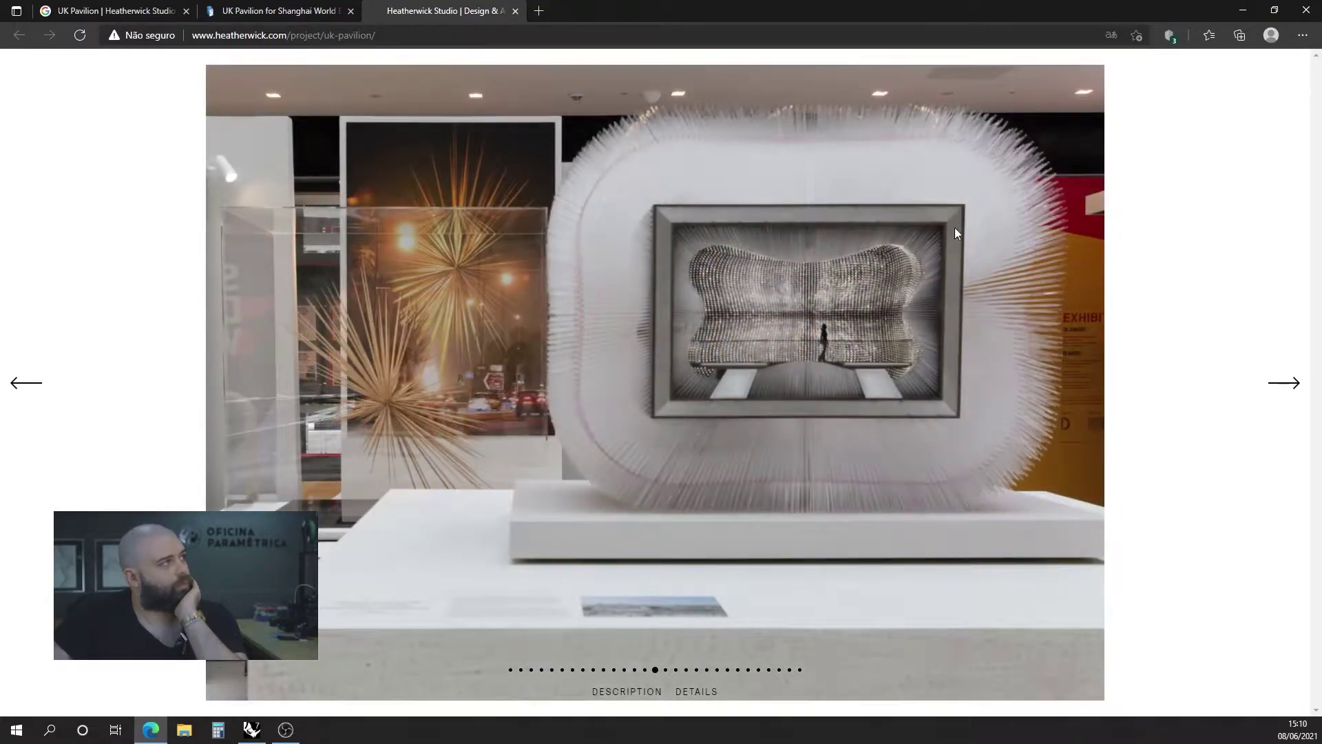
{"action": "left_click", "coordinate": [1272, 384]}
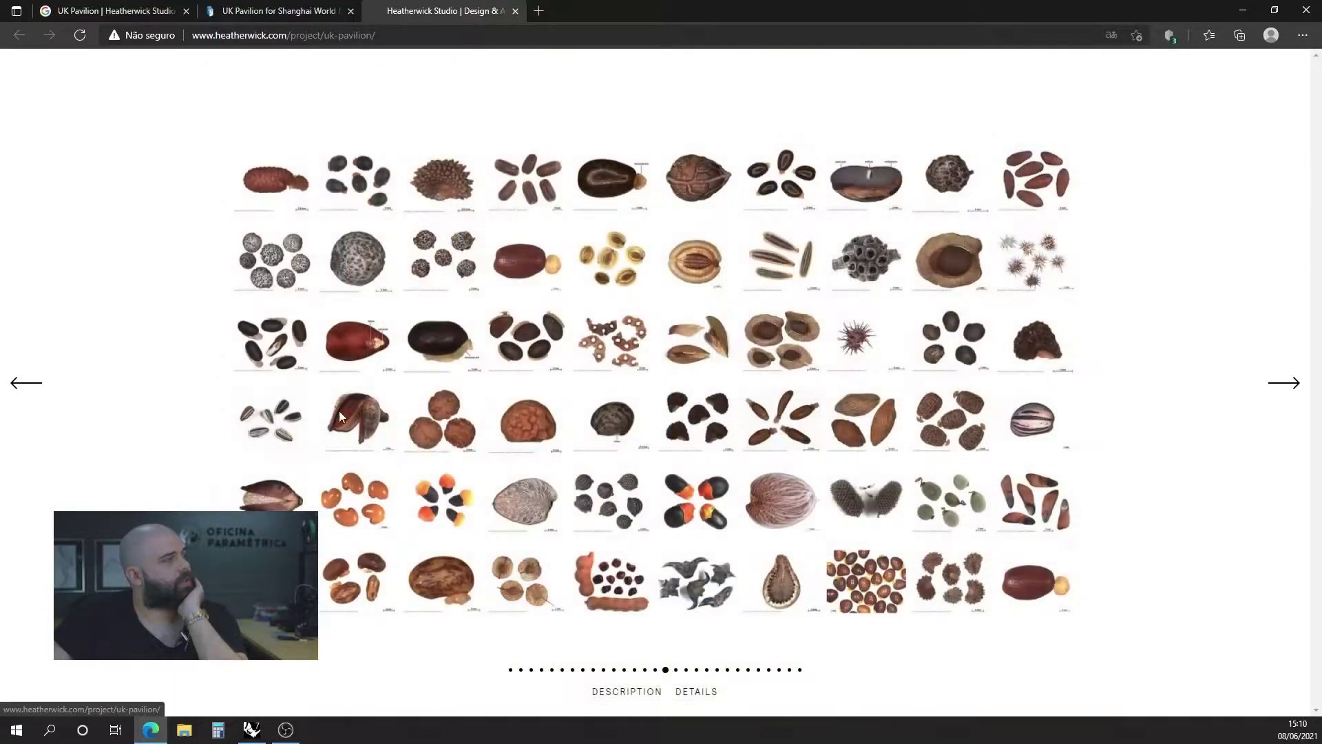
{"action": "left_click", "coordinate": [1275, 386]}
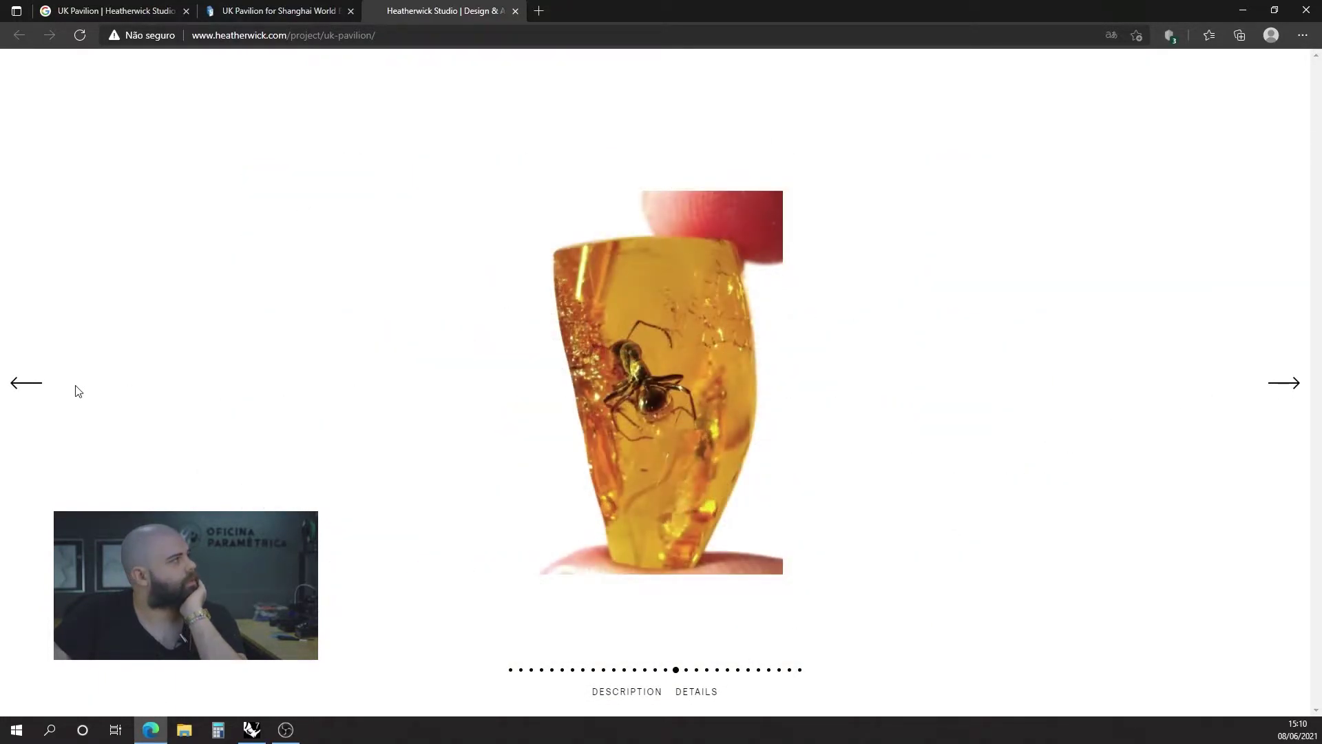
- Go back through the gallery past the key section sketch to the aerial view of the pavilion
{"action": "left_click", "coordinate": [29, 387]}
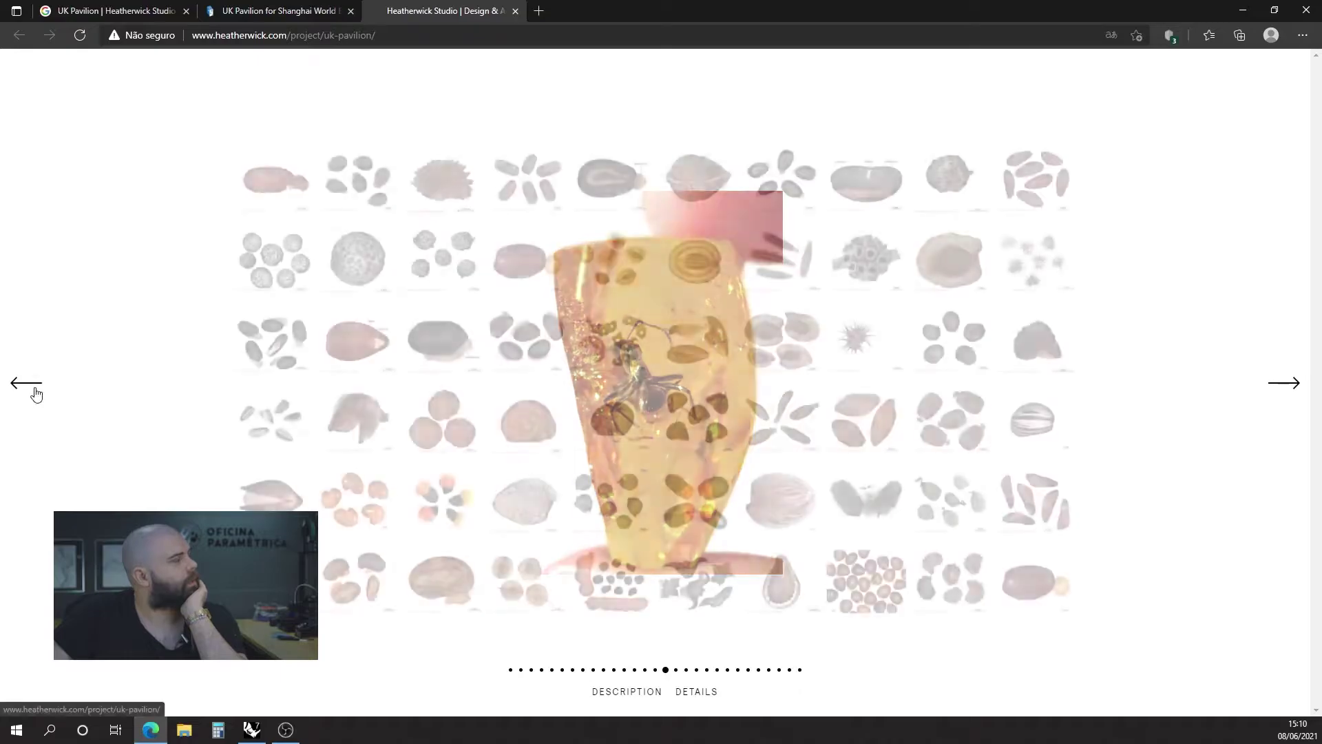
{"action": "left_click", "coordinate": [31, 389]}
{"action": "left_click", "coordinate": [31, 389]}
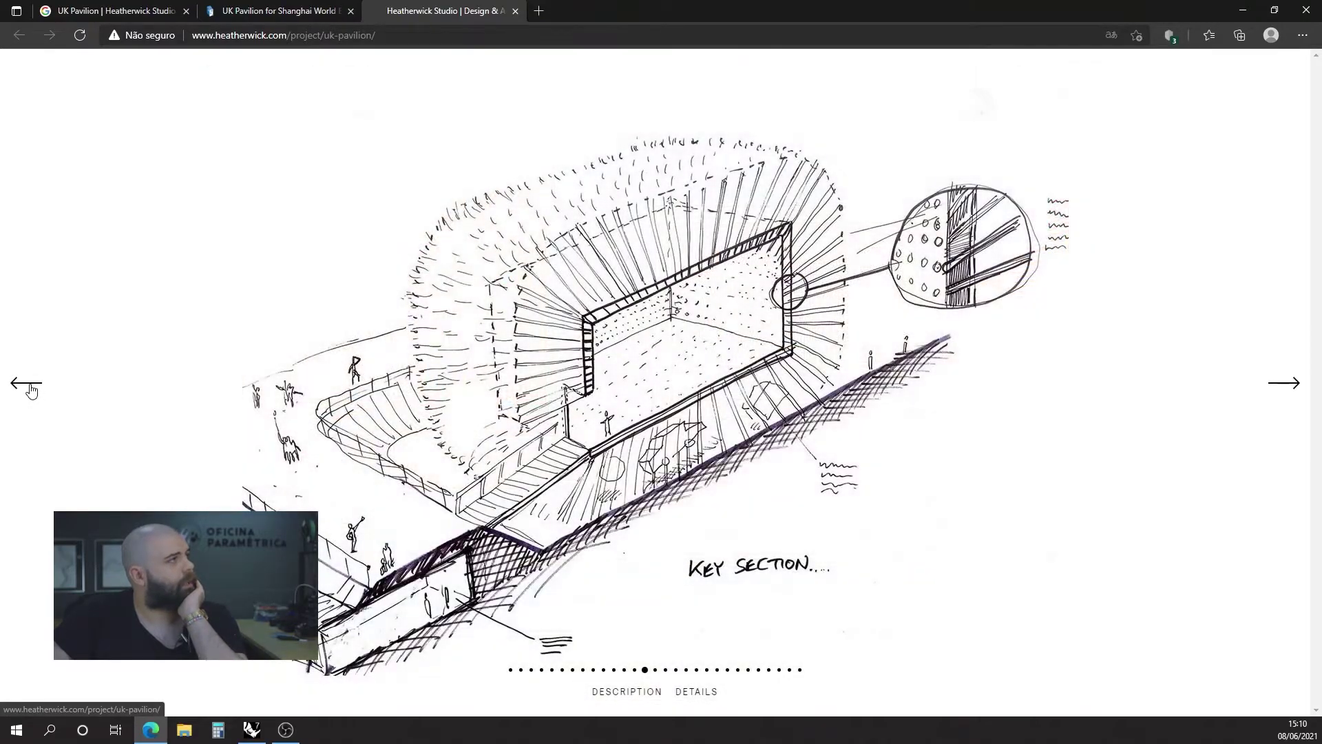
{"action": "left_click", "coordinate": [30, 389]}
{"action": "left_click", "coordinate": [31, 389]}
{"action": "left_click", "coordinate": [31, 389]}
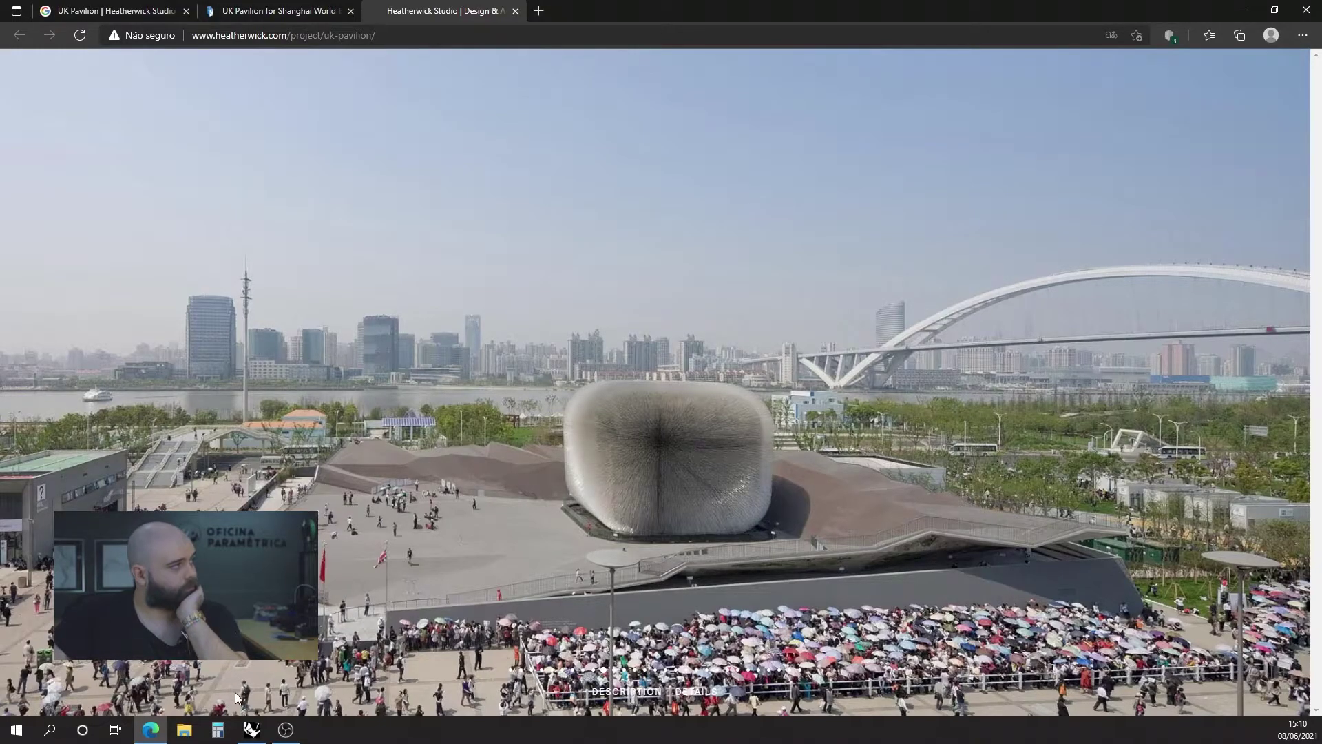
- Switch to Rhino, bring up the SubD modelling tools and minimize the Grasshopper window
{"action": "left_click", "coordinate": [251, 730]}
{"action": "right_click_drag", "start_coordinate": [304, 460], "coordinate": [404, 434]}
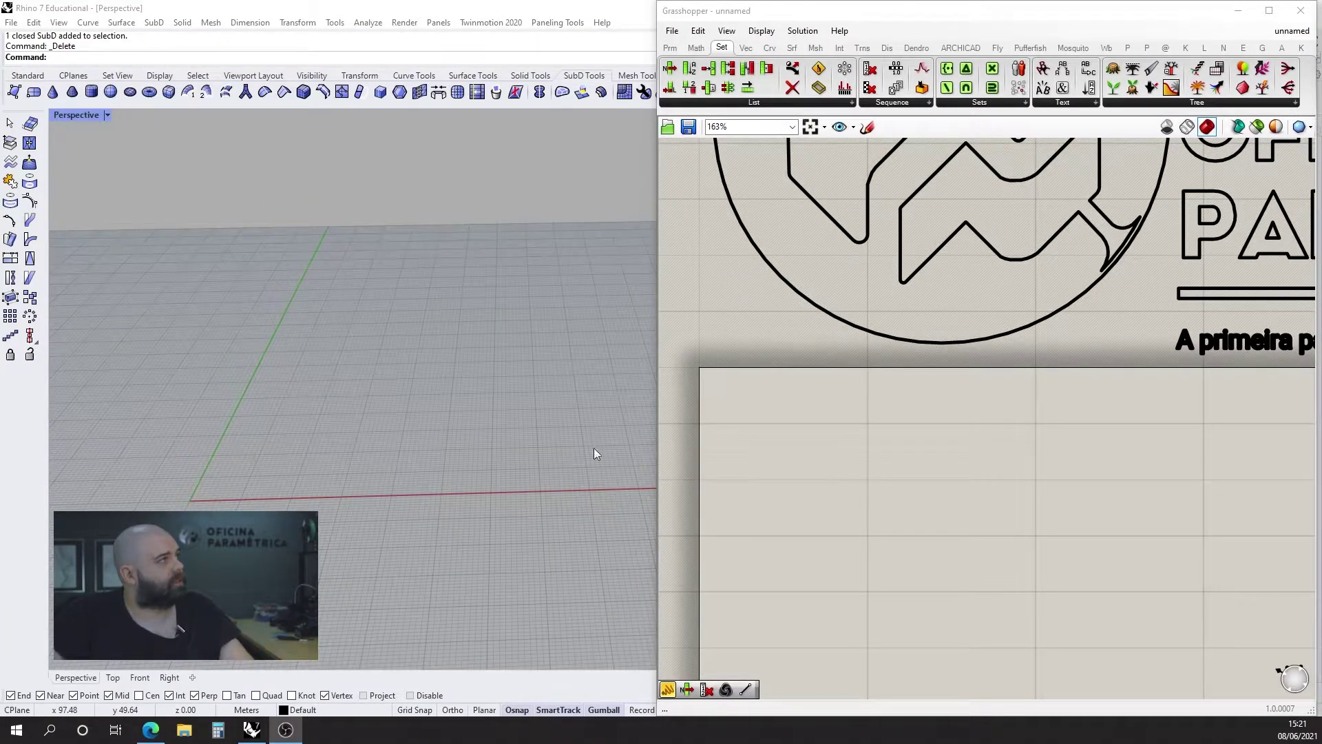
{"action": "right_click_drag", "start_coordinate": [487, 413], "coordinate": [422, 386]}
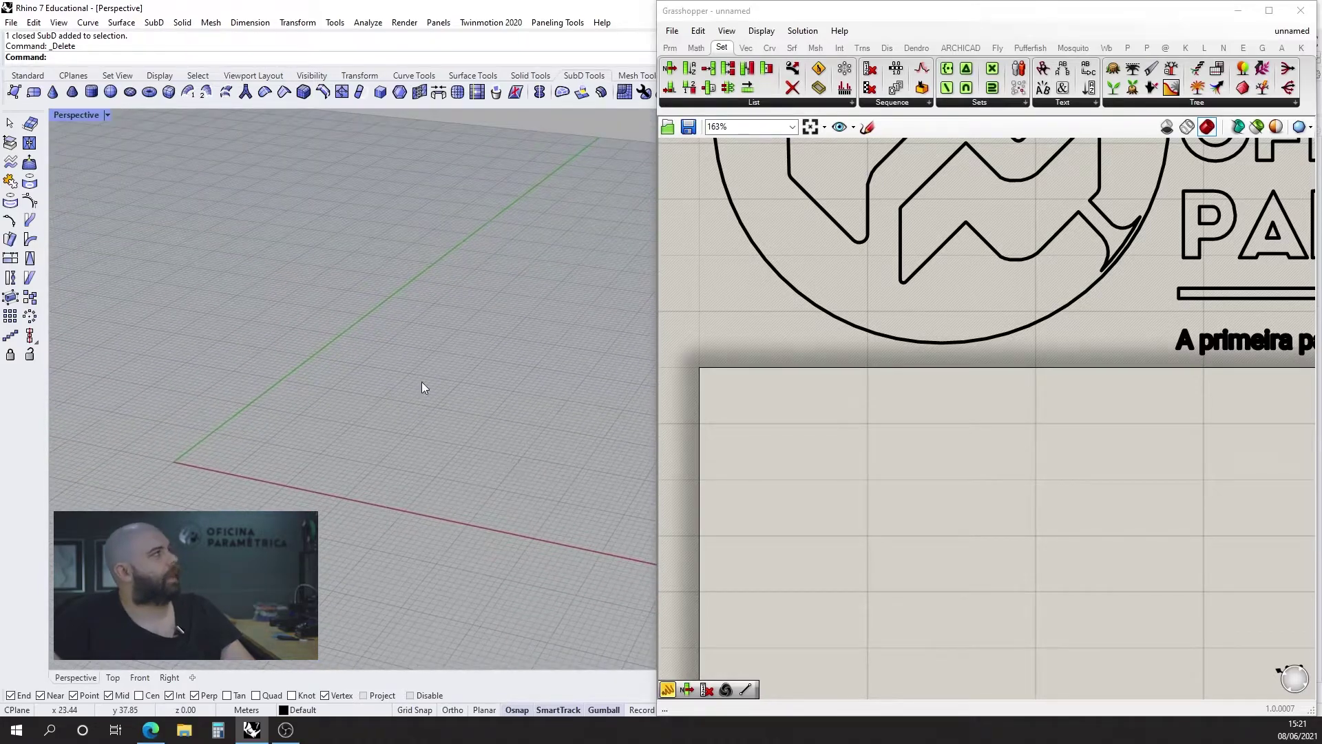
{"action": "left_click", "coordinate": [26, 76]}
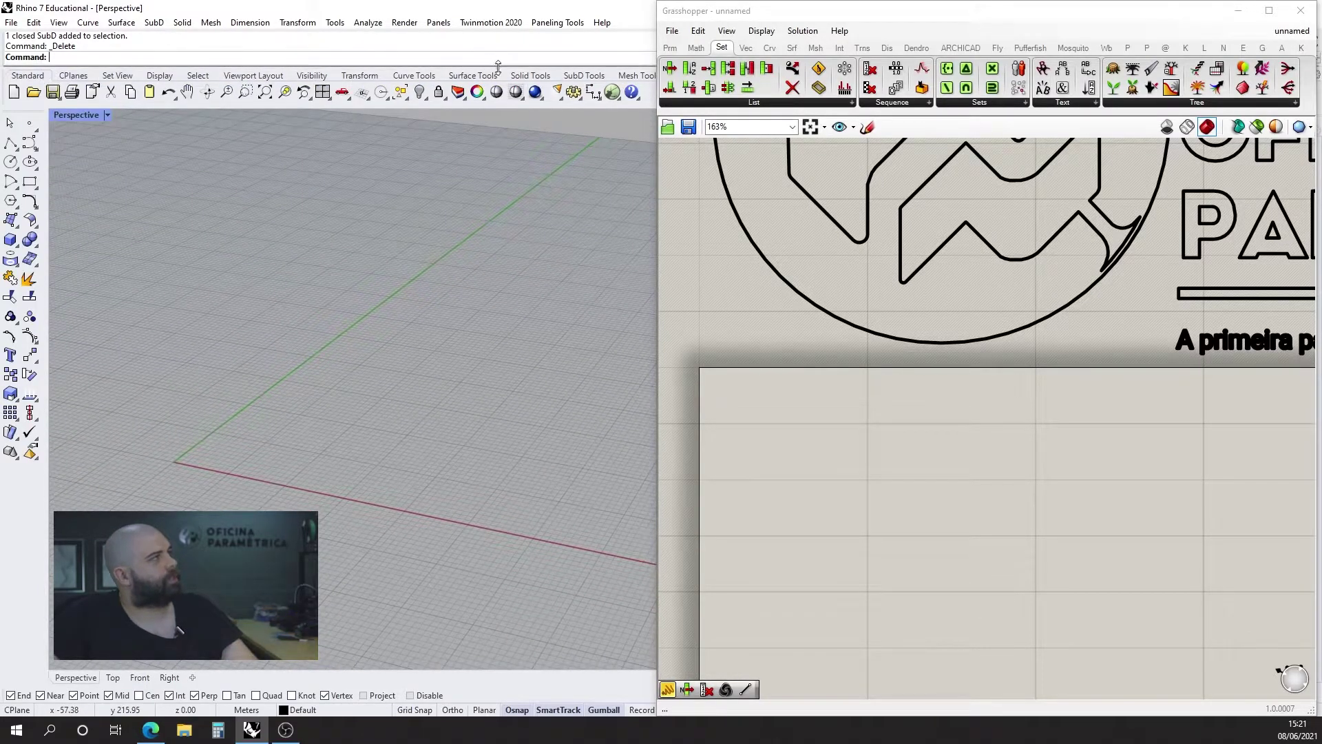
{"action": "left_click", "coordinate": [587, 76]}
{"action": "left_click", "coordinate": [1239, 9]}
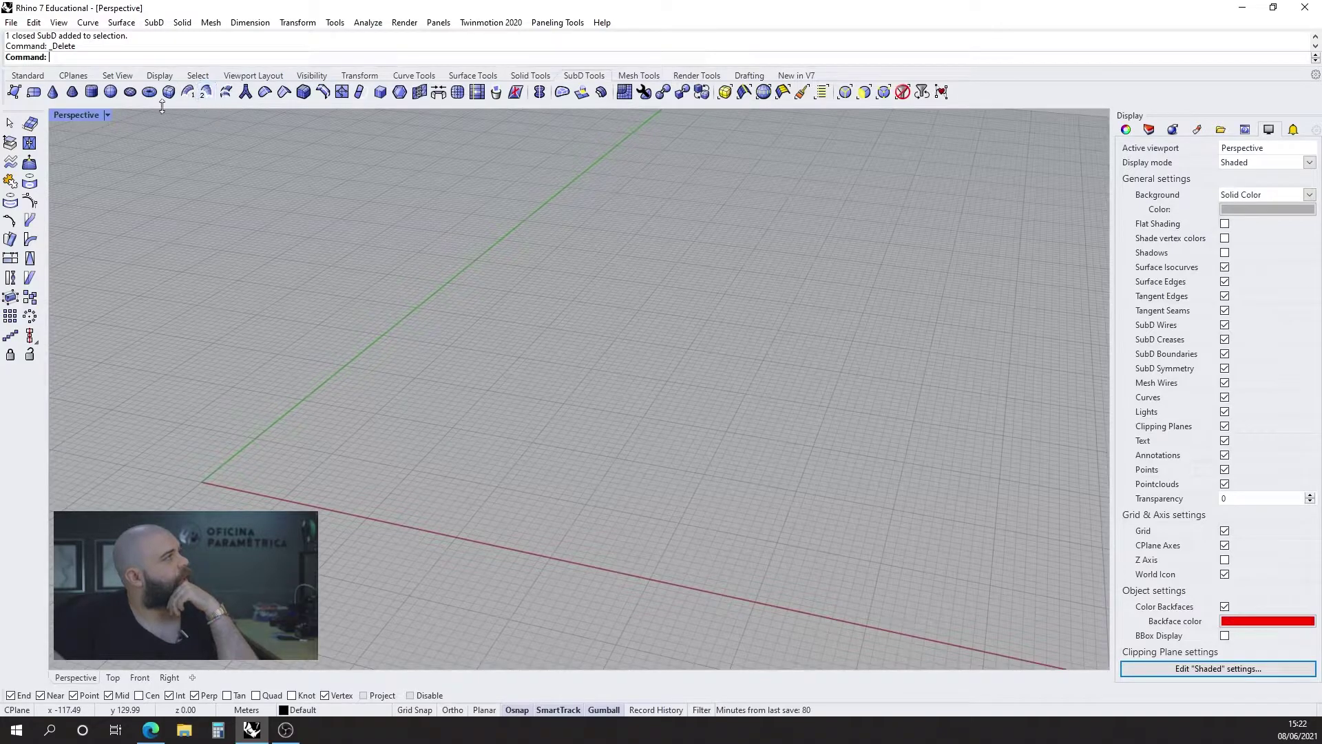
- Draw a freehand vertical SubD cone in the middle of the Perspective view
{"action": "left_click", "coordinate": [60, 95]}
{"action": "left_click", "coordinate": [634, 409]}
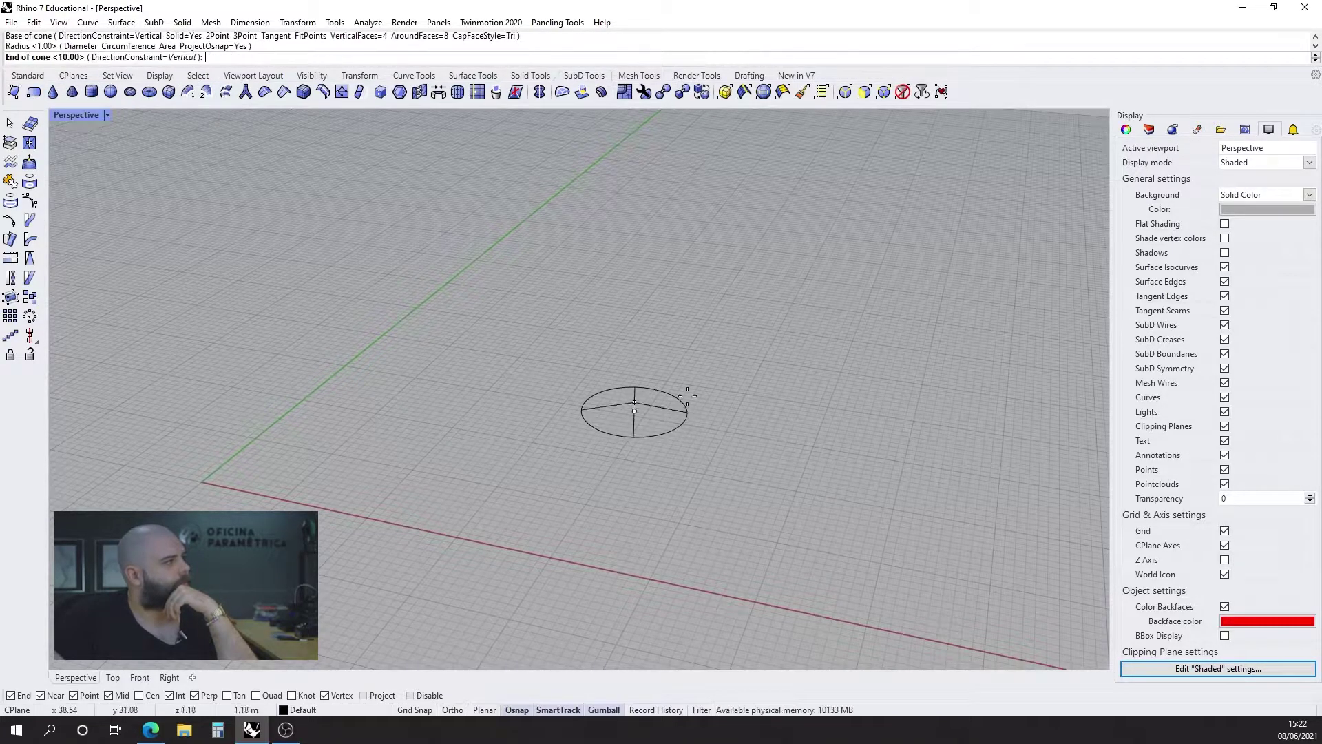
{"action": "left_click", "coordinate": [685, 398]}
{"action": "left_click", "coordinate": [684, 286]}
- Draw a freehand SubD cylinder beside the Y axis, wider than the cone
{"action": "left_click", "coordinate": [110, 92]}
{"action": "left_click", "coordinate": [271, 342]}
{"action": "left_click", "coordinate": [371, 346]}
{"action": "left_click", "coordinate": [357, 208]}
- Draw a thin freehand SubD torus around the area near the origin
{"action": "left_click", "coordinate": [148, 92]}
{"action": "left_click", "coordinate": [275, 449]}
{"action": "left_click", "coordinate": [354, 460]}
{"action": "left_click", "coordinate": [356, 438]}
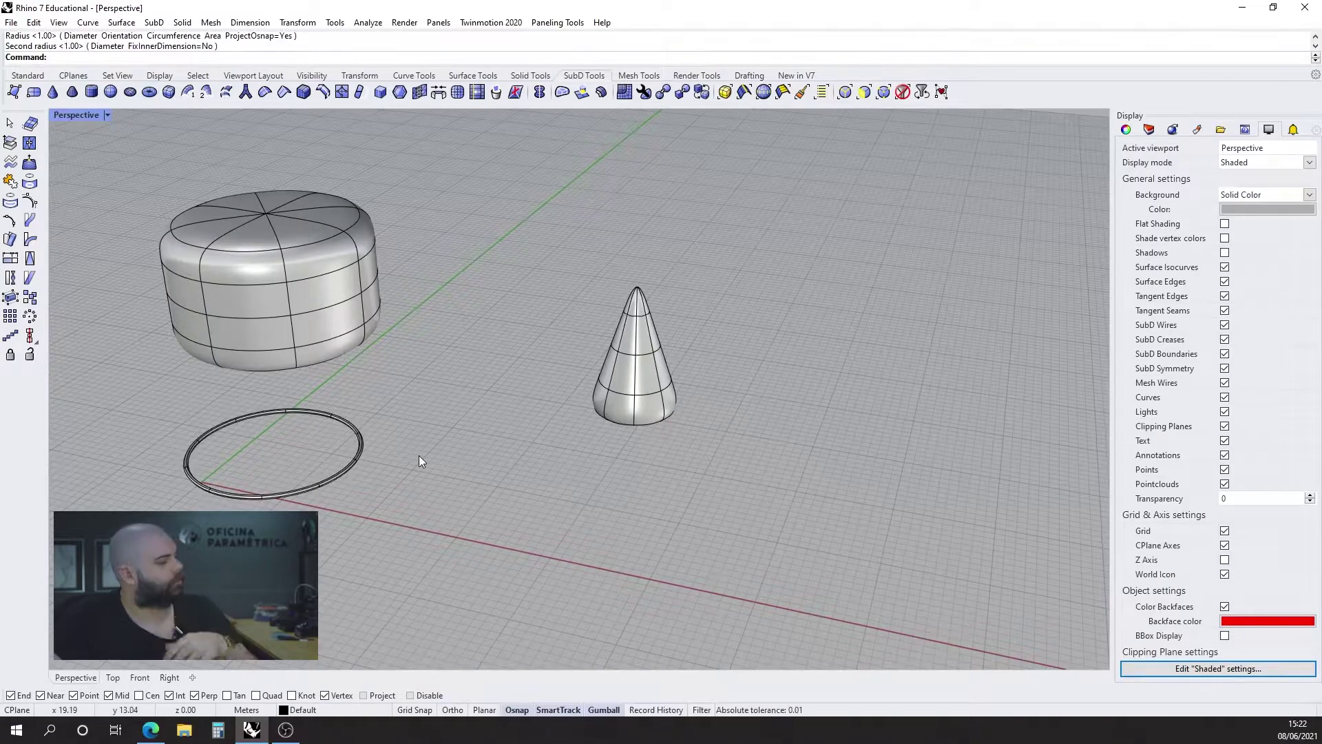
- Undo the torus and delete the SubD cone and cylinder
{"action": "key", "text": "ctrl+z"}
{"action": "left_click_drag", "start_coordinate": [712, 483], "coordinate": [236, 237]}
{"action": "key", "text": "Delete"}
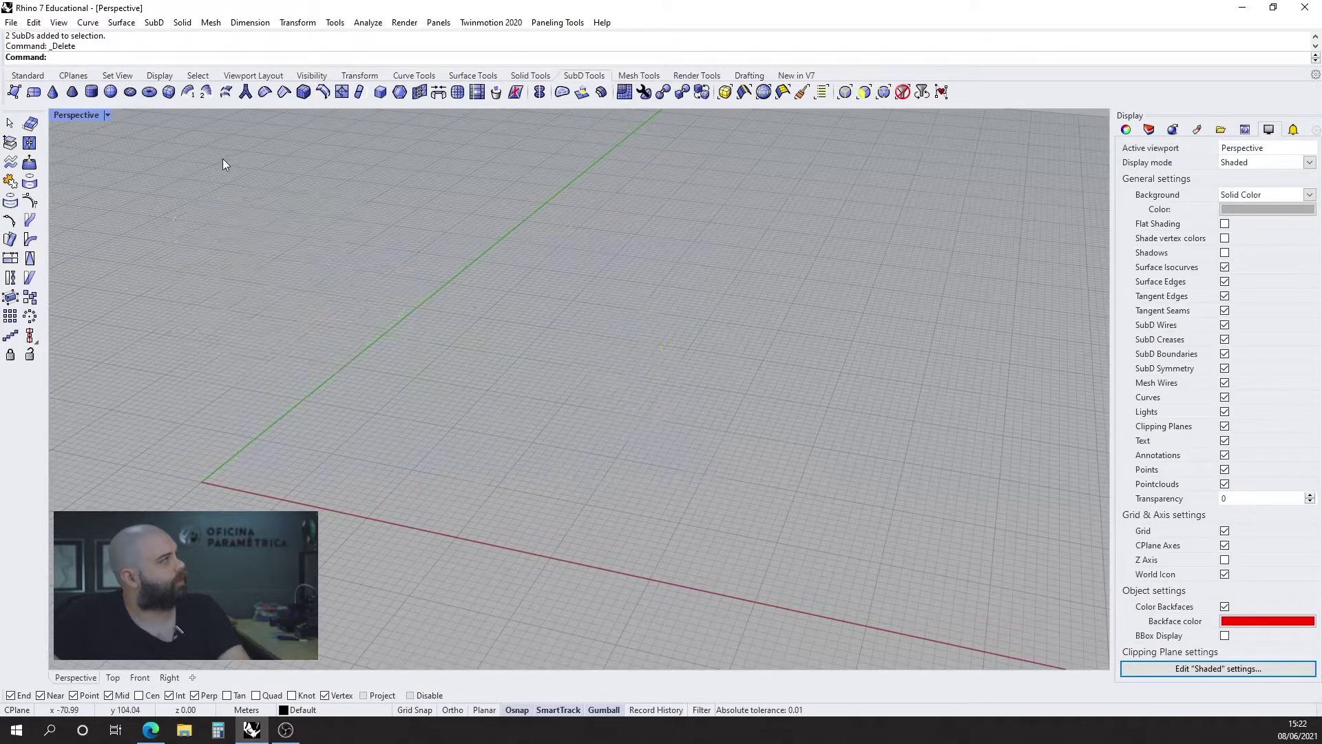
- Start a SubD box and set its X, Y and Z face counts to 2 each
{"action": "left_click", "coordinate": [169, 93]}
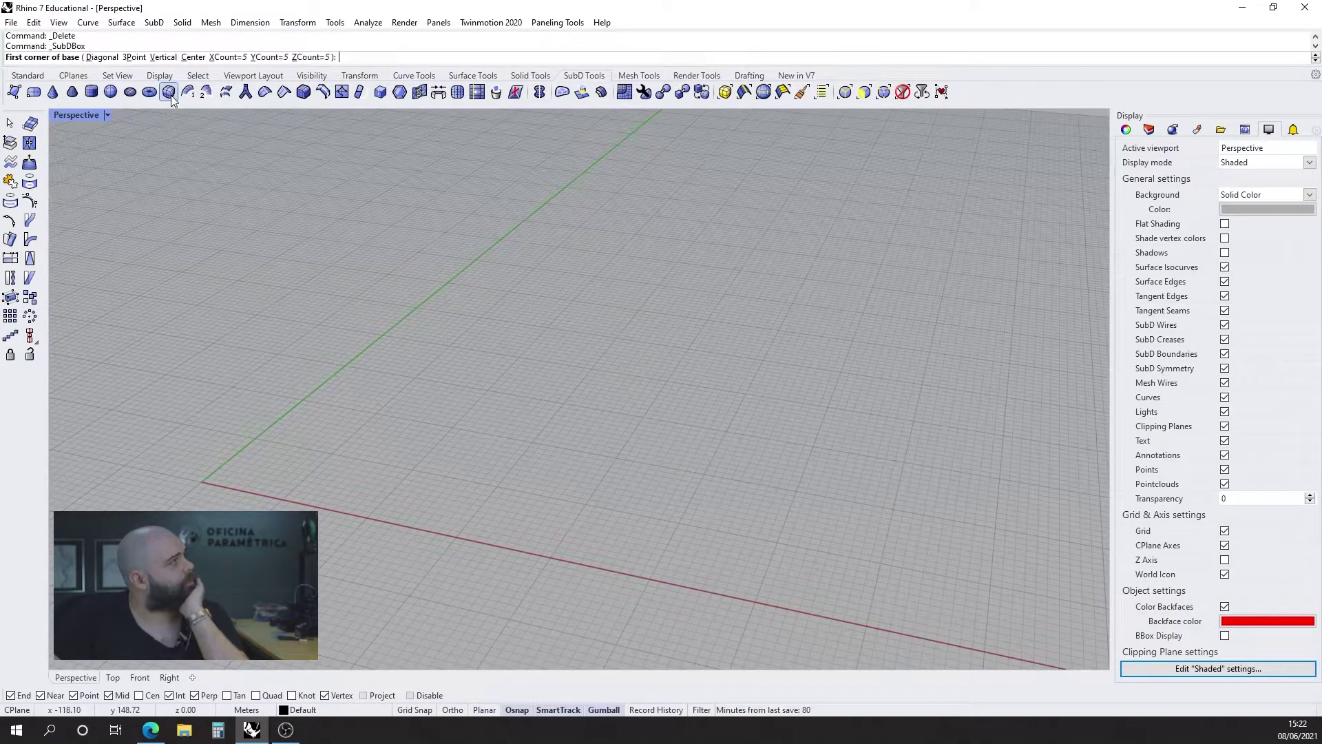
{"action": "type", "text": "x"}
{"action": "key", "text": "Return"}
{"action": "type", "text": "2"}
{"action": "key", "text": "Return"}
{"action": "type", "text": "y"}
{"action": "key", "text": "Return"}
{"action": "type", "text": "2"}
{"action": "key", "text": "Return"}
{"action": "type", "text": "z"}
{"action": "key", "text": "Return"}
{"action": "type", "text": "2"}
{"action": "key", "text": "Return"}
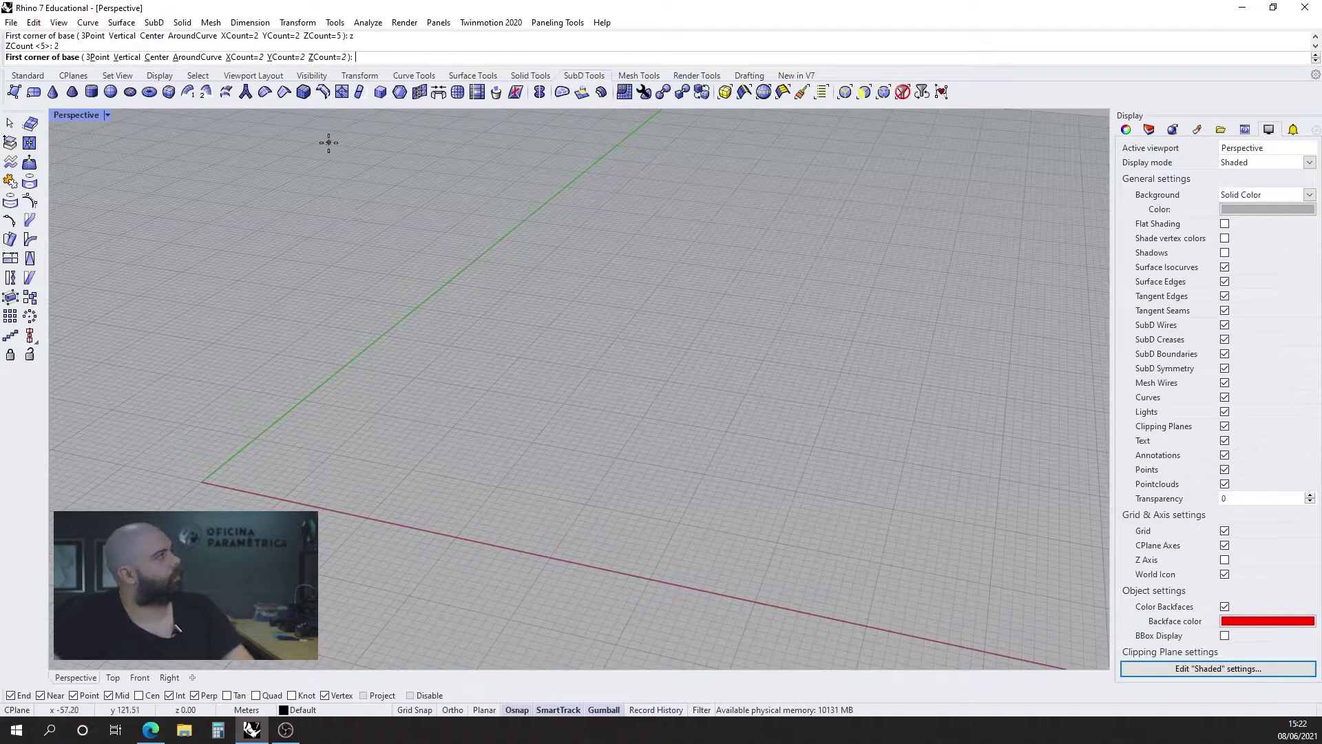
- Create a 25 m SubD box with 5 faces per direction just beside the Y axis near the origin
{"action": "left_click", "coordinate": [169, 92]}
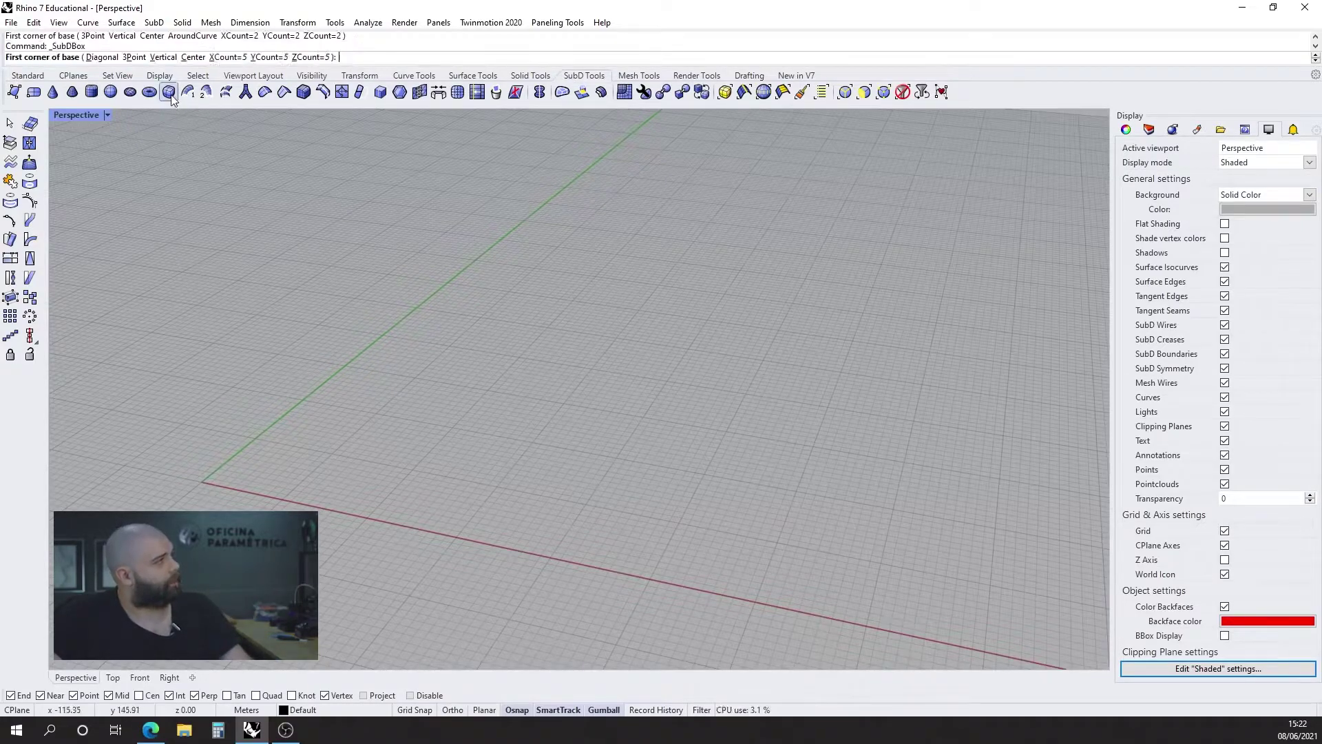
{"action": "left_click", "coordinate": [342, 434]}
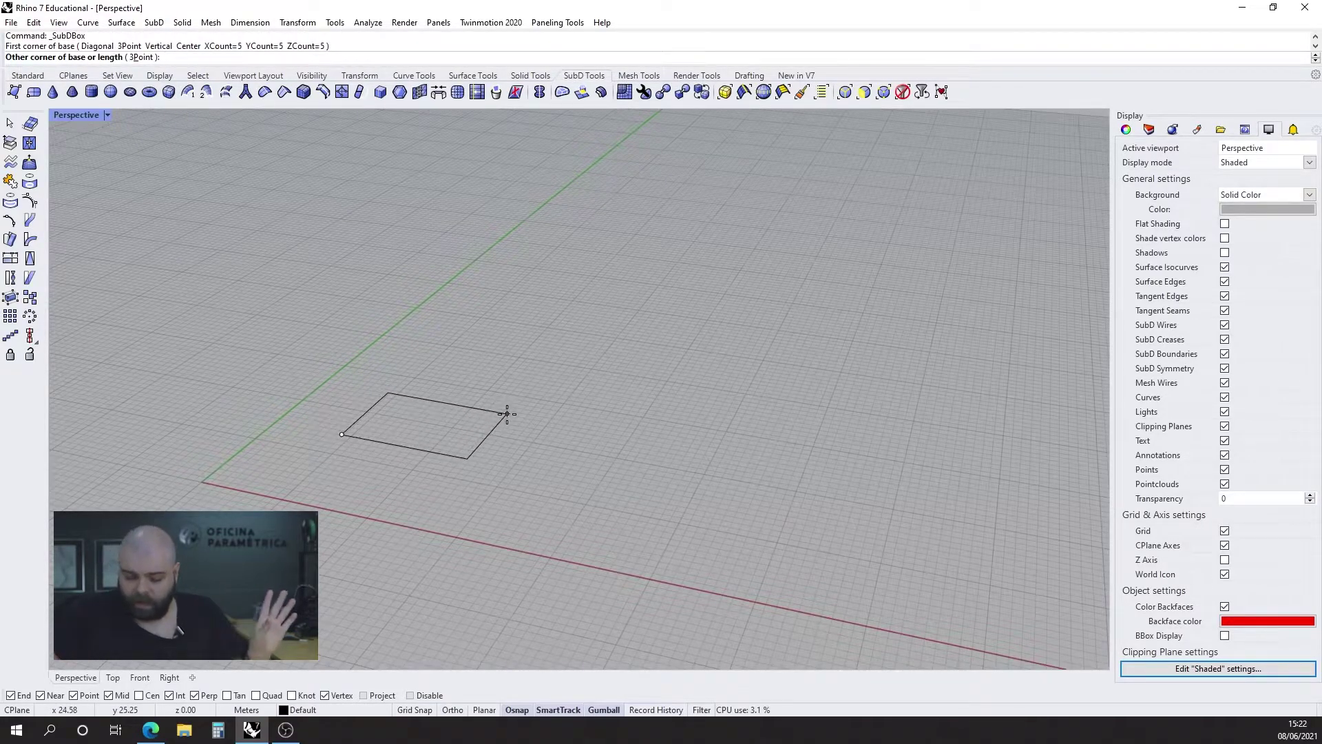
{"action": "type", "text": "2"}
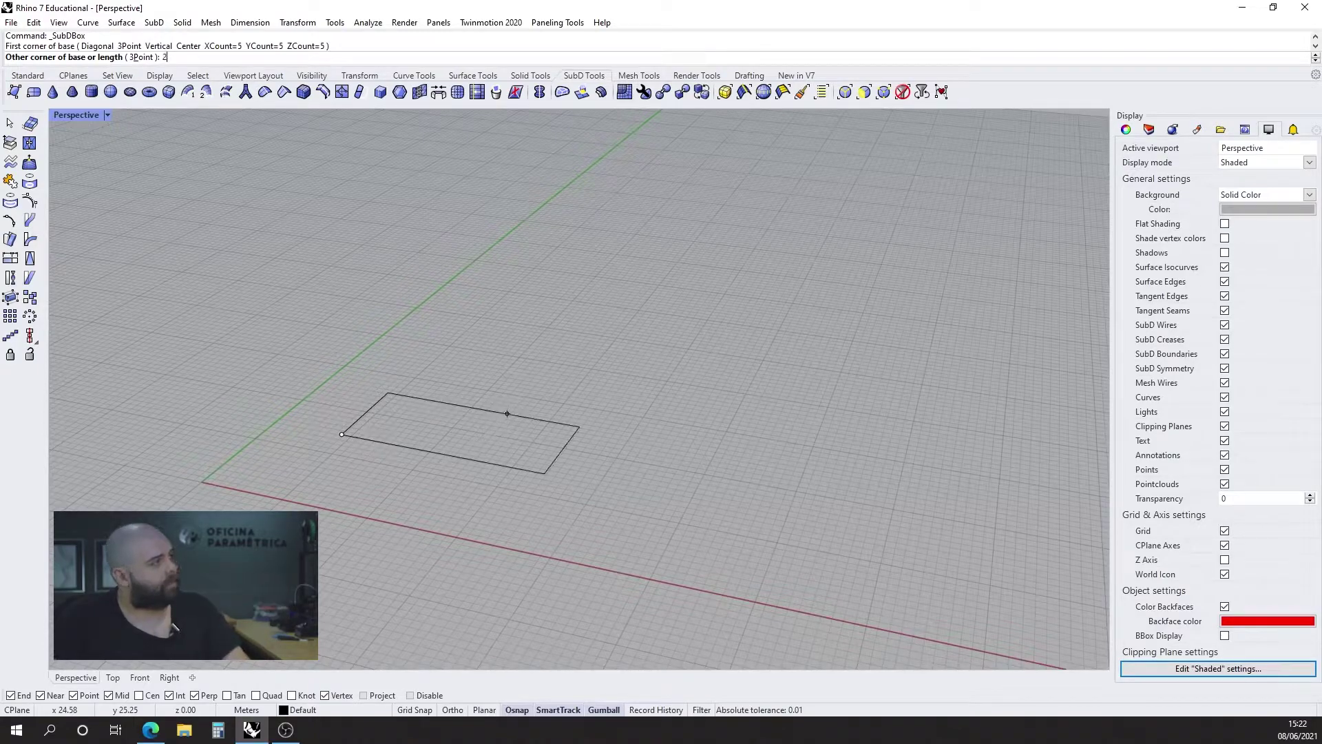
{"action": "type", "text": "5"}
{"action": "key", "text": "Return"}
{"action": "key", "text": "Return"}
{"action": "key", "text": "Return"}
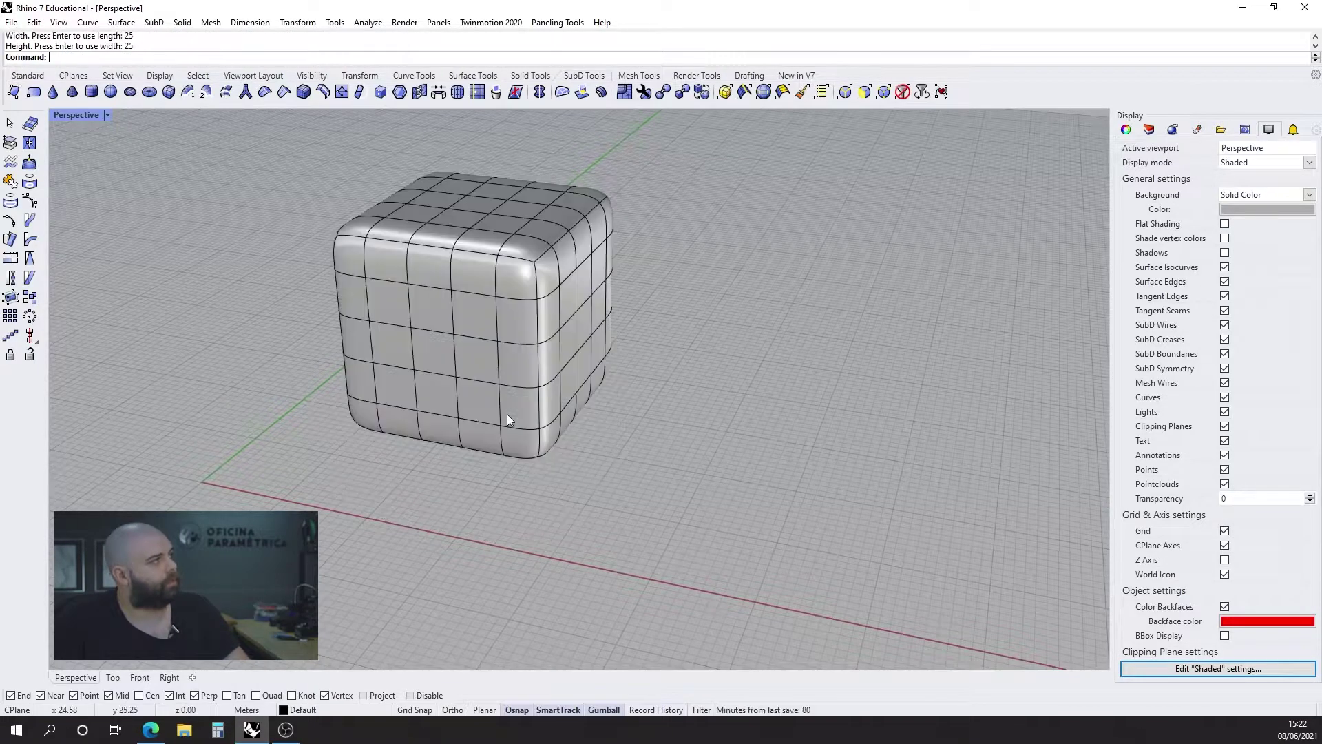
- Inspect the rounded corners and face divisions of the SubD box from close and far views
{"action": "right_click_drag", "start_coordinate": [475, 416], "coordinate": [578, 400]}
{"action": "scroll", "coordinate": [499, 347], "scroll_direction": "down", "scroll_amount": 5}
{"action": "scroll", "coordinate": [565, 357], "scroll_direction": "up", "scroll_amount": 7}
{"action": "scroll", "coordinate": [646, 351], "scroll_direction": "down", "scroll_amount": 6}
{"action": "scroll", "coordinate": [606, 385], "scroll_direction": "up", "scroll_amount": 3}
{"action": "scroll", "coordinate": [411, 362], "scroll_direction": "down", "scroll_amount": 5}
{"action": "scroll", "coordinate": [517, 344], "scroll_direction": "up", "scroll_amount": 2}
{"action": "scroll", "coordinate": [578, 407], "scroll_direction": "up", "scroll_amount": 3}
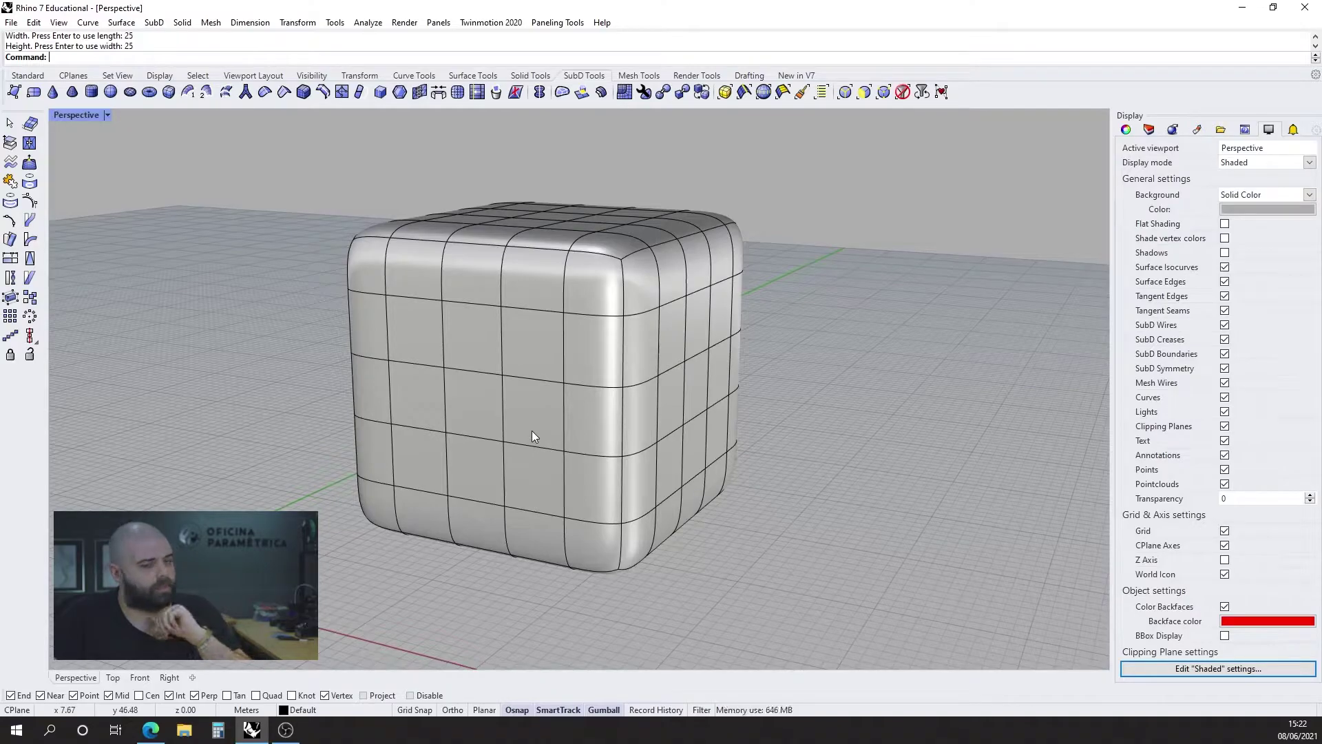
{"action": "scroll", "coordinate": [254, 333], "scroll_direction": "down", "scroll_amount": 3}
{"action": "right_click_drag", "start_coordinate": [252, 333], "coordinate": [255, 407]}
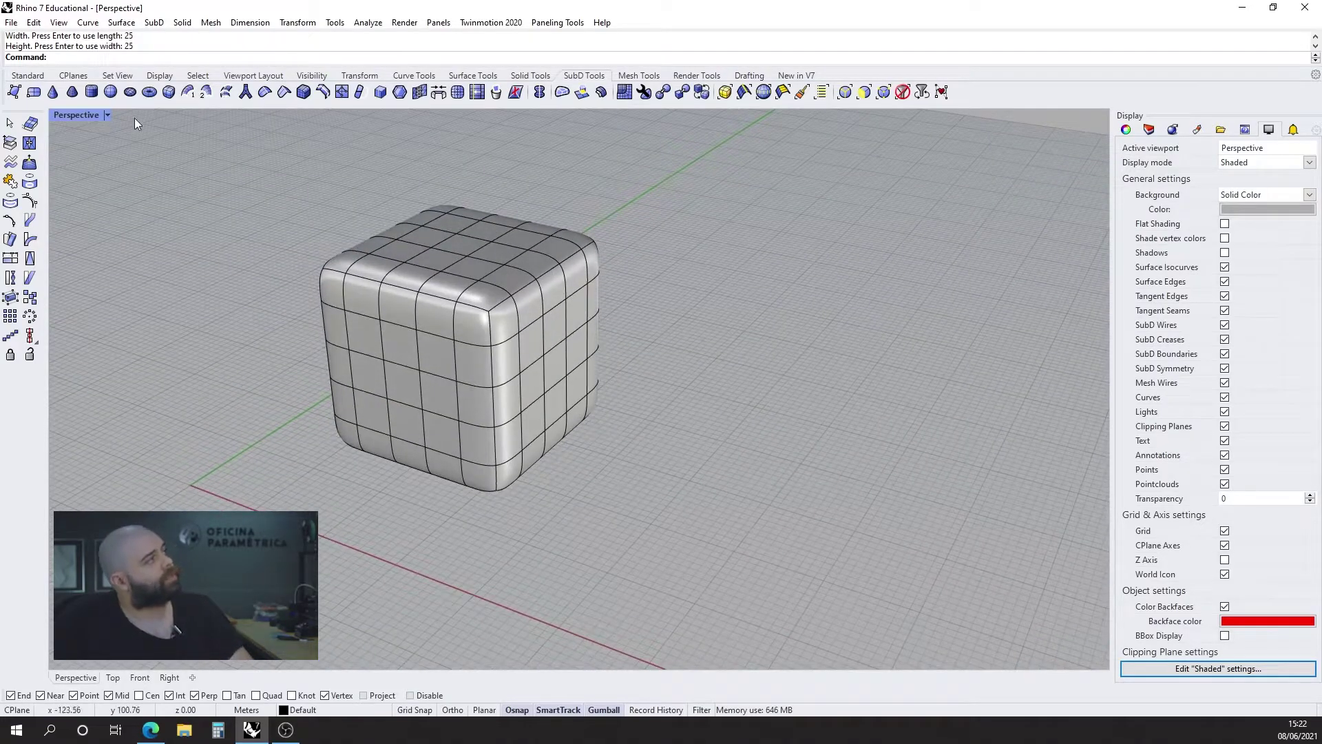
- Start another SubD box and set its X, Y and Z face counts to 2 each
{"action": "left_click", "coordinate": [169, 91]}
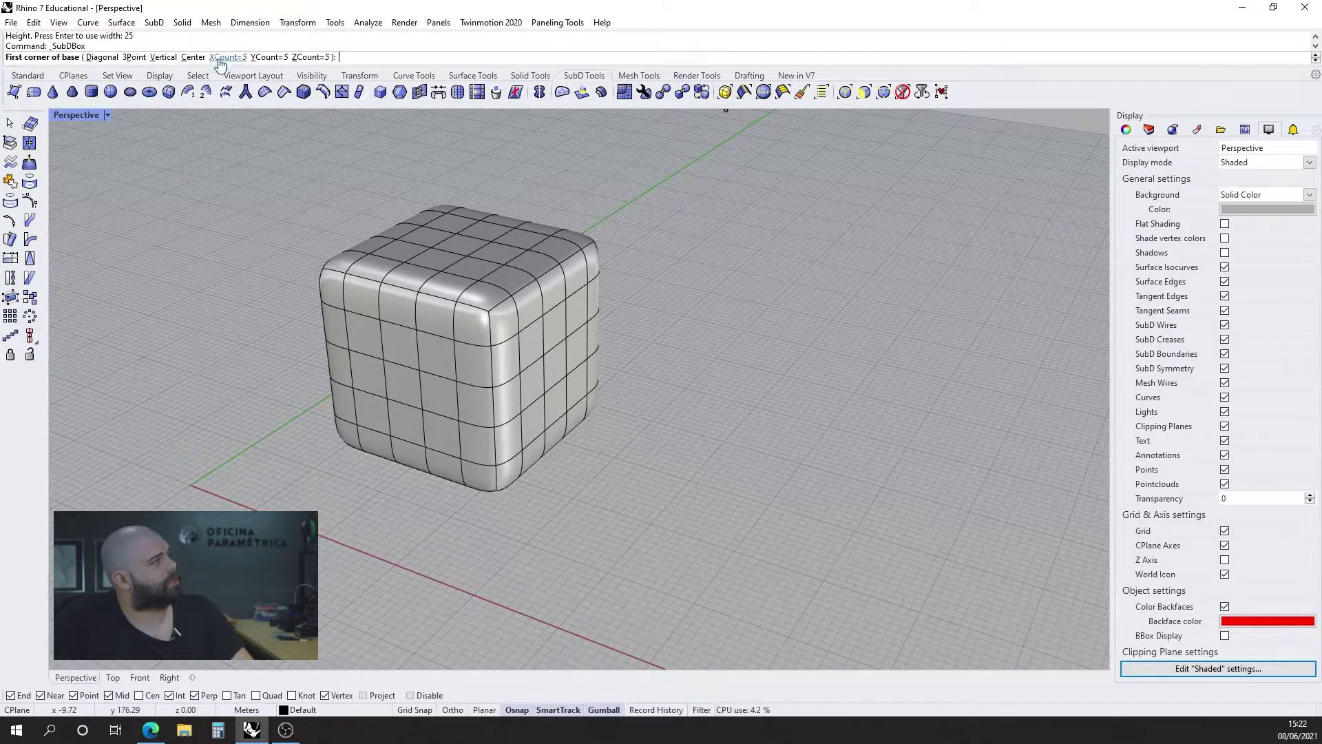
{"action": "type", "text": "x"}
{"action": "key", "text": "Return"}
{"action": "type", "text": "2"}
{"action": "key", "text": "Return"}
{"action": "type", "text": "y"}
{"action": "key", "text": "Return"}
{"action": "type", "text": "2"}
{"action": "key", "text": "Return"}
{"action": "type", "text": "z"}
{"action": "key", "text": "Return"}
{"action": "type", "text": "2"}
{"action": "key", "text": "Return"}
- Place the new SubD box beside the first one with length, width and height of 20 m
{"action": "left_click", "coordinate": [644, 480]}
{"action": "type", "text": "20"}
{"action": "key", "text": "Return"}
{"action": "key", "text": "Return"}
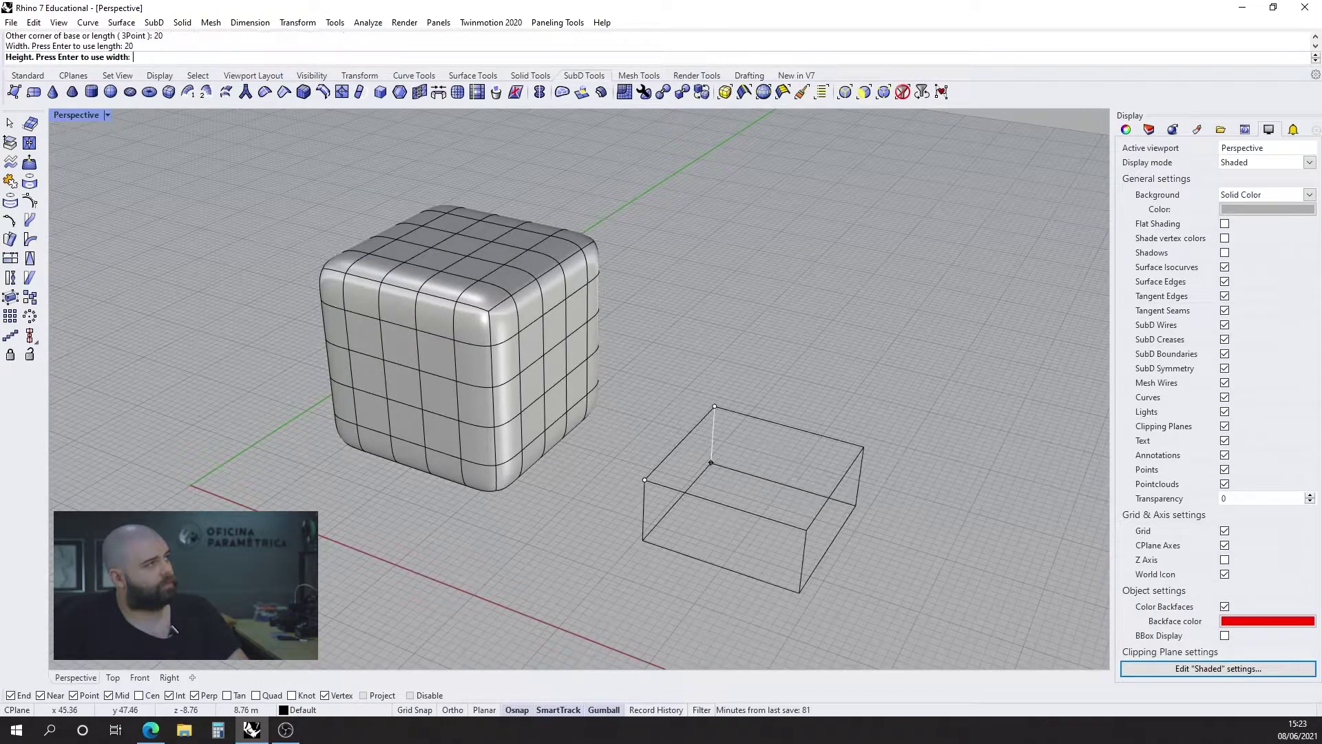
{"action": "key", "text": "Return"}
{"action": "right_click_drag", "start_coordinate": [792, 472], "coordinate": [721, 414]}
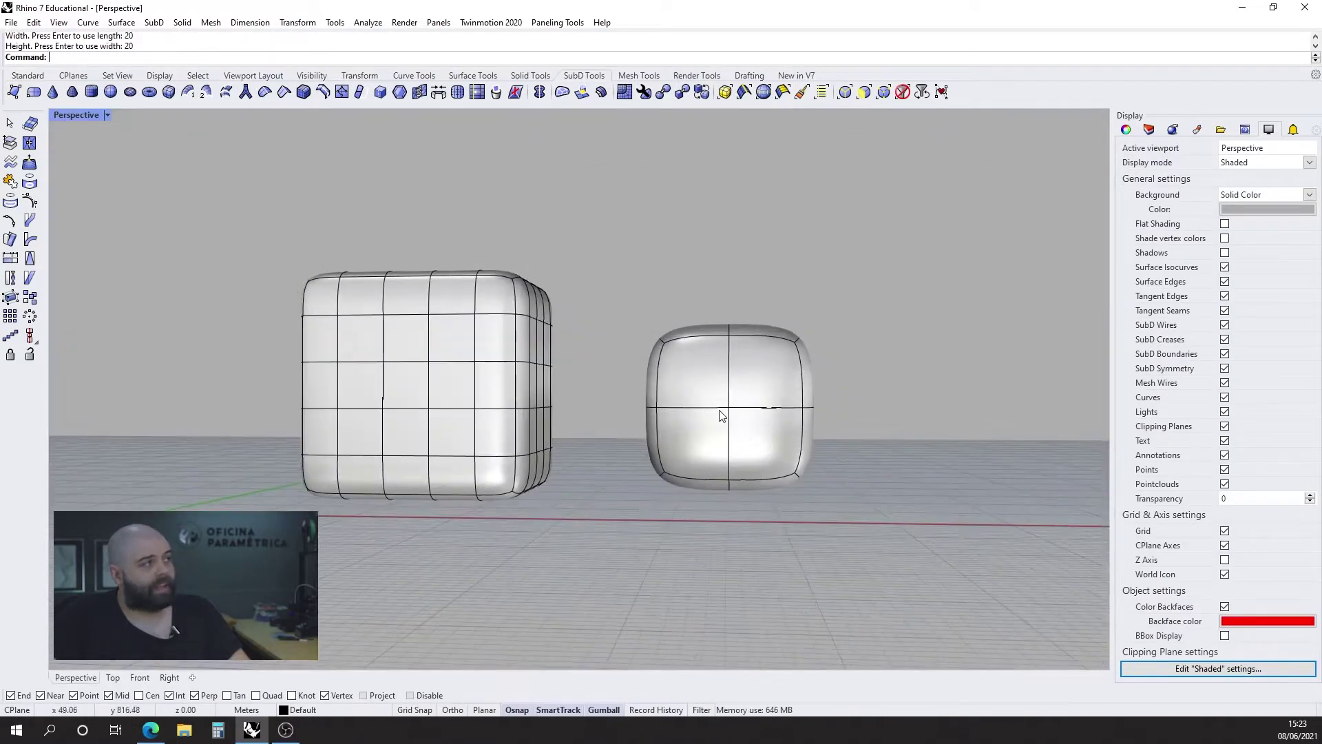
- Delete the 20 m SubD box
{"action": "left_click", "coordinate": [721, 414]}
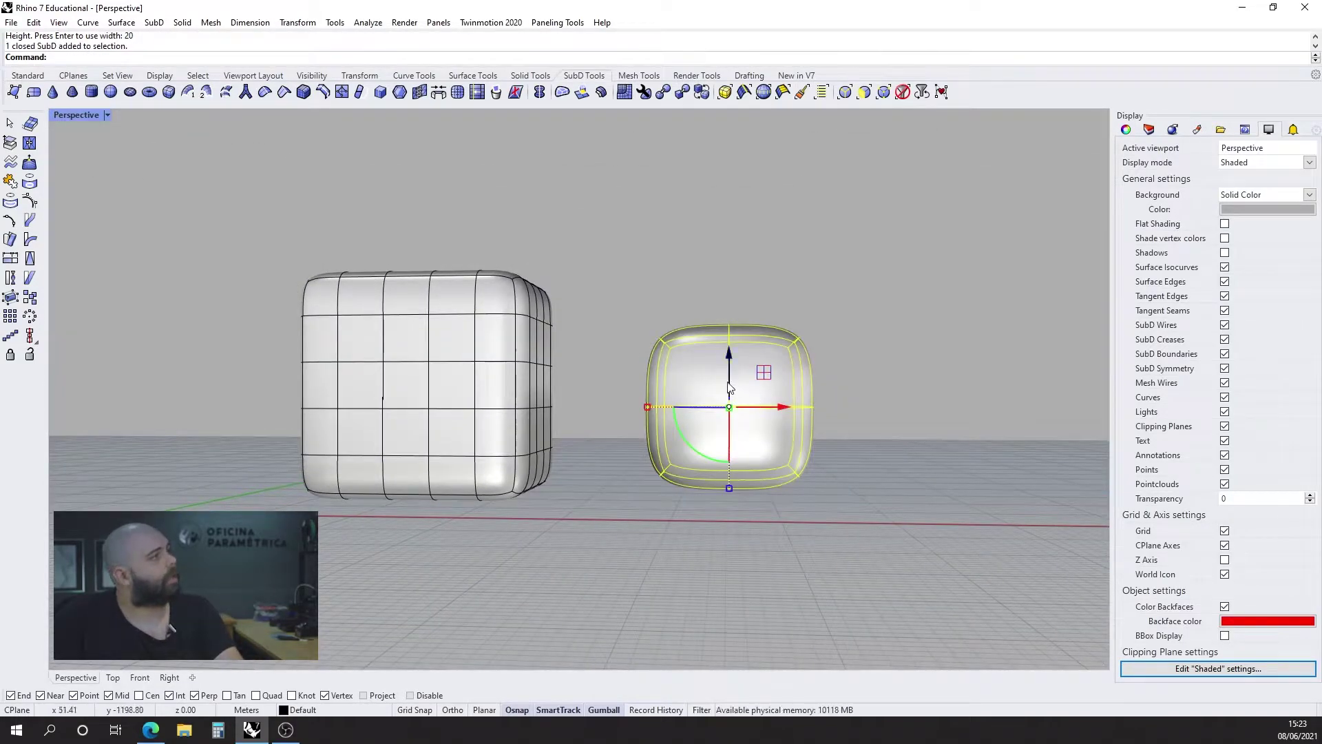
{"action": "key", "text": "Delete"}
{"action": "right_click_drag", "start_coordinate": [583, 231], "coordinate": [245, 207]}
- Start a SubD box and set its X, Y and Z face counts back to 5 each
{"action": "left_click", "coordinate": [168, 92]}
{"action": "left_click", "coordinate": [224, 58]}
{"action": "type", "text": "5"}
{"action": "key", "text": "Return"}
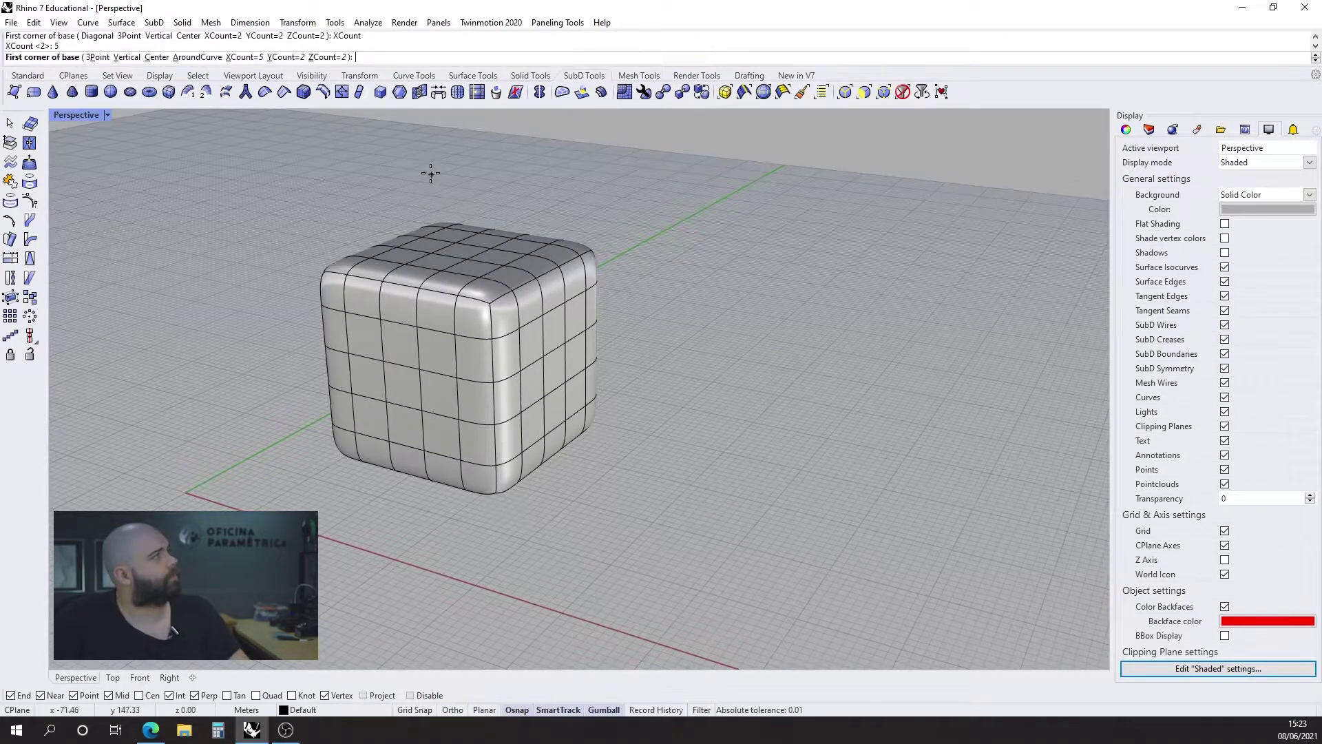
{"action": "left_click", "coordinate": [284, 57]}
{"action": "type", "text": "5"}
{"action": "key", "text": "Return"}
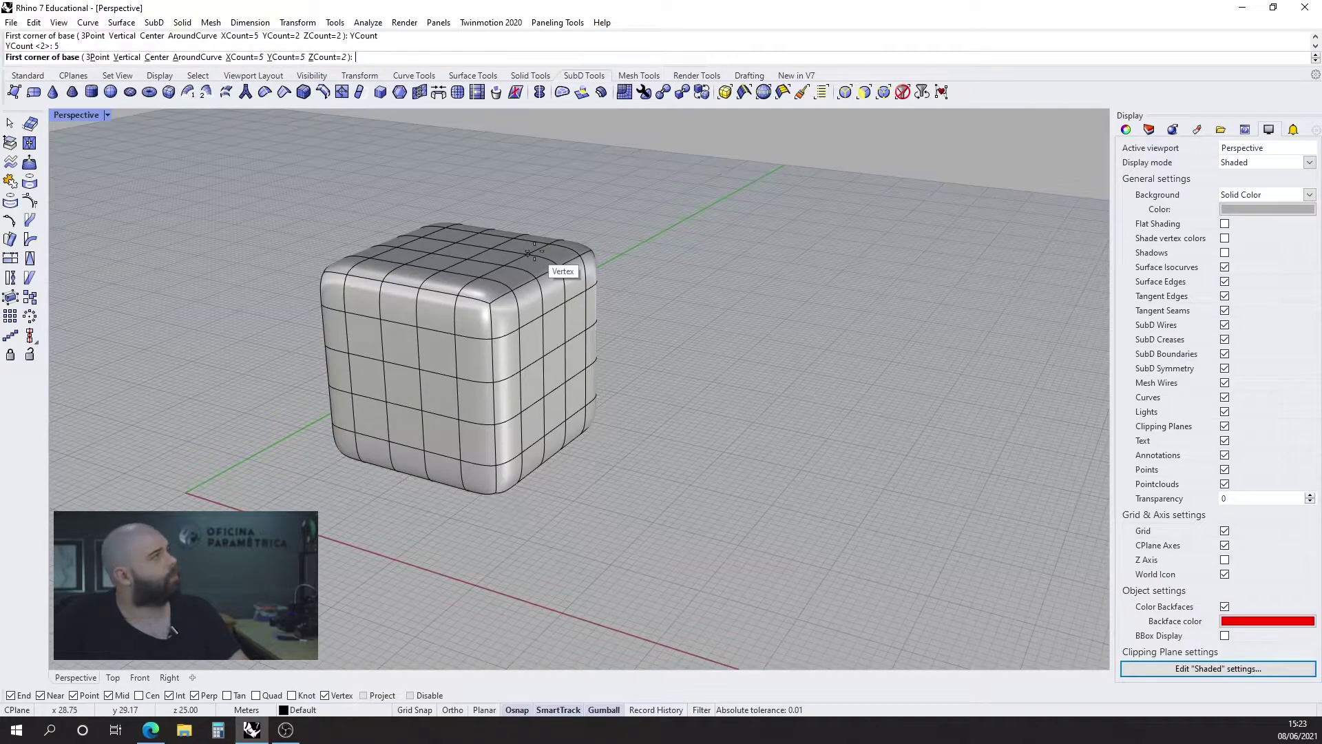
{"action": "left_click", "coordinate": [327, 58]}
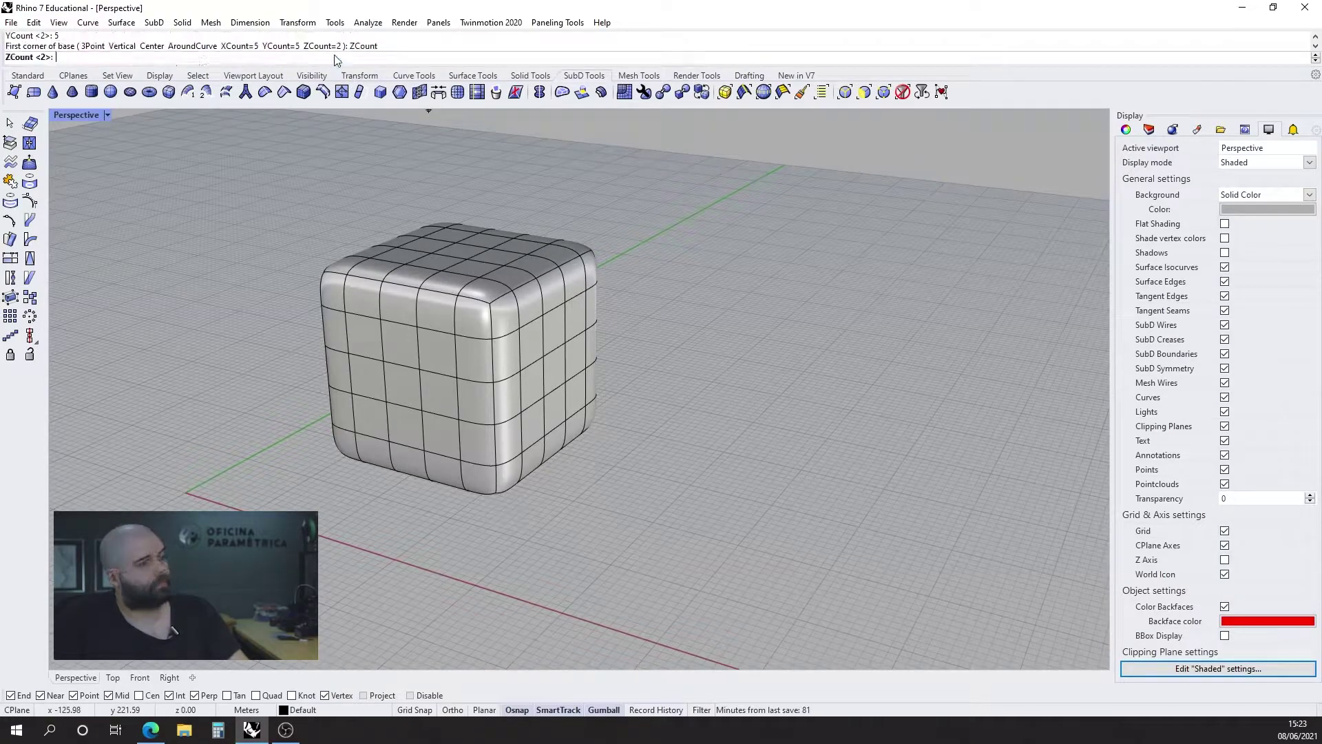
{"action": "type", "text": "5"}
{"action": "key", "text": "Return"}
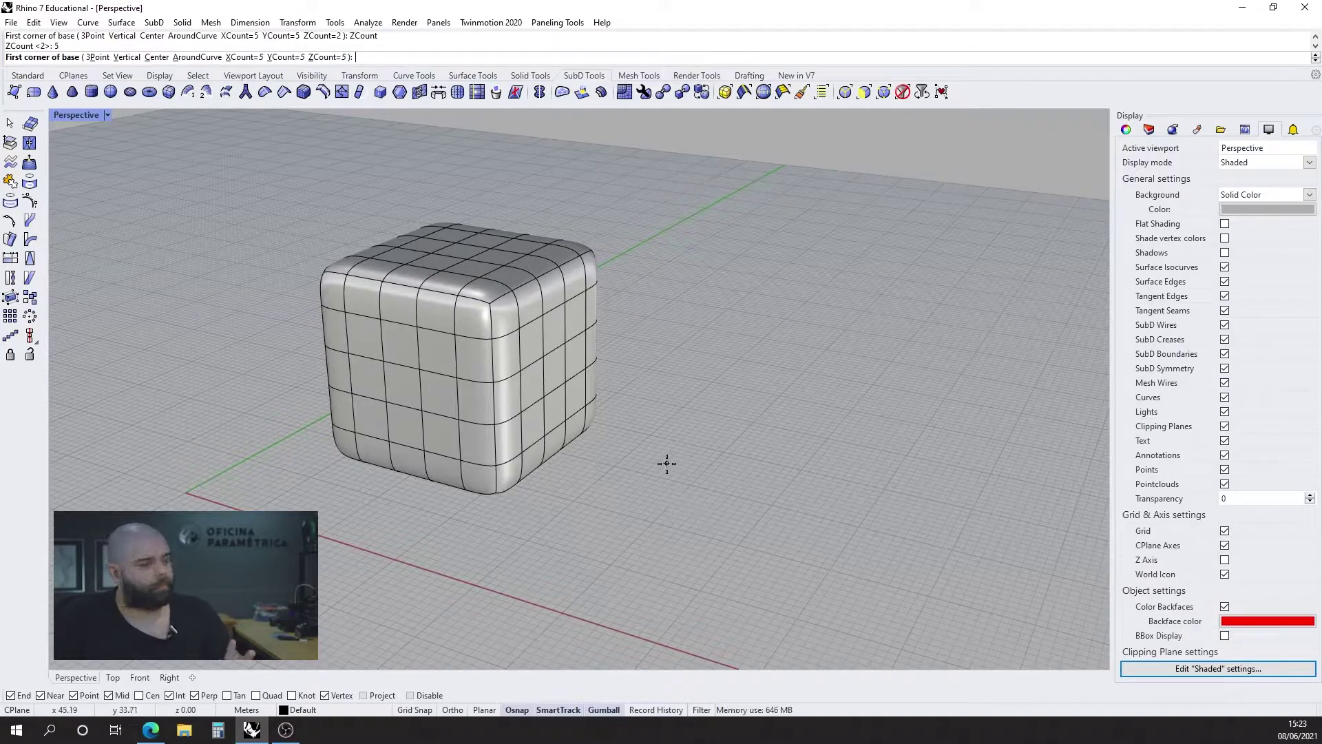
- Place a second SubD box beside the first with length, width and height of 25 m
{"action": "left_click", "coordinate": [623, 495]}
{"action": "type", "text": "25"}
{"action": "key", "text": "Return"}
{"action": "type", "text": "25"}
{"action": "key", "text": "Return"}
{"action": "type", "text": "25"}
{"action": "key", "text": "Return"}
- Delete the second 25 m SubD box and keep the one next to the Y axis
{"action": "right_click_drag", "start_coordinate": [690, 480], "coordinate": [747, 434]}
{"action": "right_click_drag", "start_coordinate": [732, 349], "coordinate": [564, 379]}
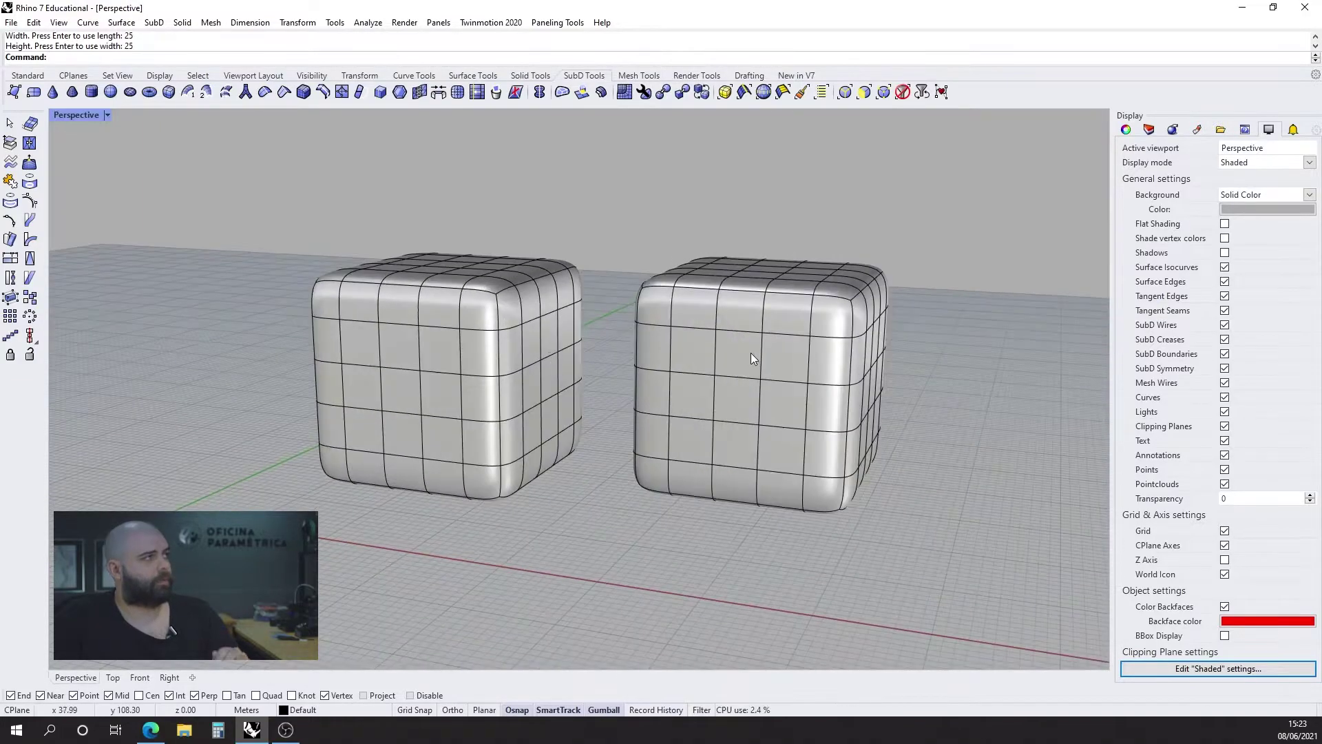
{"action": "left_click", "coordinate": [751, 357]}
{"action": "key", "text": "Delete"}
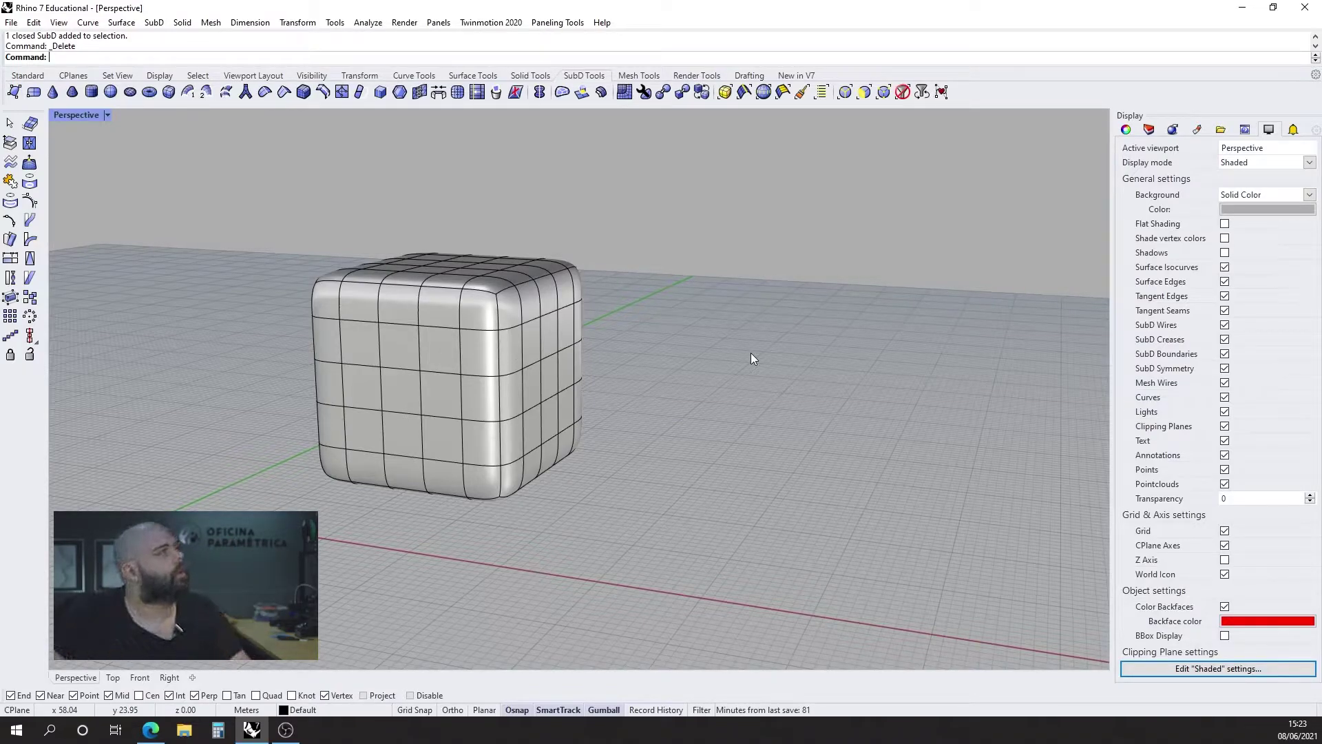
- Open Grasshopper and place a SubD parameter on the canvas below the logo
{"action": "left_click", "coordinate": [27, 75]}
{"action": "left_click", "coordinate": [612, 92]}
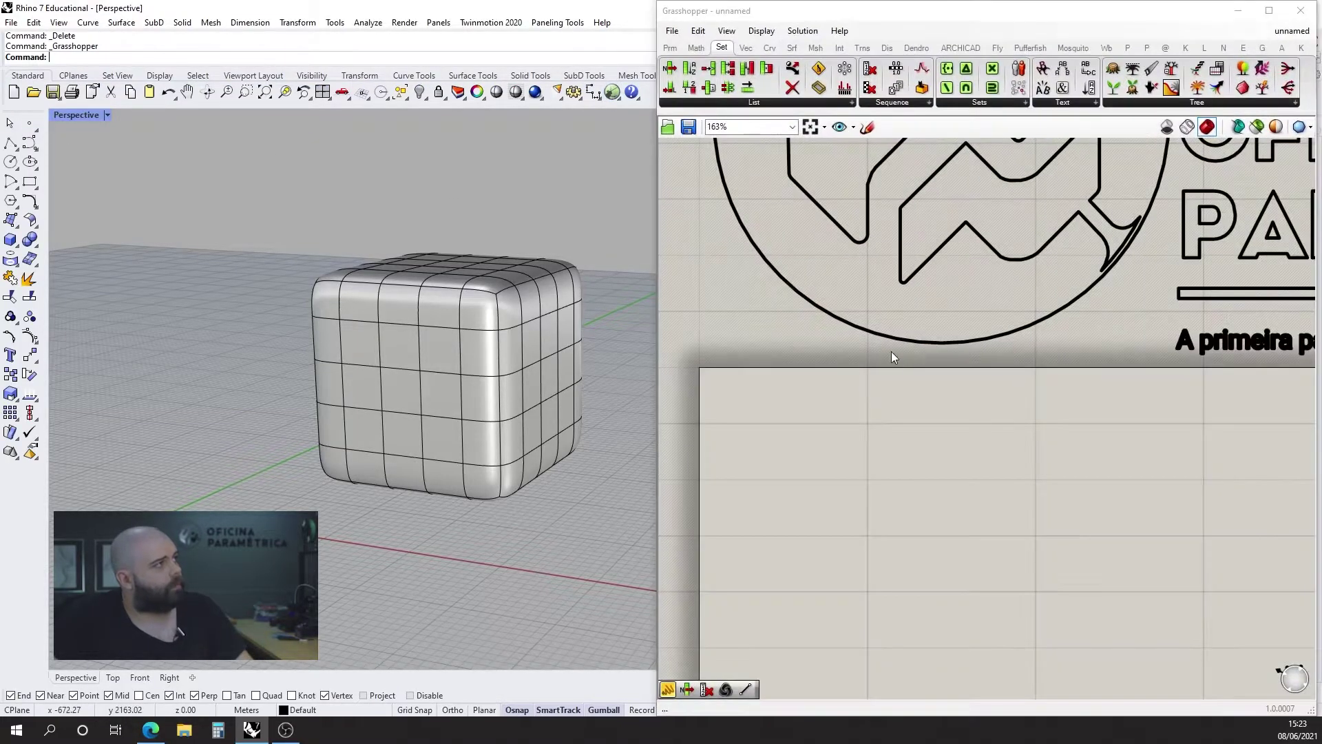
{"action": "double_click", "coordinate": [875, 407]}
{"action": "type", "text": "subd"}
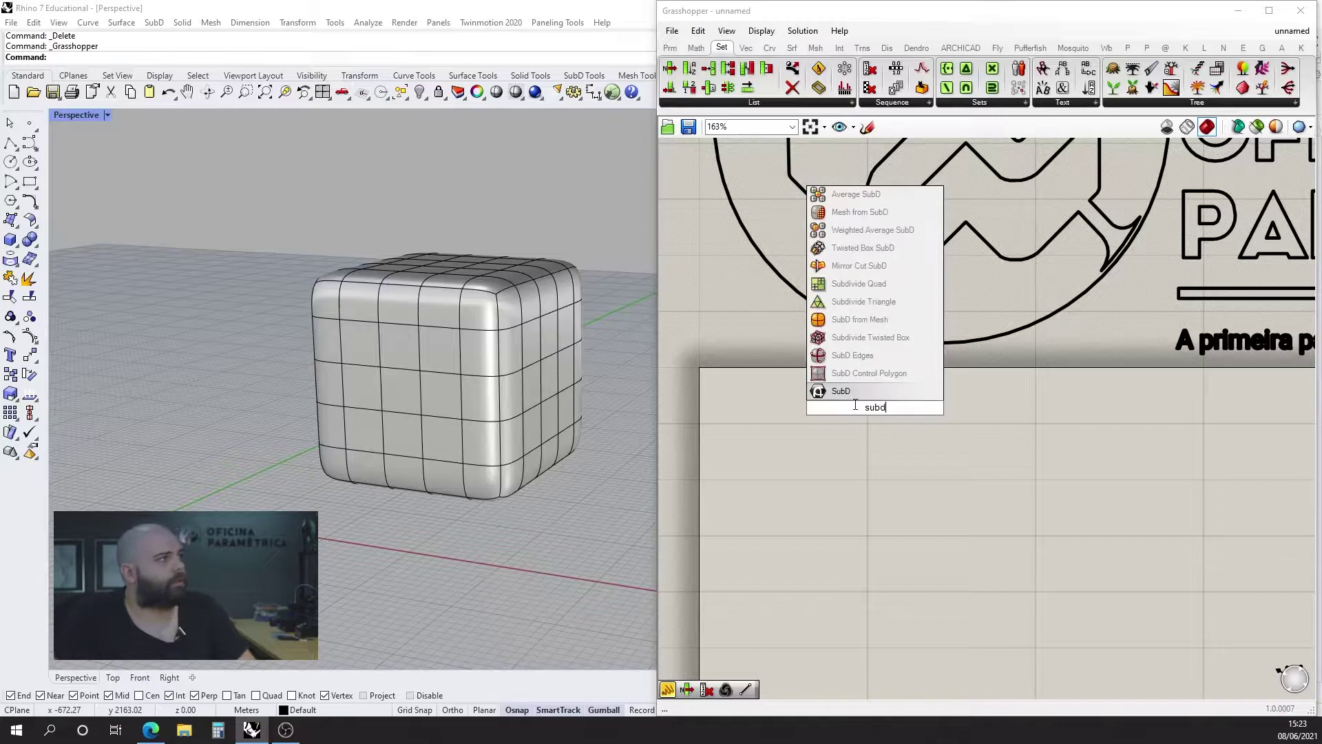
{"action": "left_click", "coordinate": [861, 391]}
{"action": "left_click_drag", "start_coordinate": [873, 409], "coordinate": [867, 524]}
{"action": "left_click", "coordinate": [810, 429]}
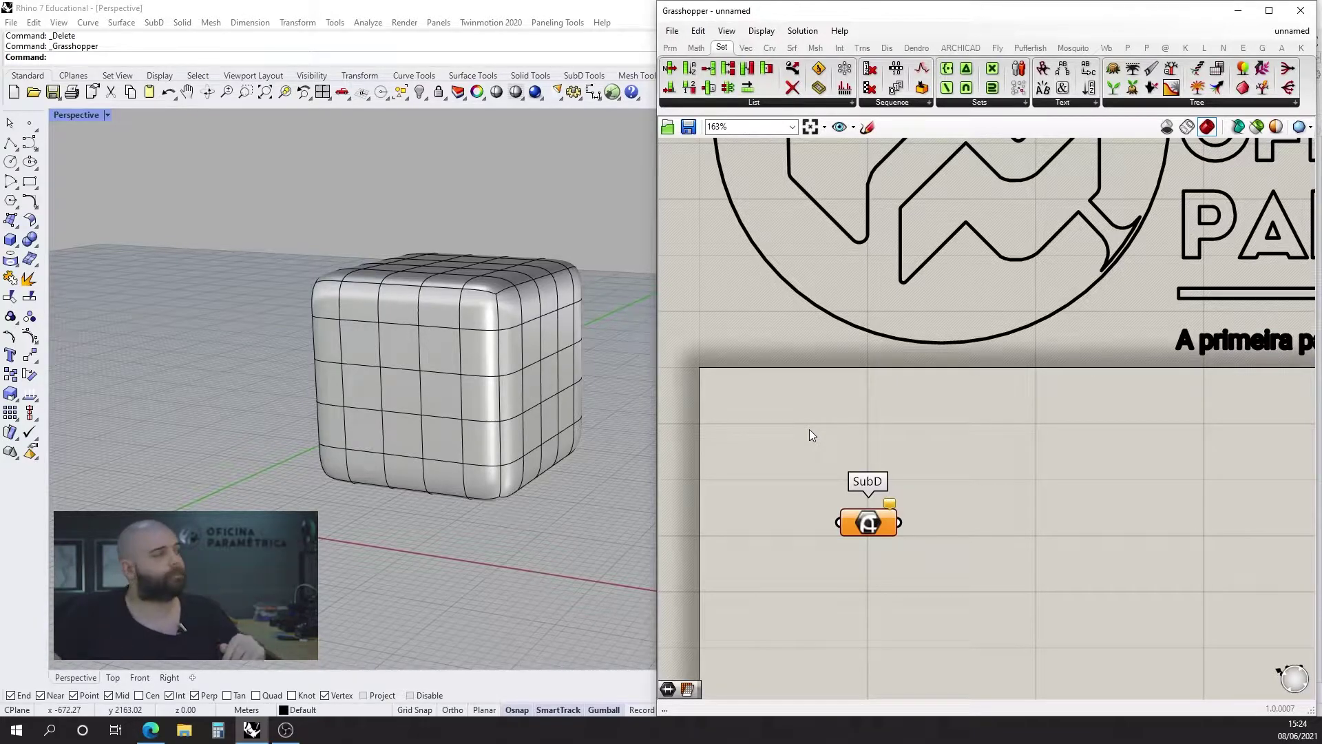
- Reference the Rhino box as the single SubD of the SubD parameter
{"action": "right_click", "coordinate": [881, 527]}
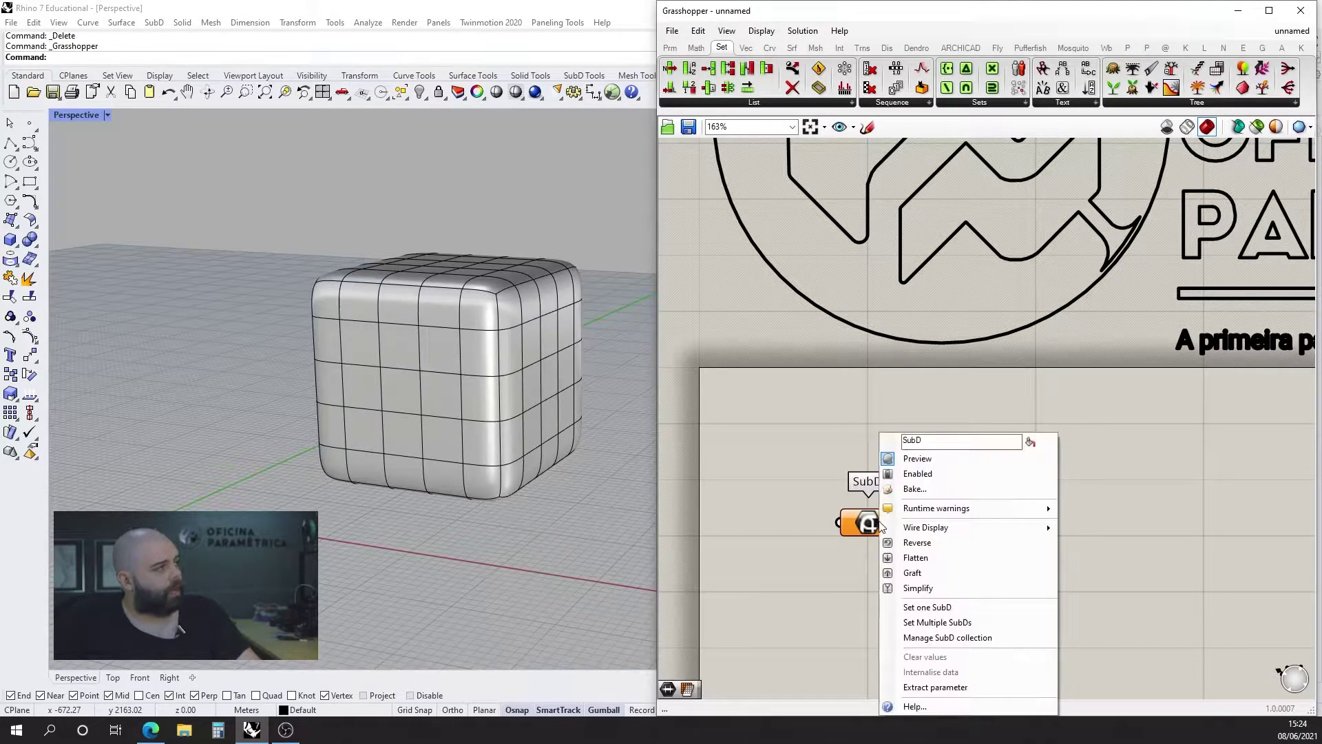
{"action": "left_click", "coordinate": [949, 609]}
{"action": "left_click", "coordinate": [396, 296]}
{"action": "scroll", "coordinate": [396, 296], "scroll_direction": "down", "scroll_amount": 4}
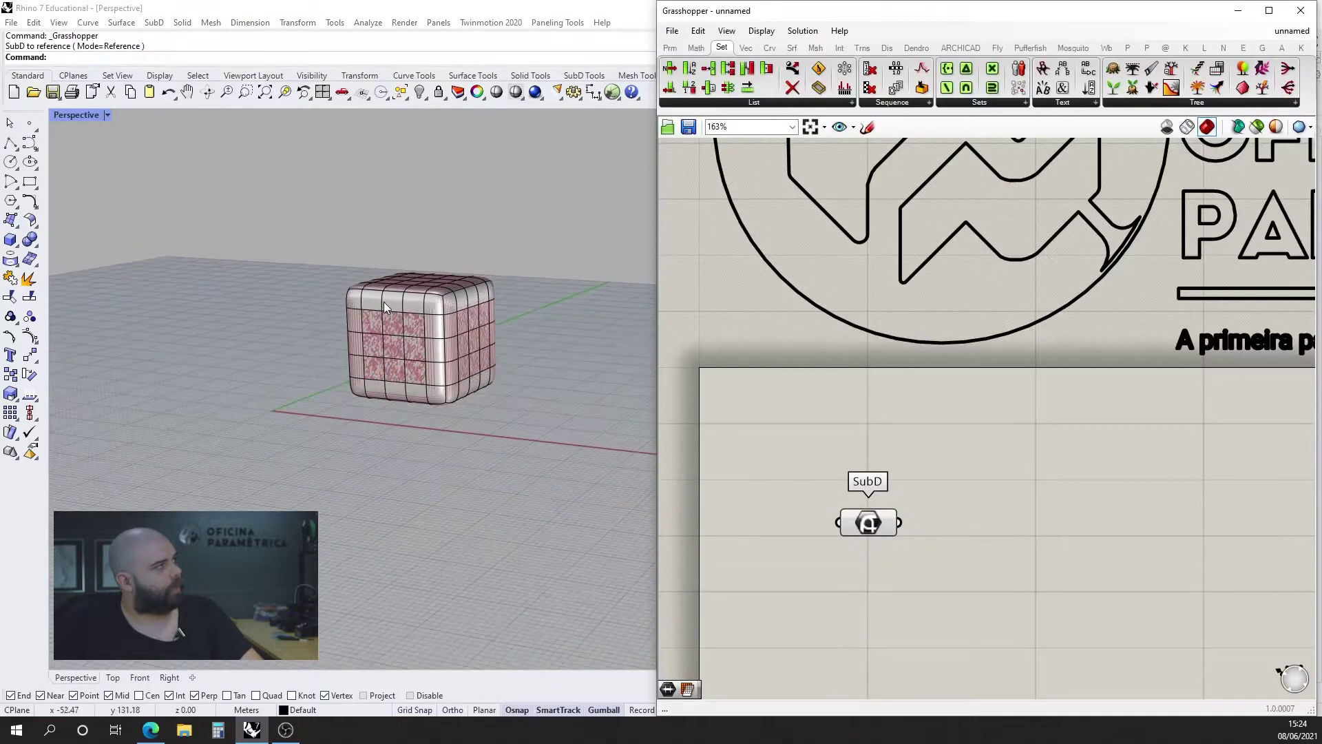
- Hide the original SubD box in Rhino so only the Grasshopper preview is displayed
{"action": "scroll", "coordinate": [399, 324], "scroll_direction": "up", "scroll_amount": 7}
{"action": "right_click_drag", "start_coordinate": [398, 324], "coordinate": [451, 357]}
{"action": "left_click", "coordinate": [447, 327]}
{"action": "left_click", "coordinate": [419, 91]}
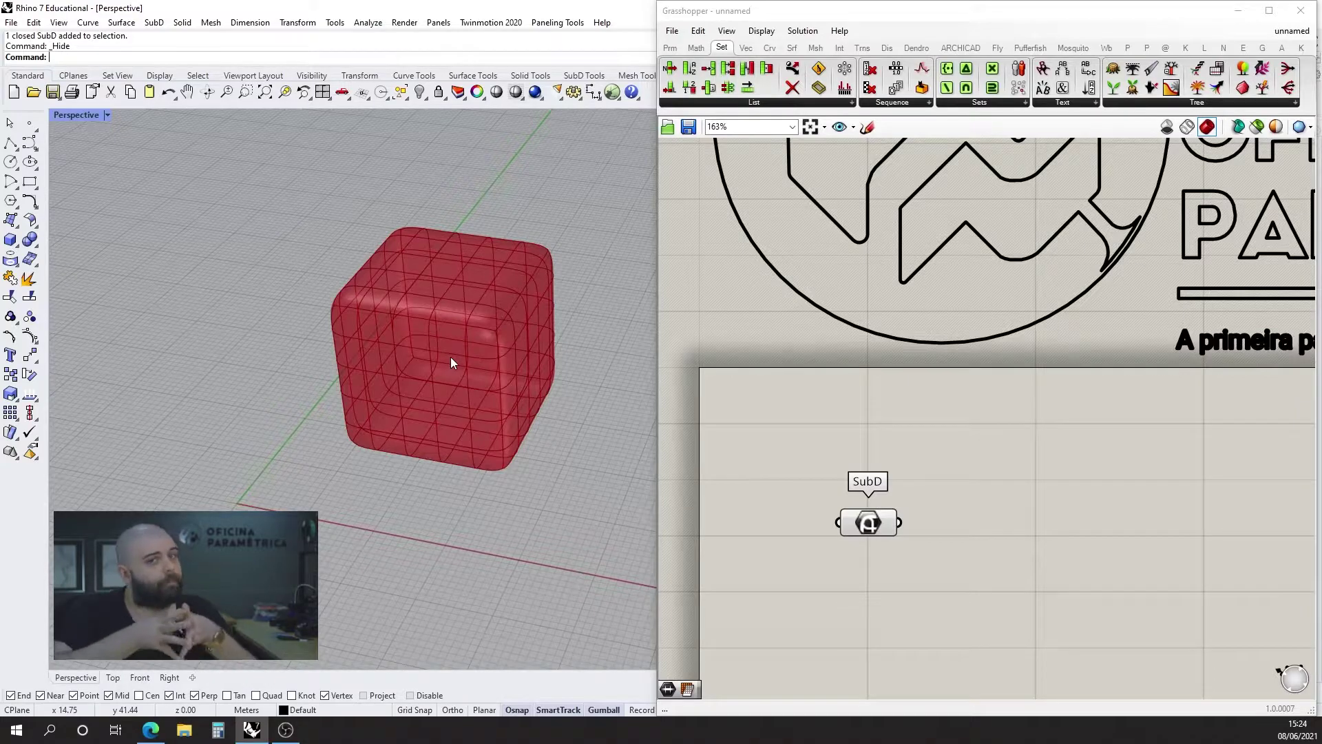
- Add a Mesh from SubD component and connect the SubD parameter to its S input
{"action": "double_click", "coordinate": [1038, 596]}
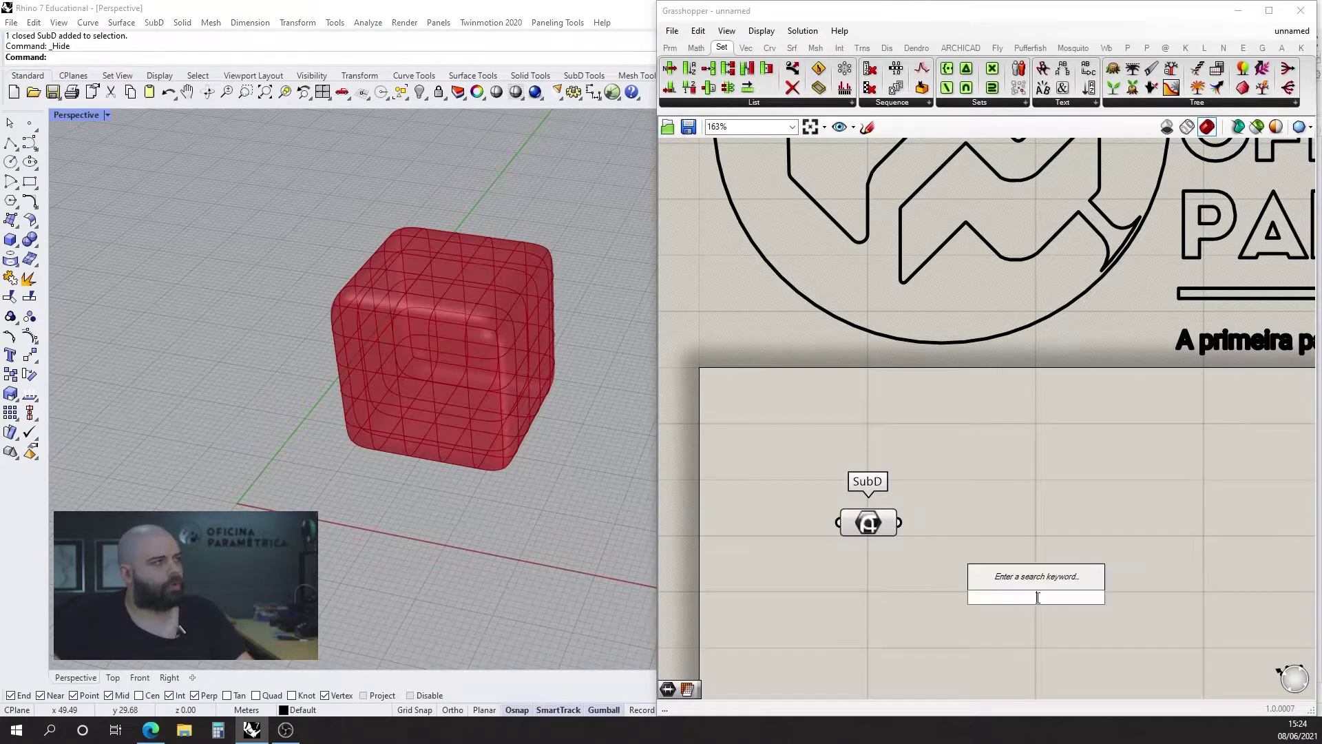
{"action": "type", "text": "mesh from"}
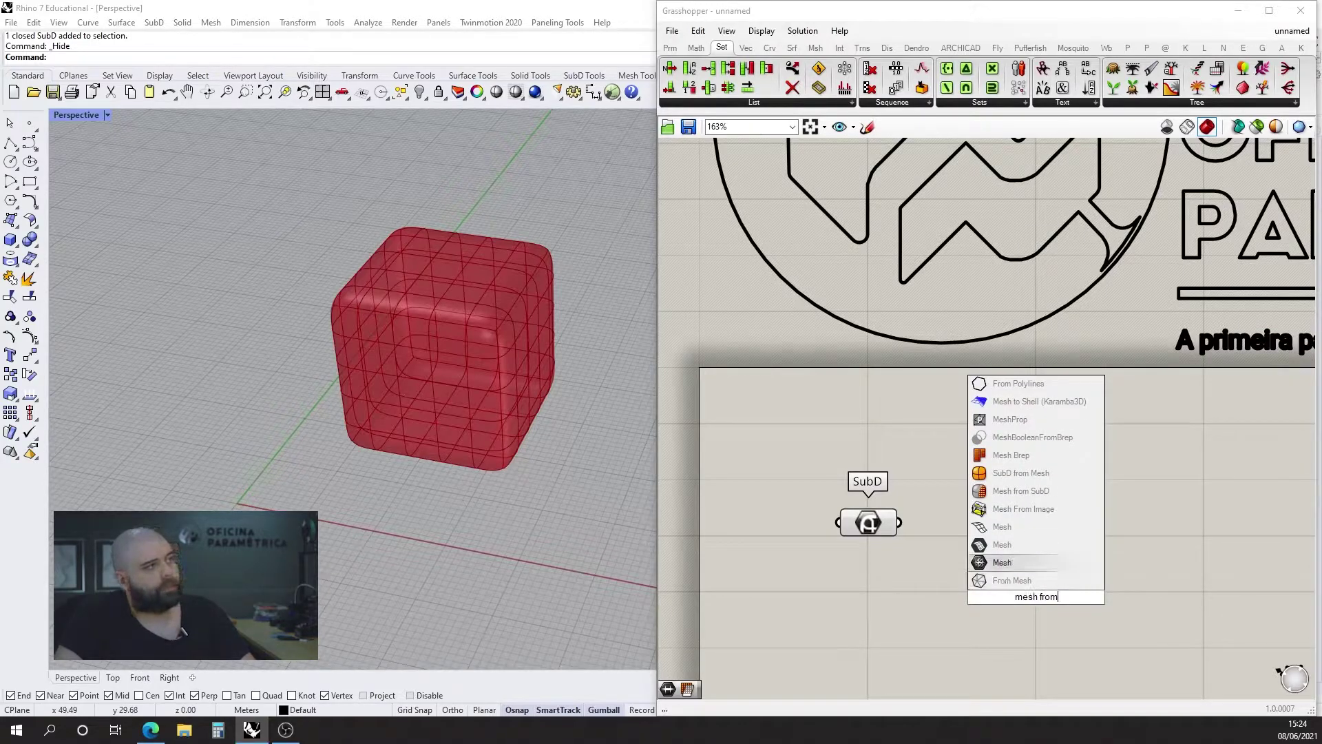
{"action": "left_click", "coordinate": [1048, 488]}
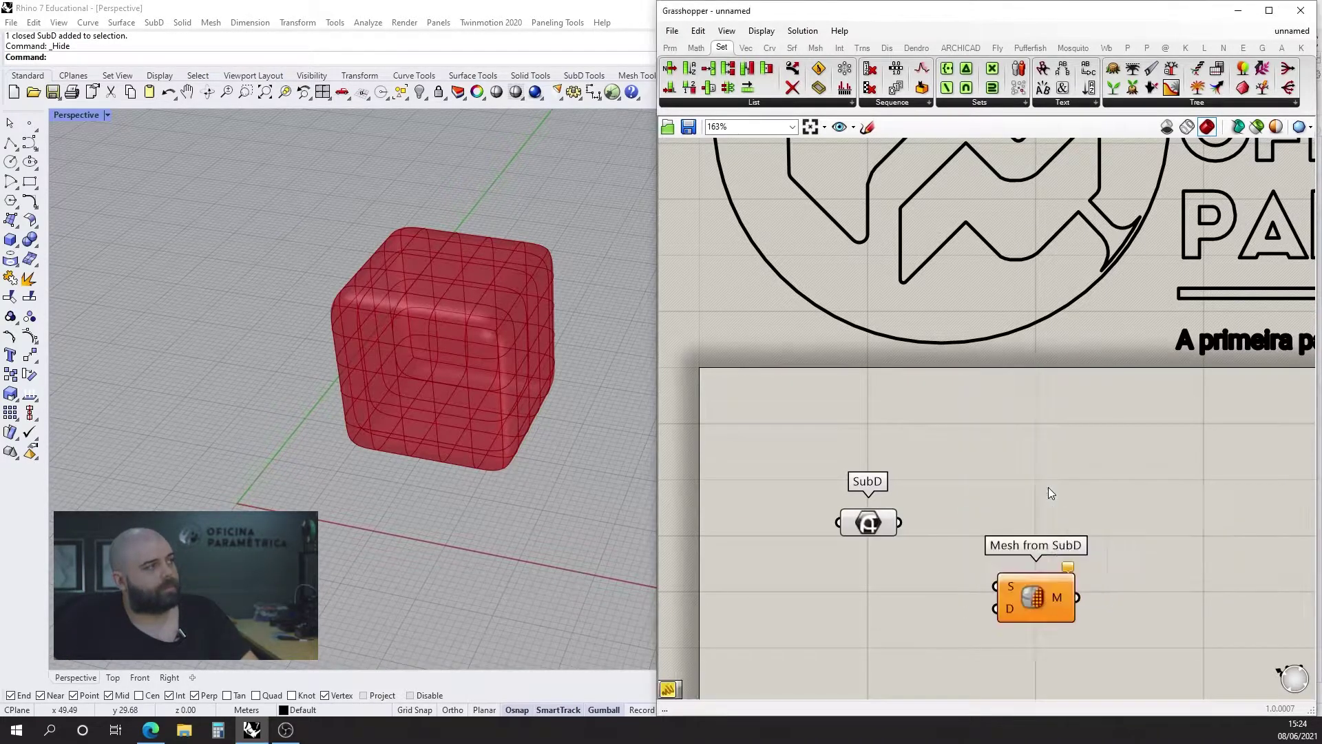
{"action": "left_click_drag", "start_coordinate": [899, 522], "coordinate": [873, 534]}
{"action": "left_click_drag", "start_coordinate": [877, 525], "coordinate": [996, 586]}
{"action": "left_click", "coordinate": [894, 481]}
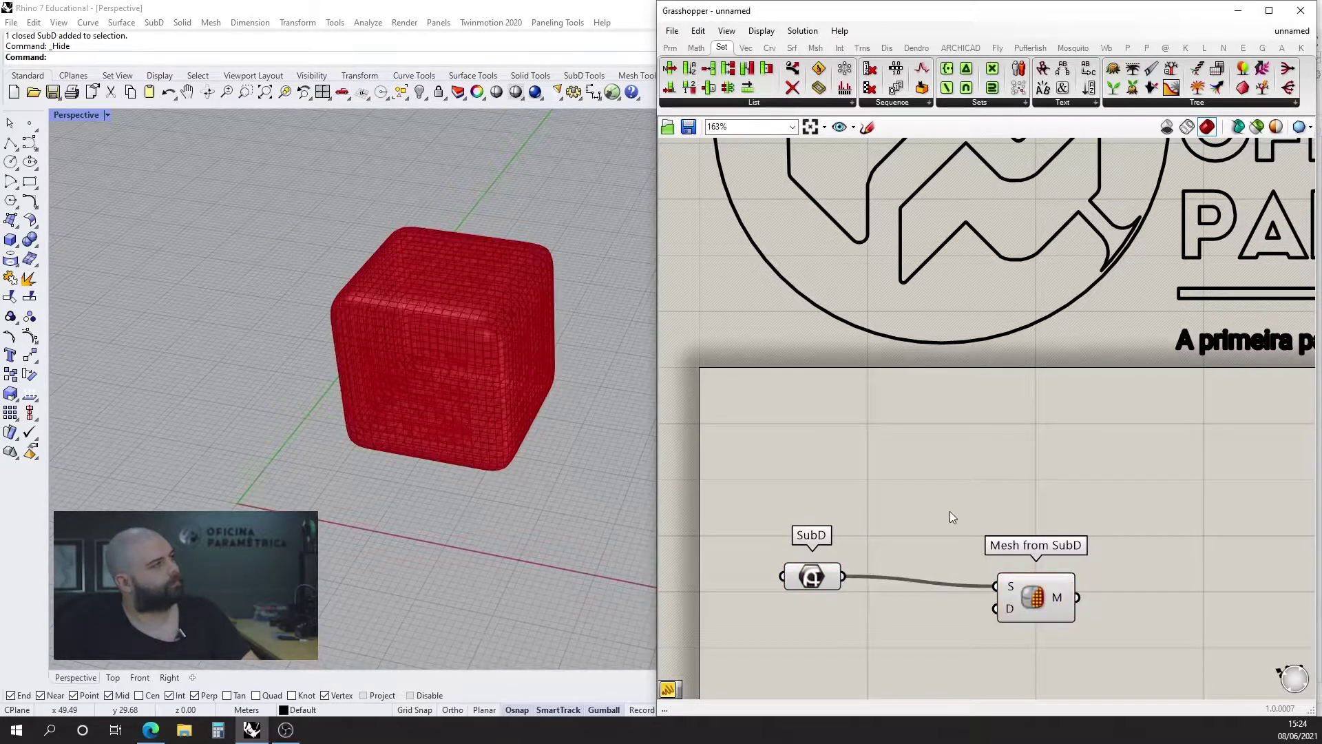
- Turn off the SubD parameter's preview and check the mesh preview up close
{"action": "scroll", "coordinate": [842, 486], "scroll_direction": "down", "scroll_amount": 2}
{"action": "left_click_drag", "start_coordinate": [862, 603], "coordinate": [807, 522]}
{"action": "middle_click", "coordinate": [809, 523]}
{"action": "left_click", "coordinate": [843, 485]}
{"action": "scroll", "coordinate": [427, 358], "scroll_direction": "up", "scroll_amount": 4}
{"action": "right_click_drag", "start_coordinate": [427, 358], "coordinate": [454, 289]}
- Move the Mesh from SubD component closer to the SubD parameter
{"action": "left_click", "coordinate": [864, 494]}
{"action": "left_click_drag", "start_coordinate": [757, 473], "coordinate": [890, 608]}
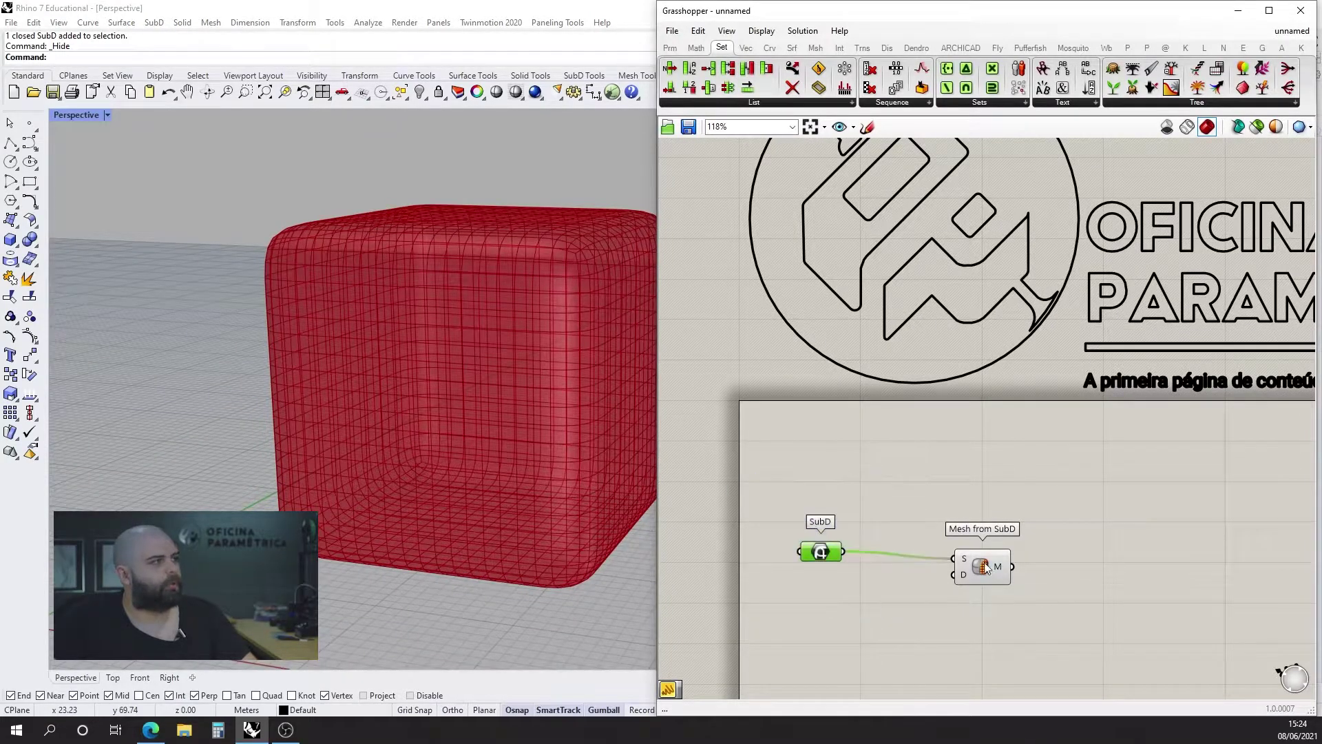
{"action": "left_click_drag", "start_coordinate": [984, 563], "coordinate": [922, 550]}
{"action": "left_click", "coordinate": [1037, 534]}
- Add a panel connected to the Mesh from SubD output and widen it to fit the mesh data on one line
{"action": "double_click", "coordinate": [996, 553]}
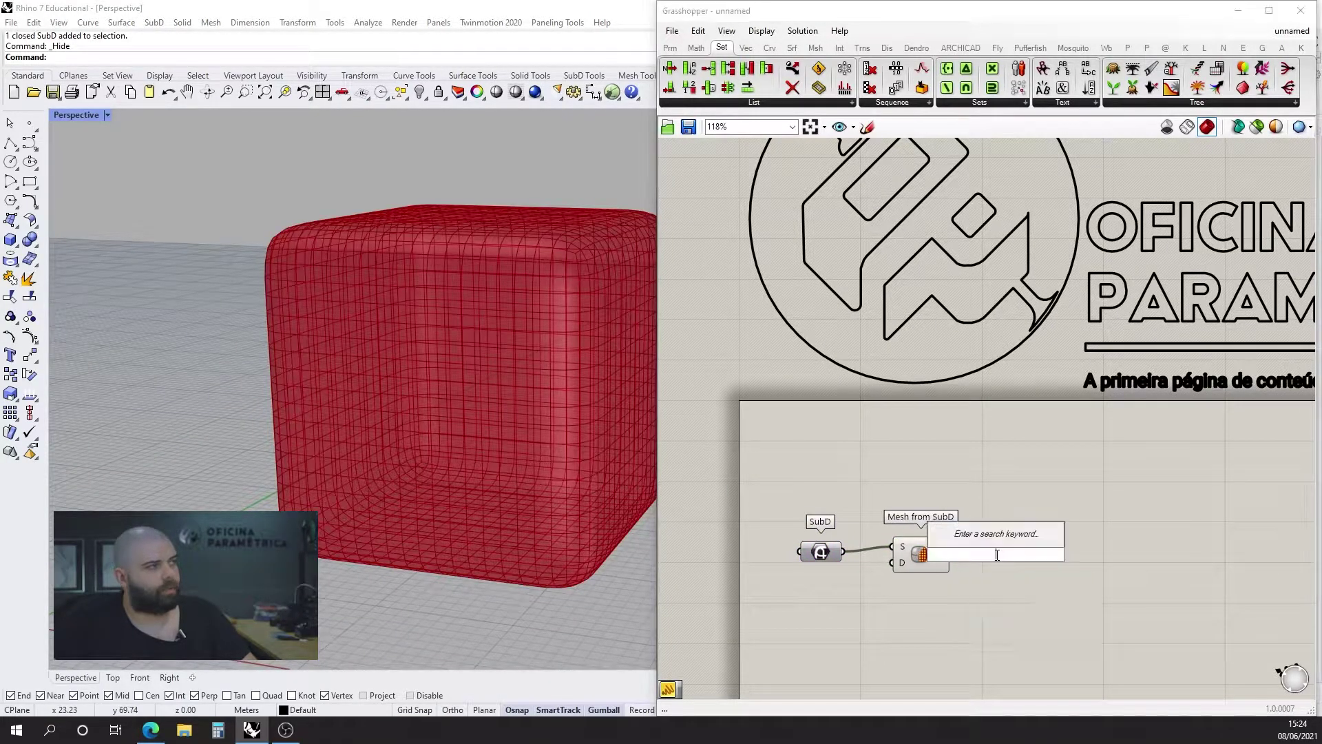
{"action": "type", "text": "//"}
{"action": "key", "text": "Return"}
{"action": "left_click_drag", "start_coordinate": [953, 555], "coordinate": [1000, 548]}
{"action": "scroll", "coordinate": [1048, 552], "scroll_direction": "up", "scroll_amount": 3}
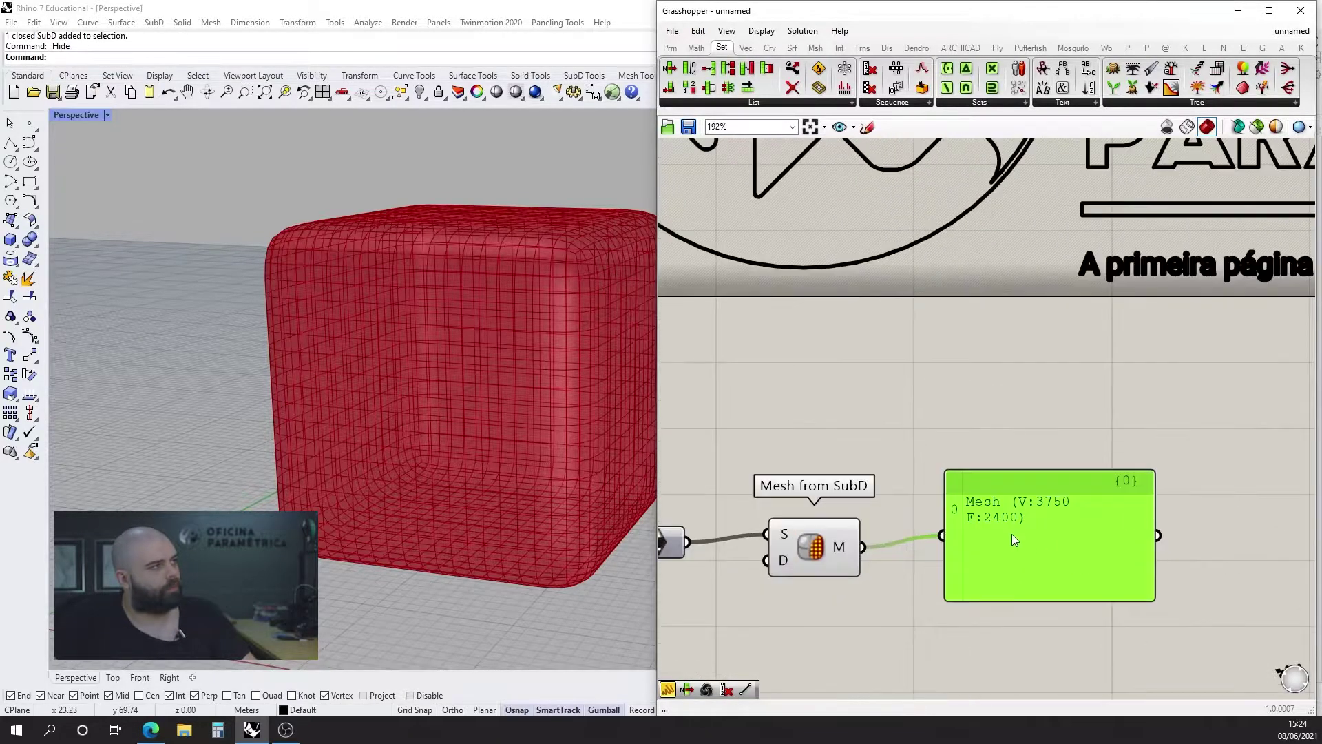
{"action": "left_click_drag", "start_coordinate": [1153, 506], "coordinate": [1214, 505]}
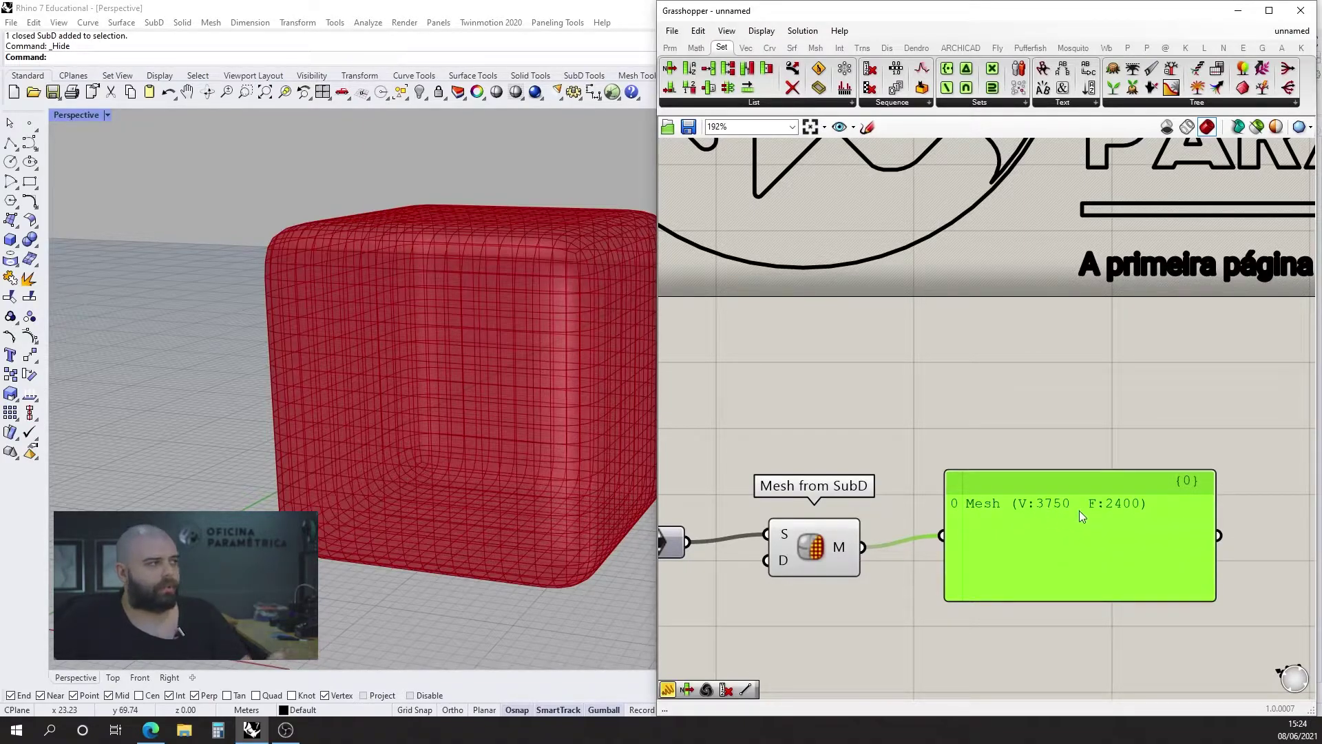
- Adjust the placement of the panel and the Mesh from SubD component to leave room for an input on D
{"action": "scroll", "coordinate": [1145, 496], "scroll_direction": "down", "scroll_amount": 3}
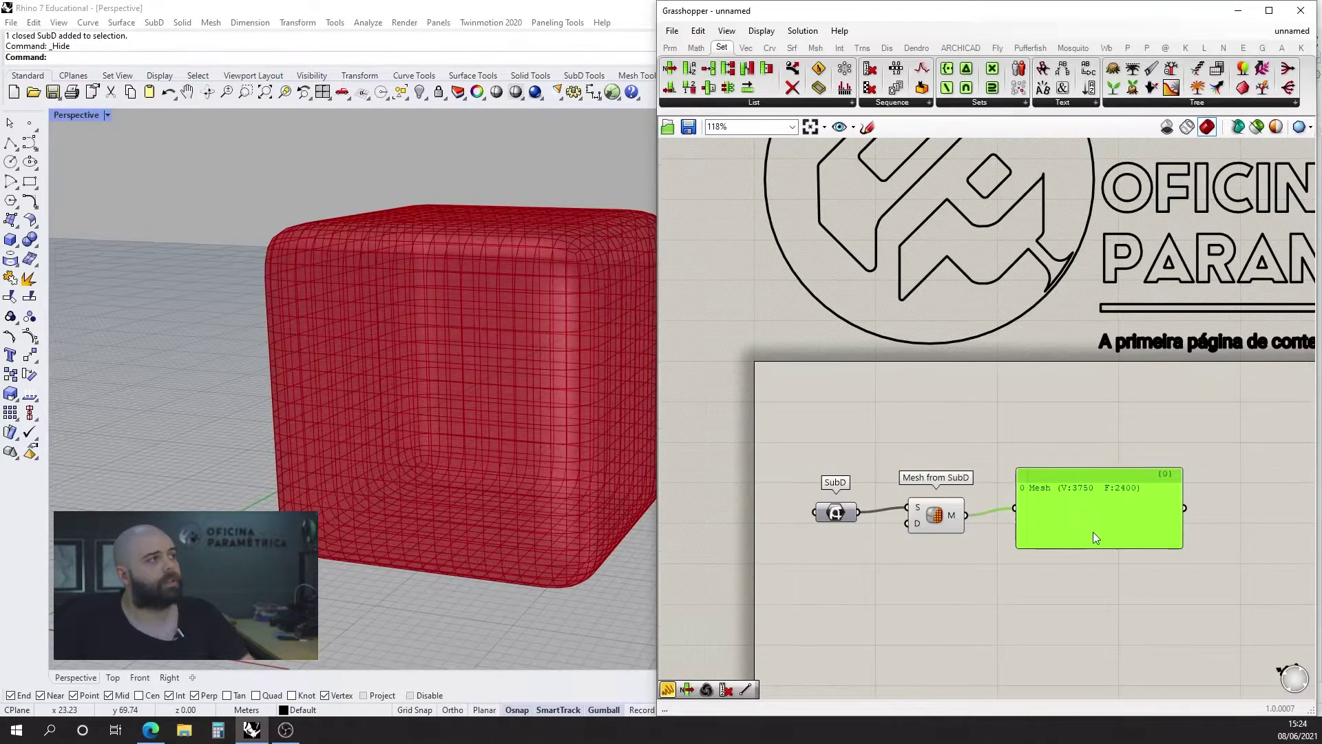
{"action": "left_click_drag", "start_coordinate": [1097, 543], "coordinate": [1107, 531]}
{"action": "scroll", "coordinate": [915, 526], "scroll_direction": "up", "scroll_amount": 2}
{"action": "left_click_drag", "start_coordinate": [944, 505], "coordinate": [1008, 520]}
{"action": "left_click", "coordinate": [989, 460]}
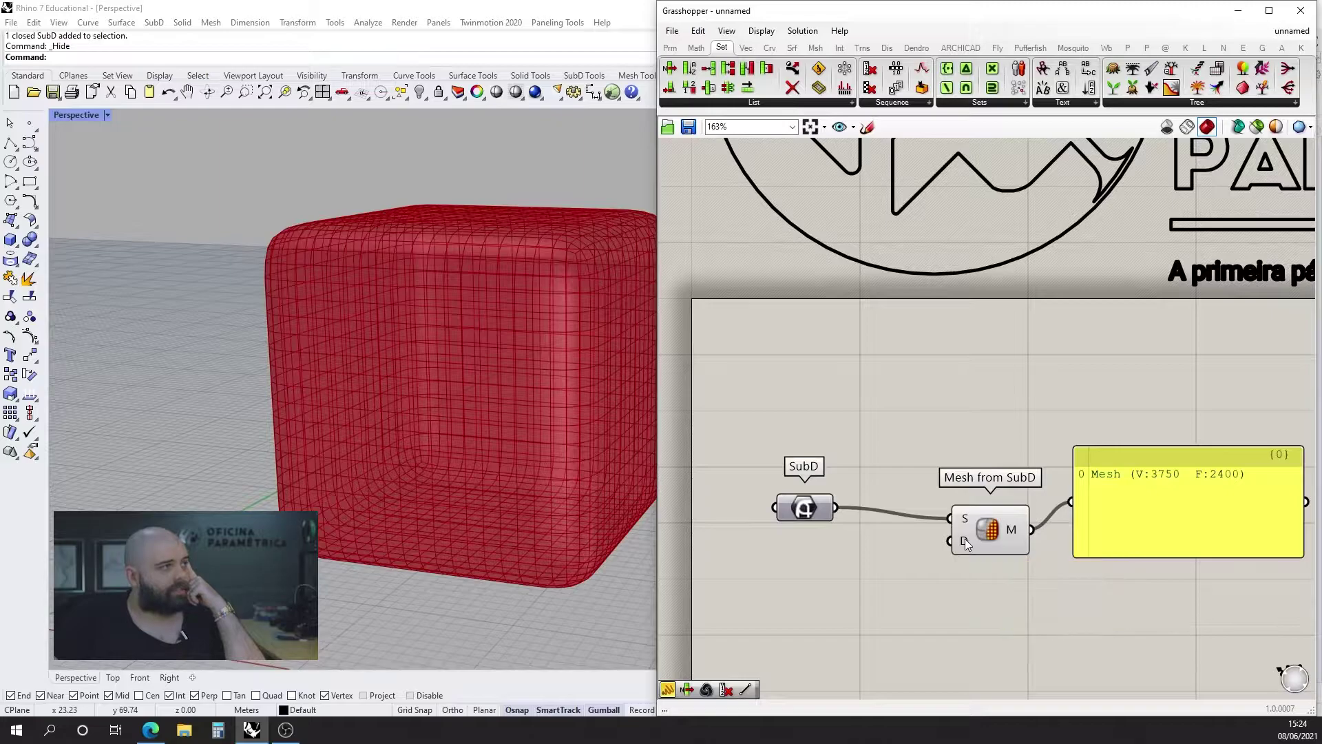
- Set the Mesh from SubD density to 5 with a small panel wired to D, and inspect the mesh up close
{"action": "double_click", "coordinate": [900, 553]}
{"action": "type", "text": "5"}
{"action": "key", "text": "Return"}
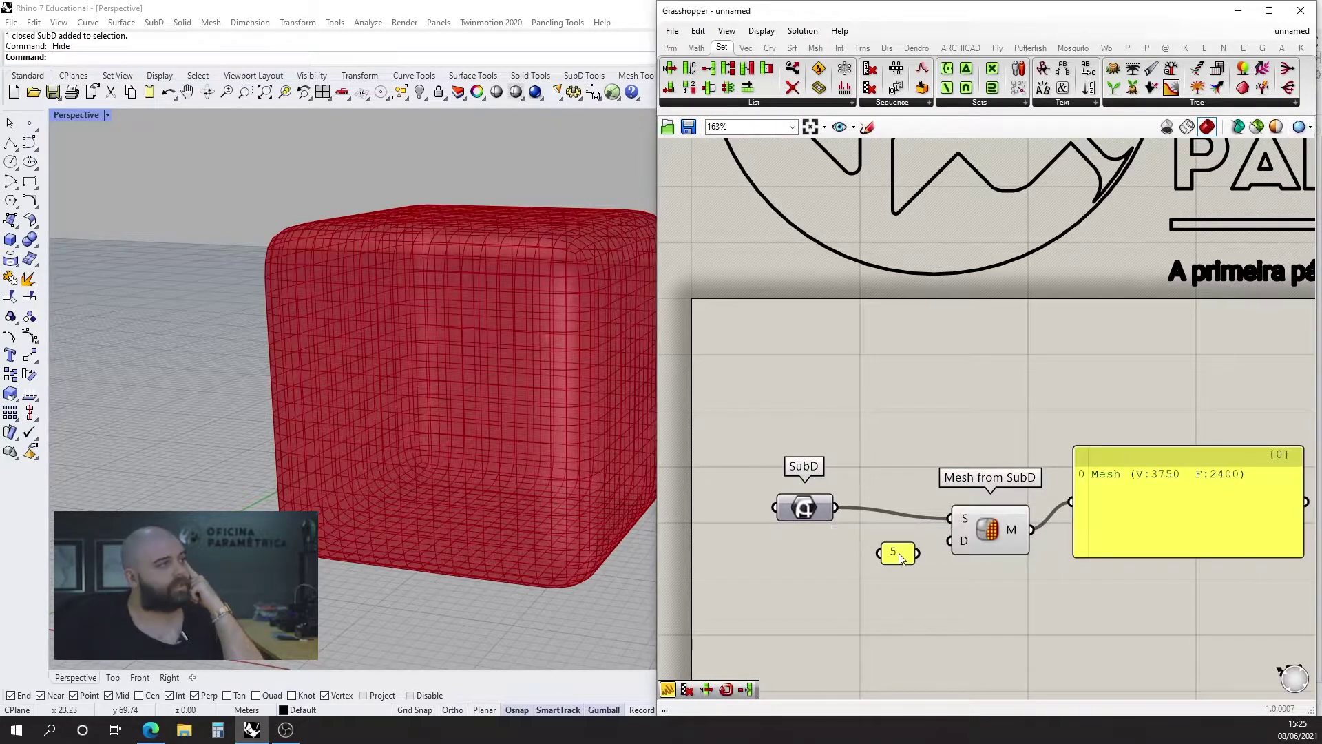
{"action": "left_click_drag", "start_coordinate": [917, 551], "coordinate": [951, 541]}
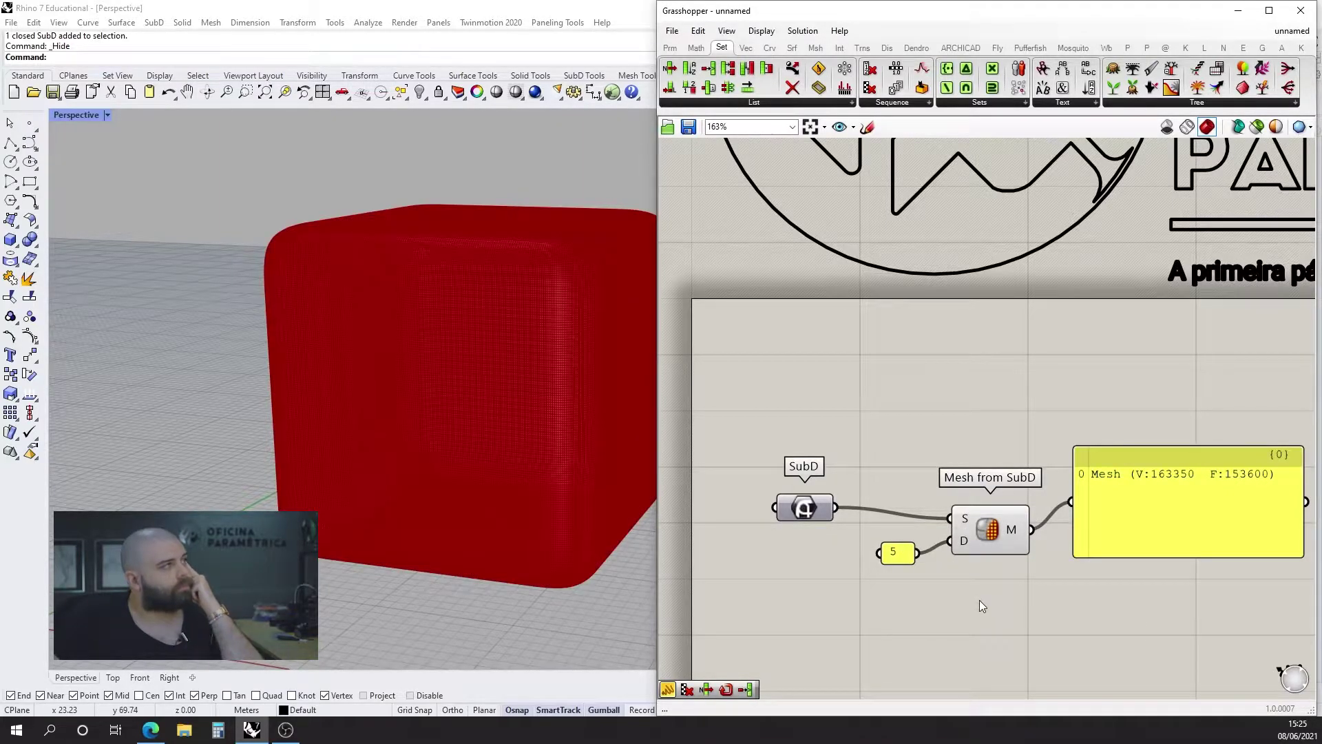
{"action": "right_click_drag", "start_coordinate": [413, 441], "coordinate": [434, 446]}
{"action": "scroll", "coordinate": [307, 328], "scroll_direction": "up", "scroll_amount": 8}
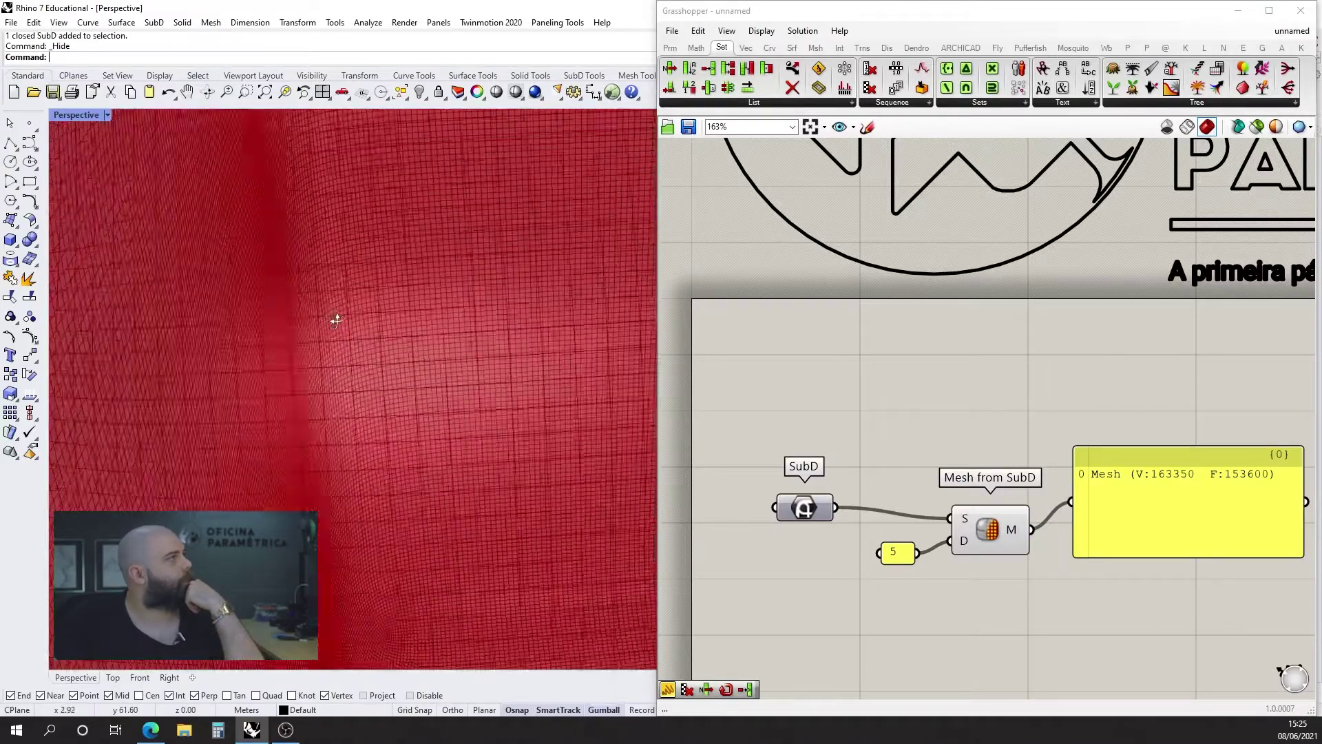
- Examine the density-5 mesh on the rounded box from several distances and angles in the Perspective view
{"action": "right_click_drag", "start_coordinate": [352, 319], "coordinate": [352, 328]}
{"action": "scroll", "coordinate": [390, 367], "scroll_direction": "down", "scroll_amount": 5}
{"action": "right_click_drag", "start_coordinate": [407, 366], "coordinate": [369, 310]}
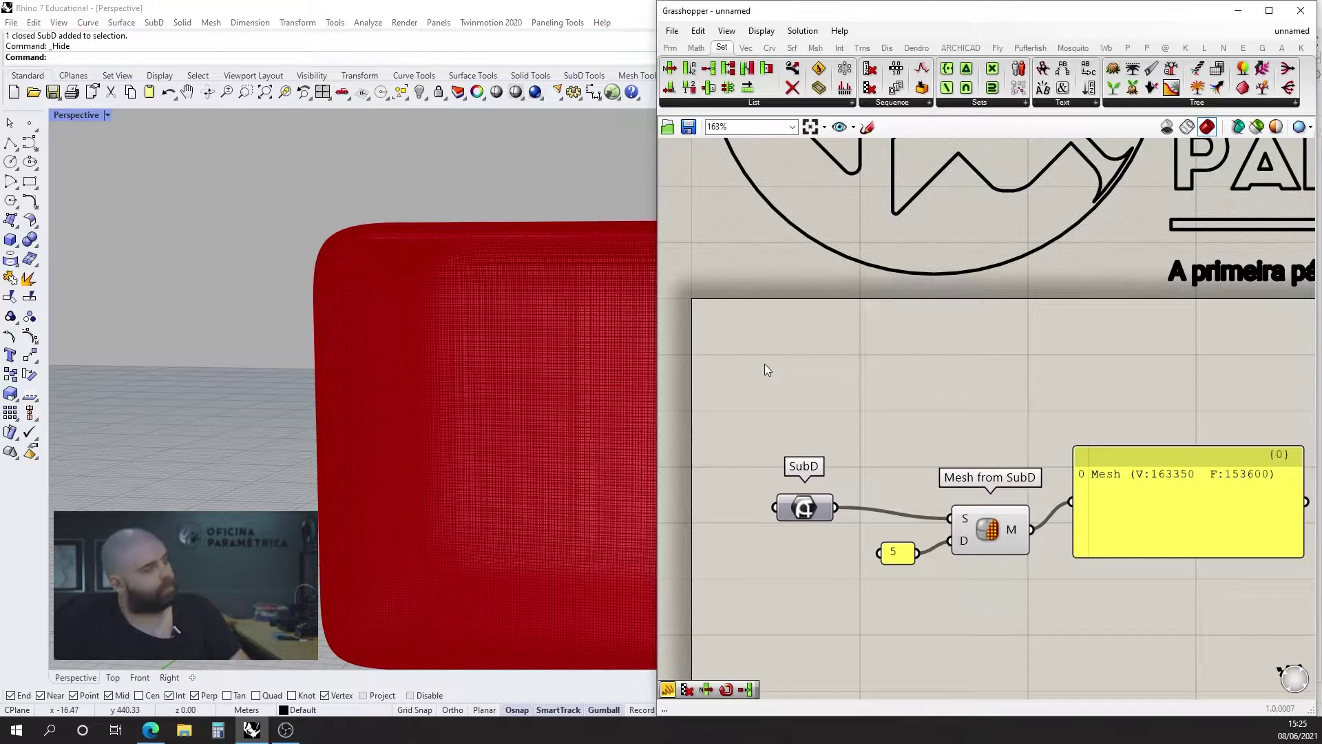
{"action": "scroll", "coordinate": [452, 331], "scroll_direction": "down", "scroll_amount": 8}
{"action": "scroll", "coordinate": [316, 331], "scroll_direction": "up", "scroll_amount": 3}
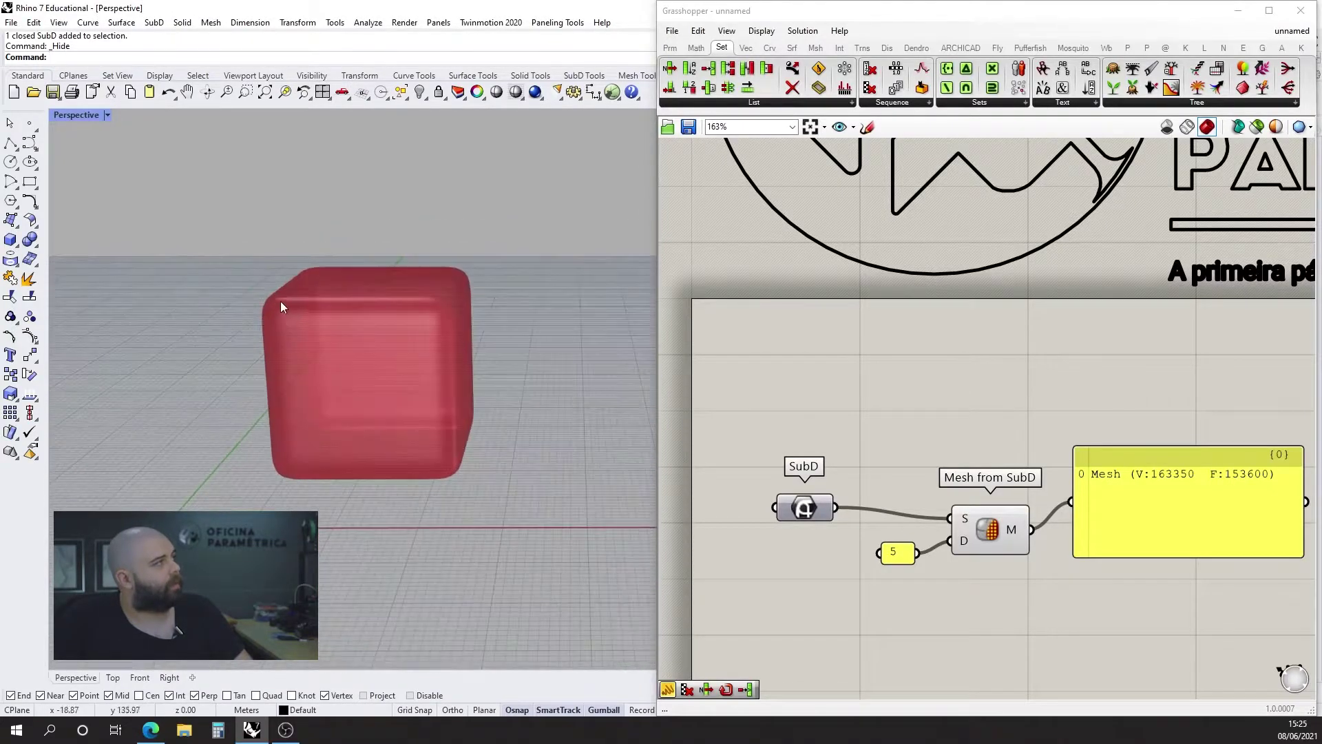
{"action": "scroll", "coordinate": [281, 302], "scroll_direction": "up", "scroll_amount": 3}
{"action": "key", "text": "ctrl+m"}
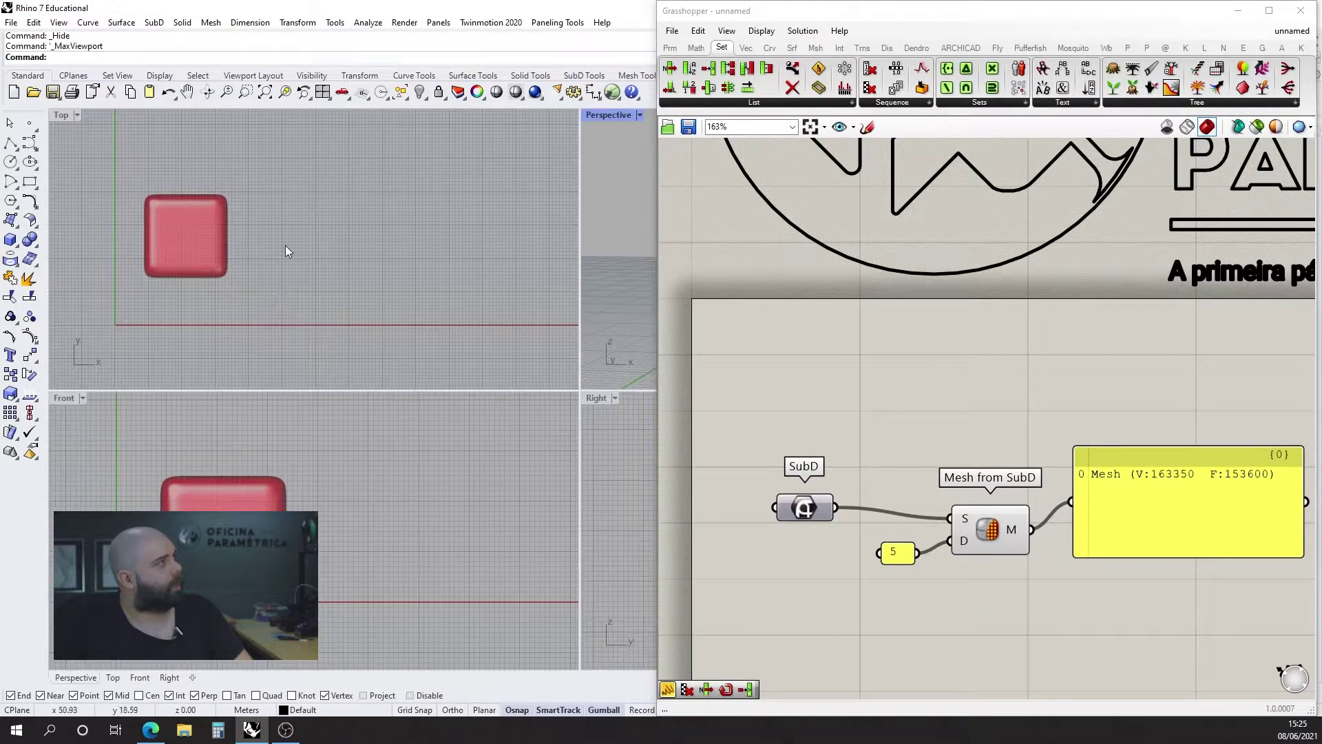
{"action": "double_click", "coordinate": [598, 114]}
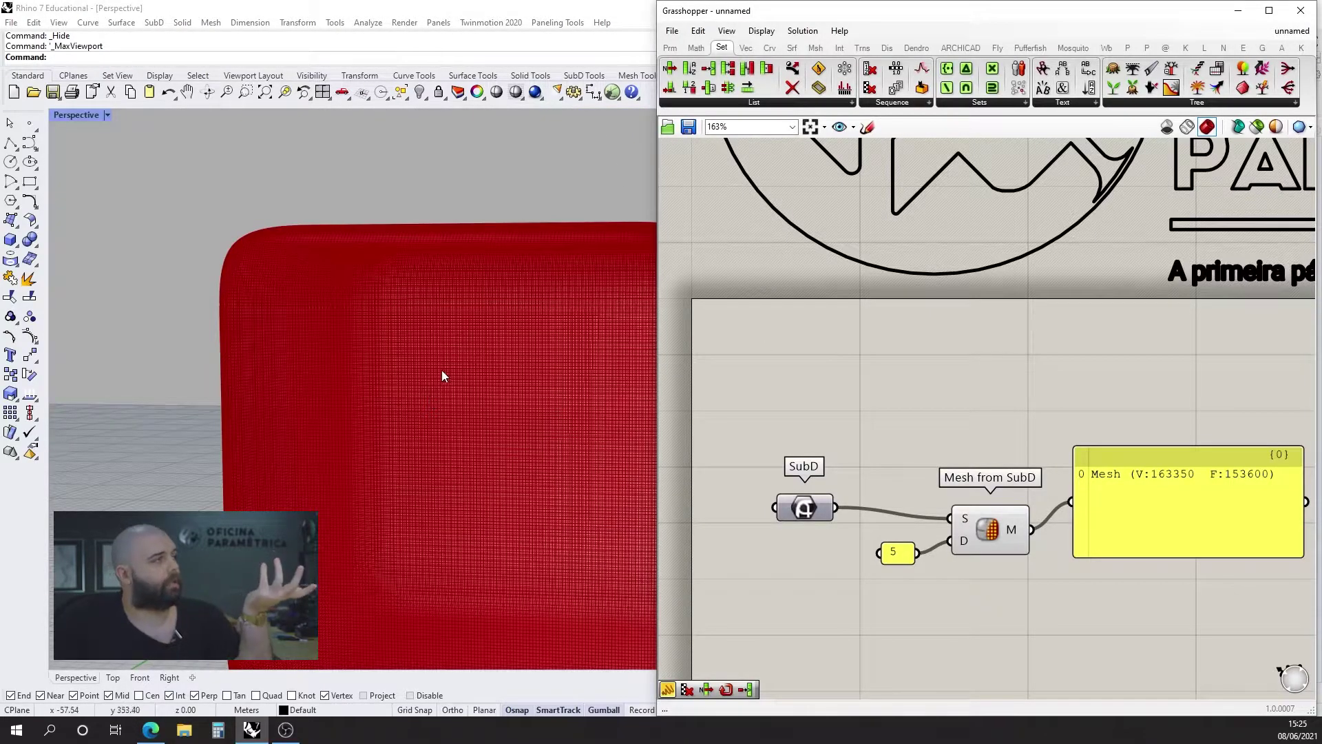
{"action": "right_click_drag", "start_coordinate": [440, 369], "coordinate": [452, 374]}
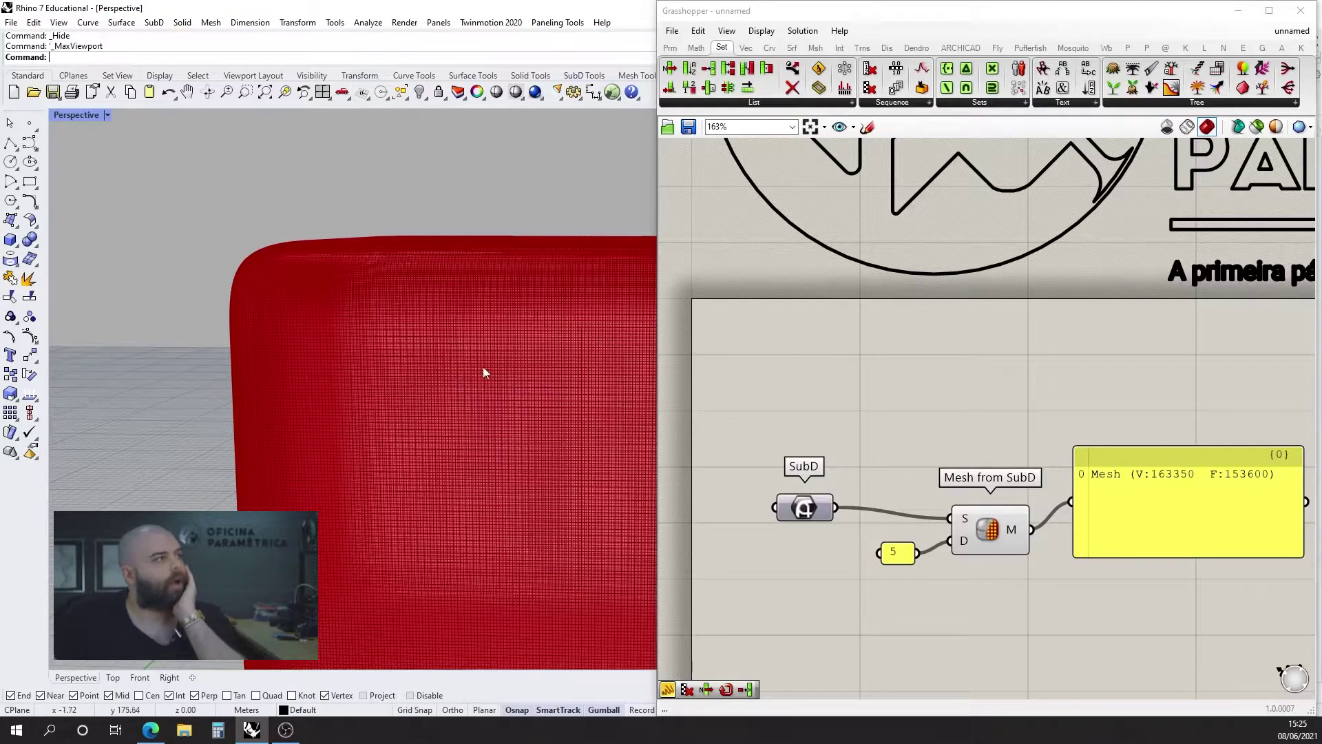
- Compare mesh densities by setting the Mesh from SubD density to 2 and back to 5
{"action": "double_click", "coordinate": [895, 551]}
{"action": "type", "text": "2"}
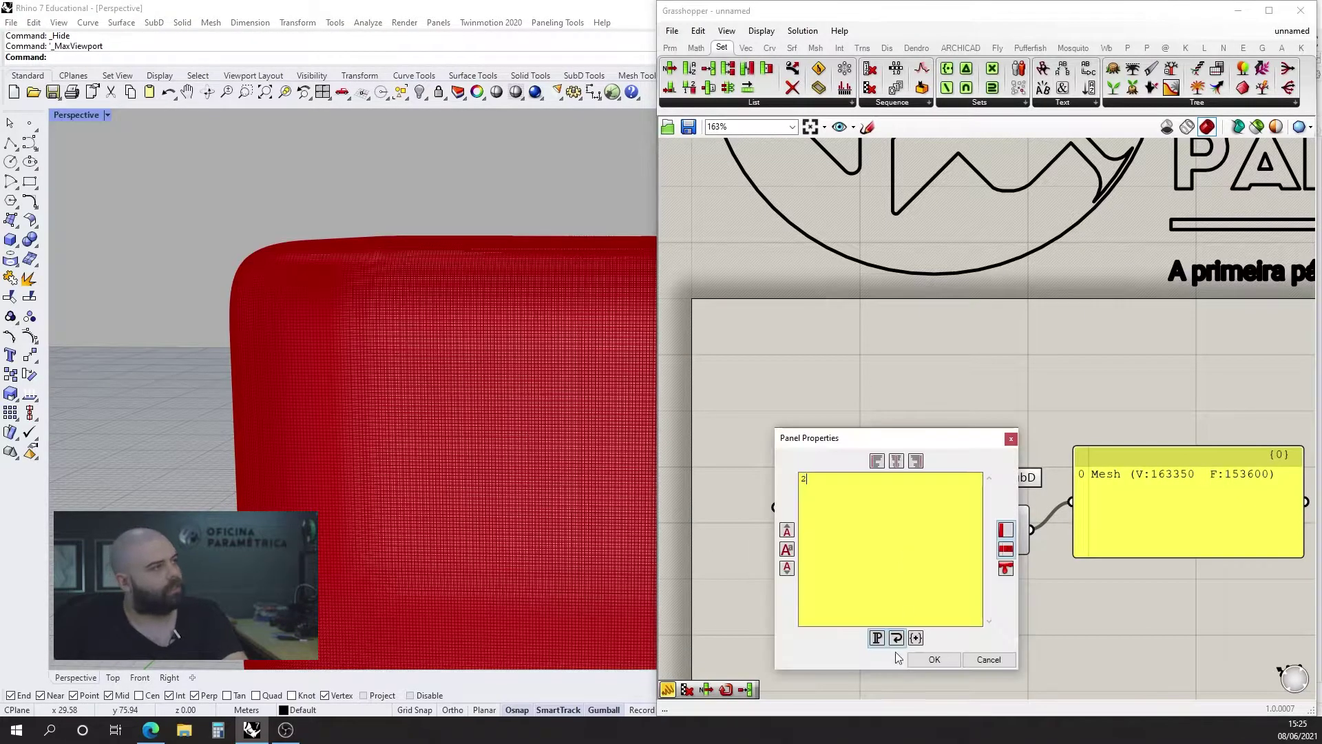
{"action": "left_click", "coordinate": [935, 660]}
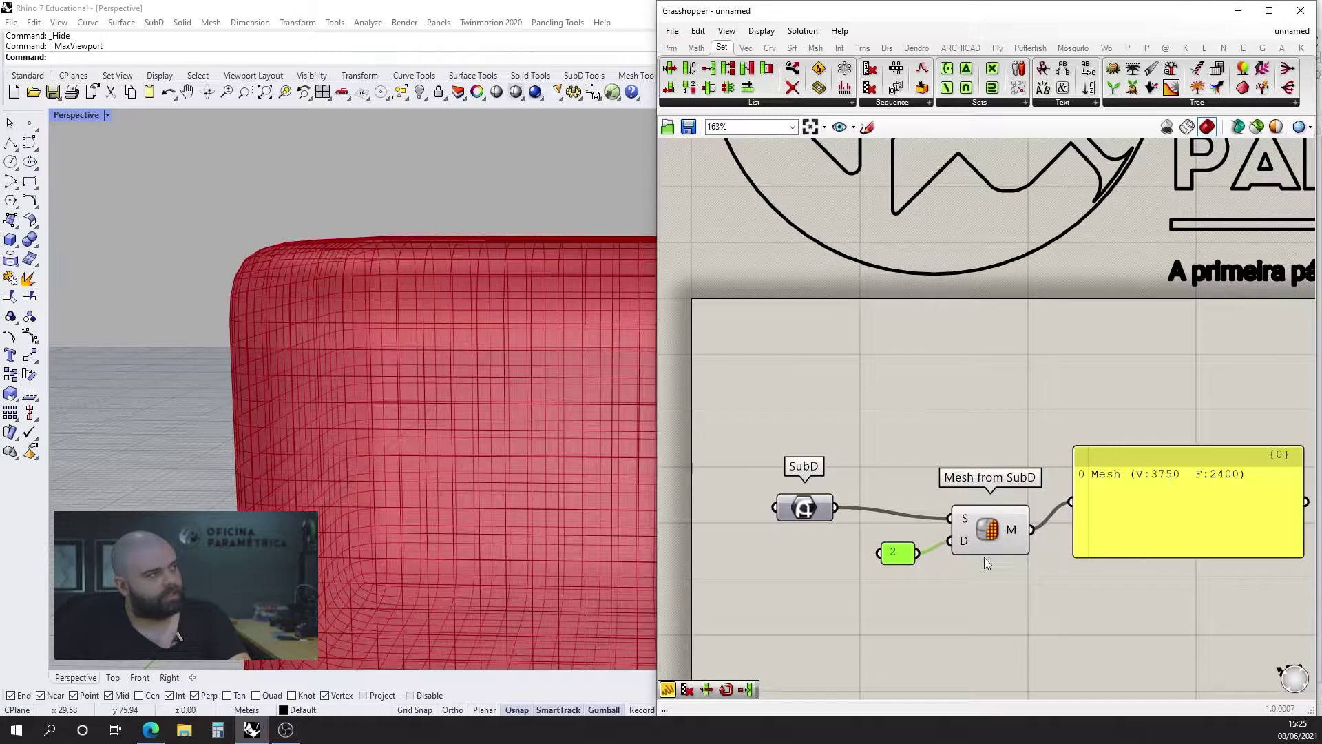
{"action": "double_click", "coordinate": [902, 551]}
{"action": "type", "text": "5"}
{"action": "left_click", "coordinate": [944, 660]}
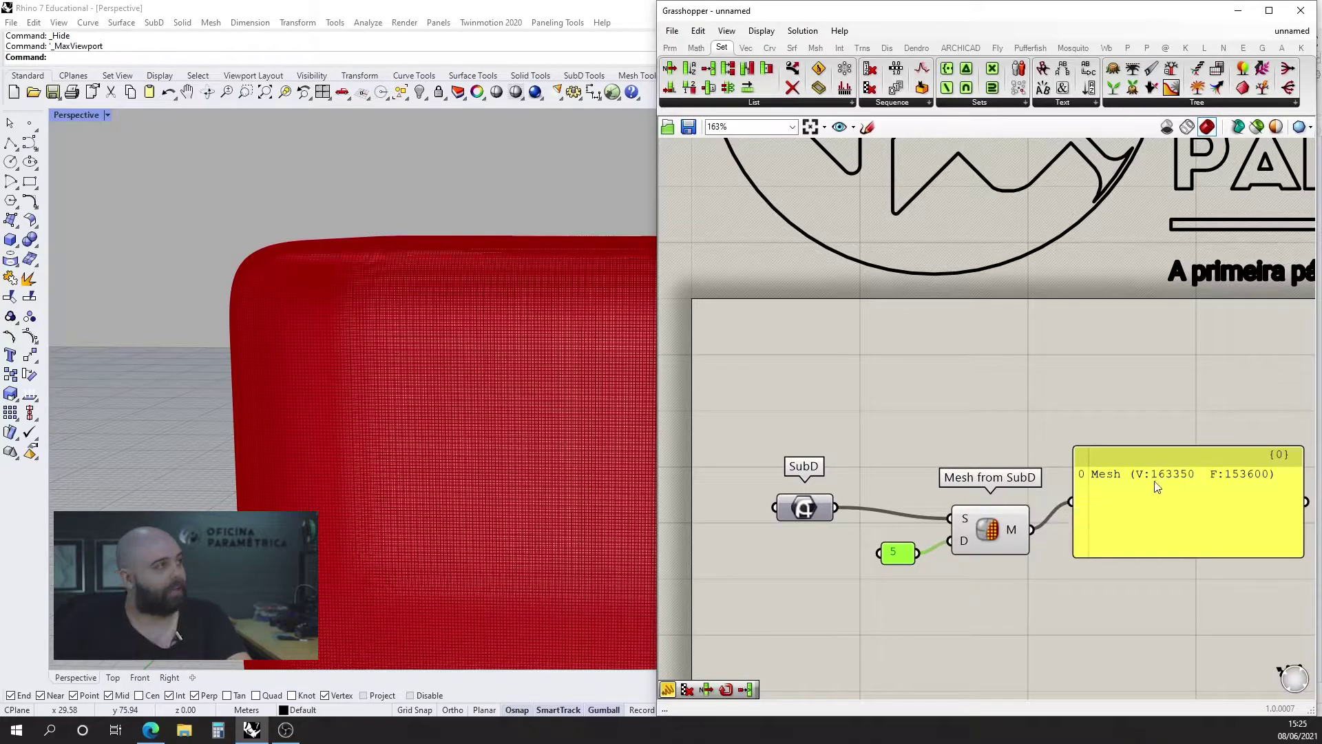
- Move the SubD parameter slightly upward, set the Mesh from SubD density to 2, and inspect the whole box
{"action": "left_click_drag", "start_coordinate": [832, 509], "coordinate": [823, 482]}
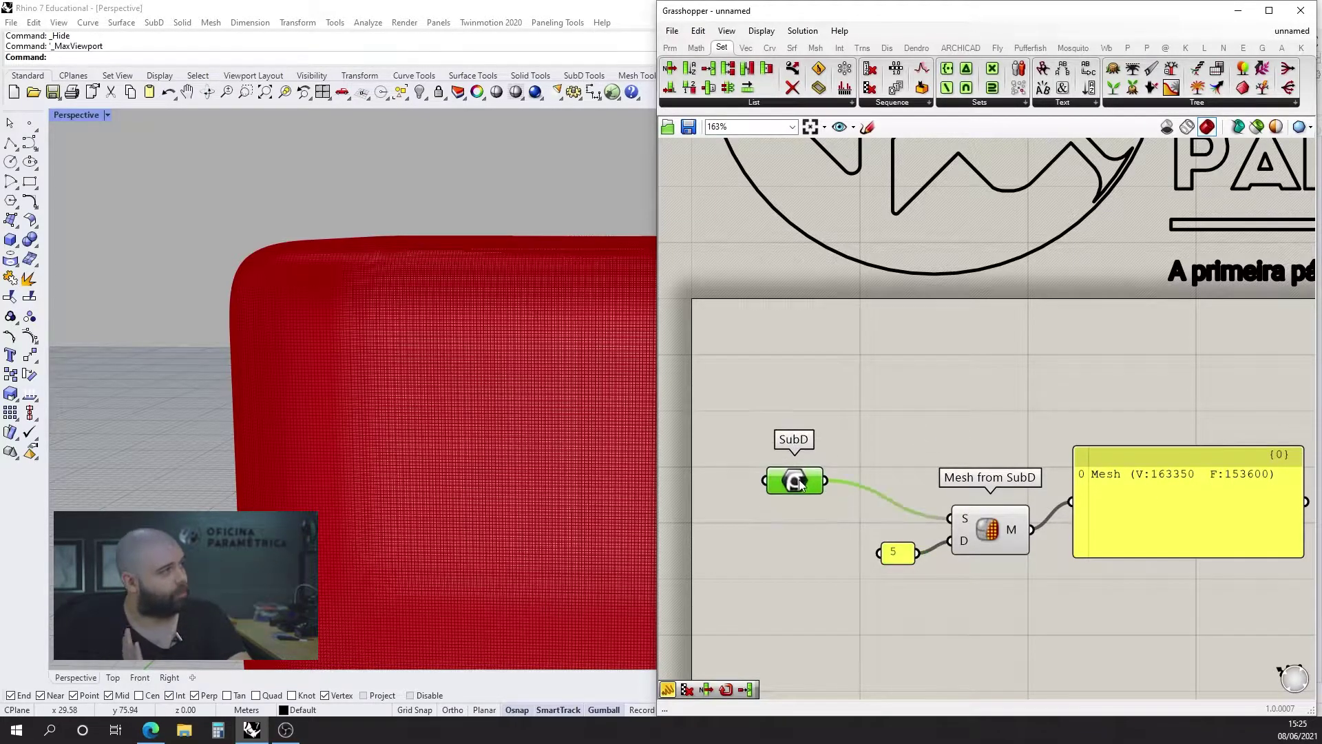
{"action": "left_click", "coordinate": [833, 449]}
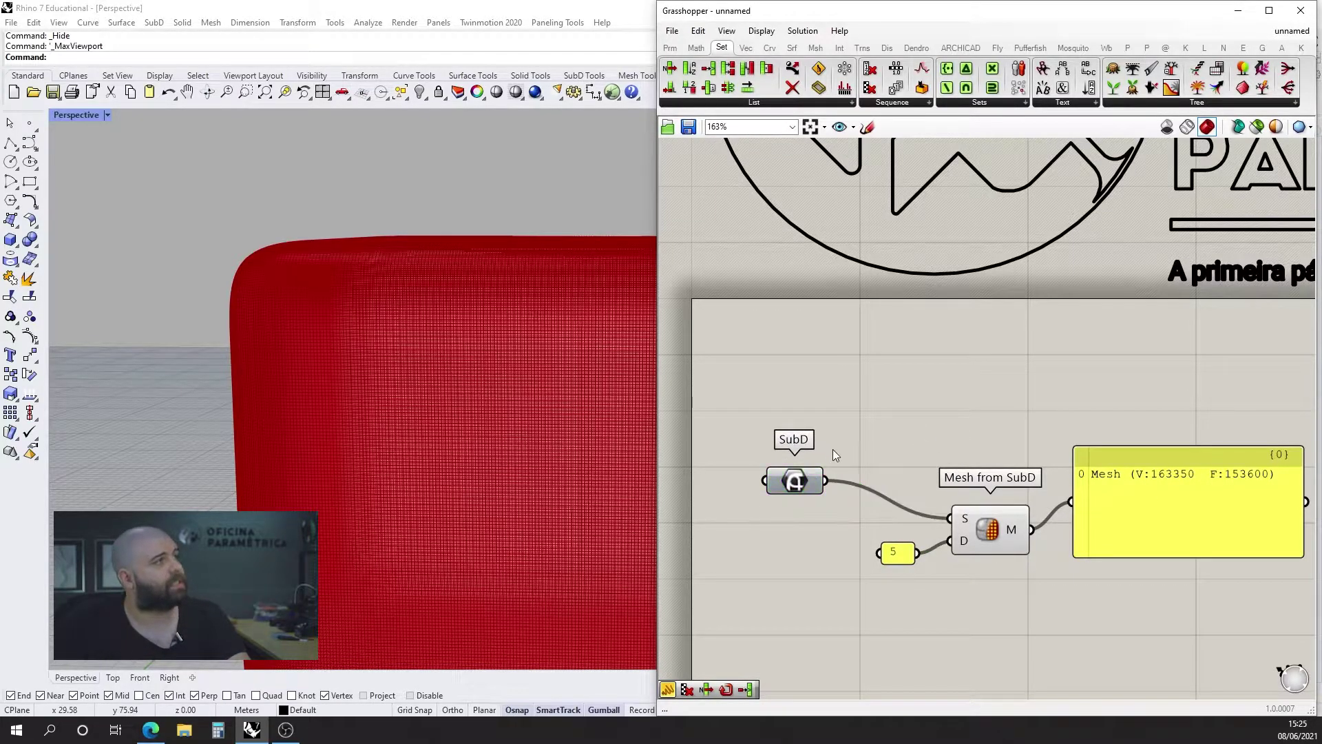
{"action": "double_click", "coordinate": [895, 555]}
{"action": "type", "text": "2"}
{"action": "left_click", "coordinate": [926, 660]}
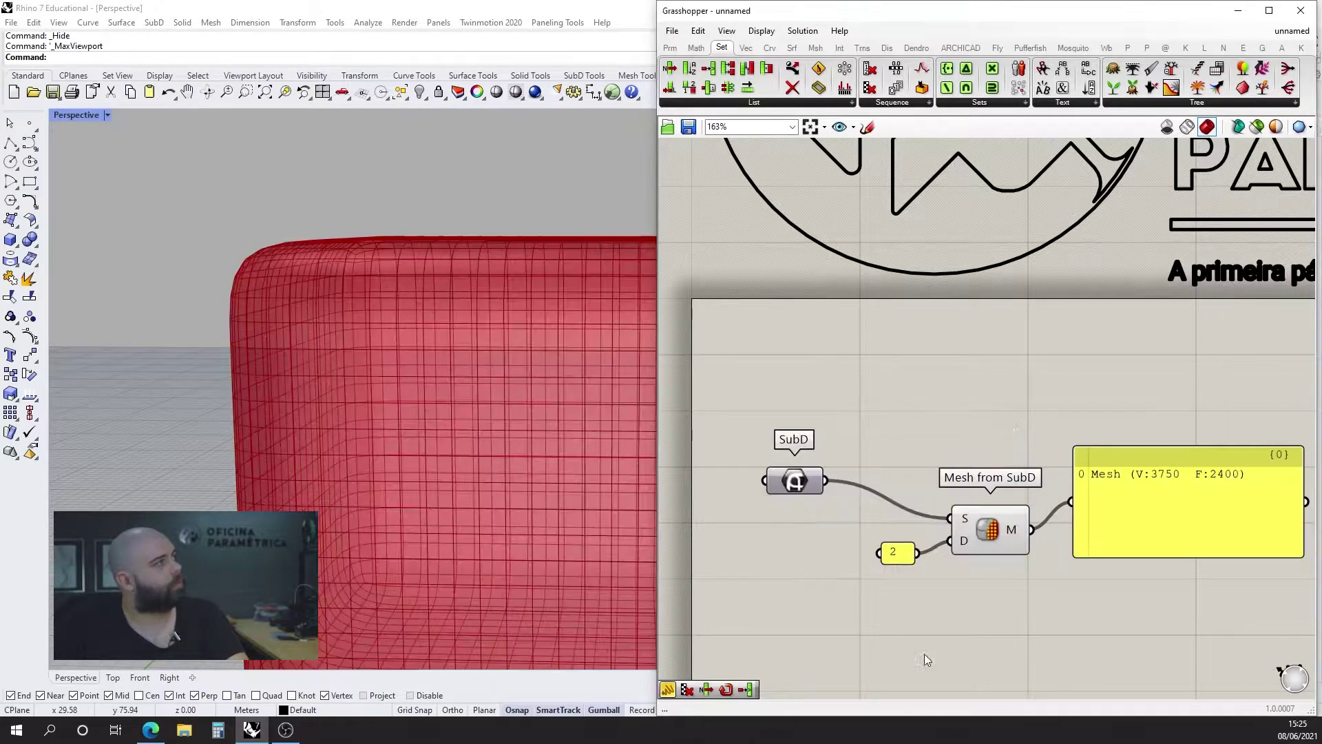
{"action": "right_click_drag", "start_coordinate": [562, 427], "coordinate": [431, 432]}
{"action": "scroll", "coordinate": [368, 404], "scroll_direction": "down", "scroll_amount": 8}
{"action": "mouse_move", "coordinate": [367, 404]}
{"action": "right_mouse_down"}
{"action": "mouse_move", "coordinate": [345, 415]}
{"action": "mouse_move", "coordinate": [368, 420]}
{"action": "right_mouse_up"}
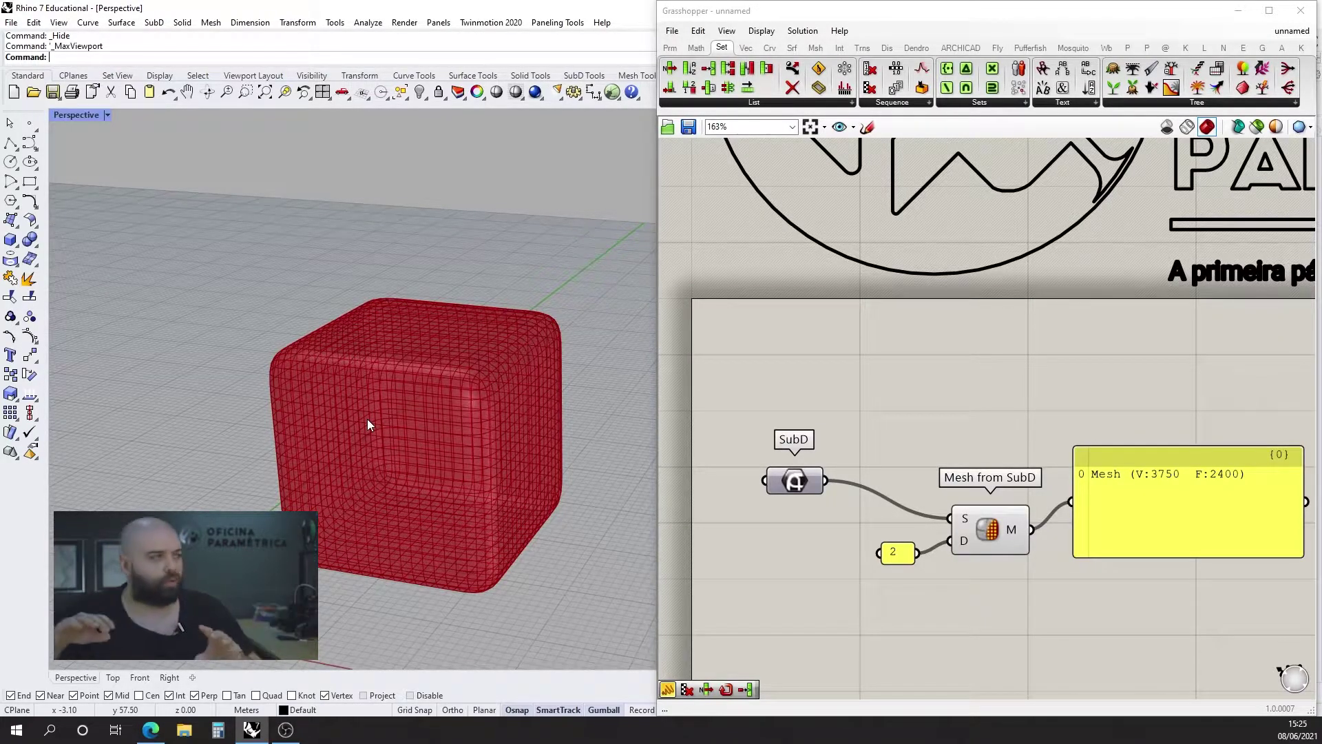
{"action": "right_click_drag", "start_coordinate": [644, 432], "coordinate": [582, 428]}
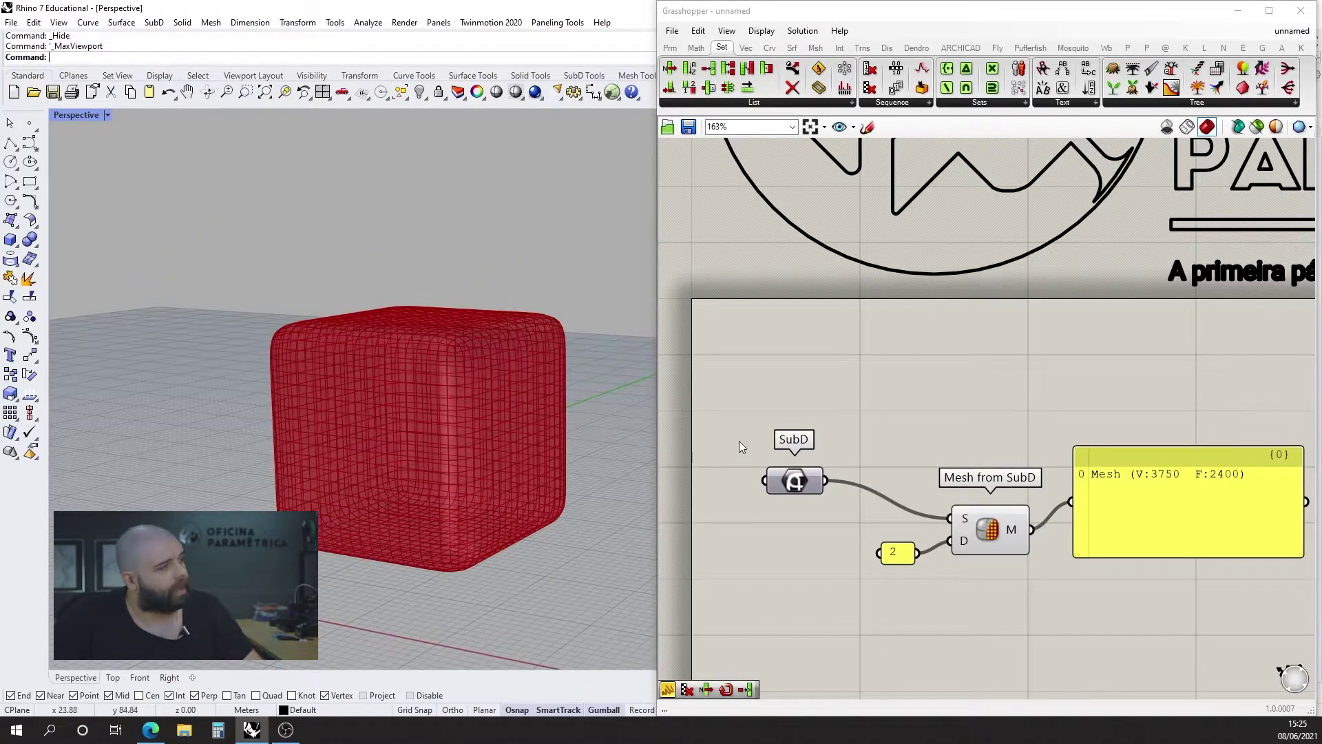
- Align Mesh from SubD with the SubD parameter, space out the mesh data panel, and move the density panel up near the D input
{"action": "scroll", "coordinate": [882, 502], "scroll_direction": "down", "scroll_amount": 3}
{"action": "scroll", "coordinate": [1125, 441], "scroll_direction": "up", "scroll_amount": 3}
{"action": "scroll", "coordinate": [870, 440], "scroll_direction": "down", "scroll_amount": 3}
{"action": "left_click", "coordinate": [869, 440]}
{"action": "left_click_drag", "start_coordinate": [867, 434], "coordinate": [869, 419]}
{"action": "left_click", "coordinate": [945, 493]}
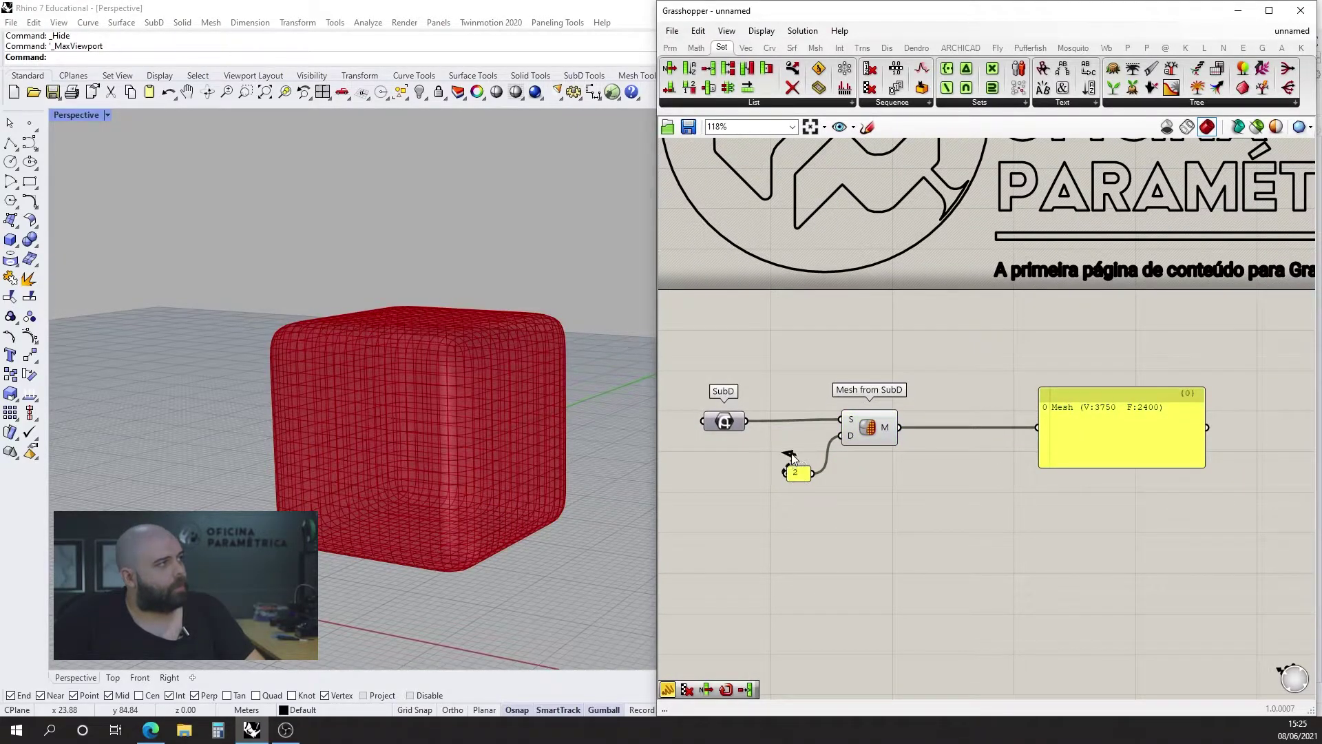
{"action": "left_click_drag", "start_coordinate": [799, 477], "coordinate": [798, 450]}
{"action": "left_click", "coordinate": [716, 460]}
{"action": "right_click_drag", "start_coordinate": [643, 461], "coordinate": [534, 466]}
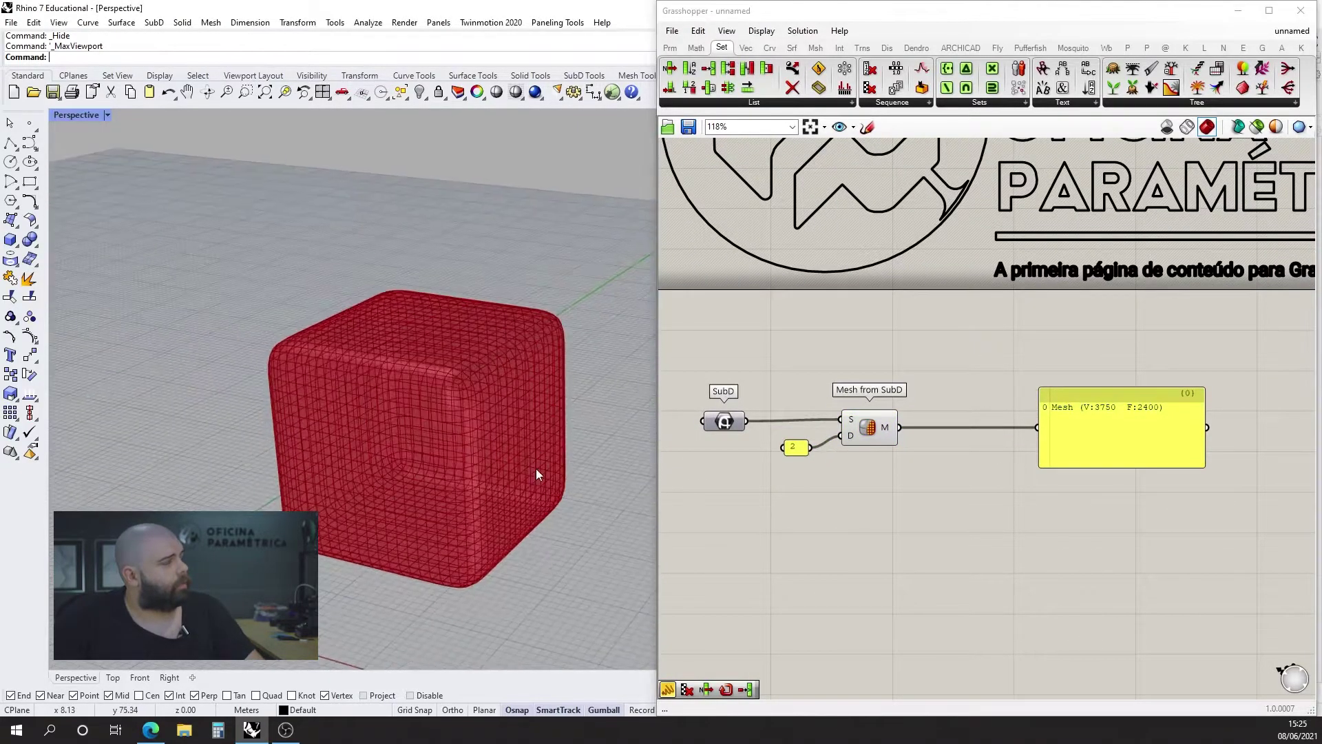
- Switch to the browser and review the pavilion's concept section sketch and front photo in the Heatherwick UK Pavilion gallery
{"action": "left_click", "coordinate": [151, 730]}
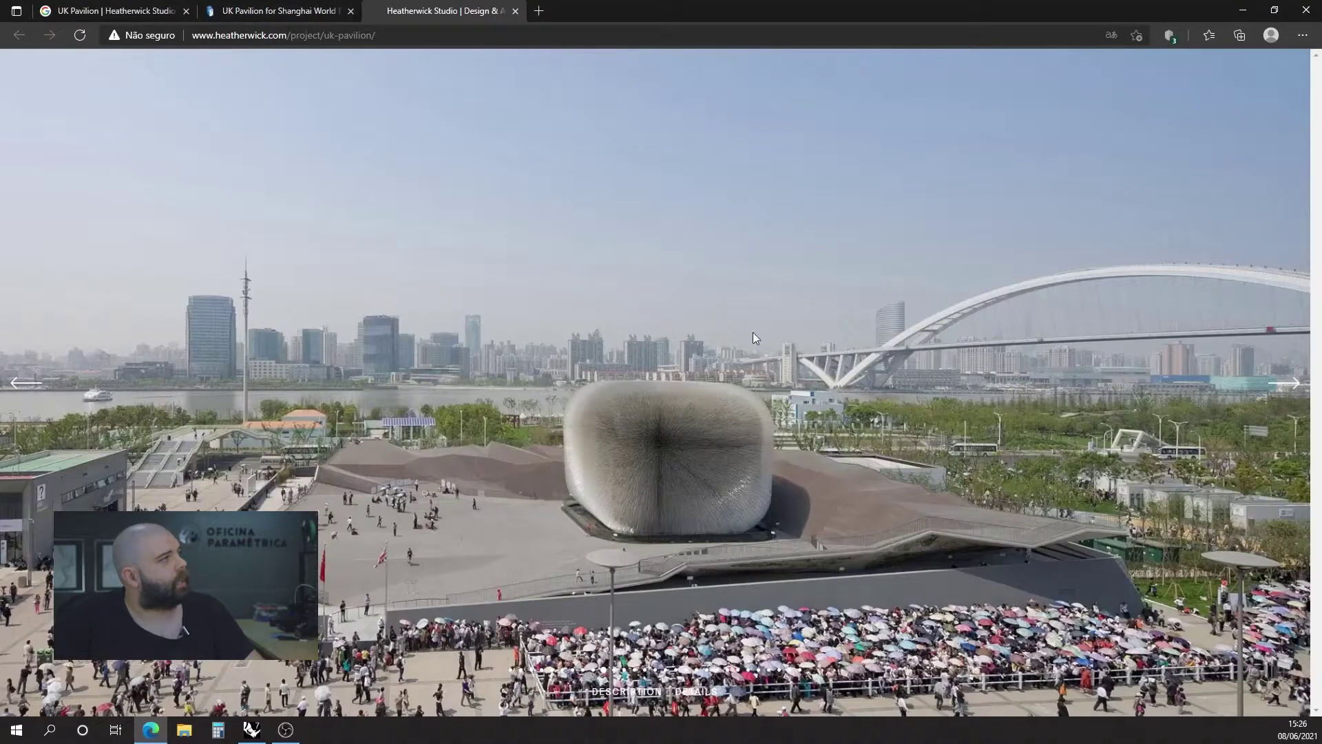
{"action": "left_click", "coordinate": [42, 386]}
{"action": "left_click", "coordinate": [31, 387]}
{"action": "left_click", "coordinate": [26, 387]}
{"action": "left_click", "coordinate": [26, 388]}
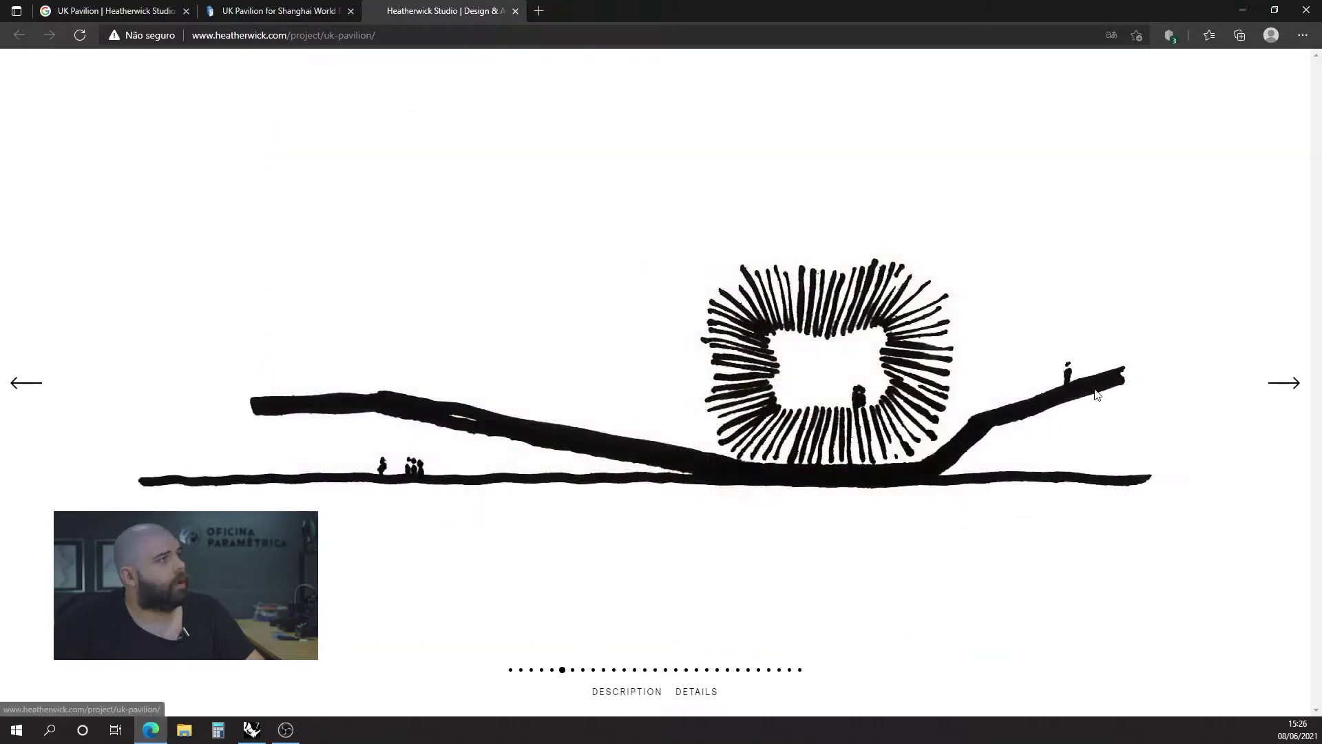
{"action": "left_click", "coordinate": [1270, 399]}
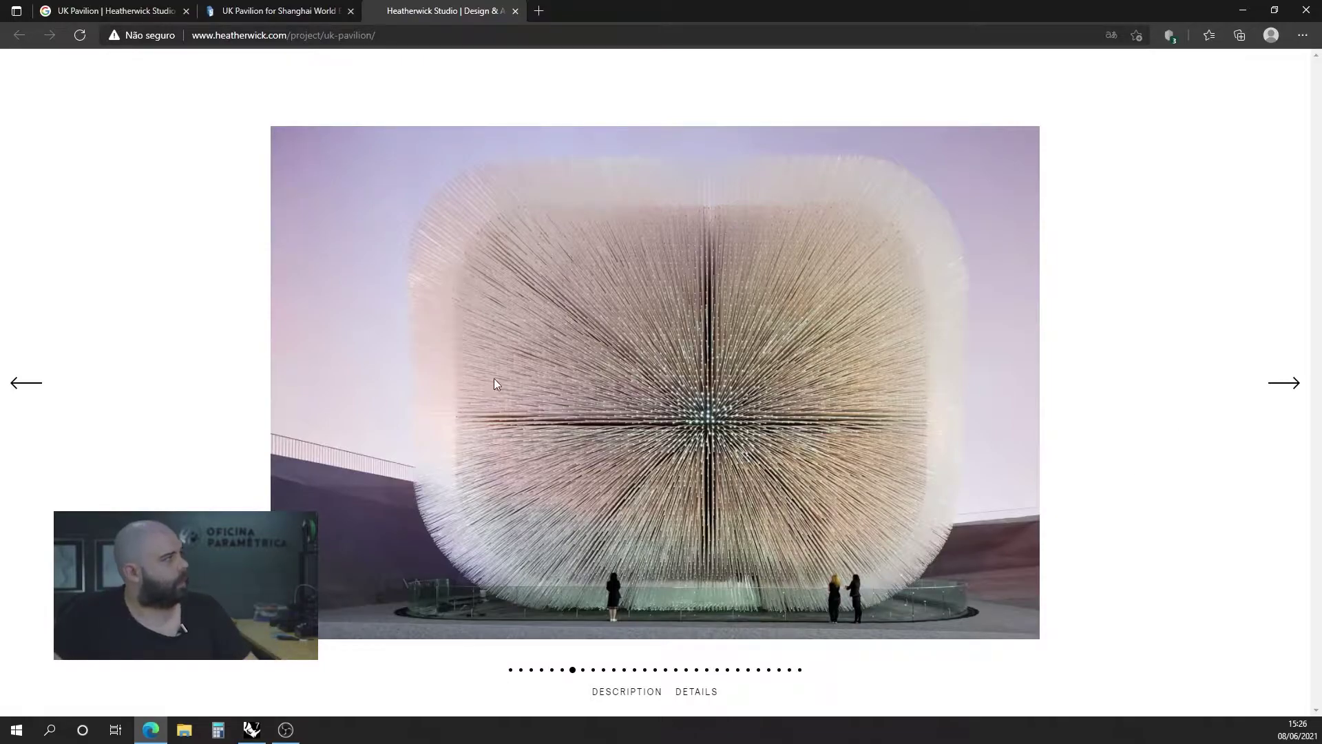
- Review the section studies of rod arrangements and the toy video slide in the UK Pavilion gallery
{"action": "left_click", "coordinate": [35, 389]}
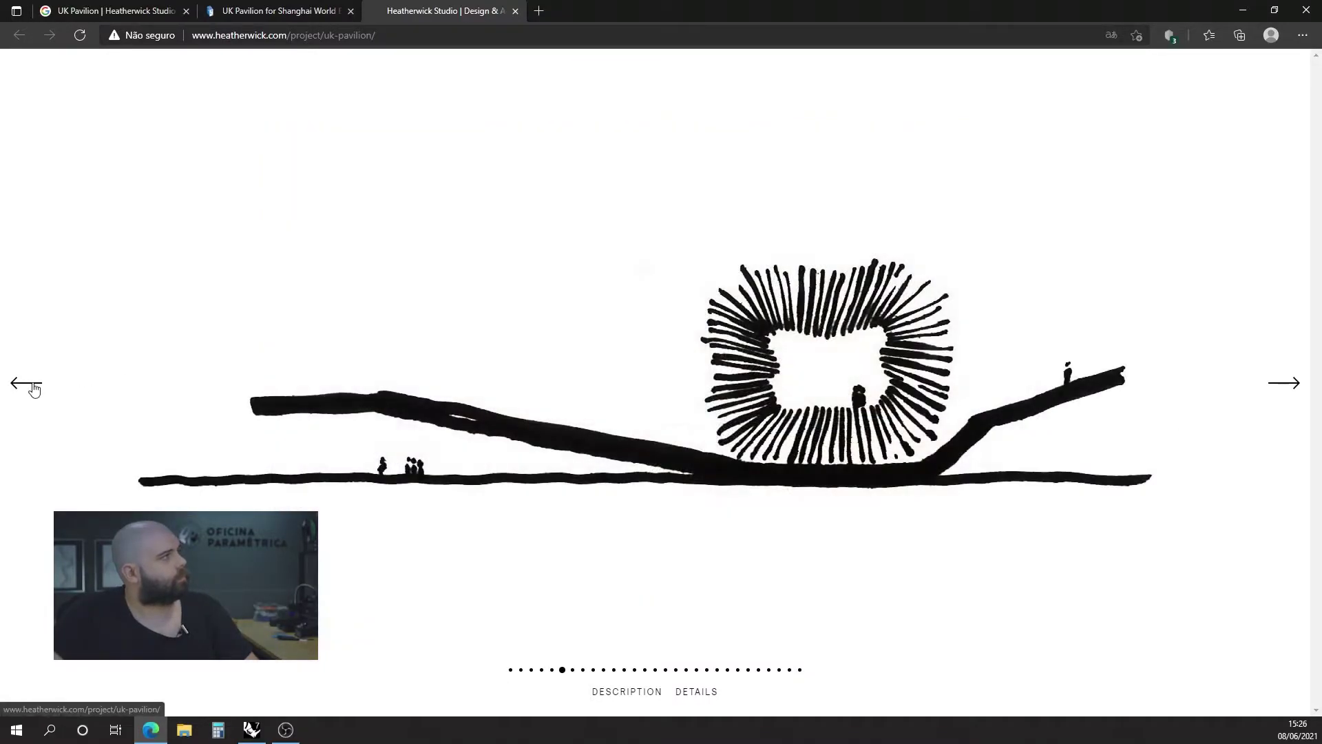
{"action": "left_click", "coordinate": [31, 389]}
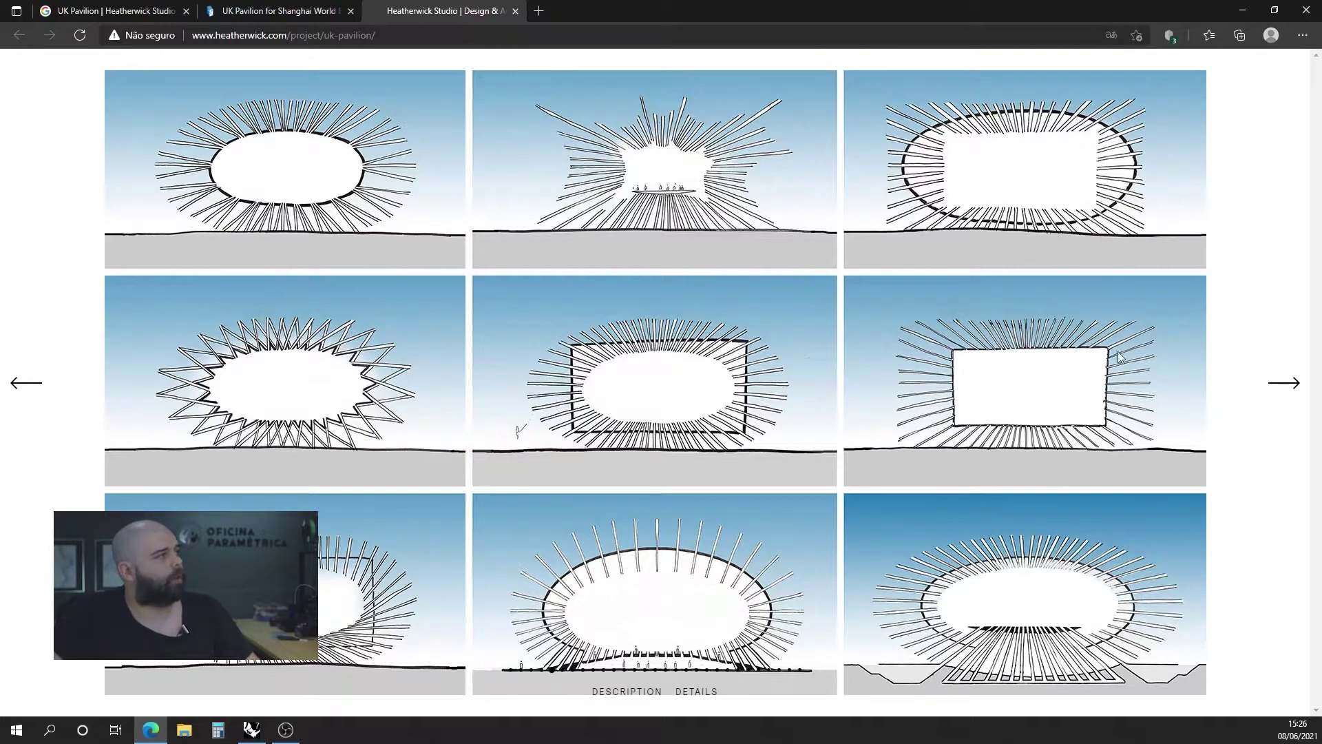
{"action": "left_click", "coordinate": [26, 385]}
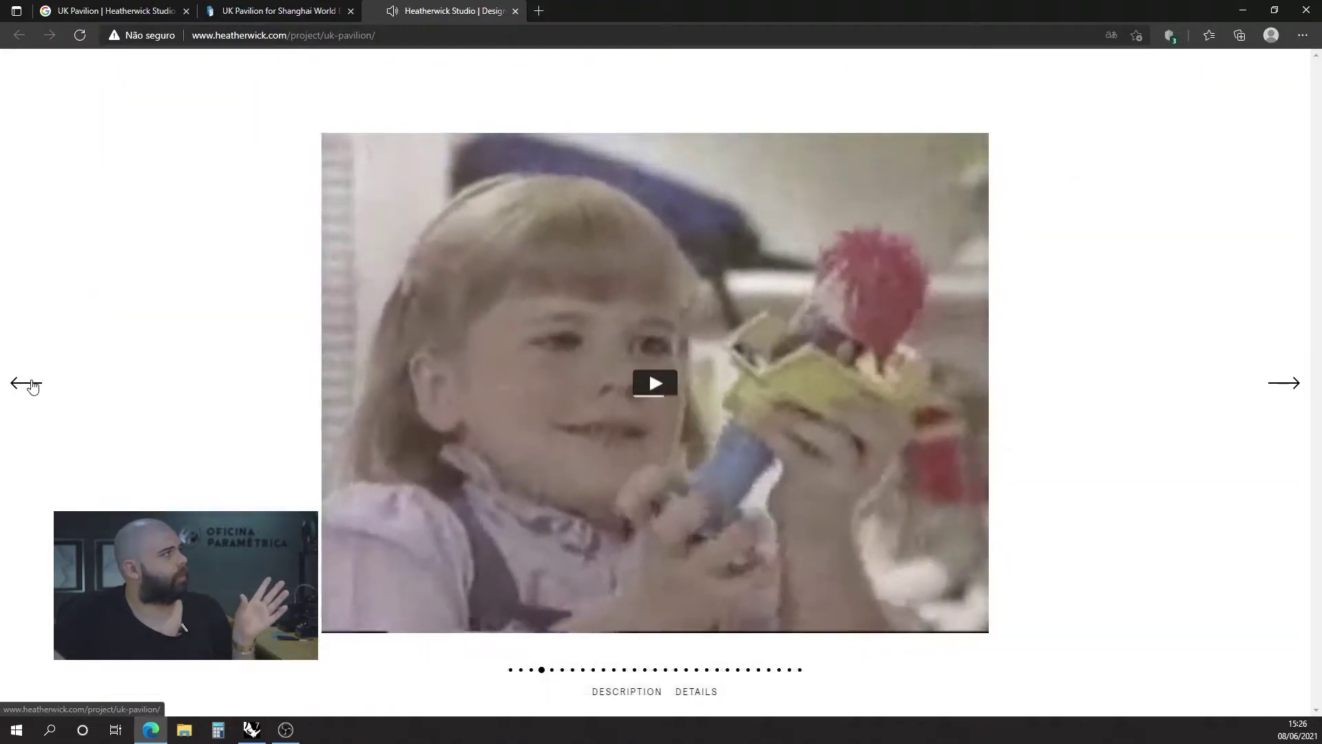
{"action": "left_click", "coordinate": [25, 384]}
{"action": "left_click", "coordinate": [1295, 399]}
{"action": "left_click", "coordinate": [1288, 387]}
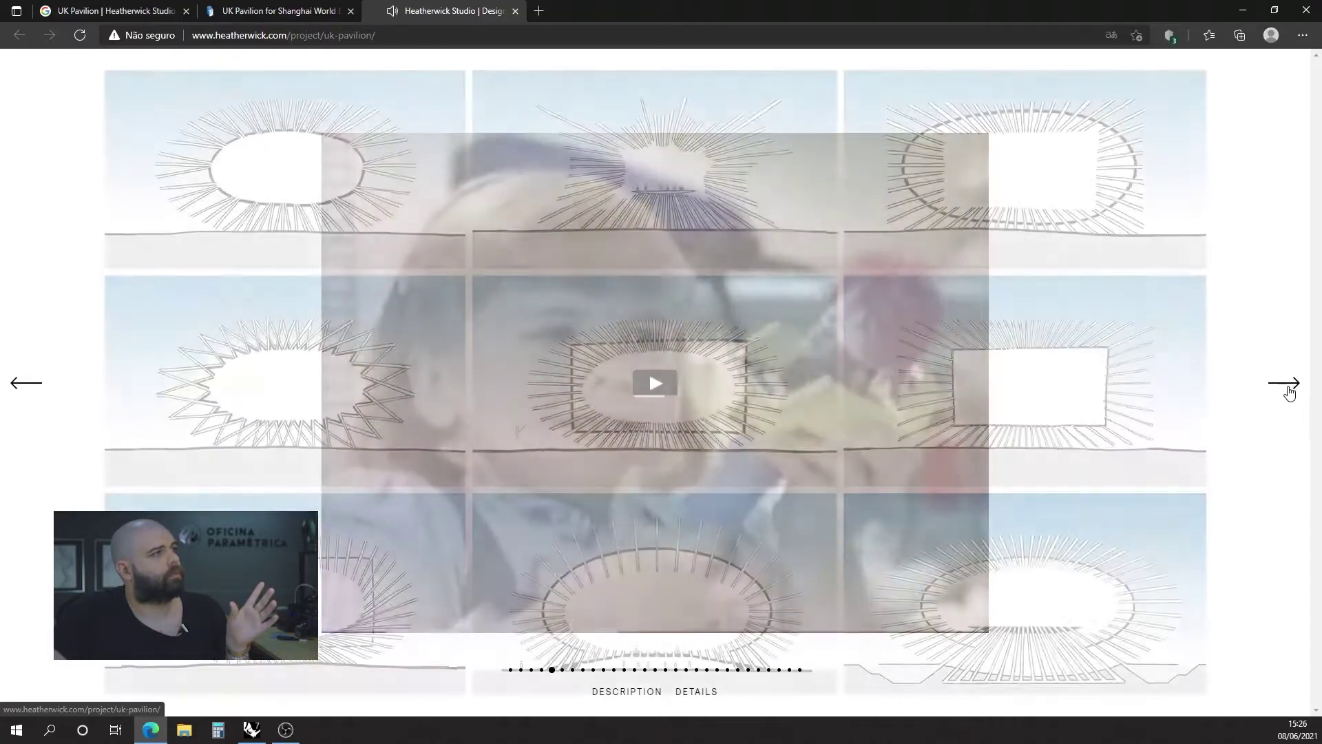
{"action": "left_click", "coordinate": [1289, 391]}
{"action": "left_click", "coordinate": [1289, 391]}
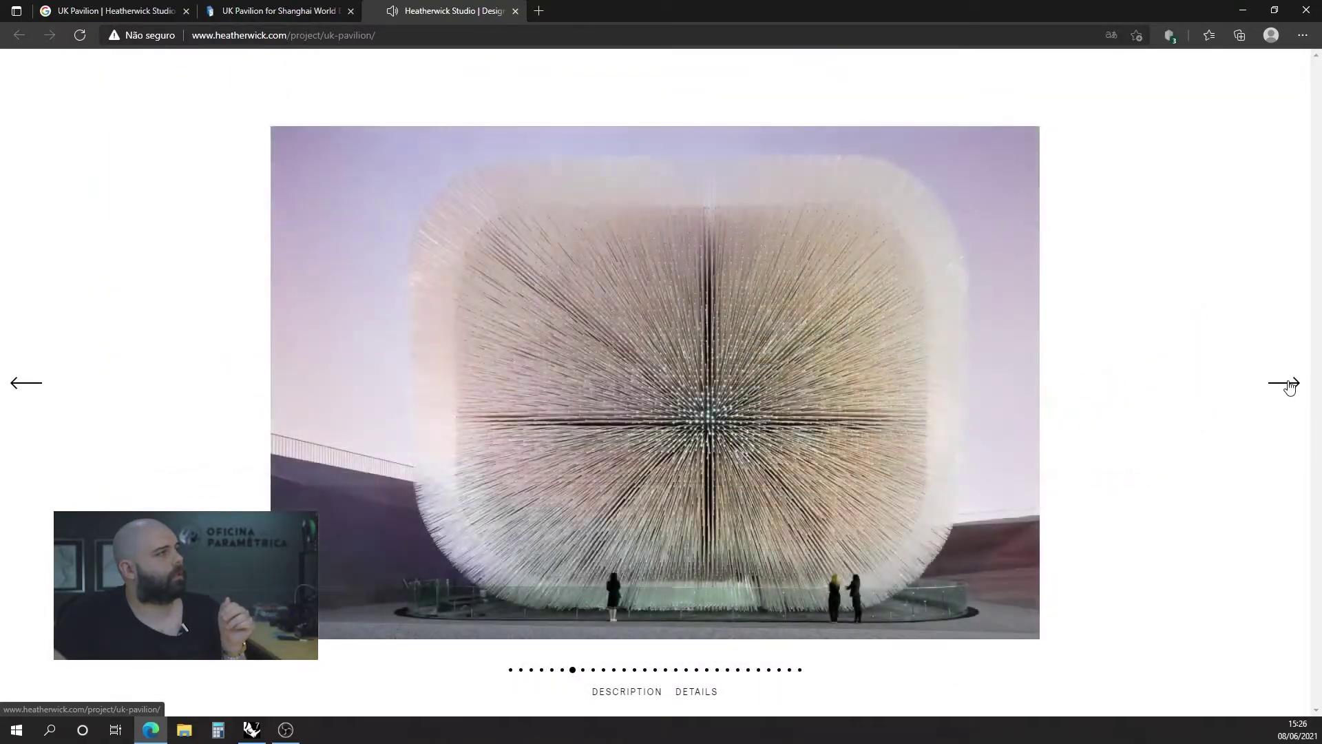
- Examine the key section sketch and the exhibition model photo in the gallery, and return to Rhino and Grasshopper
{"action": "left_click", "coordinate": [1289, 390]}
{"action": "left_click", "coordinate": [1289, 389]}
{"action": "left_click", "coordinate": [1289, 389]}
{"action": "left_click", "coordinate": [1290, 389]}
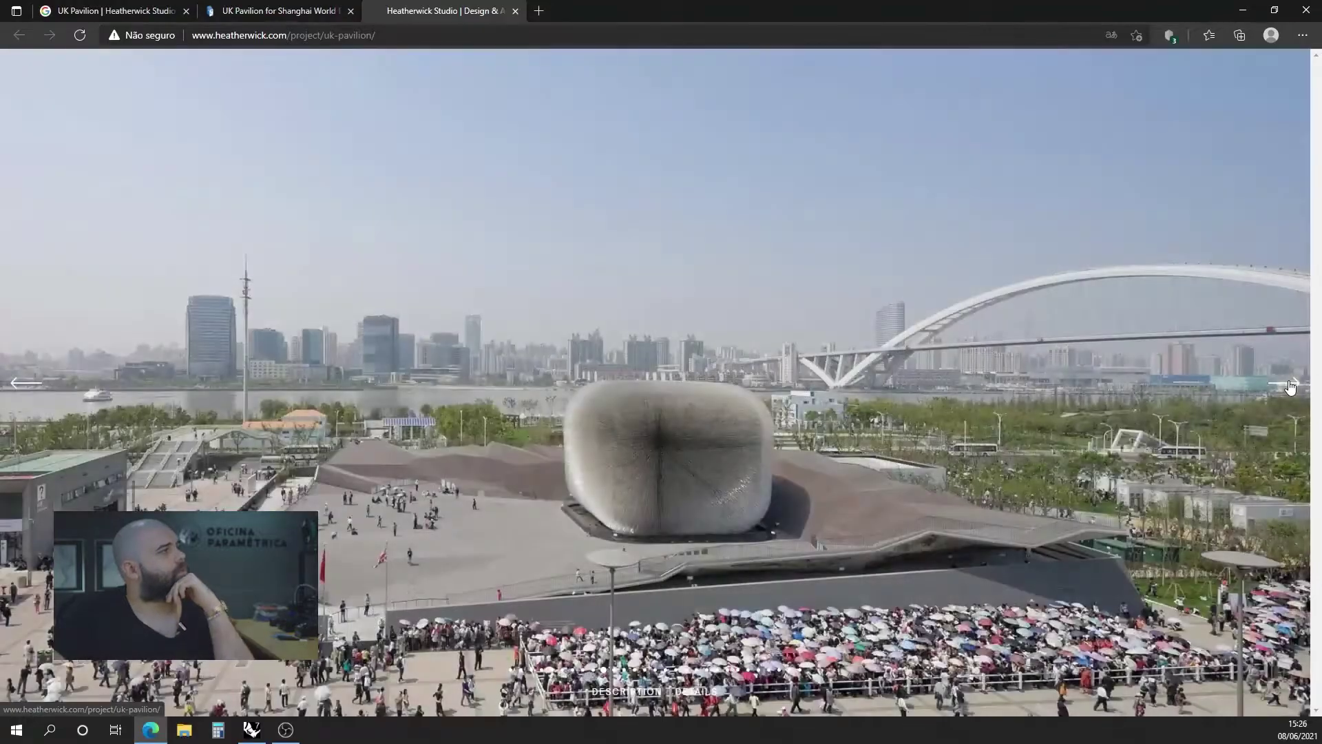
{"action": "left_click", "coordinate": [1291, 387]}
{"action": "left_click", "coordinate": [1290, 387]}
{"action": "left_click", "coordinate": [1291, 387]}
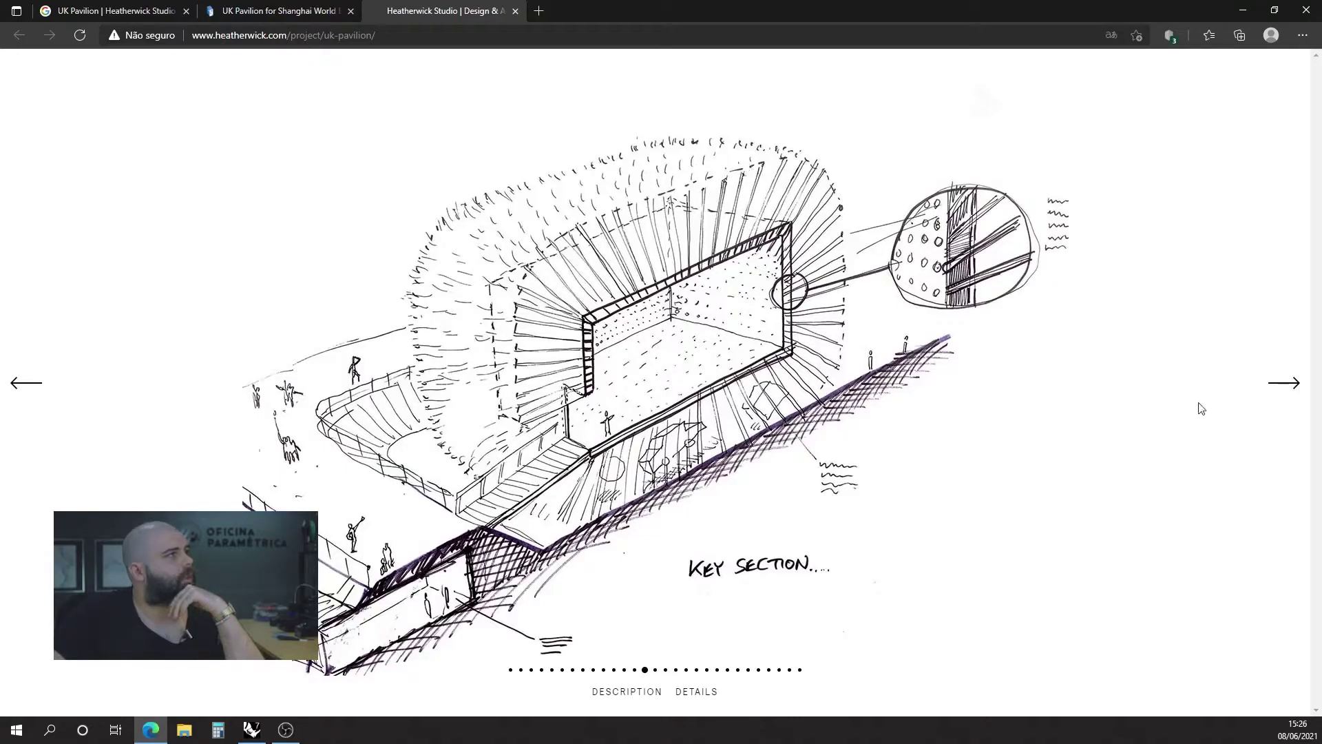
{"action": "left_click", "coordinate": [1274, 390]}
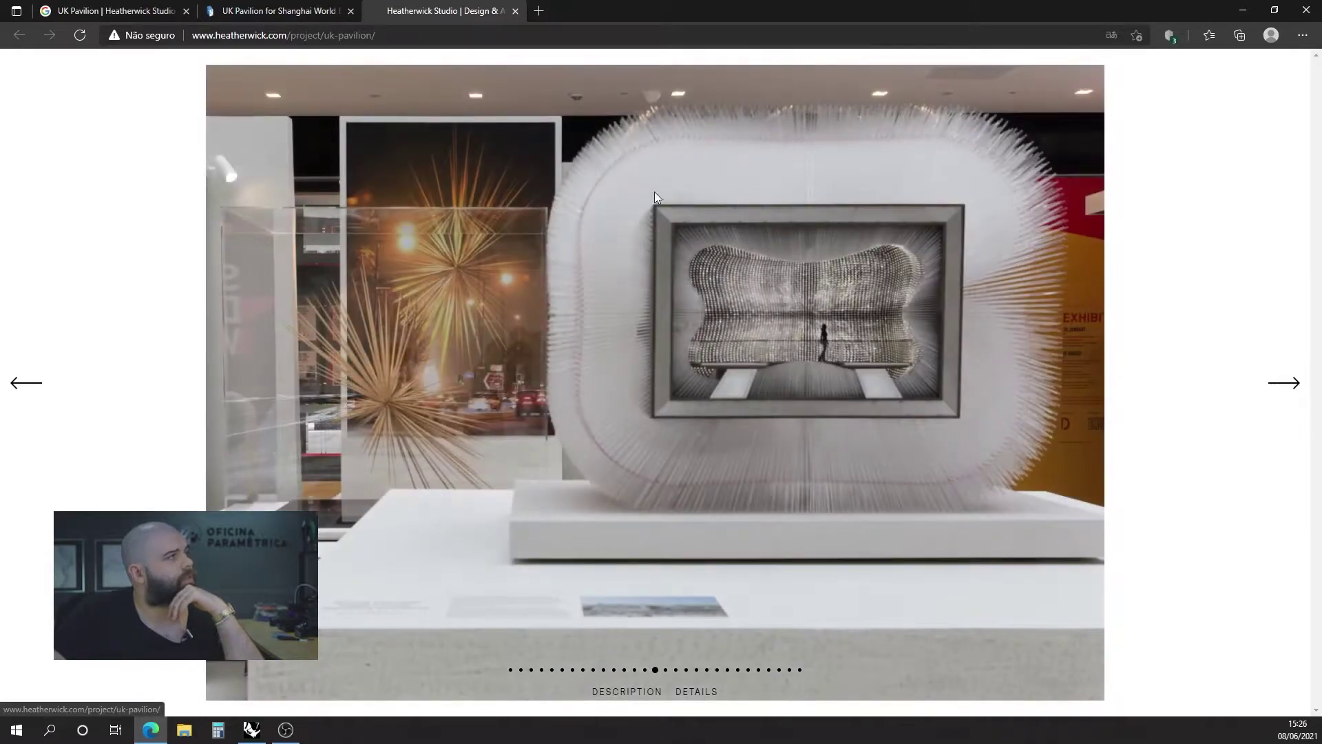
{"action": "left_click", "coordinate": [1244, 11]}
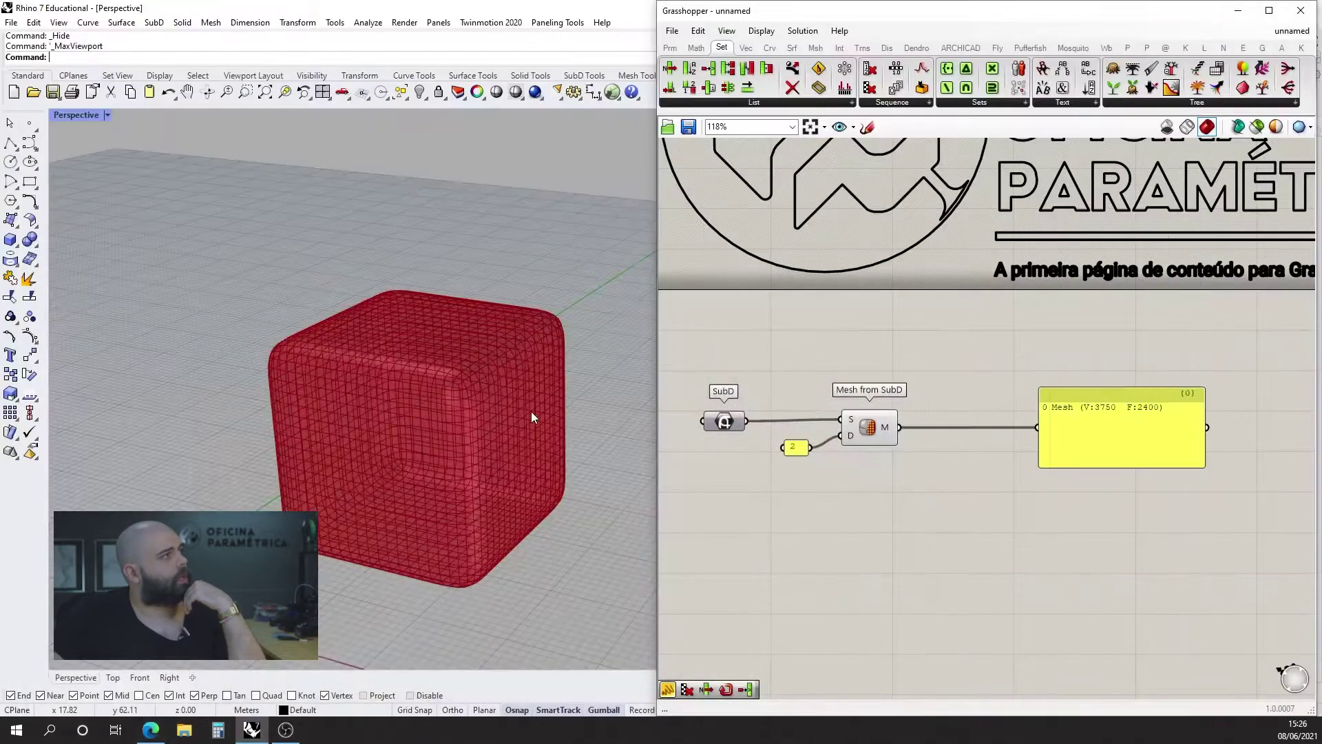
- Add a Face Normals component below Mesh from SubD, wire the mesh into its M input, and inspect the face centres and normals
{"action": "scroll", "coordinate": [416, 392], "scroll_direction": "up", "scroll_amount": 5}
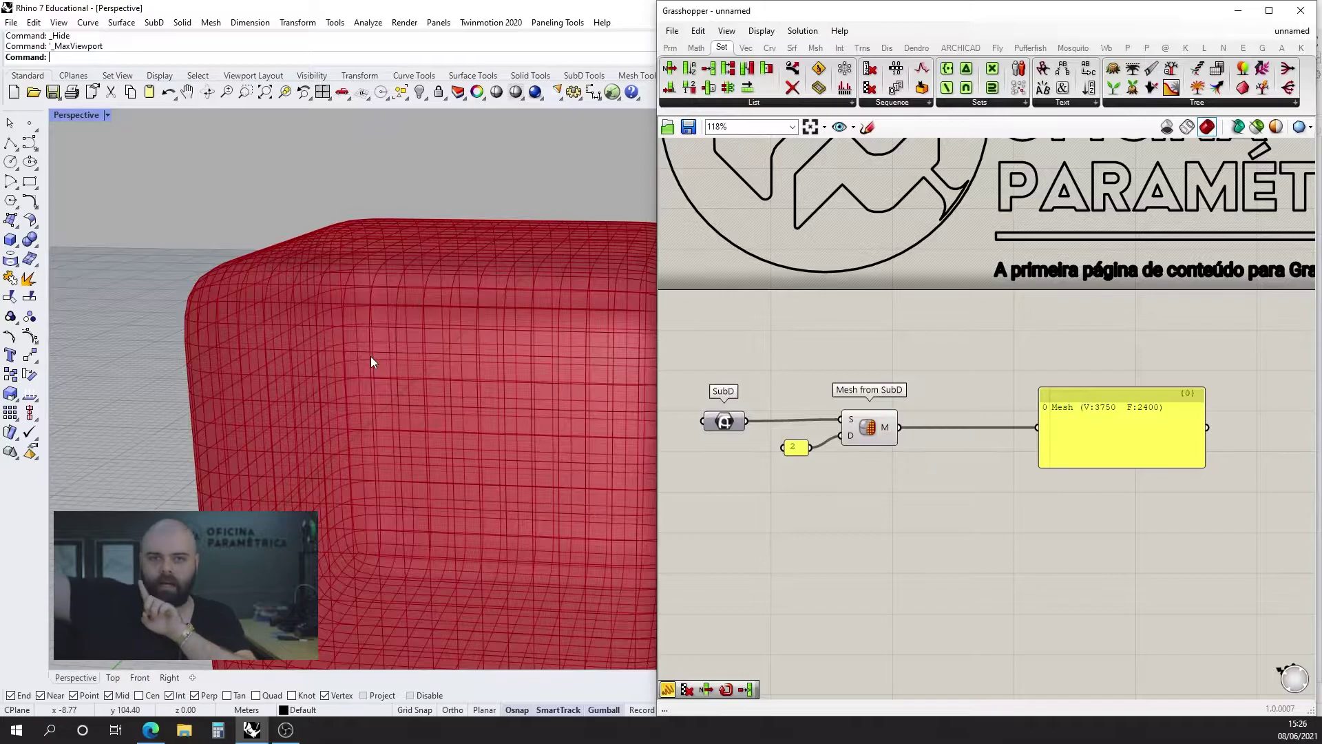
{"action": "scroll", "coordinate": [832, 440], "scroll_direction": "down", "scroll_amount": 1}
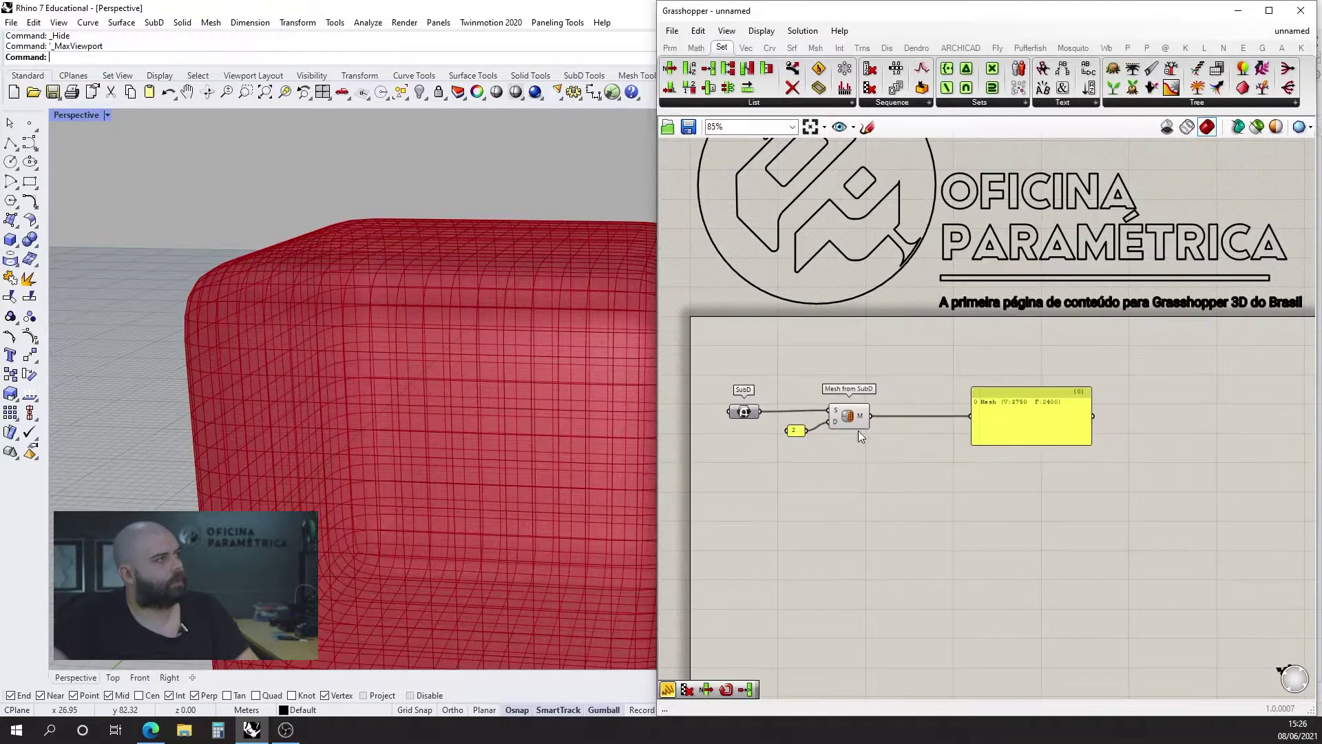
{"action": "scroll", "coordinate": [857, 430], "scroll_direction": "up", "scroll_amount": 3}
{"action": "double_click", "coordinate": [895, 445]}
{"action": "type", "text": "face n"}
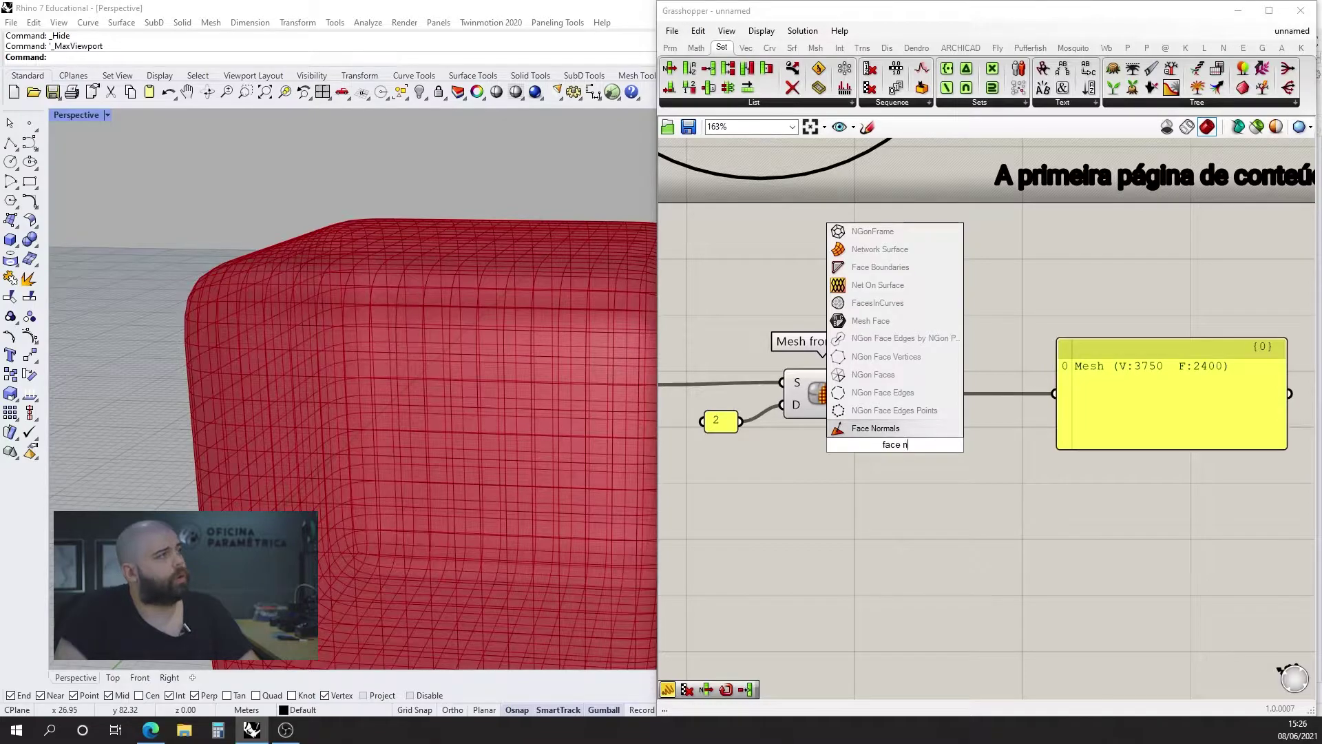
{"action": "key", "text": "Return"}
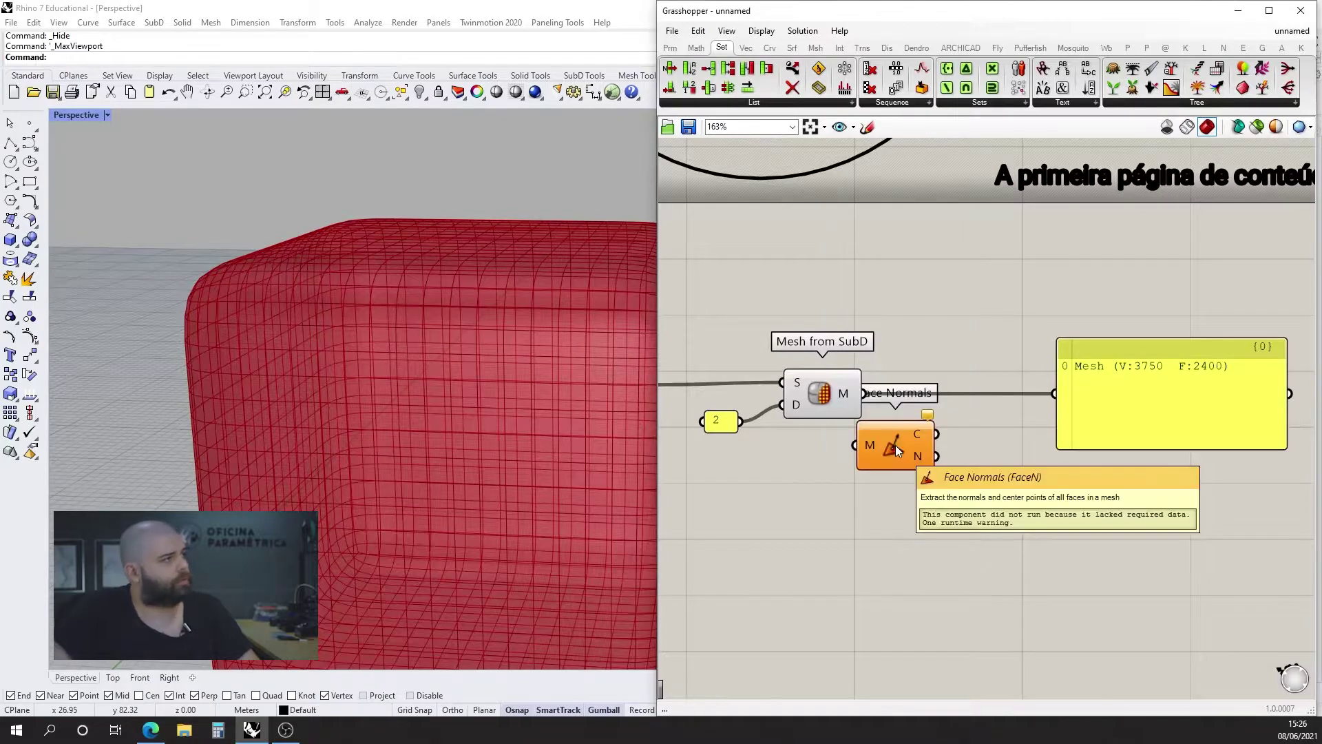
{"action": "left_click_drag", "start_coordinate": [862, 394], "coordinate": [908, 520]}
{"action": "right_click_drag", "start_coordinate": [380, 345], "coordinate": [319, 313]}
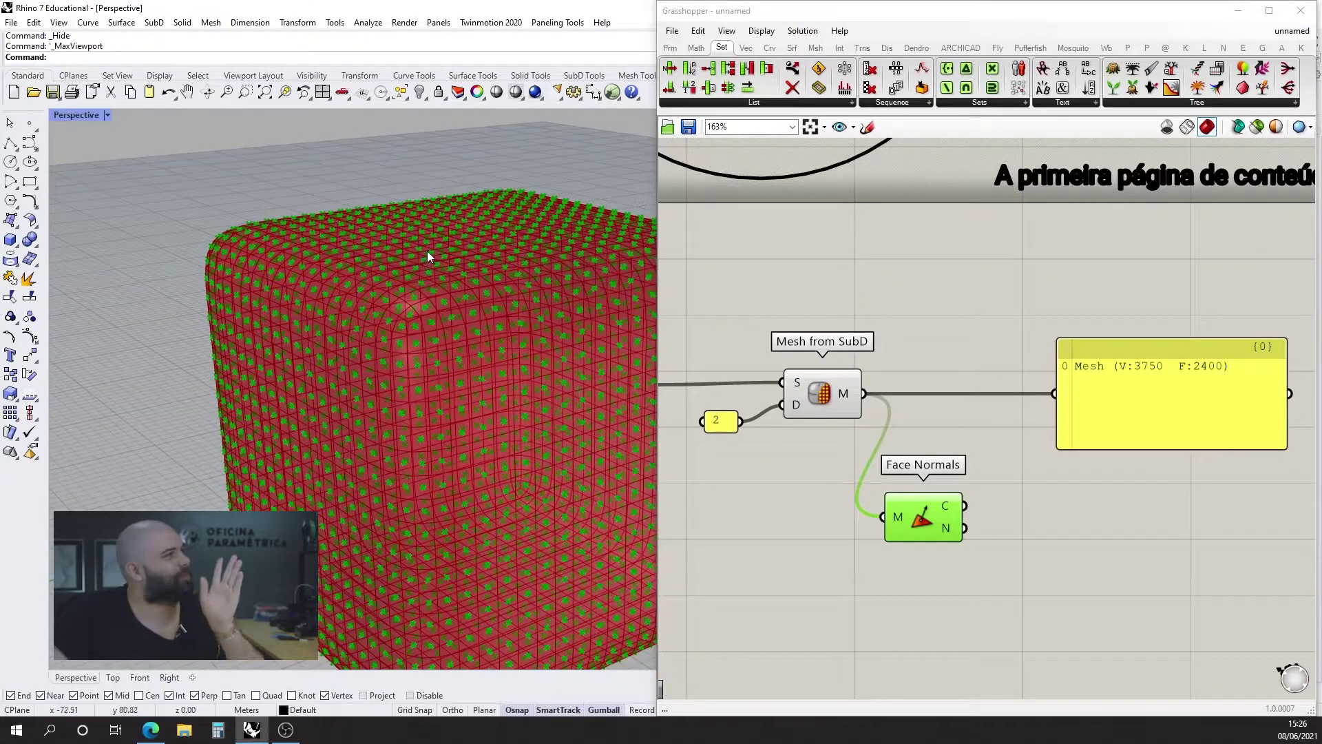
{"action": "scroll", "coordinate": [427, 256], "scroll_direction": "up", "scroll_amount": 6}
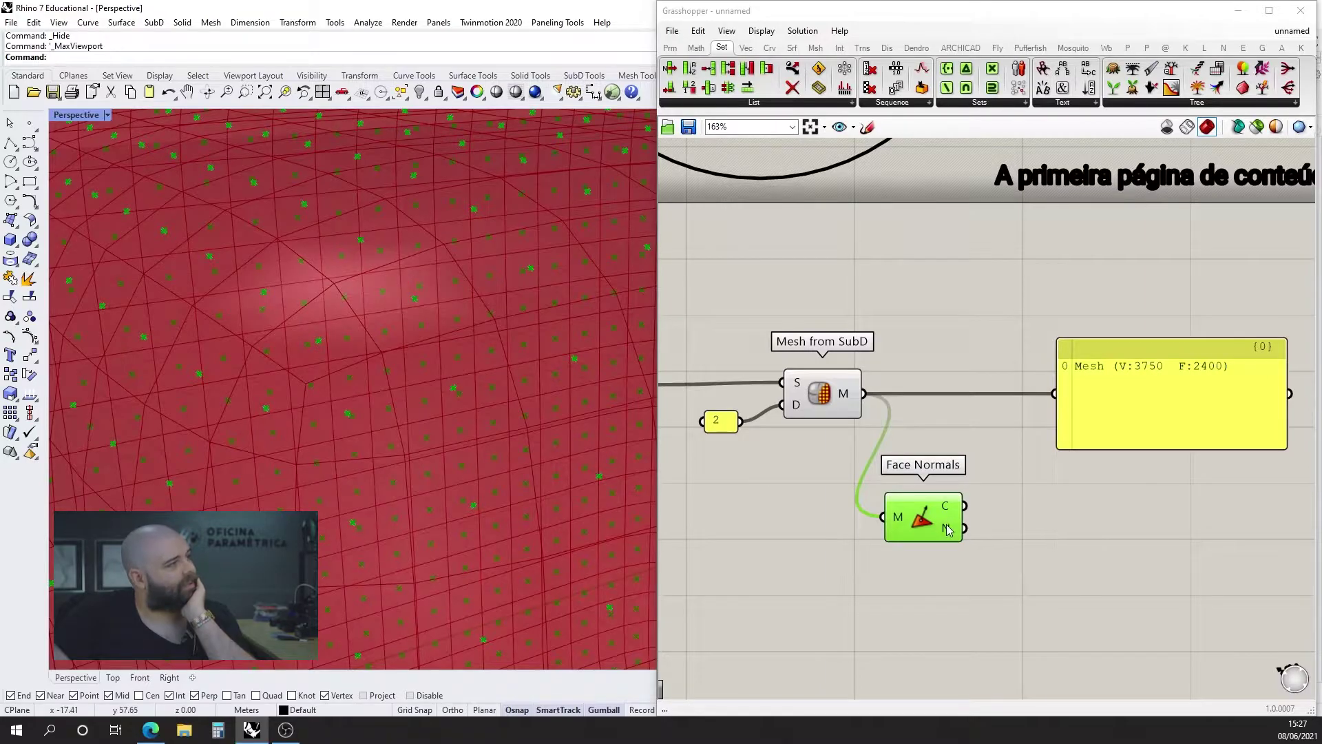
{"action": "mouse_move", "coordinate": [950, 502]}
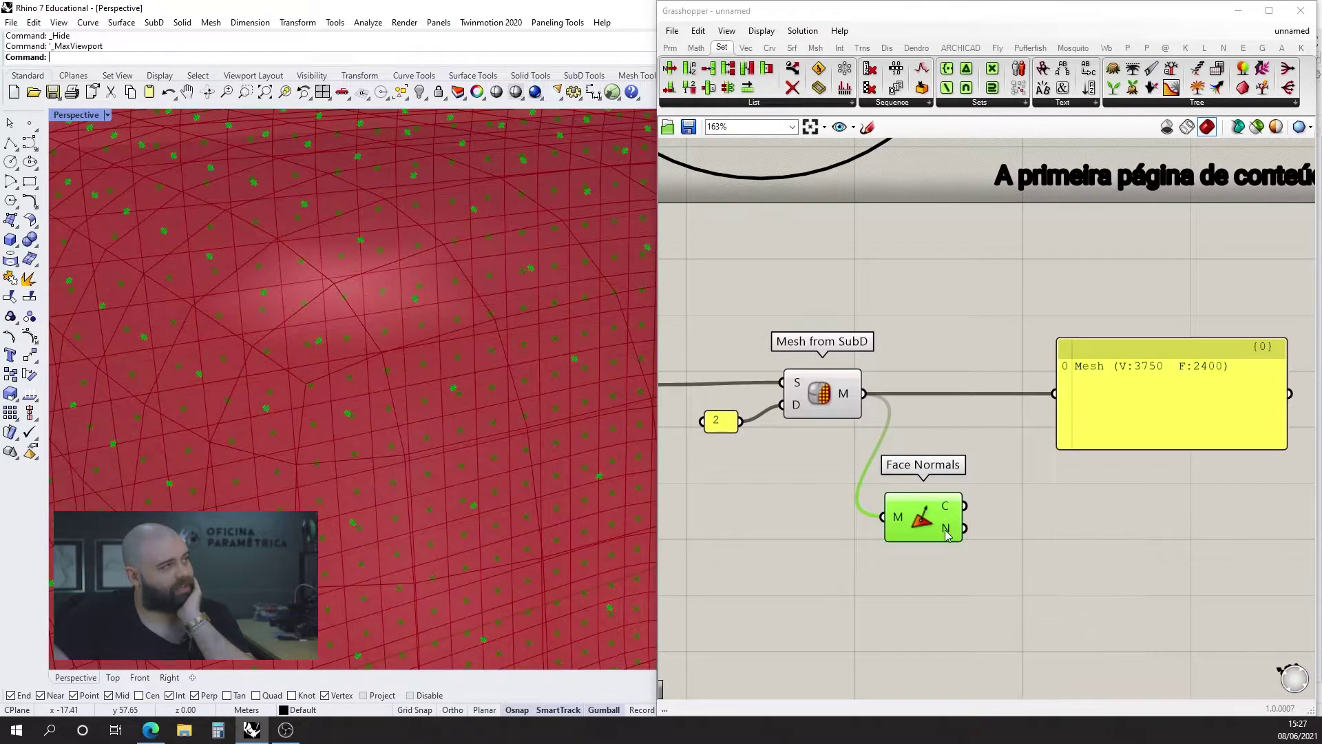
{"action": "mouse_move", "coordinate": [947, 535]}
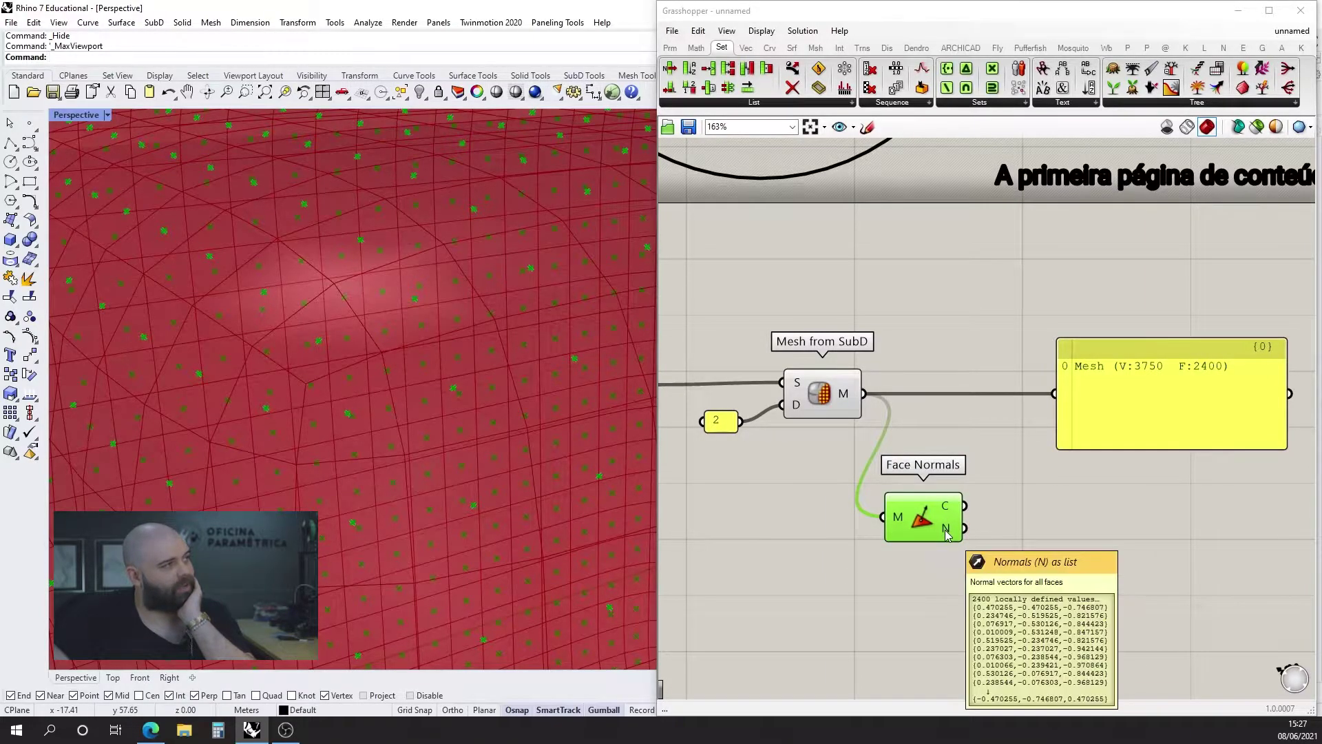
- Preview the face normals as arrows with a temporary Vector Display fed by the Face Normals C and N outputs
{"action": "double_click", "coordinate": [1050, 543]}
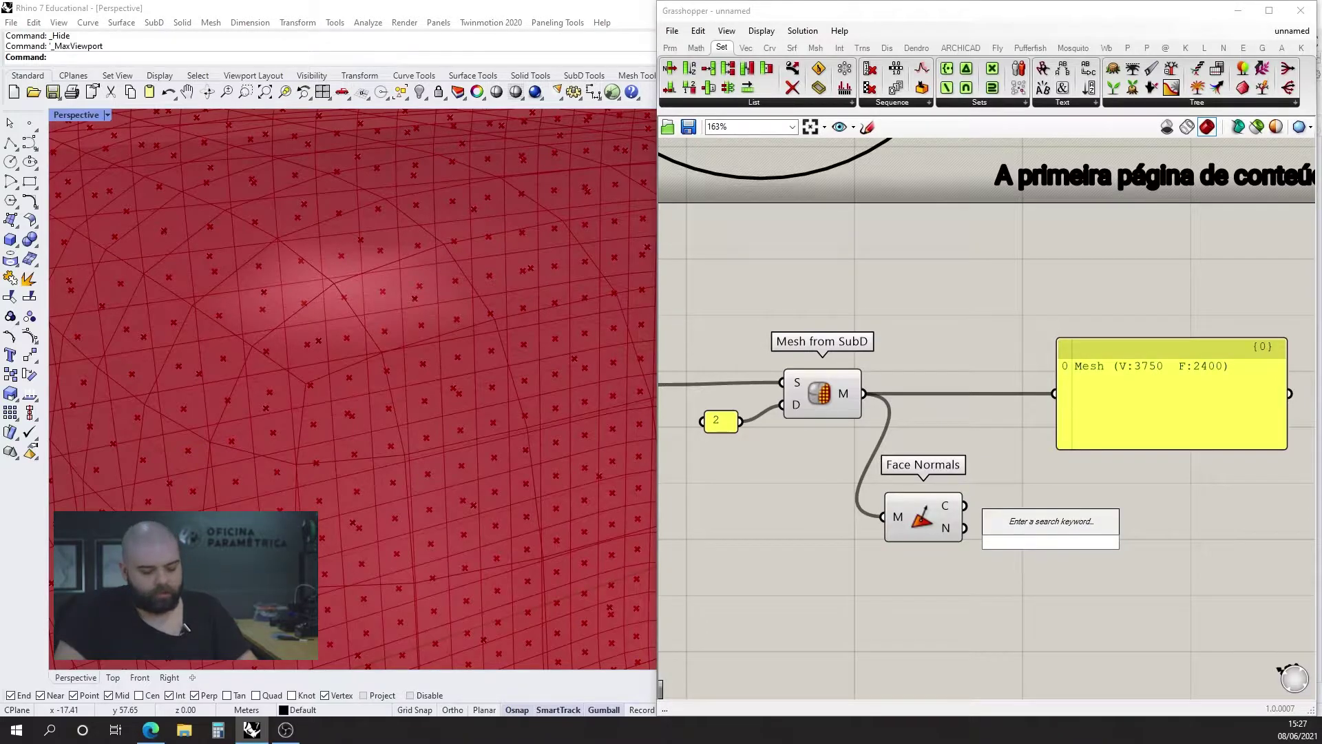
{"action": "type", "text": "vector dis"}
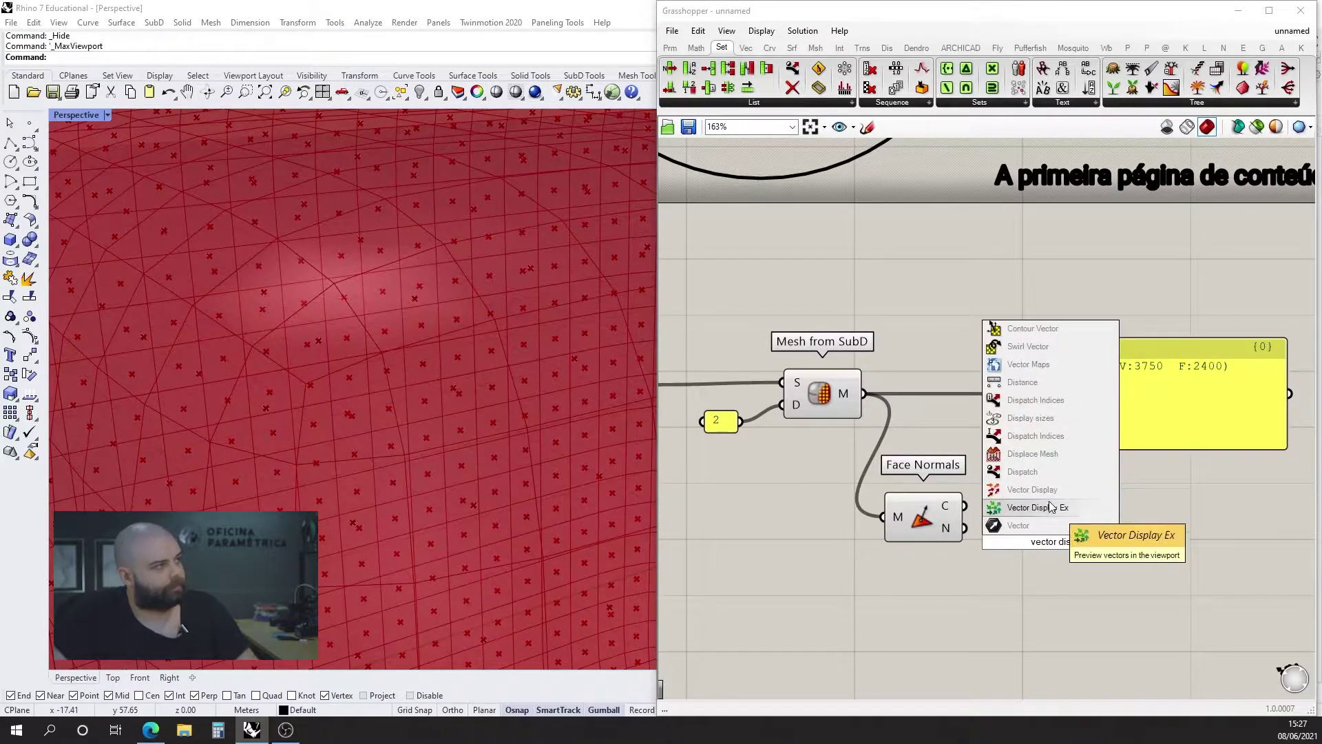
{"action": "left_click", "coordinate": [1004, 490]}
{"action": "left_click_drag", "start_coordinate": [963, 505], "coordinate": [1024, 530]}
{"action": "left_click_drag", "start_coordinate": [964, 528], "coordinate": [1024, 552]}
{"action": "scroll", "coordinate": [503, 408], "scroll_direction": "down", "scroll_amount": 8}
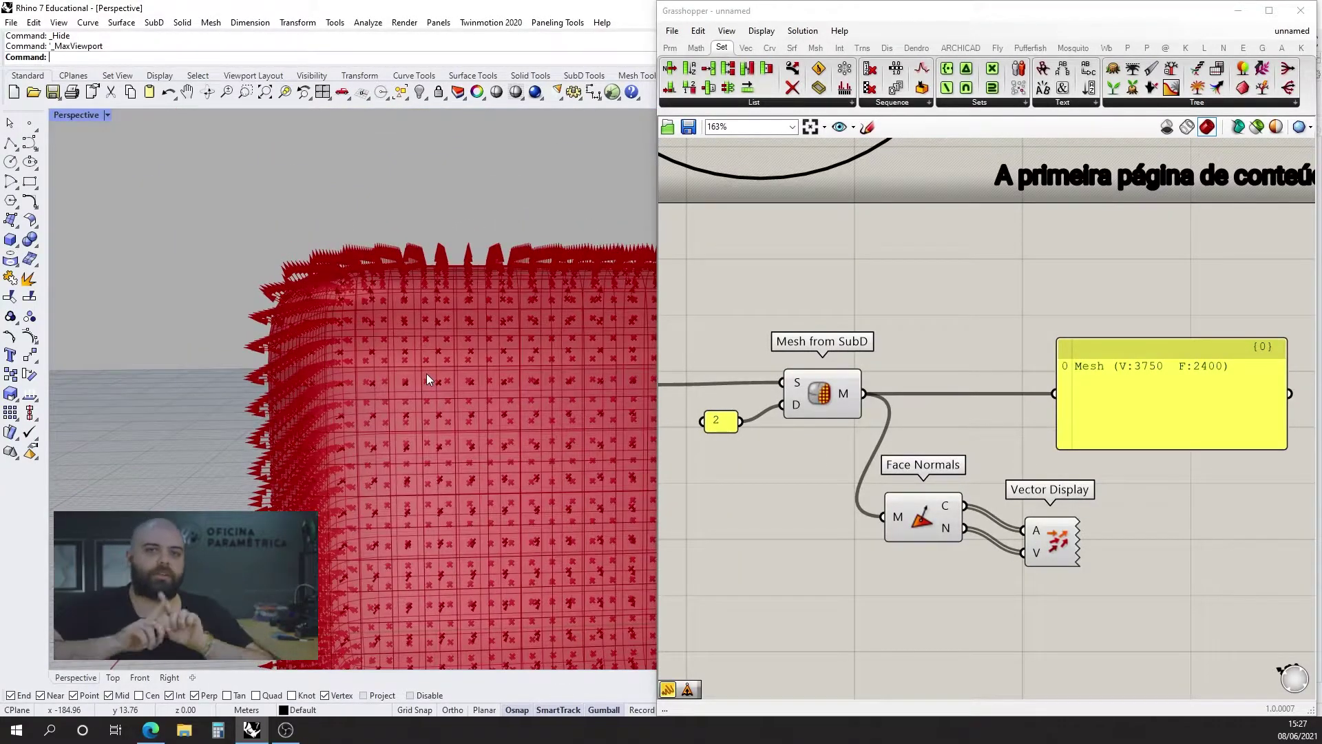
{"action": "left_click", "coordinate": [1041, 532]}
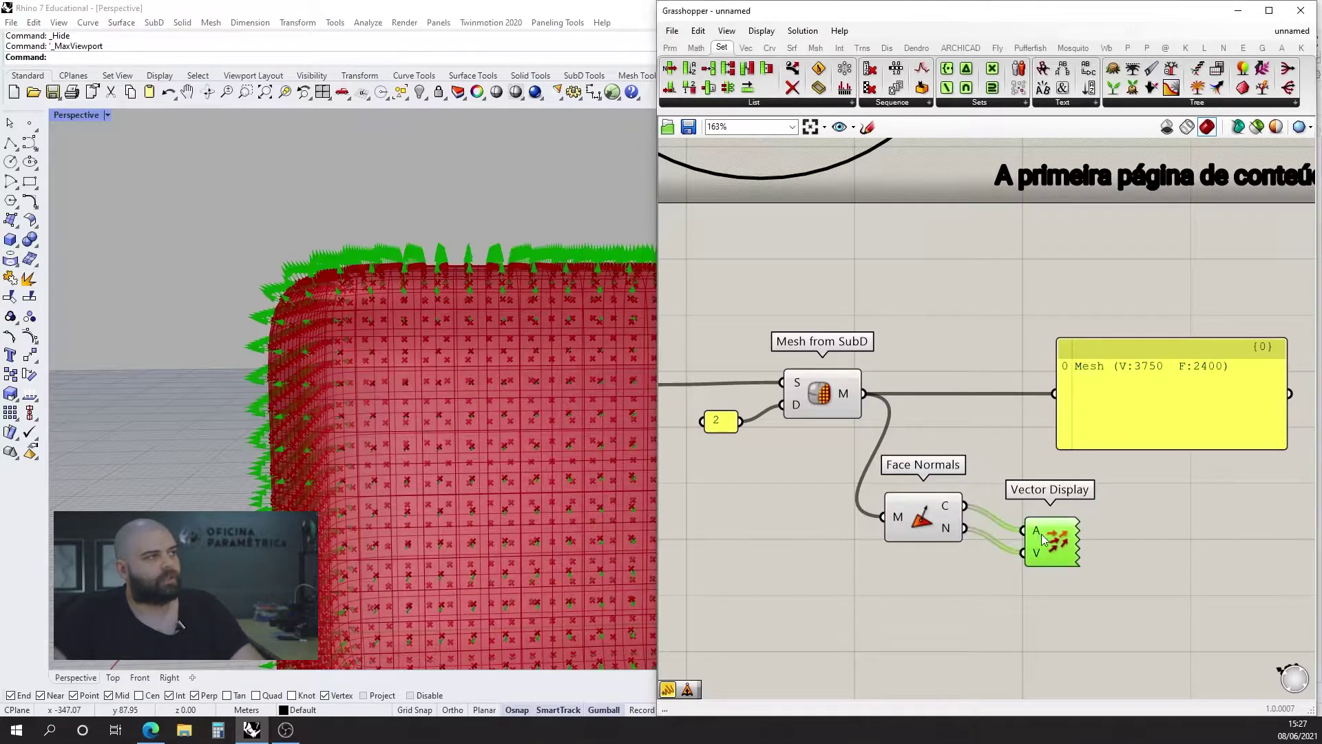
{"action": "key", "text": "Delete"}
- Add a Line SDL component to the right of Face Normals
{"action": "double_click", "coordinate": [1094, 553]}
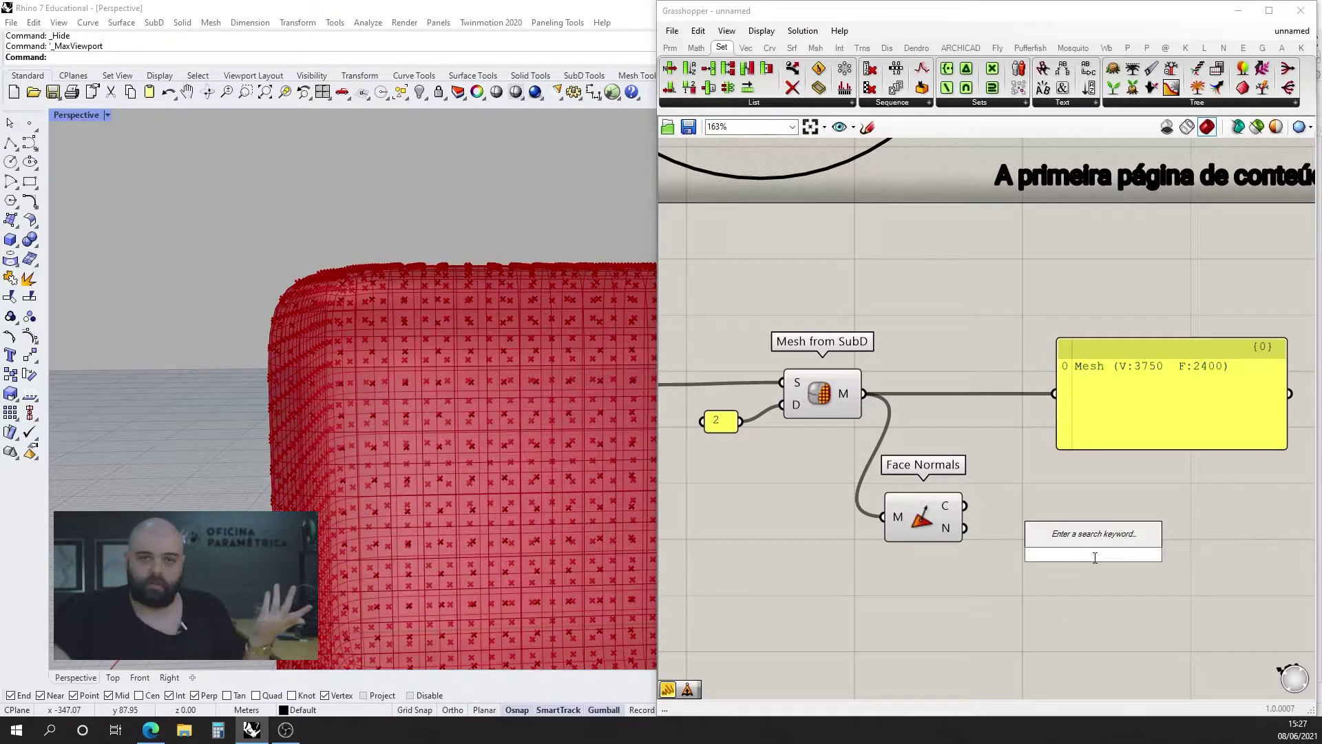
{"action": "type", "text": "line sdl"}
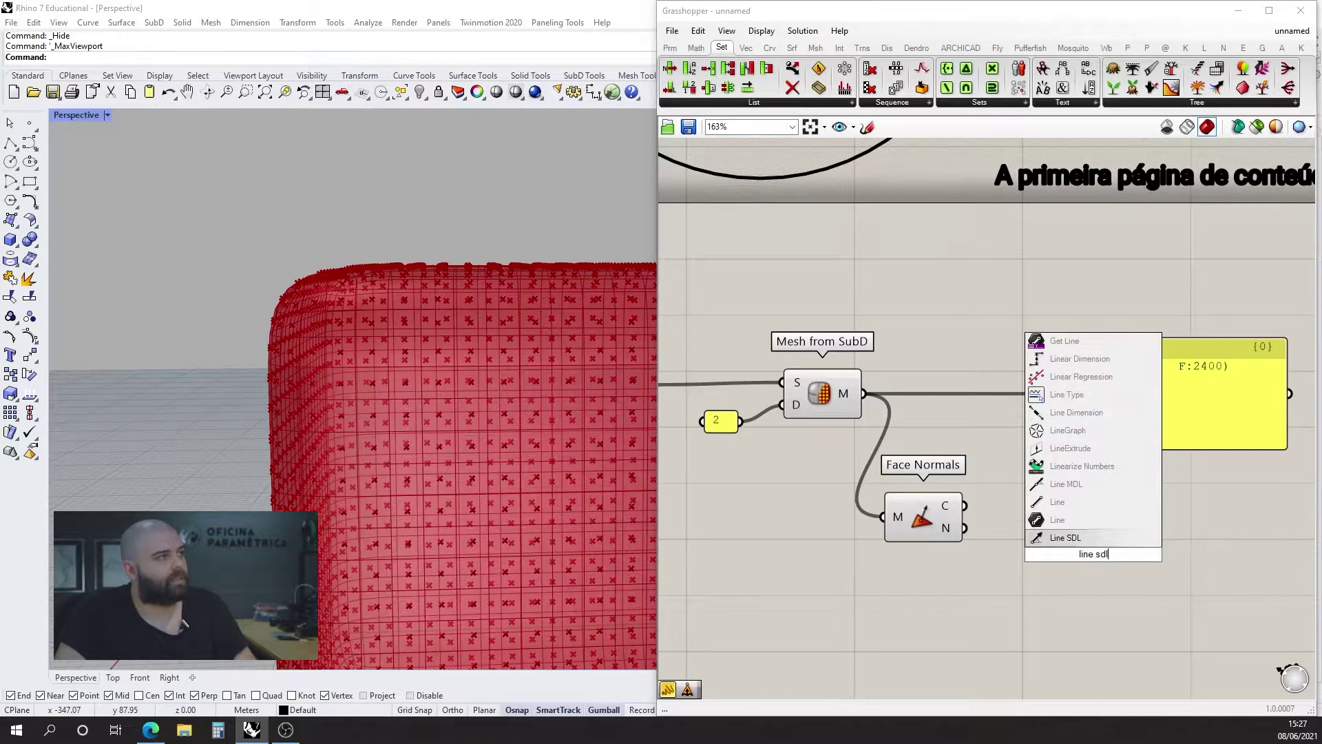
{"action": "key", "text": "Return"}
{"action": "left_click_drag", "start_coordinate": [1094, 556], "coordinate": [1159, 558]}
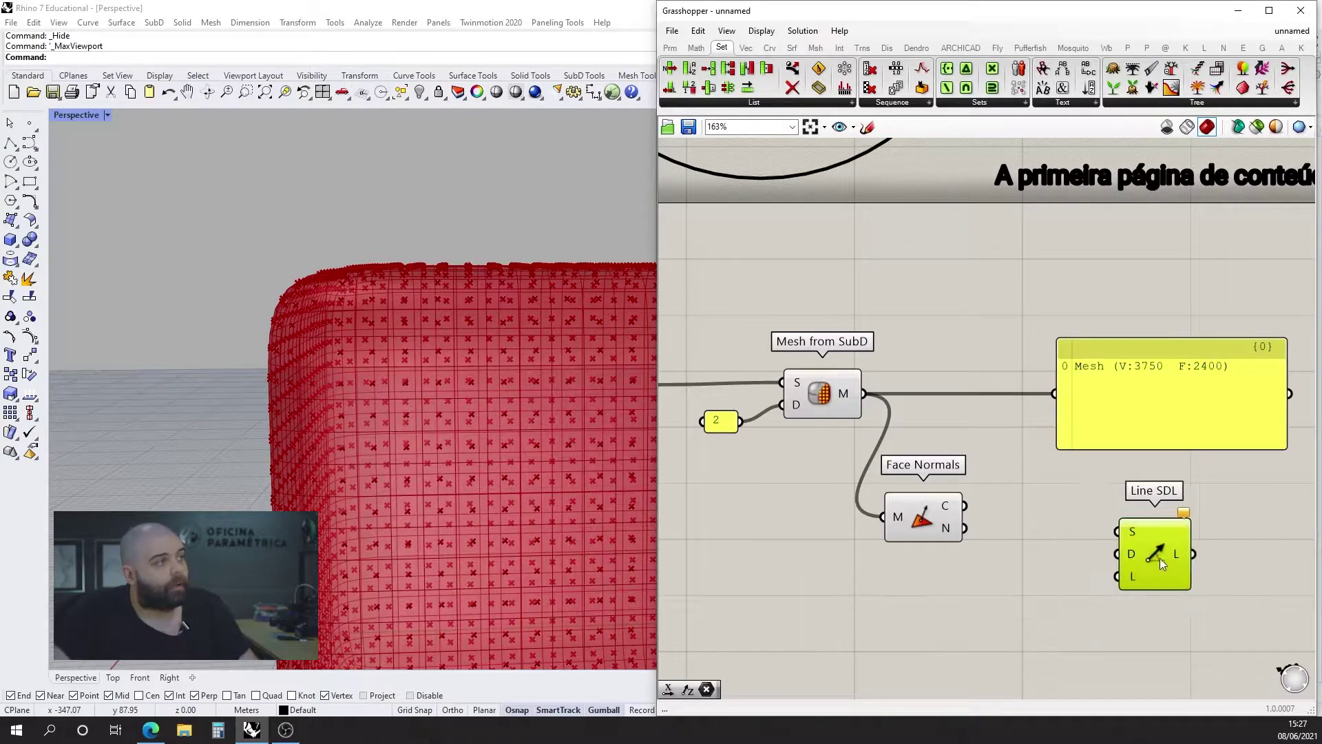
- Delete the mesh output panel and move Face Normals up between Mesh from SubD and Line SDL
{"action": "left_click_drag", "start_coordinate": [949, 507], "coordinate": [957, 553]}
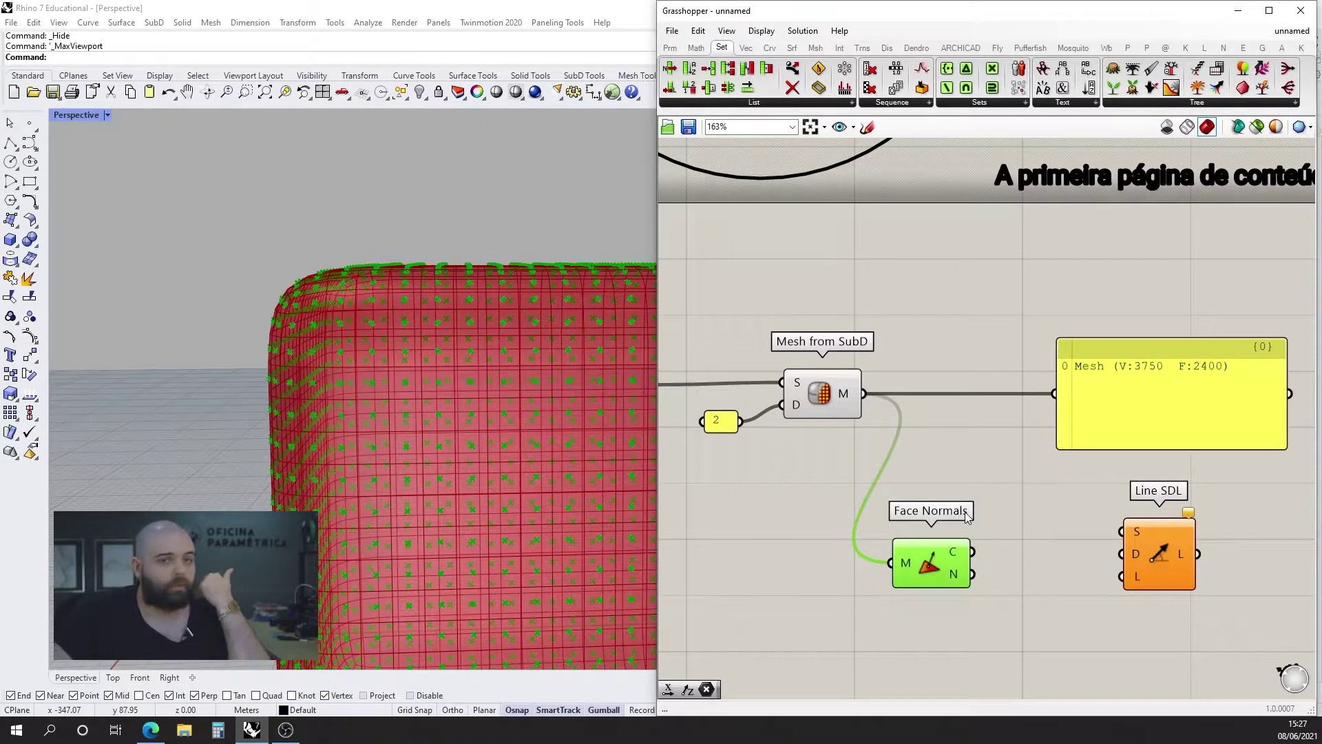
{"action": "mouse_move", "coordinate": [956, 553]}
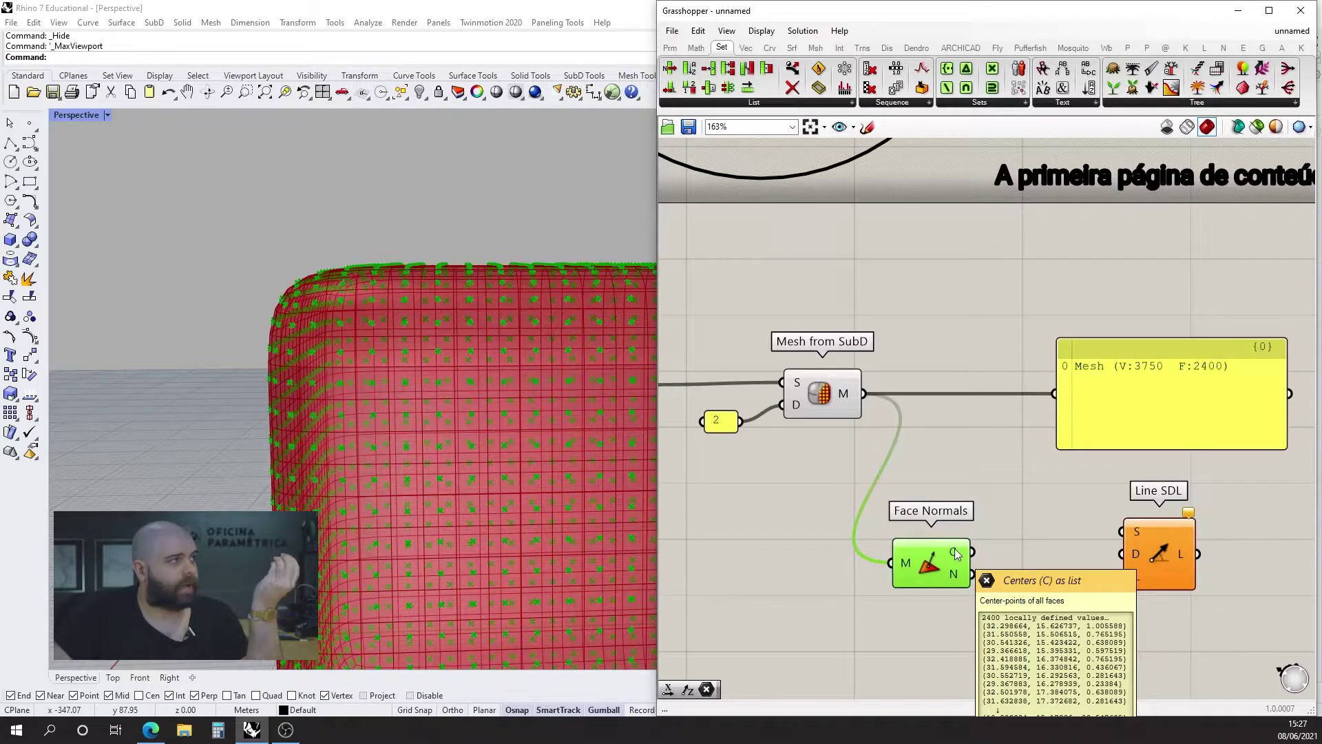
{"action": "left_click_drag", "start_coordinate": [952, 579], "coordinate": [944, 559]}
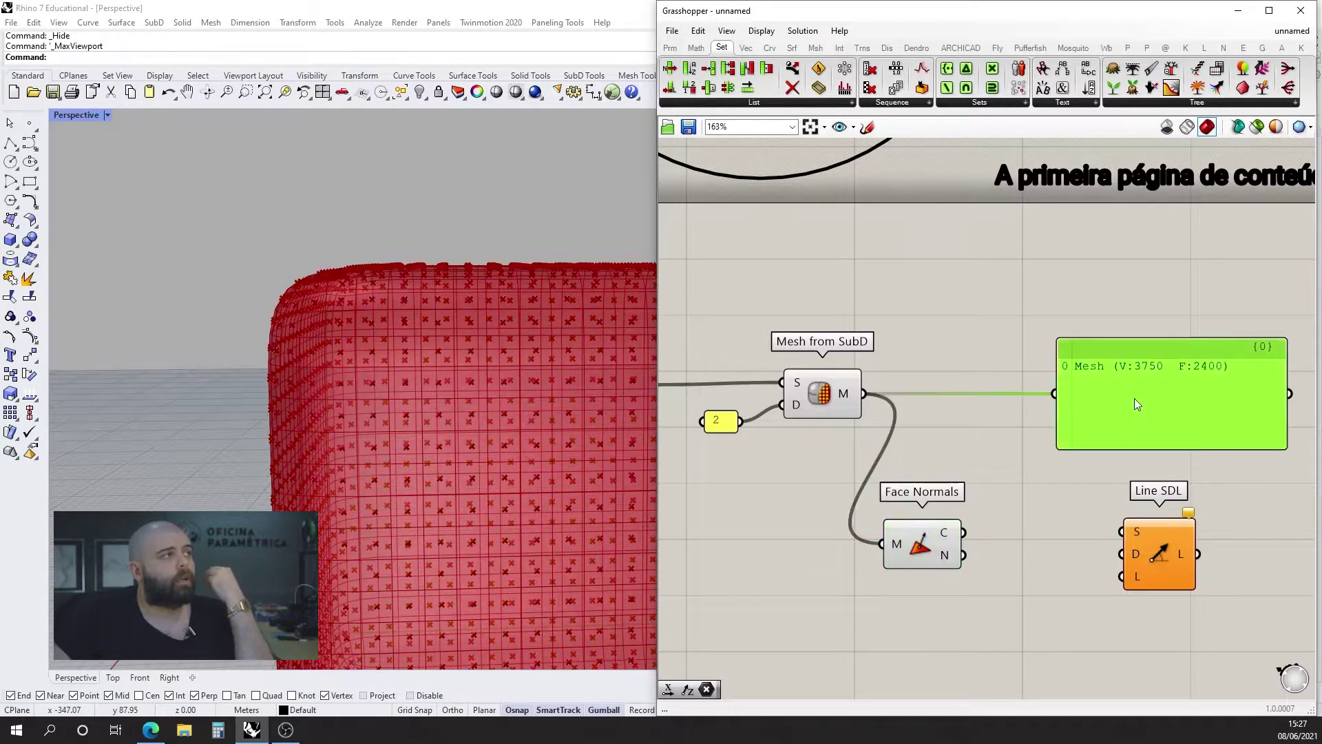
{"action": "left_click_drag", "start_coordinate": [1133, 407], "coordinate": [1120, 357]}
{"action": "key", "text": "Delete"}
{"action": "left_click_drag", "start_coordinate": [923, 547], "coordinate": [943, 494]}
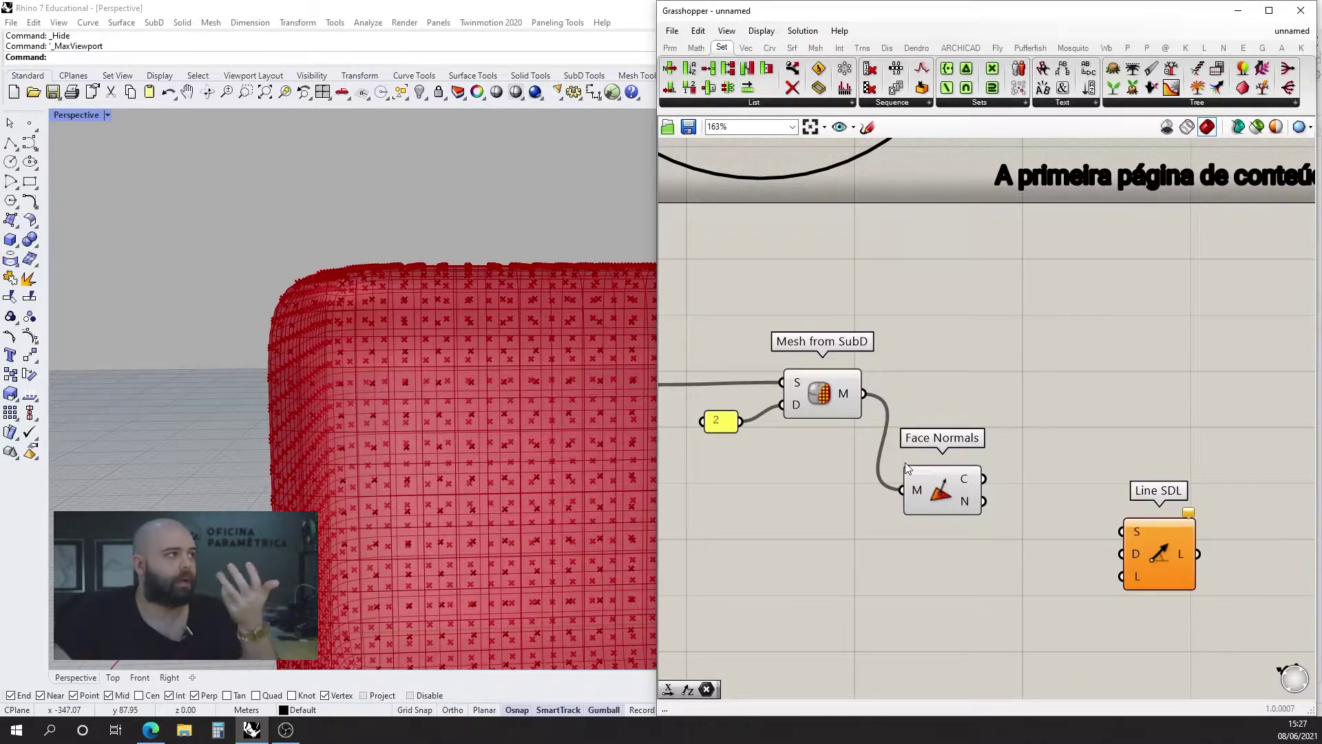
{"action": "scroll", "coordinate": [978, 374], "scroll_direction": "down", "scroll_amount": 2}
{"action": "left_click", "coordinate": [1072, 443]}
{"action": "scroll", "coordinate": [1055, 474], "scroll_direction": "up", "scroll_amount": 5}
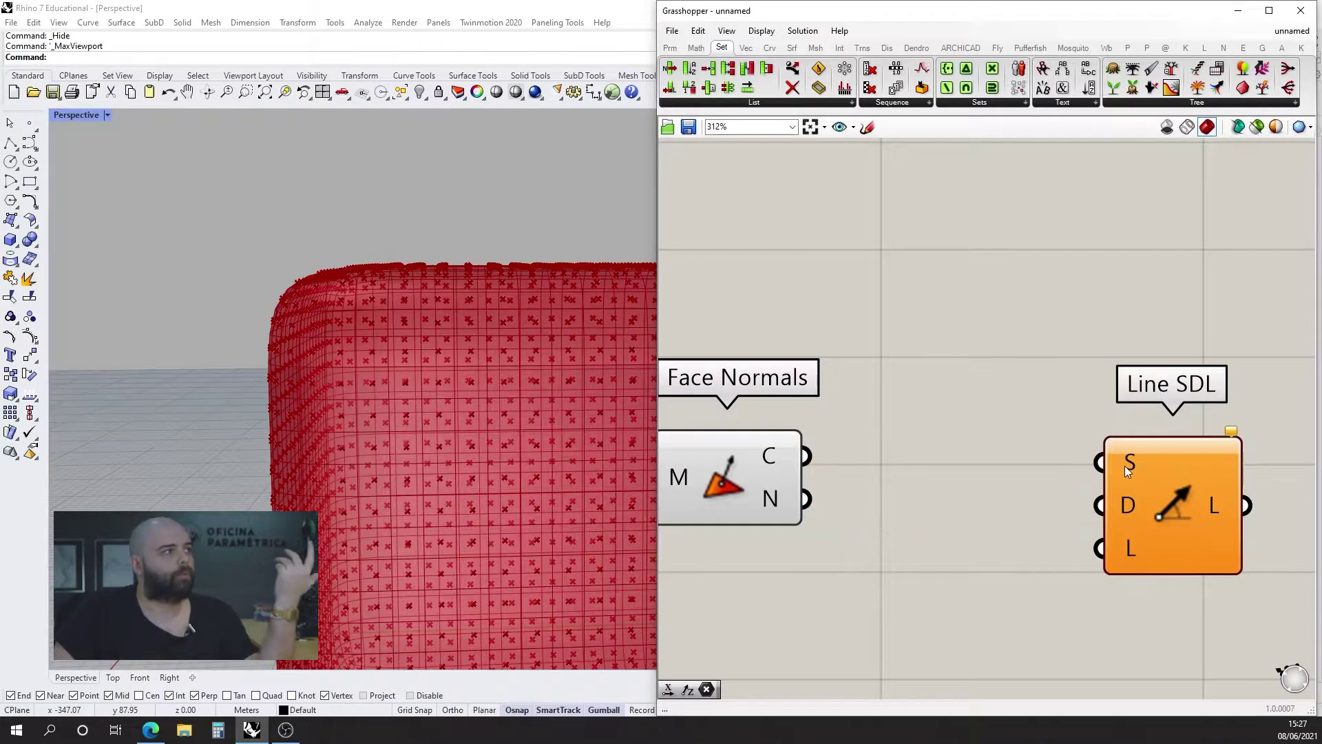
- Wire the face centres C into Line SDL's S input and the normals N into its D input
{"action": "mouse_move", "coordinate": [1125, 465]}
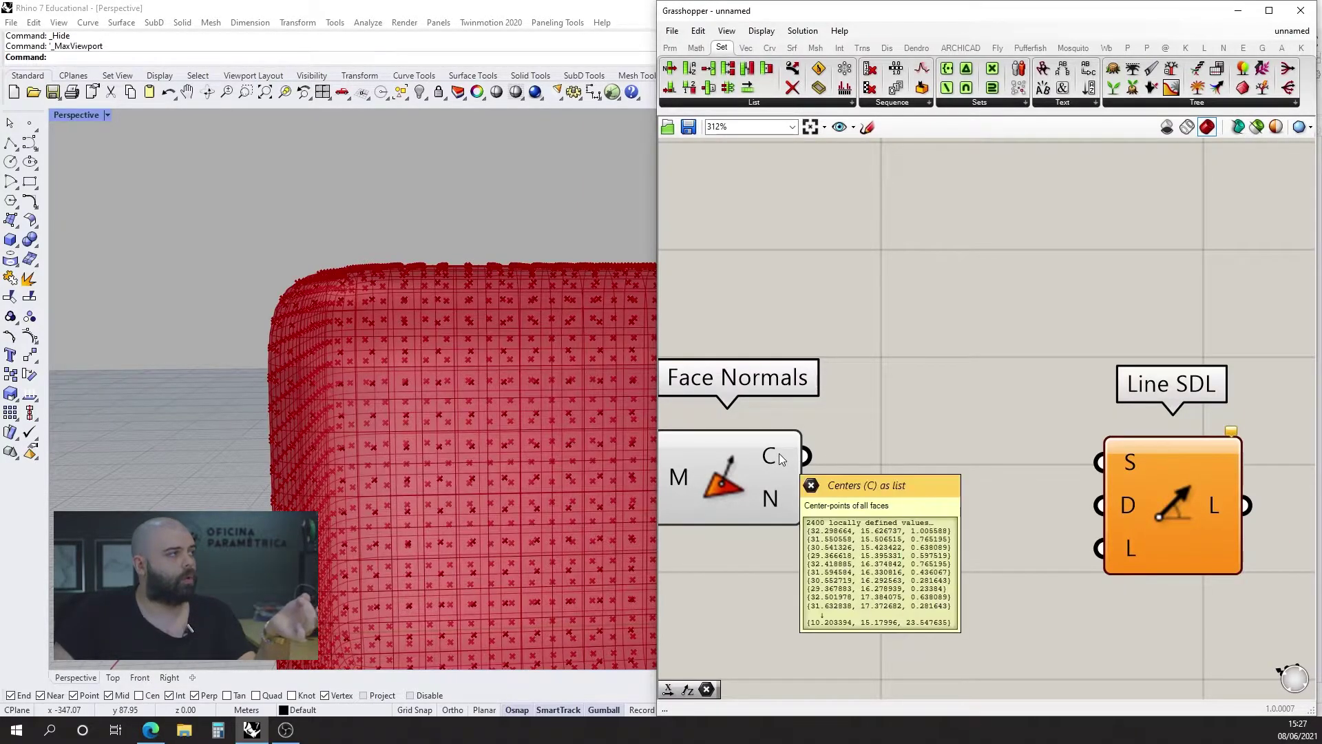
{"action": "scroll", "coordinate": [999, 462], "scroll_direction": "down", "scroll_amount": 3}
{"action": "left_click", "coordinate": [887, 394]}
{"action": "left_click", "coordinate": [978, 427]}
{"action": "left_click", "coordinate": [1061, 413]}
{"action": "mouse_move", "coordinate": [885, 390]}
{"action": "left_mouse_down"}
{"action": "mouse_move", "coordinate": [882, 374]}
{"action": "mouse_move", "coordinate": [933, 365]}
{"action": "mouse_move", "coordinate": [1025, 392]}
{"action": "left_mouse_up"}
{"action": "left_click", "coordinate": [948, 338]}
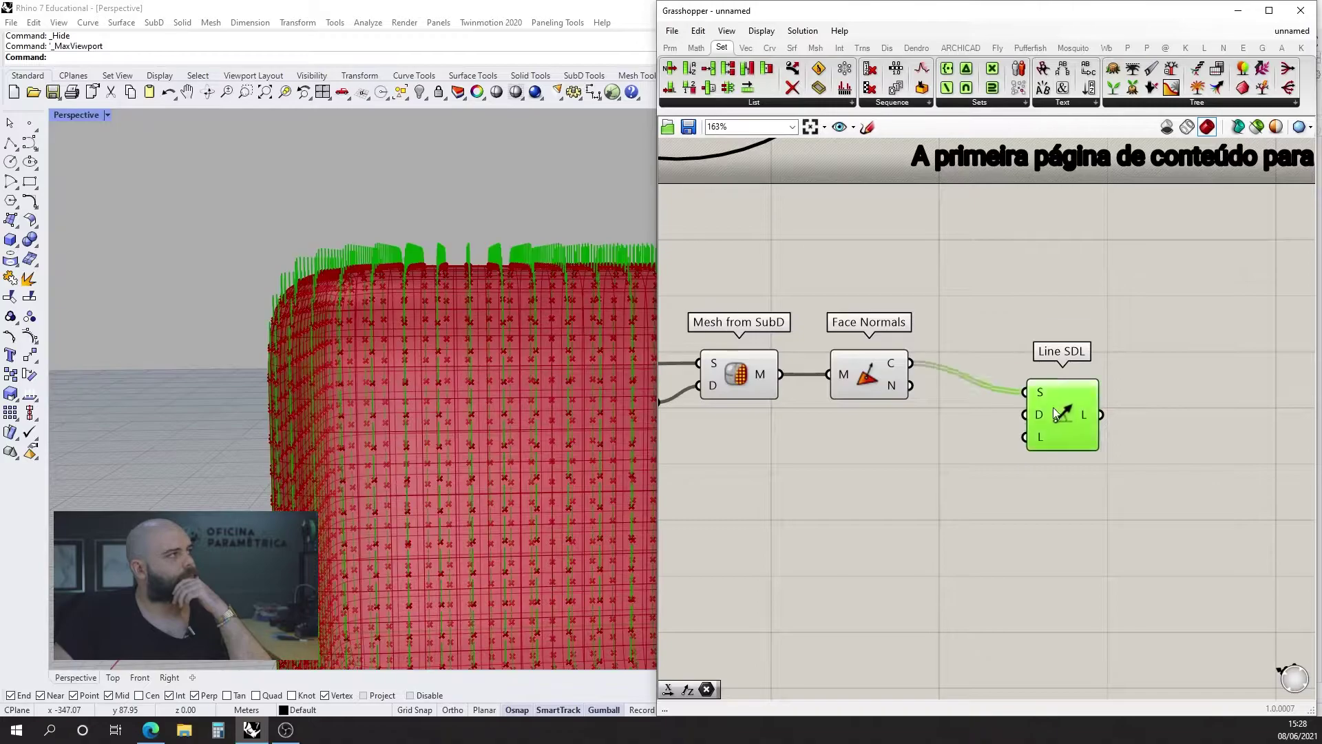
{"action": "scroll", "coordinate": [948, 368], "scroll_direction": "up", "scroll_amount": 2}
{"action": "left_click_drag", "start_coordinate": [889, 396], "coordinate": [1058, 412]}
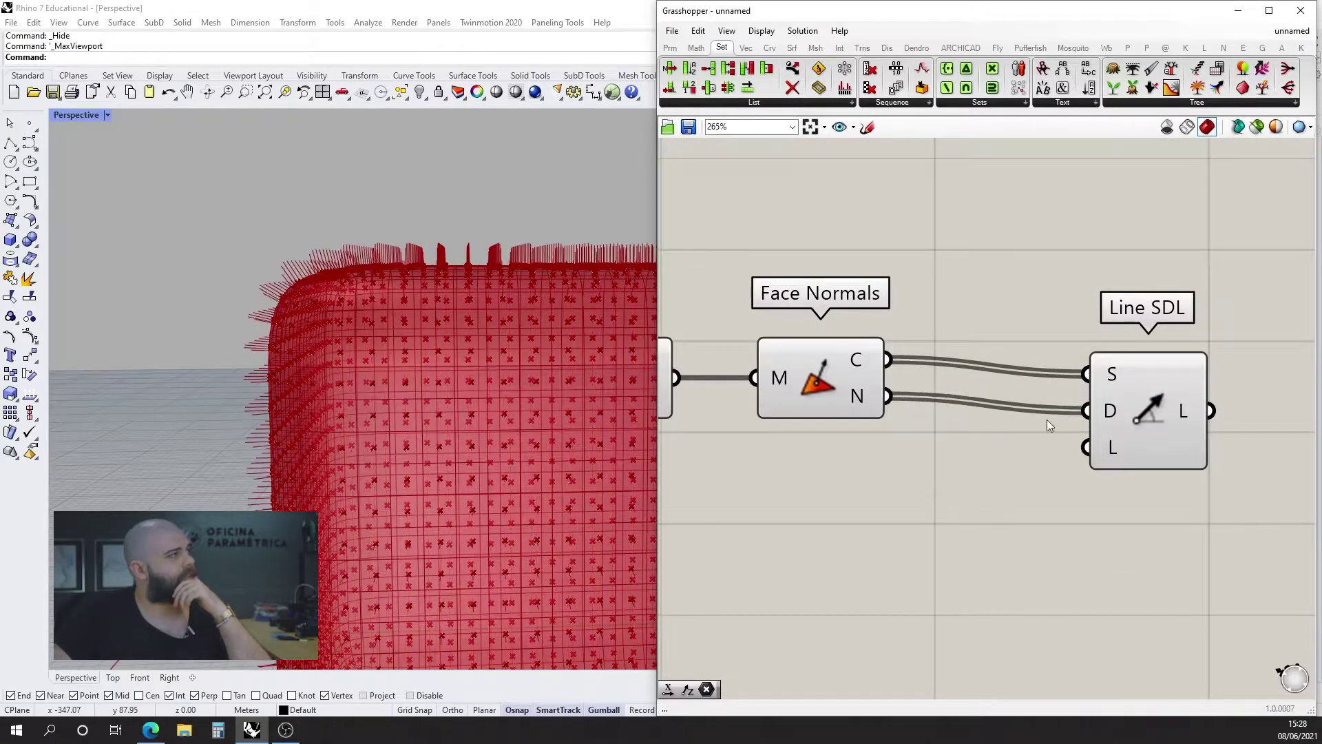
- Create a 3.5 panel and connect it to Line SDL's L input as the rod length
{"action": "double_click", "coordinate": [869, 490]}
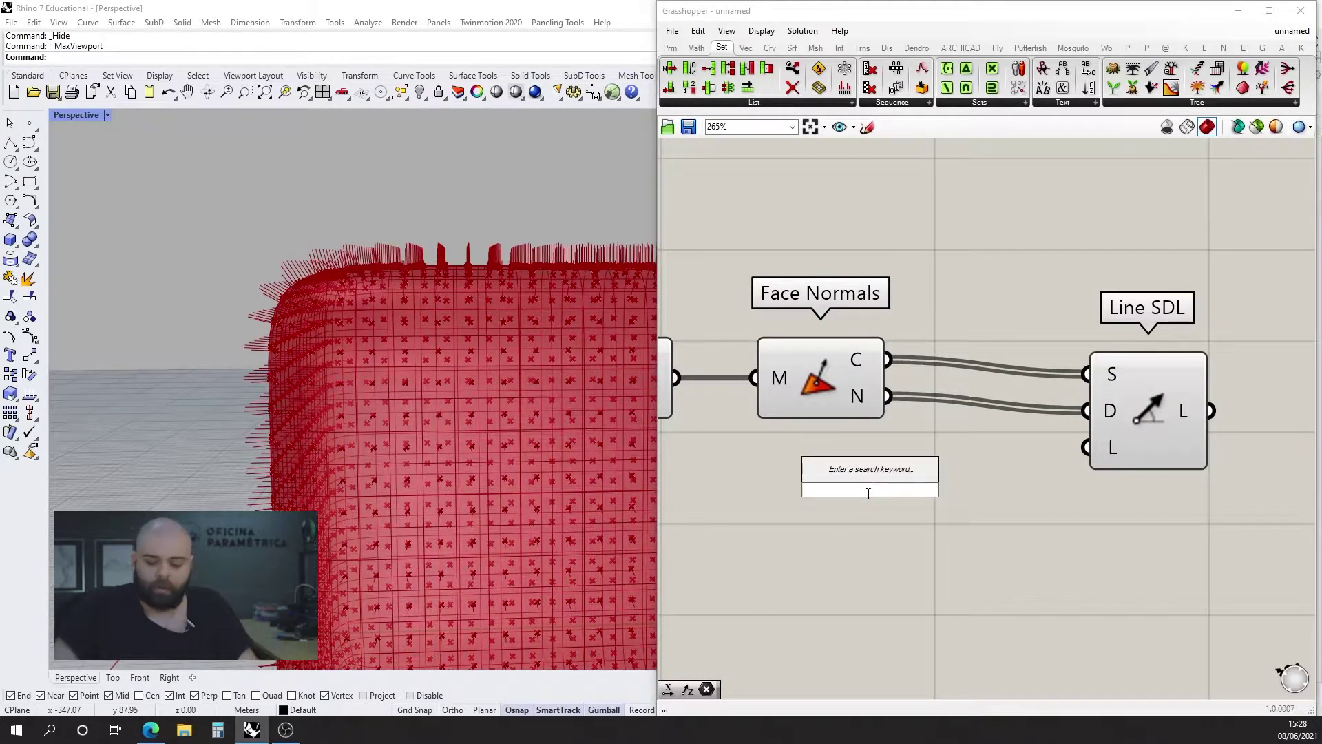
{"action": "type", "text": "//3.5"}
{"action": "key", "text": "Return"}
{"action": "left_click_drag", "start_coordinate": [928, 490], "coordinate": [1086, 448]}
{"action": "scroll", "coordinate": [320, 358], "scroll_direction": "down", "scroll_amount": 4}
{"action": "mouse_move", "coordinate": [370, 357]}
{"action": "right_mouse_down"}
{"action": "mouse_move", "coordinate": [529, 360]}
{"action": "mouse_move", "coordinate": [360, 372]}
{"action": "mouse_move", "coordinate": [393, 354]}
{"action": "right_mouse_up"}
{"action": "scroll", "coordinate": [1075, 452], "scroll_direction": "down", "scroll_amount": 5}
- Turn off the preview of the SubD, Mesh from SubD and Face Normals components
{"action": "left_click_drag", "start_coordinate": [1035, 545], "coordinate": [797, 385]}
{"action": "middle_click", "coordinate": [797, 384]}
{"action": "left_click", "coordinate": [839, 343]}
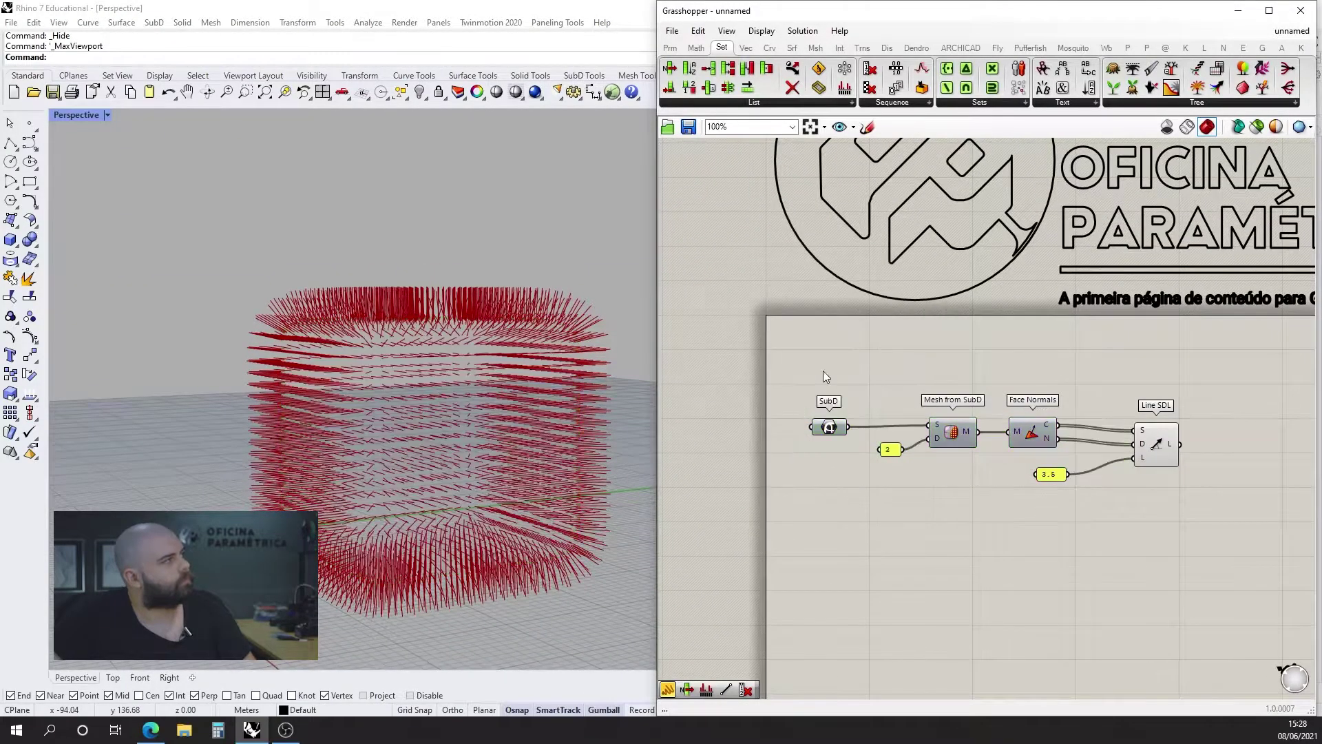
- Turn the preview of Mesh from SubD back on and view the rods around the box
{"action": "left_click", "coordinate": [971, 434]}
{"action": "middle_click", "coordinate": [971, 434]}
{"action": "middle_click", "coordinate": [954, 435]}
{"action": "left_click", "coordinate": [968, 432]}
{"action": "middle_click", "coordinate": [935, 439]}
{"action": "left_click", "coordinate": [965, 410]}
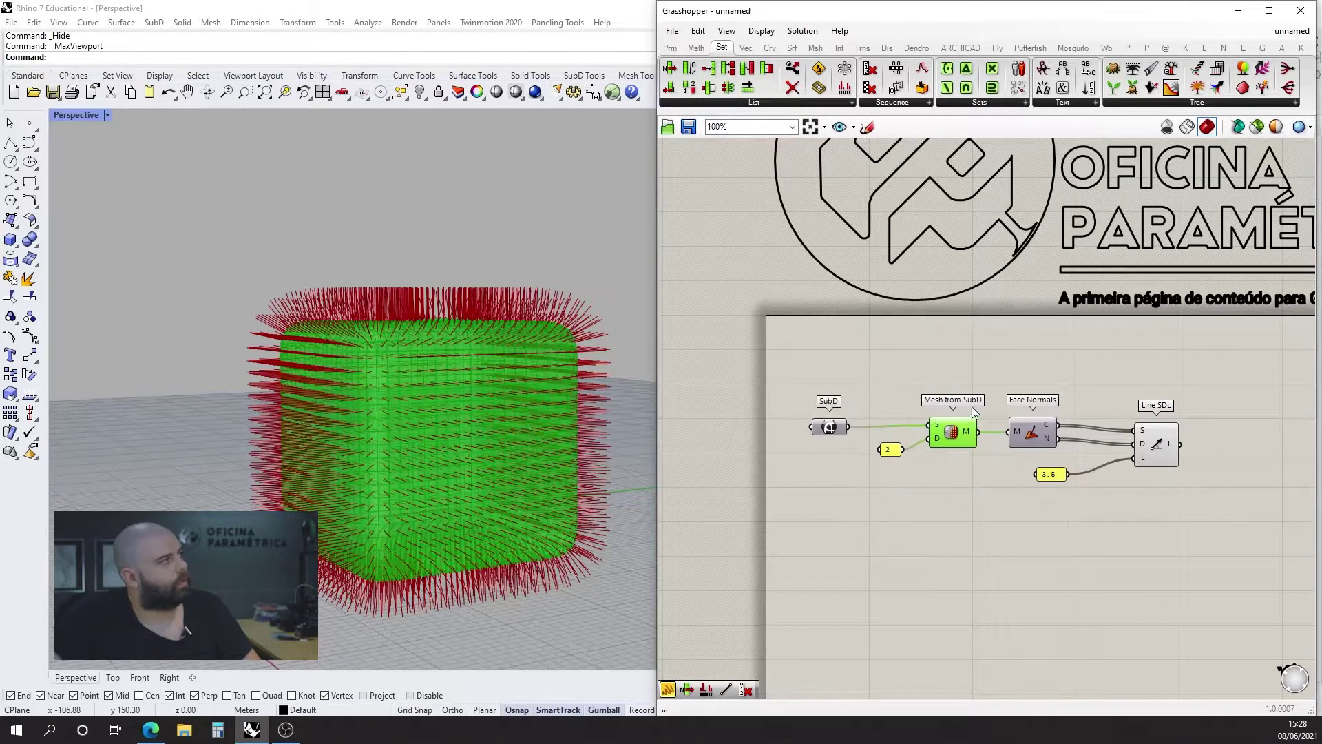
{"action": "left_click", "coordinate": [1057, 378]}
{"action": "right_click_drag", "start_coordinate": [440, 414], "coordinate": [408, 415]}
- Set the density panel of Mesh from SubD to 4 and check the rods in the viewport
{"action": "scroll", "coordinate": [892, 449], "scroll_direction": "up", "scroll_amount": 5}
{"action": "left_click", "coordinate": [891, 455]}
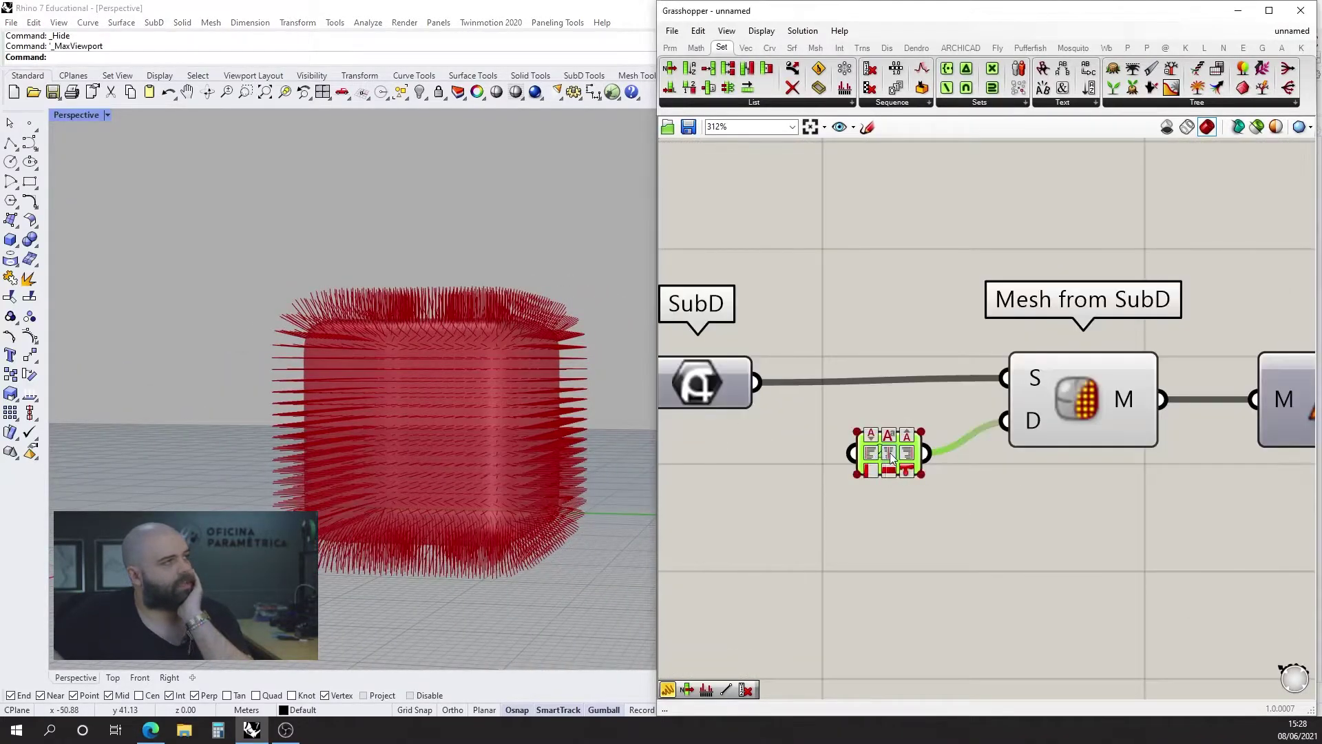
{"action": "scroll", "coordinate": [891, 456], "scroll_direction": "down", "scroll_amount": 3}
{"action": "double_click", "coordinate": [872, 453]}
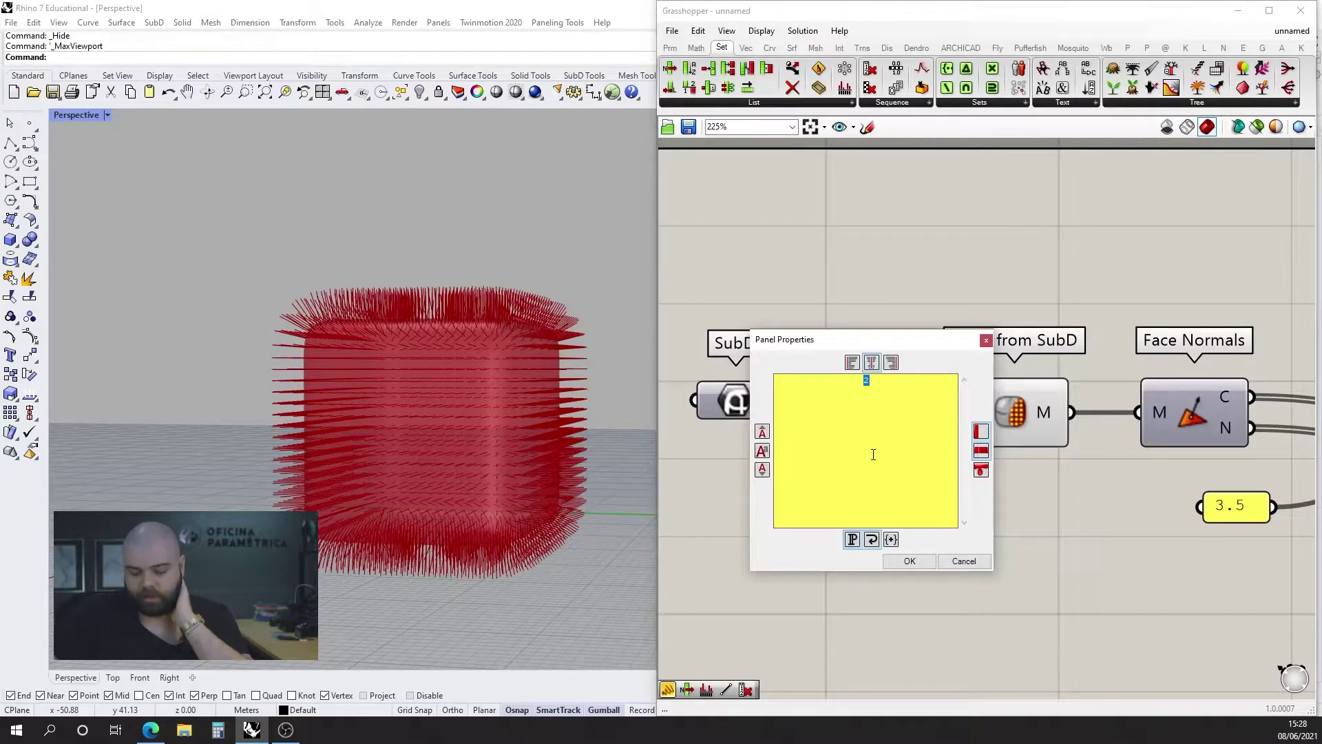
{"action": "left_click", "coordinate": [907, 560]}
{"action": "right_click_drag", "start_coordinate": [511, 470], "coordinate": [582, 444]}
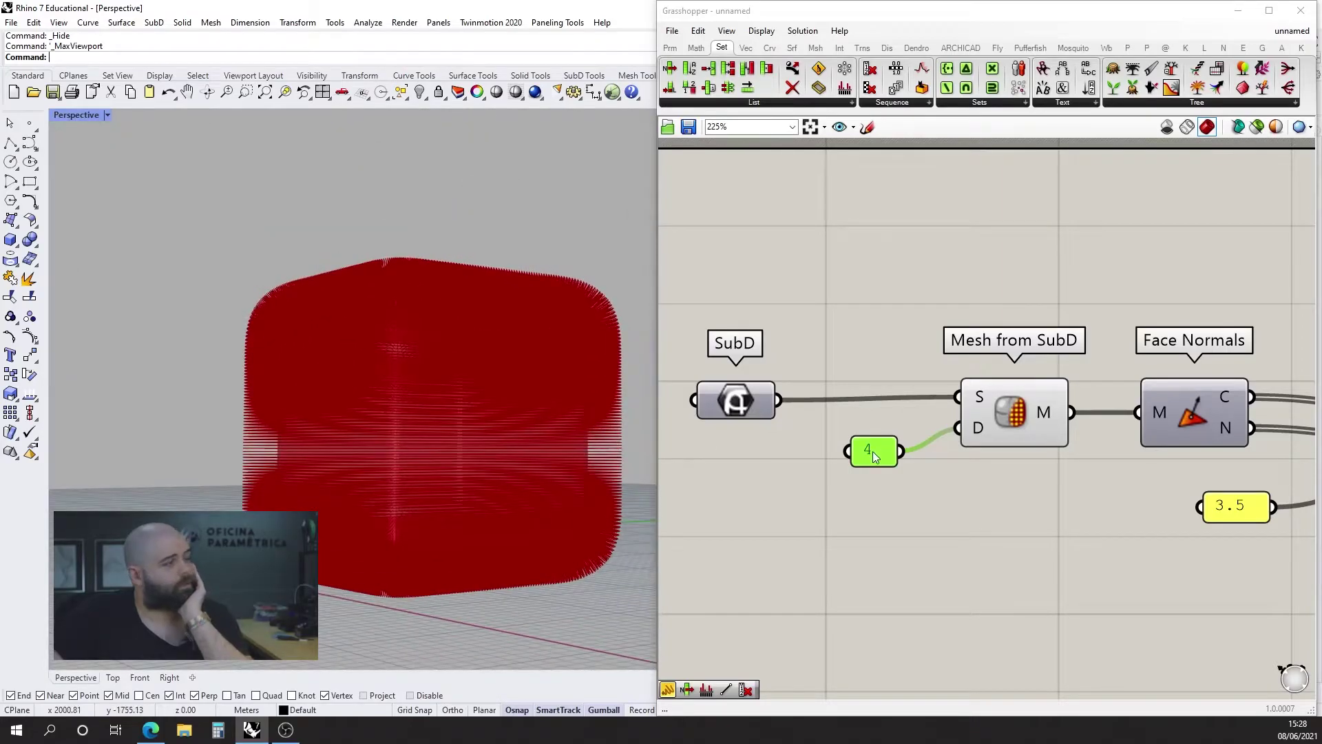
- Set the density panel of Mesh from SubD to 3 and check the rods from above
{"action": "double_click", "coordinate": [873, 452]}
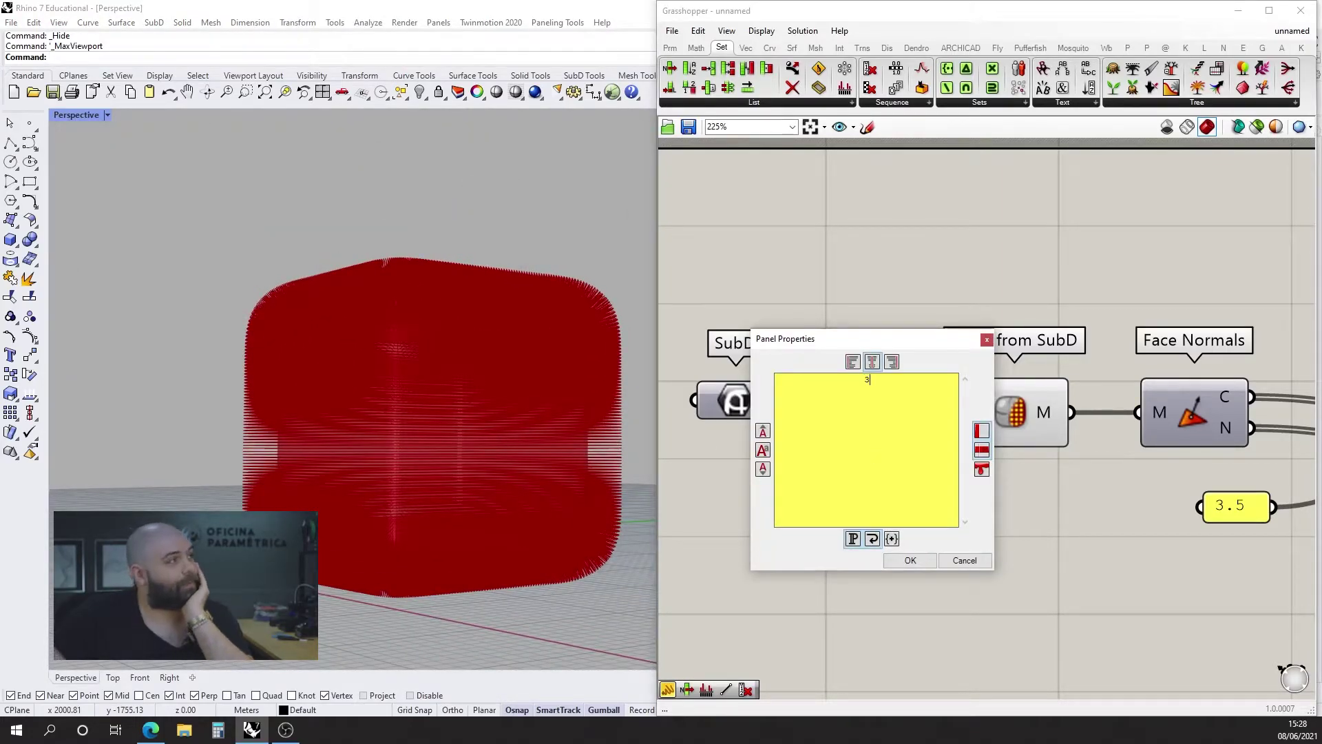
{"action": "left_click", "coordinate": [907, 561]}
{"action": "right_click_drag", "start_coordinate": [480, 447], "coordinate": [540, 487]}
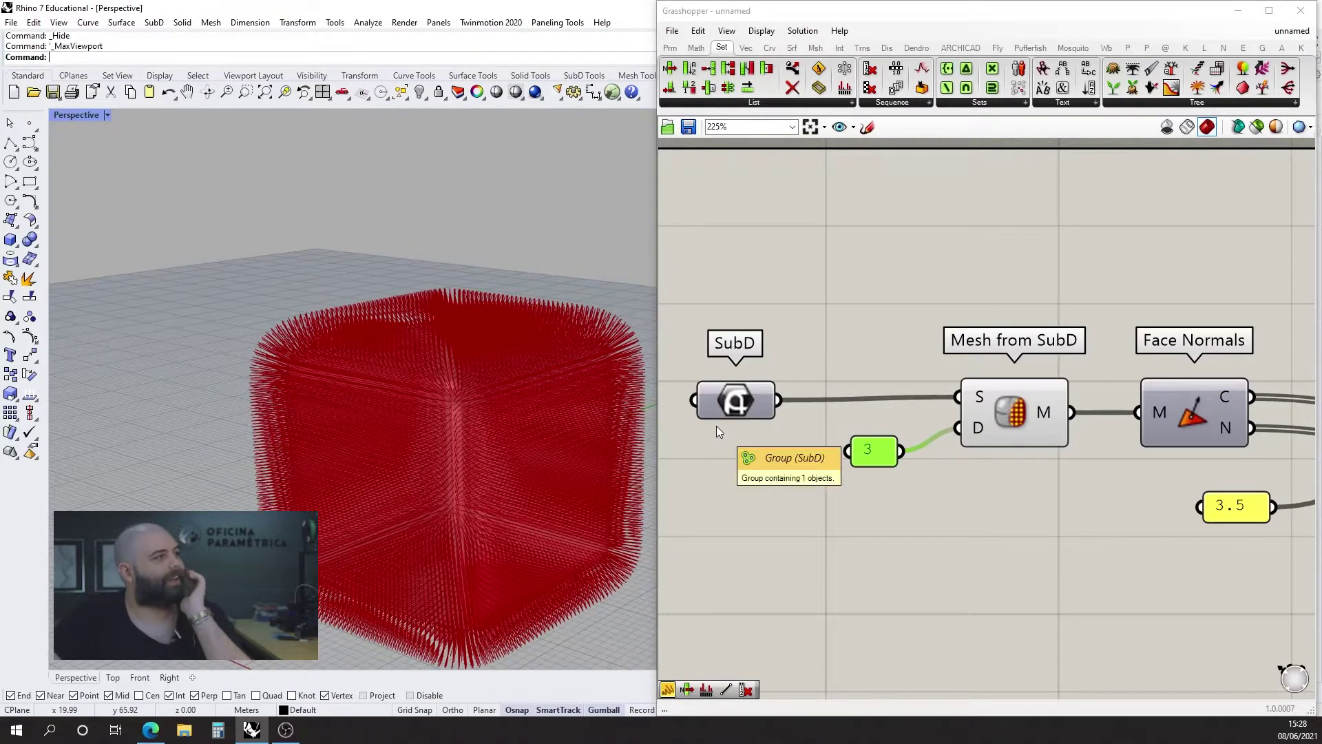
- Add a MeshPipe component to the right of Line SDL
{"action": "scroll", "coordinate": [709, 410], "scroll_direction": "down", "scroll_amount": 5}
{"action": "scroll", "coordinate": [940, 426], "scroll_direction": "up", "scroll_amount": 4}
{"action": "left_click", "coordinate": [941, 426]}
{"action": "left_click_drag", "start_coordinate": [940, 425], "coordinate": [915, 416]}
{"action": "mouse_move", "coordinate": [924, 417]}
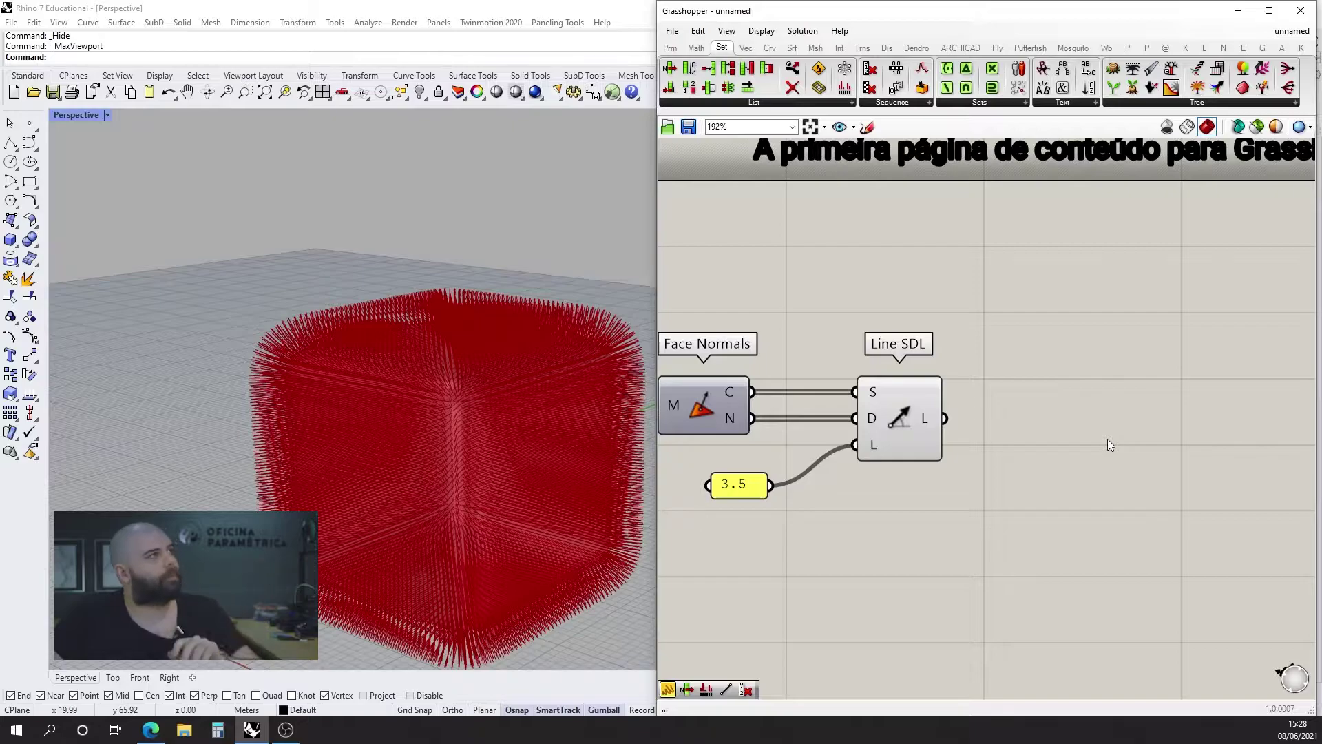
{"action": "type", "text": "M"}
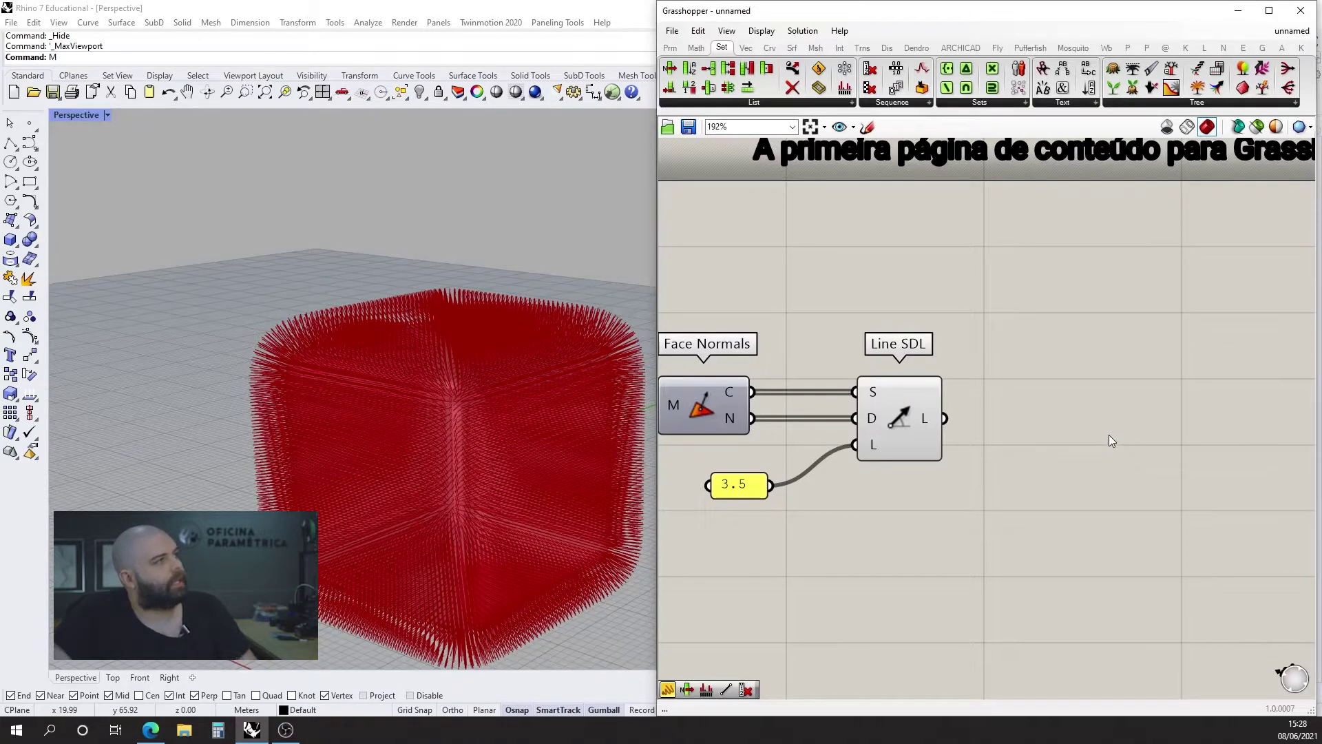
{"action": "double_click", "coordinate": [1109, 441]}
{"action": "type", "text": "mesh pip"}
{"action": "key", "text": "BackSpace"}
{"action": "key", "text": "BackSpace"}
{"action": "key", "text": "BackSpace"}
{"action": "key", "text": "BackSpace"}
{"action": "type", "text": "pip"}
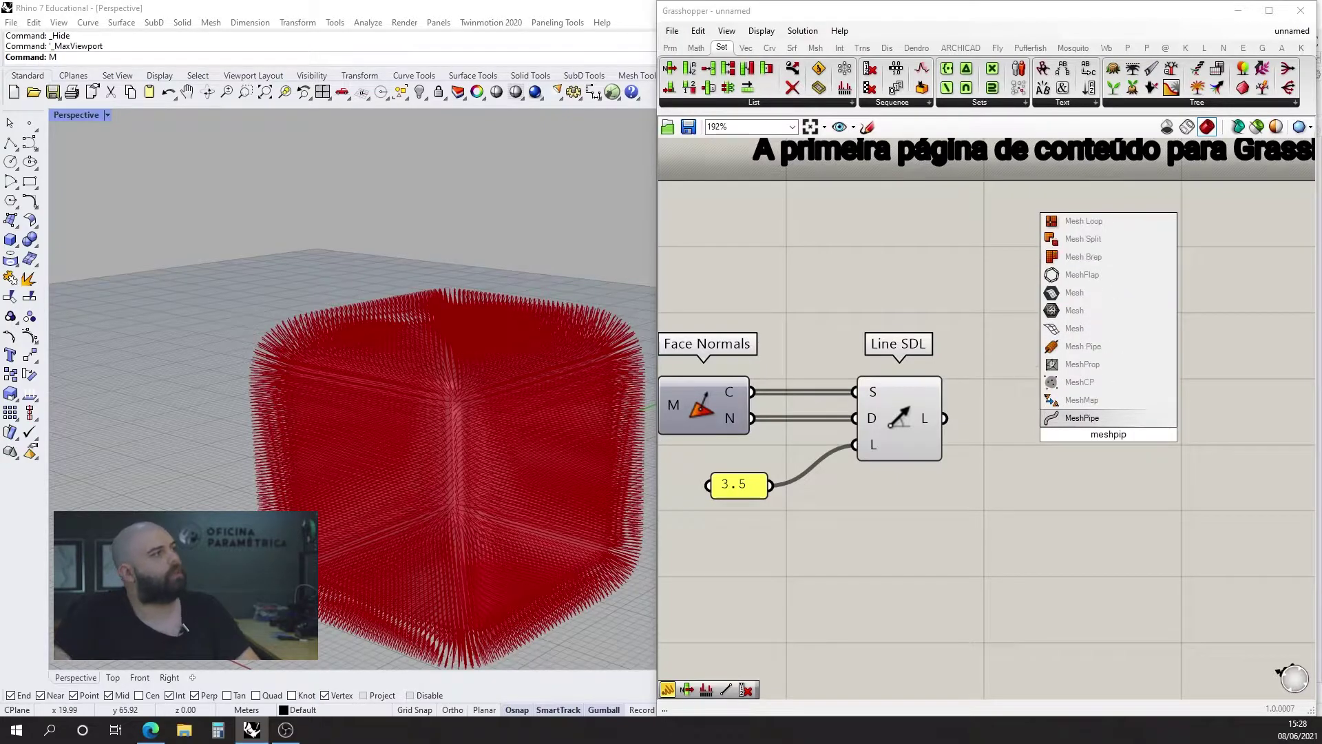
{"action": "left_click", "coordinate": [1077, 420]}
- Give MeshPipe more space beside Line SDL and locate which plugin category it belongs to
{"action": "scroll", "coordinate": [971, 424], "scroll_direction": "down", "scroll_amount": 2}
{"action": "scroll", "coordinate": [1071, 419], "scroll_direction": "up", "scroll_amount": 2}
{"action": "left_click", "coordinate": [1067, 423]}
{"action": "left_click_drag", "start_coordinate": [1068, 418], "coordinate": [1106, 469]}
{"action": "left_click", "coordinate": [1142, 386]}
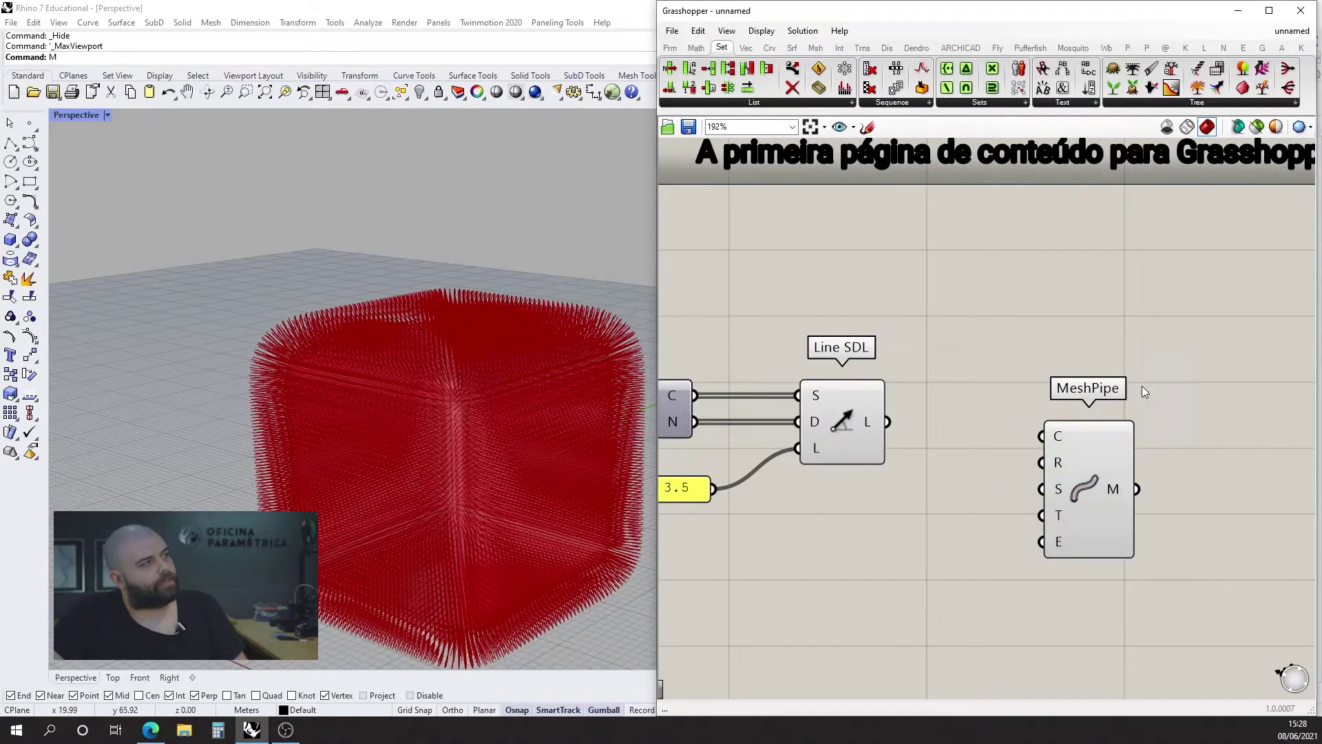
{"action": "left_click", "coordinate": [1086, 490], "text": "ctrl+alt"}
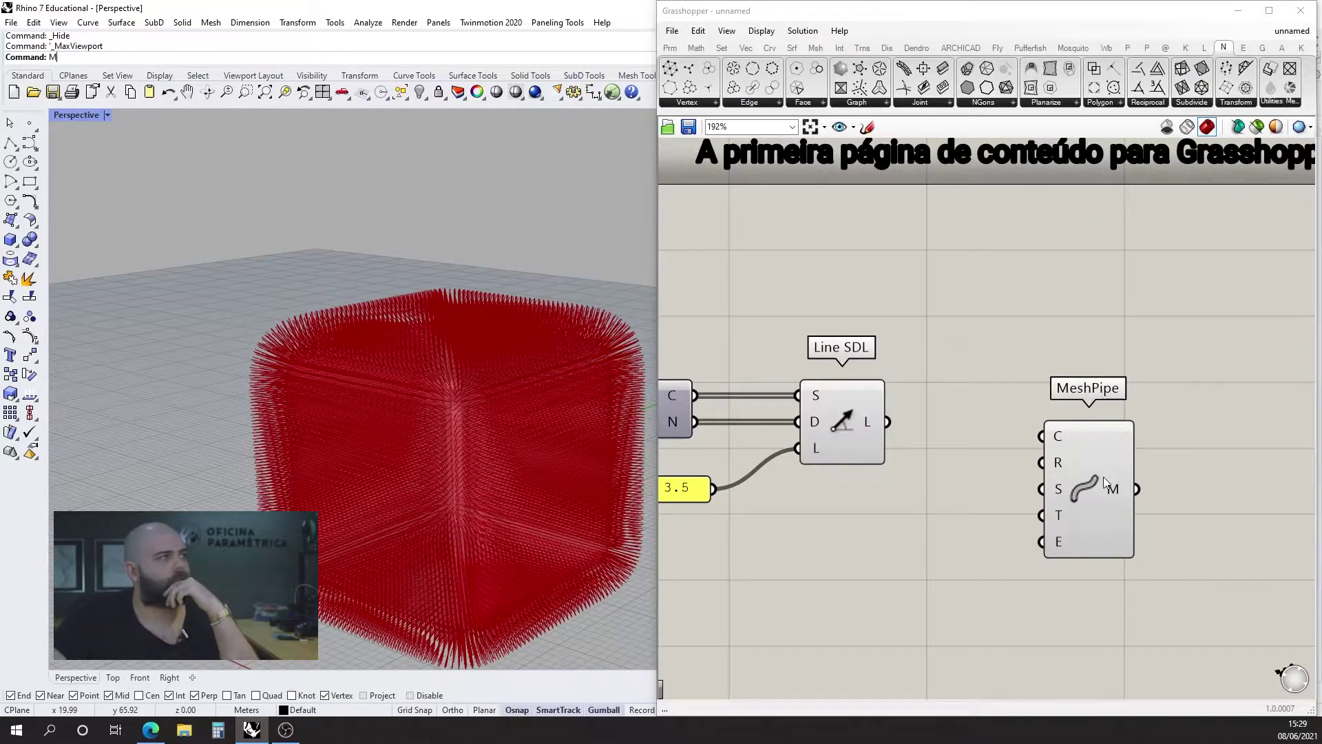
{"action": "left_click_drag", "start_coordinate": [1105, 484], "coordinate": [1162, 454]}
{"action": "left_click_drag", "start_coordinate": [1042, 307], "coordinate": [1165, 583]}
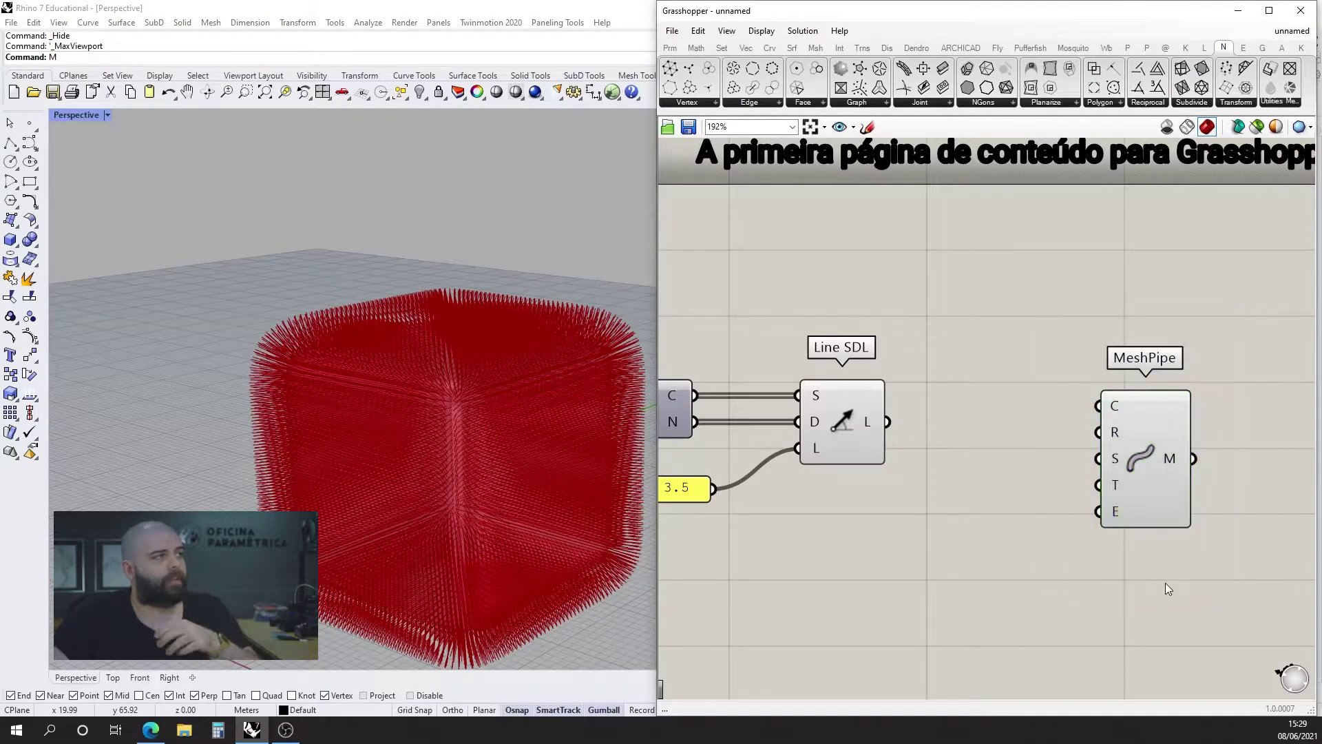
- Try placing a standard Pipe component below MeshPipe for comparison
{"action": "double_click", "coordinate": [1171, 584]}
{"action": "type", "text": "pipe"}
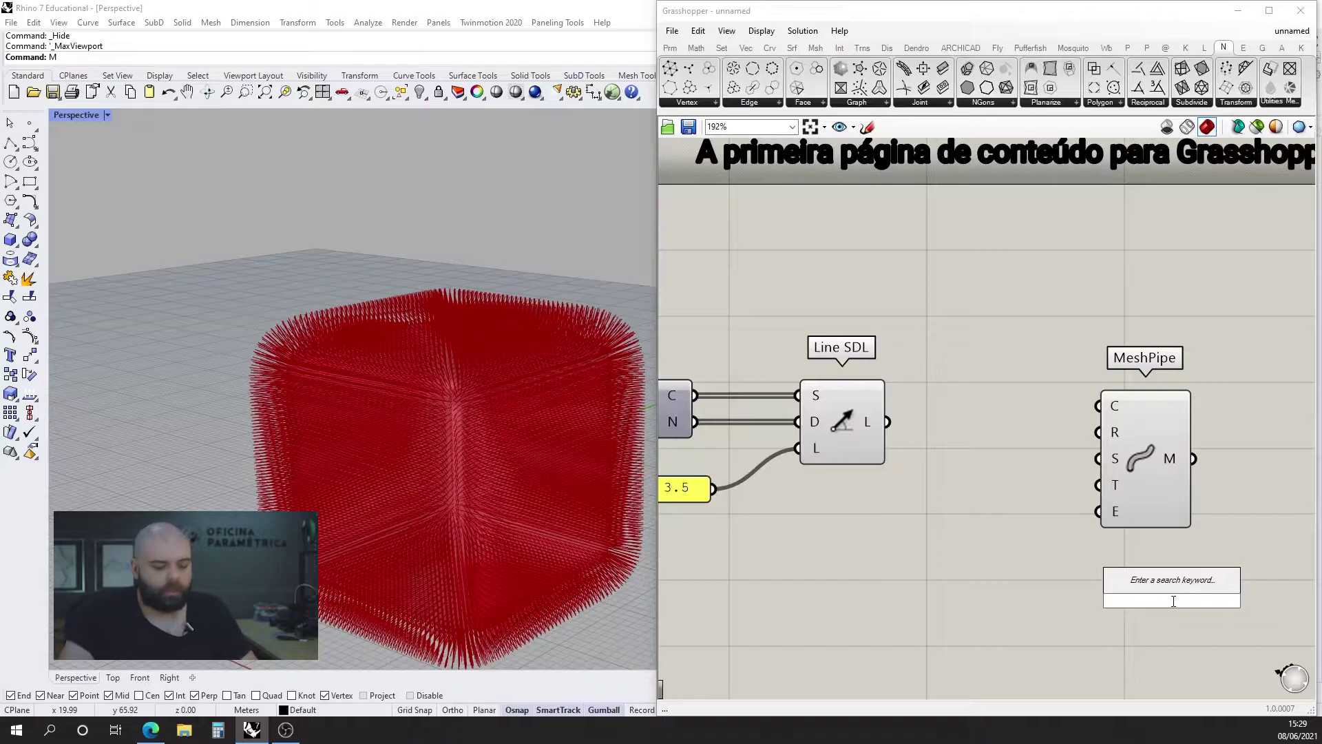
{"action": "left_click", "coordinate": [1162, 587]}
{"action": "left_click_drag", "start_coordinate": [1164, 611], "coordinate": [1124, 653]}
{"action": "left_click", "coordinate": [1094, 609]}
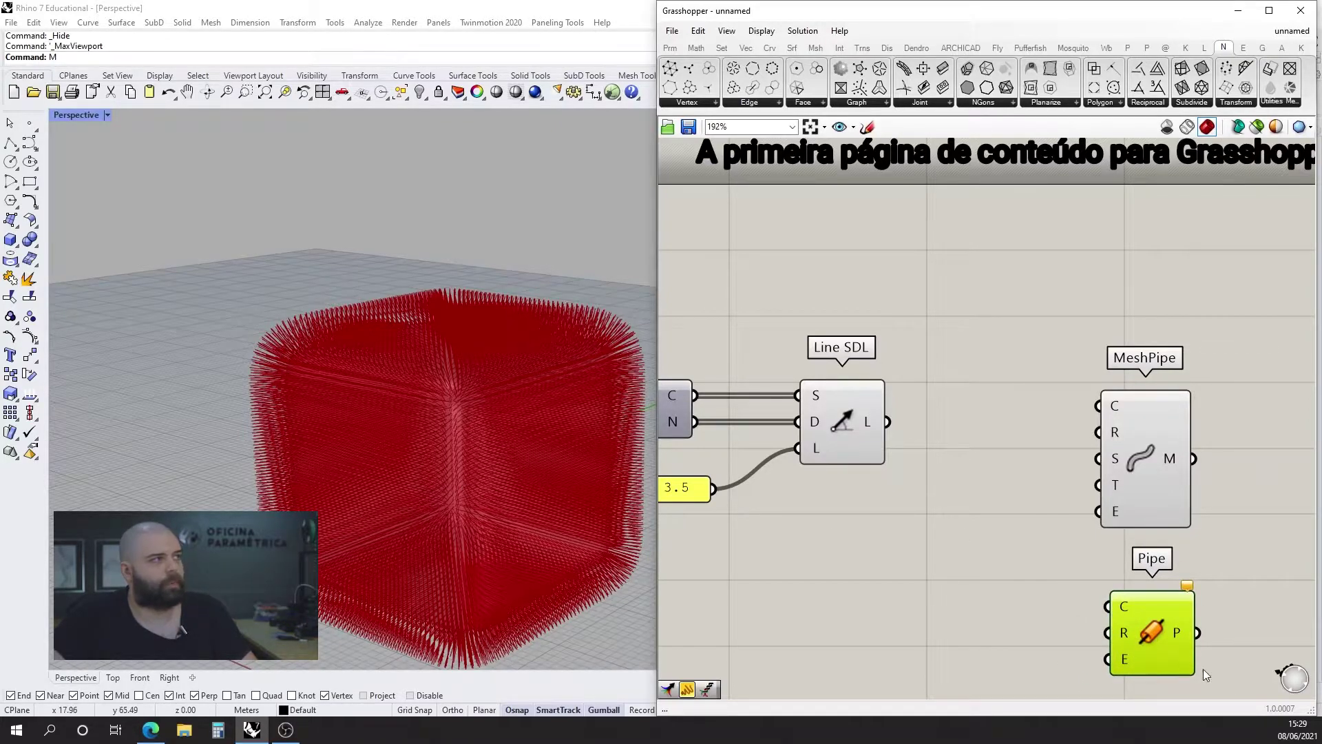
{"action": "key", "text": "Delete"}
- Align MeshPipe with Line SDL and inspect its curve and sides inputs
{"action": "left_click_drag", "start_coordinate": [1154, 471], "coordinate": [1127, 484]}
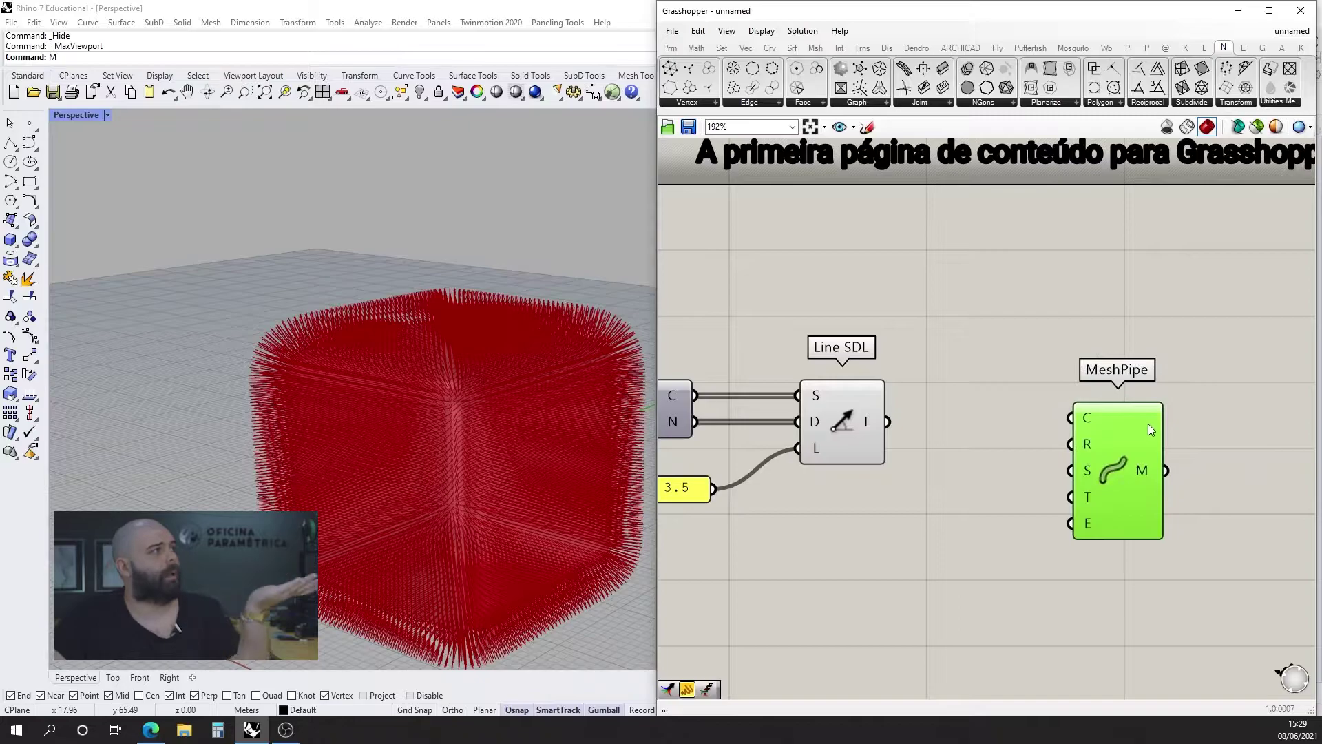
{"action": "scroll", "coordinate": [1149, 422], "scroll_direction": "down", "scroll_amount": 5}
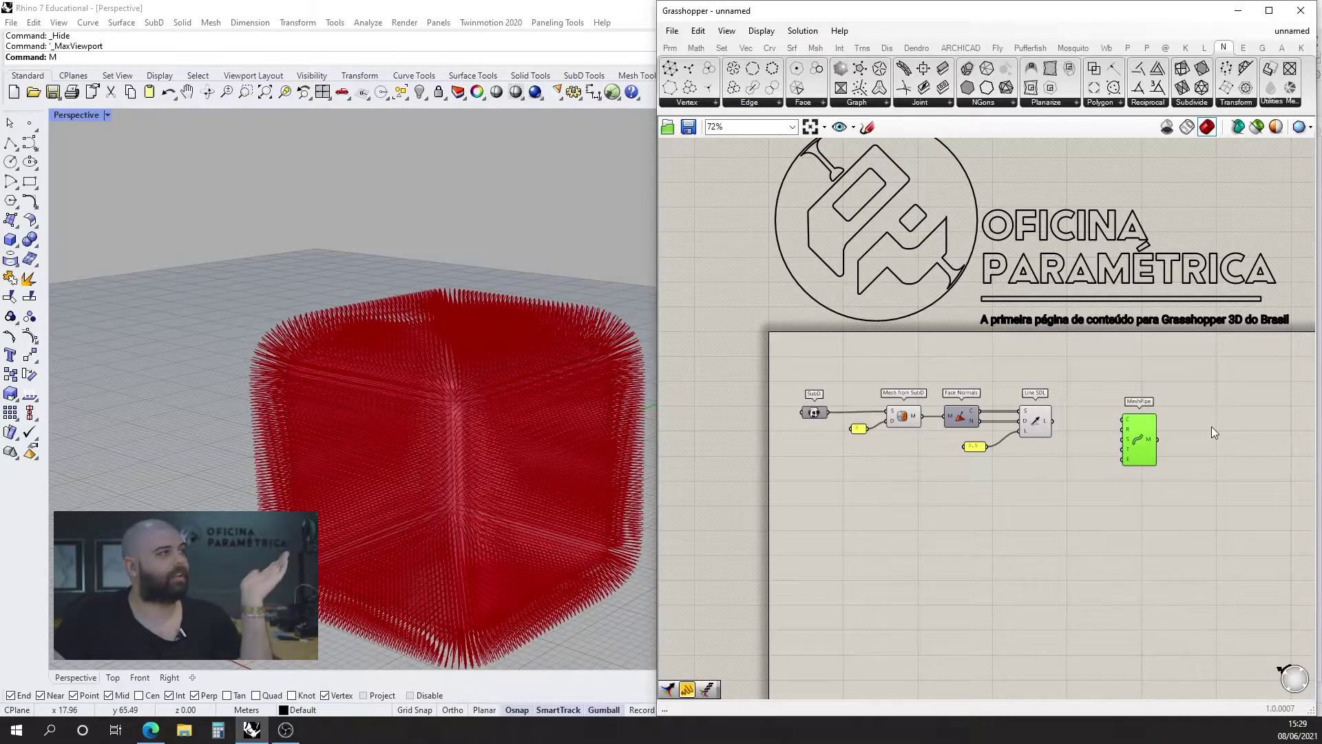
{"action": "scroll", "coordinate": [1204, 430], "scroll_direction": "up", "scroll_amount": 5}
{"action": "left_click_drag", "start_coordinate": [1089, 400], "coordinate": [1091, 392]}
{"action": "left_click", "coordinate": [1089, 384]}
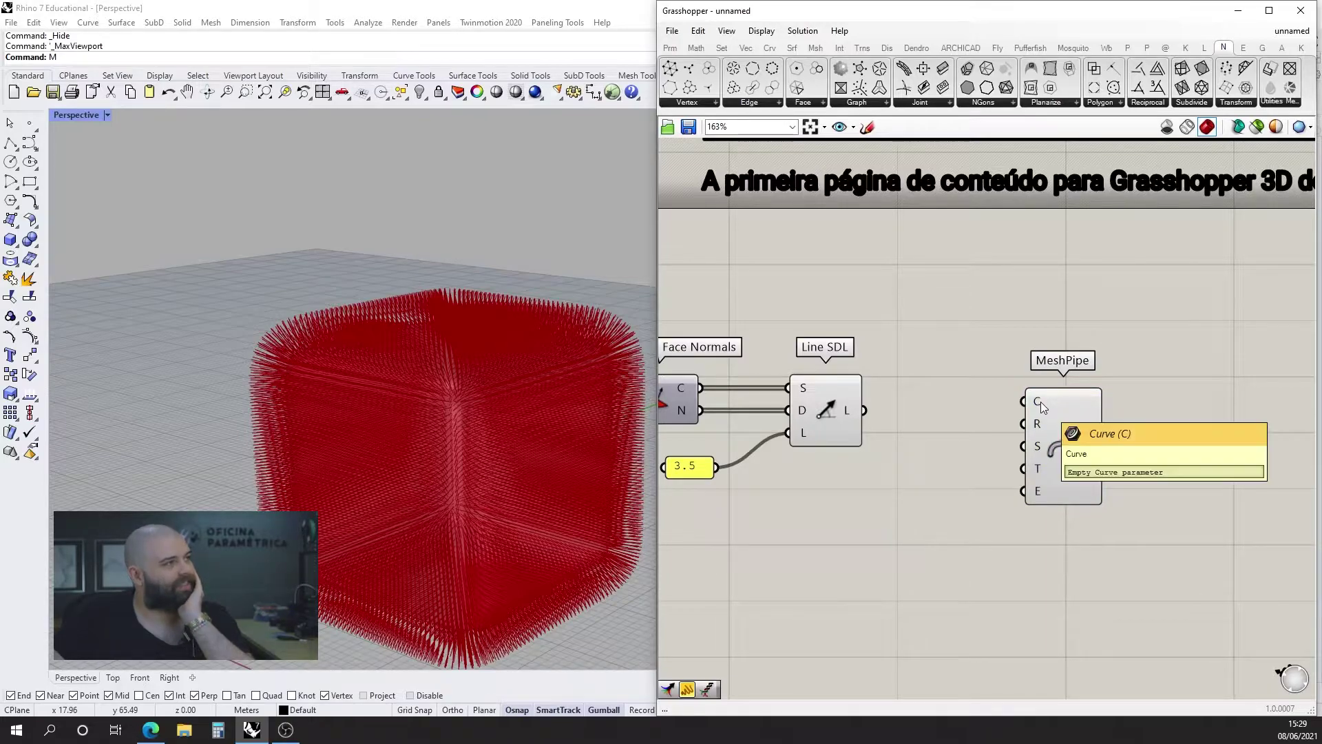
{"action": "mouse_move", "coordinate": [1039, 445]}
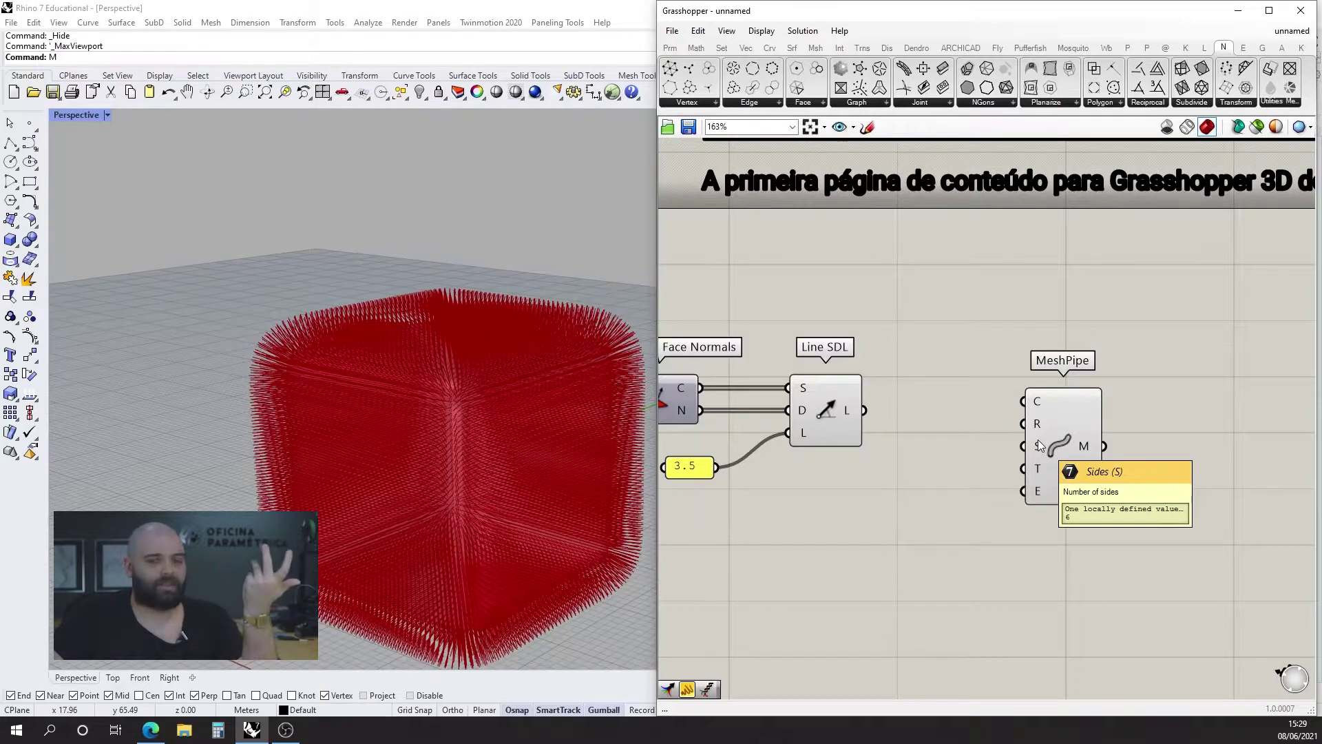
- Move MeshPipe away from Line SDL and feed its radius input from a new panel with the value .15 beside it
{"action": "left_click_drag", "start_coordinate": [1039, 439], "coordinate": [1104, 436]}
{"action": "double_click", "coordinate": [976, 478]}
{"action": "type", "text": "//.15"}
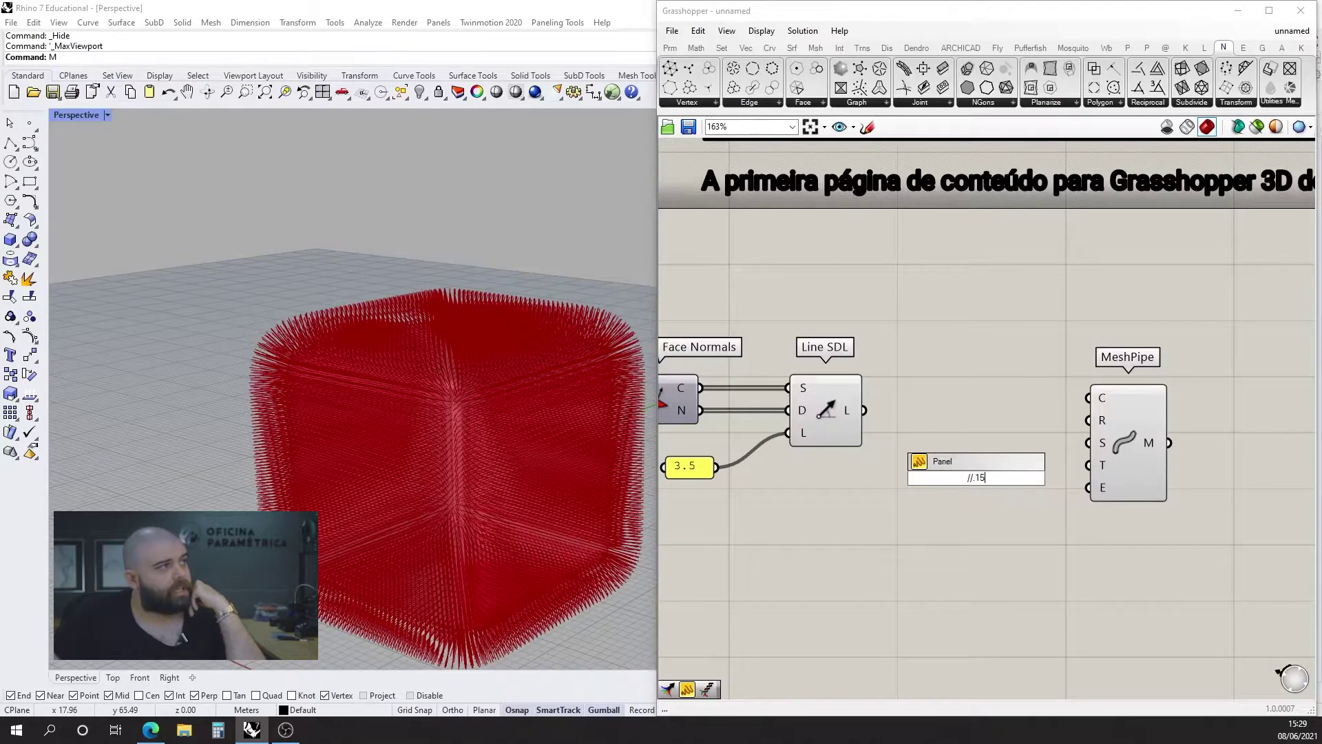
{"action": "key", "text": "Return"}
{"action": "left_click_drag", "start_coordinate": [1003, 477], "coordinate": [1087, 420]}
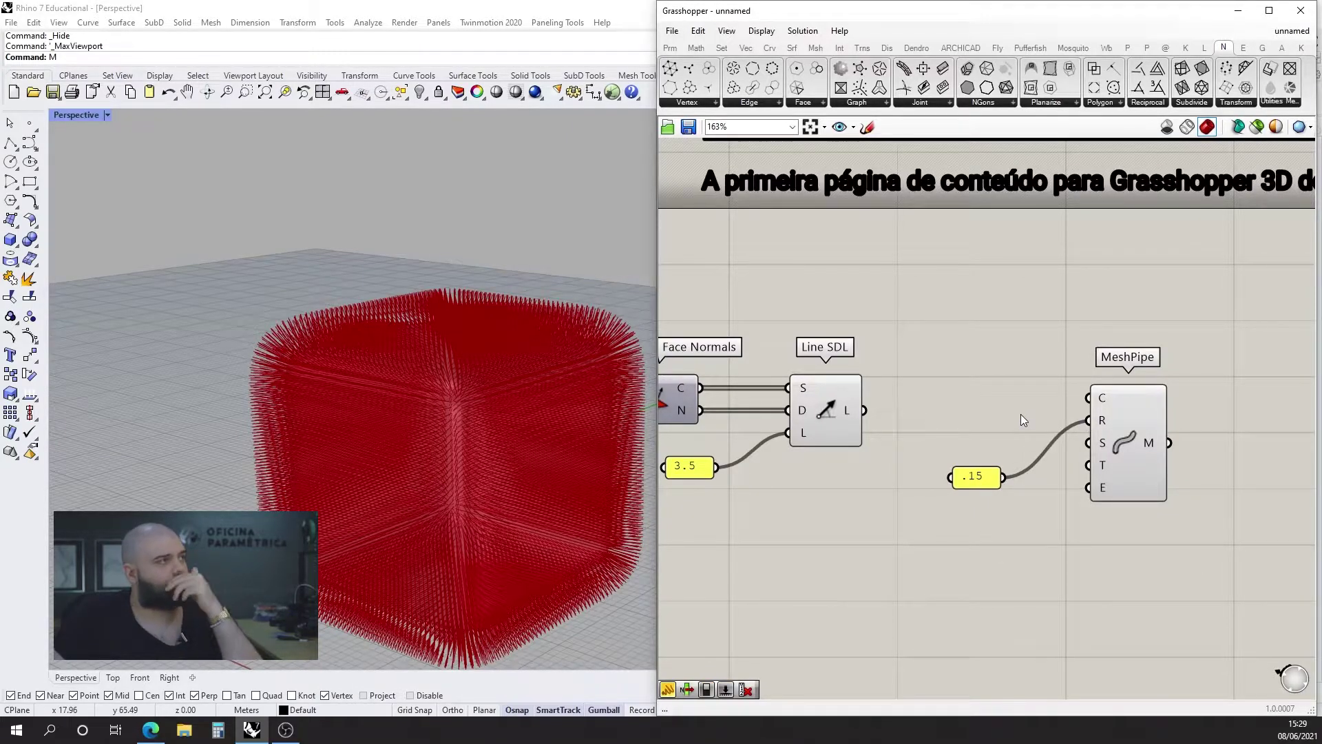
{"action": "left_click_drag", "start_coordinate": [977, 485], "coordinate": [1043, 427]}
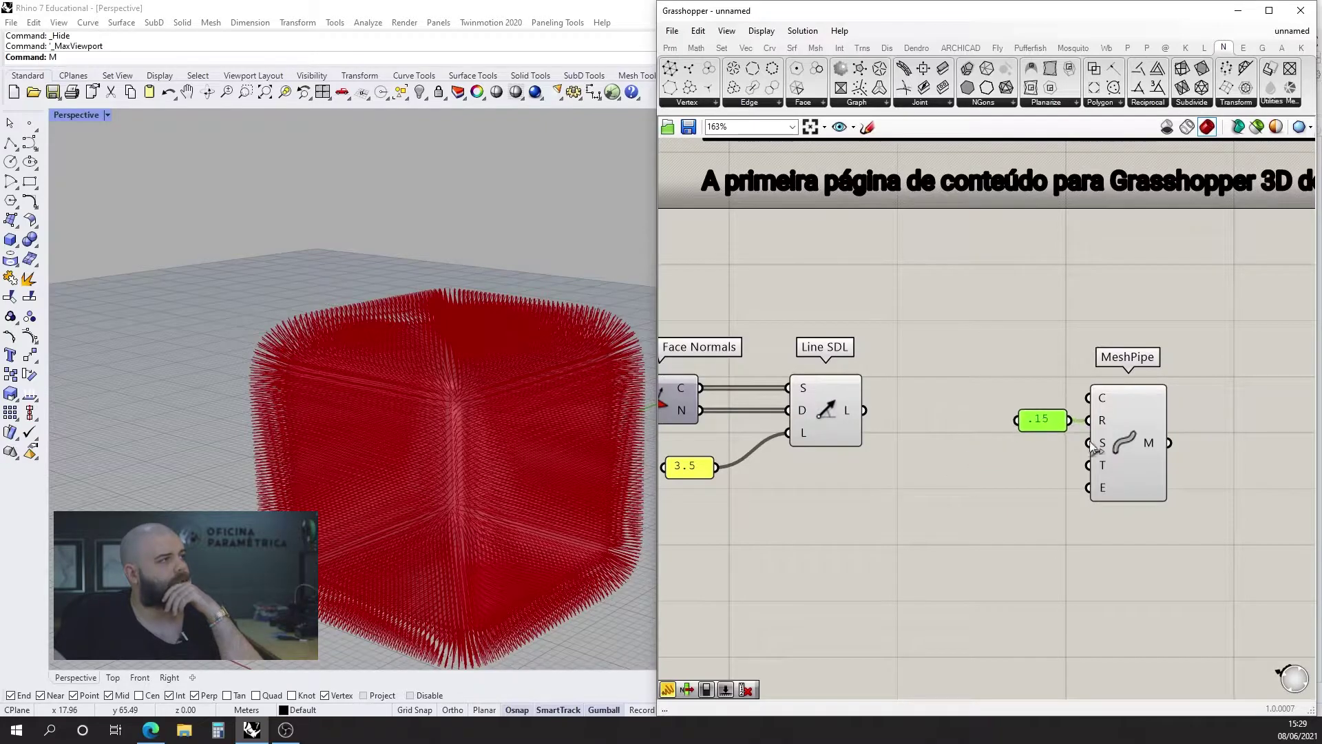
- Feed MeshPipe's sides input from a new panel with the value 3 and connect the Line SDL output as its curves
{"action": "double_click", "coordinate": [1055, 480]}
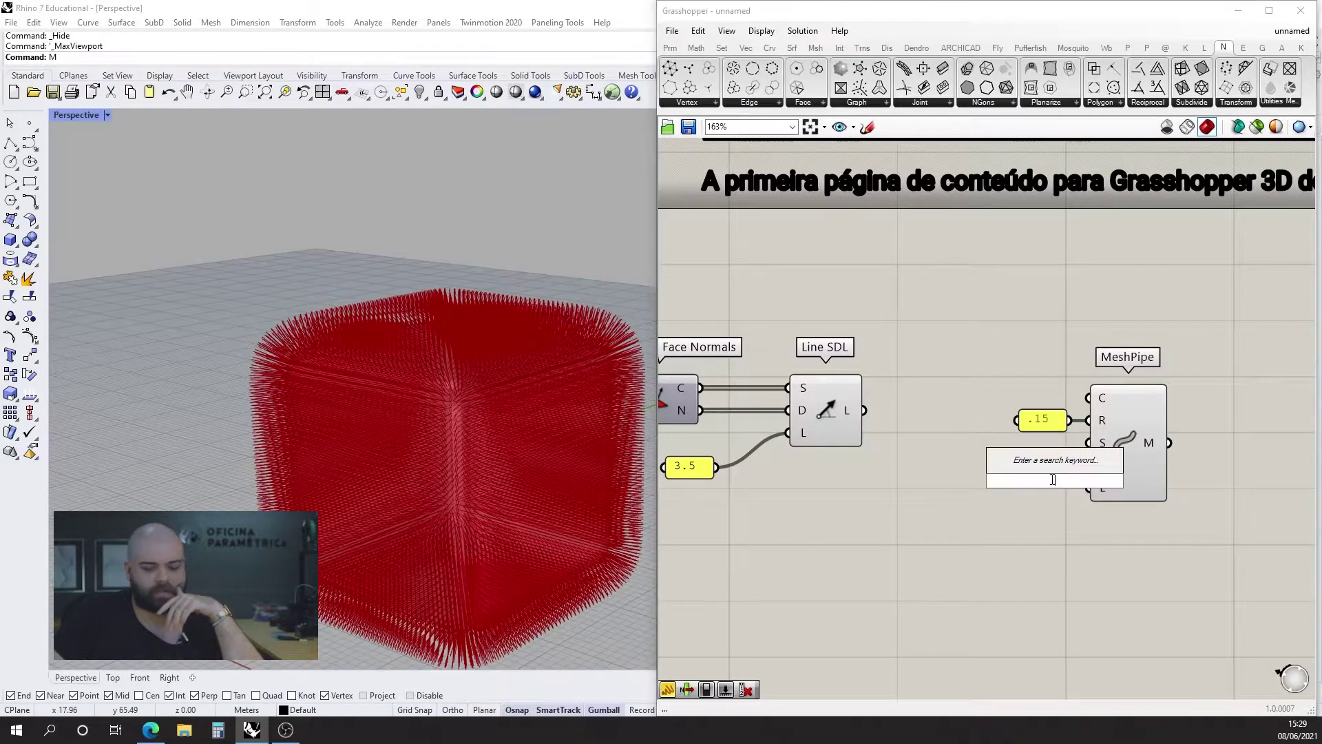
{"action": "type", "text": "//3"}
{"action": "key", "text": "Return"}
{"action": "left_click_drag", "start_coordinate": [1056, 480], "coordinate": [1088, 443]}
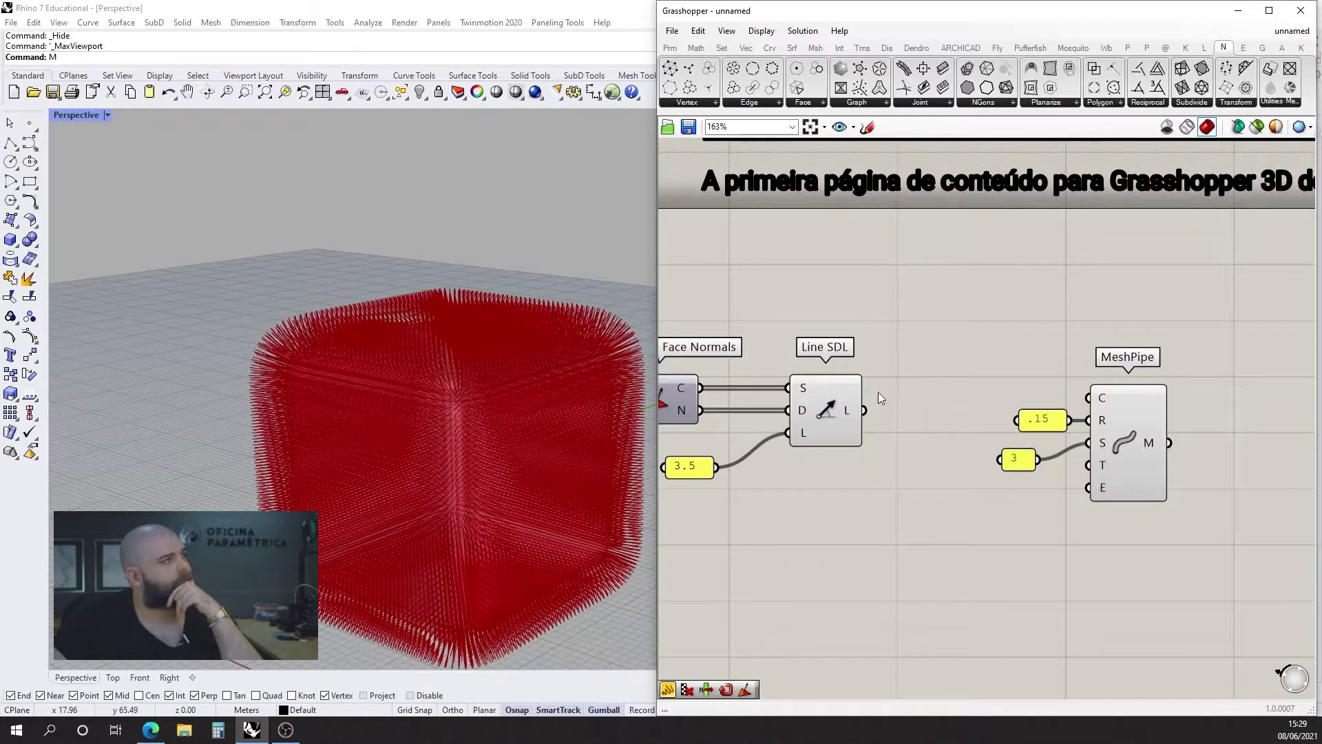
{"action": "left_click_drag", "start_coordinate": [871, 411], "coordinate": [1089, 397]}
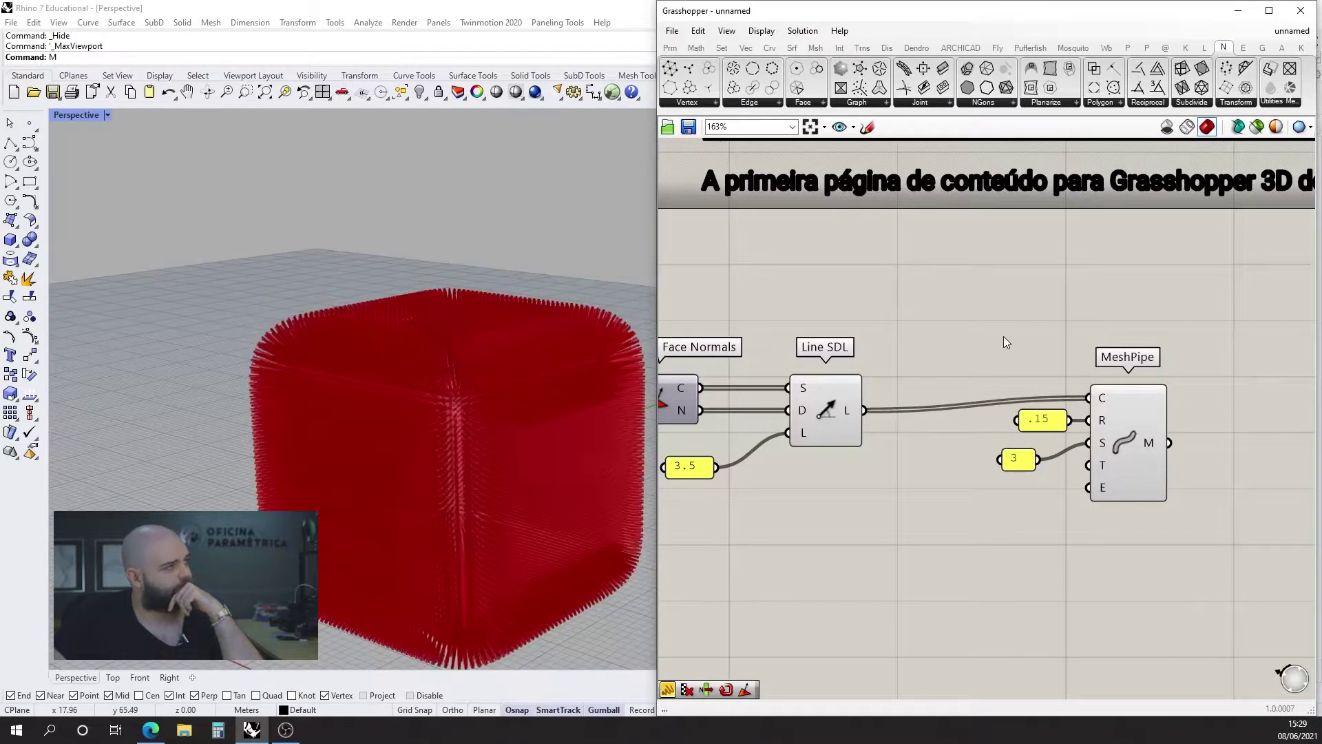
- Move MeshPipe and its two value panels closer to Line SDL as one group
{"action": "scroll", "coordinate": [1029, 337], "scroll_direction": "down", "scroll_amount": 3}
{"action": "scroll", "coordinate": [1029, 337], "scroll_direction": "up", "scroll_amount": 3}
{"action": "left_click_drag", "start_coordinate": [1159, 531], "coordinate": [981, 350]}
{"action": "left_click_drag", "start_coordinate": [1087, 376], "coordinate": [993, 428]}
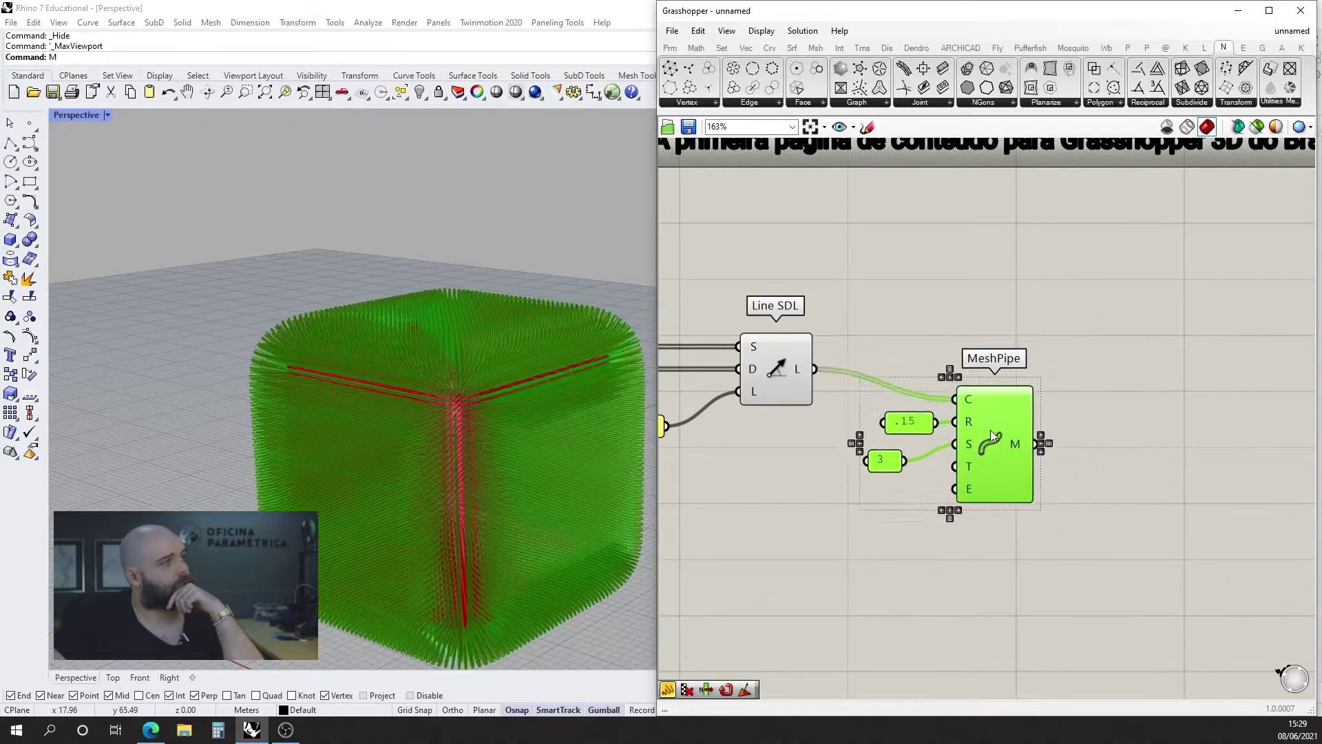
{"action": "mouse_move", "coordinate": [384, 368]}
{"action": "right_mouse_down"}
{"action": "mouse_move", "coordinate": [342, 361]}
{"action": "mouse_move", "coordinate": [419, 365]}
{"action": "mouse_move", "coordinate": [389, 343]}
{"action": "right_mouse_up"}
{"action": "left_click", "coordinate": [773, 306]}
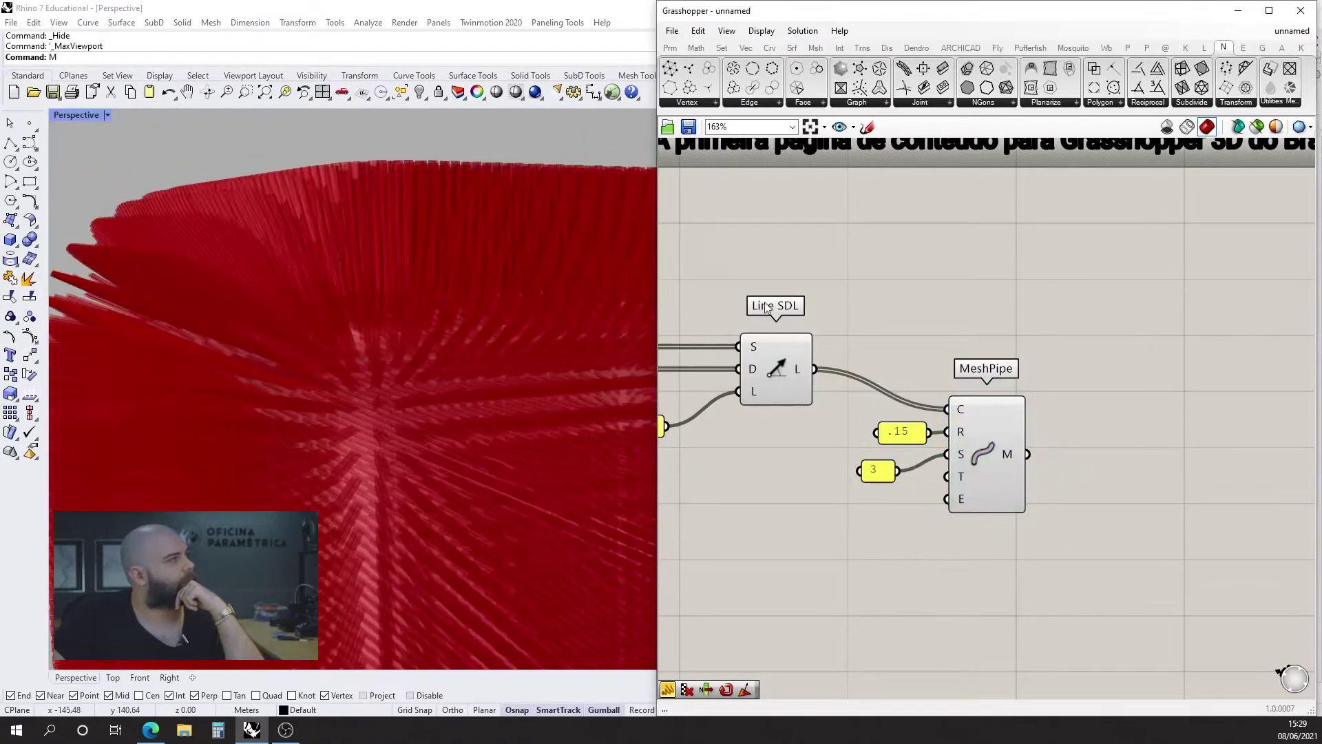
- Add a Custom Preview component after MeshPipe and connect the piped mesh to its geometry input
{"action": "double_click", "coordinate": [1042, 432]}
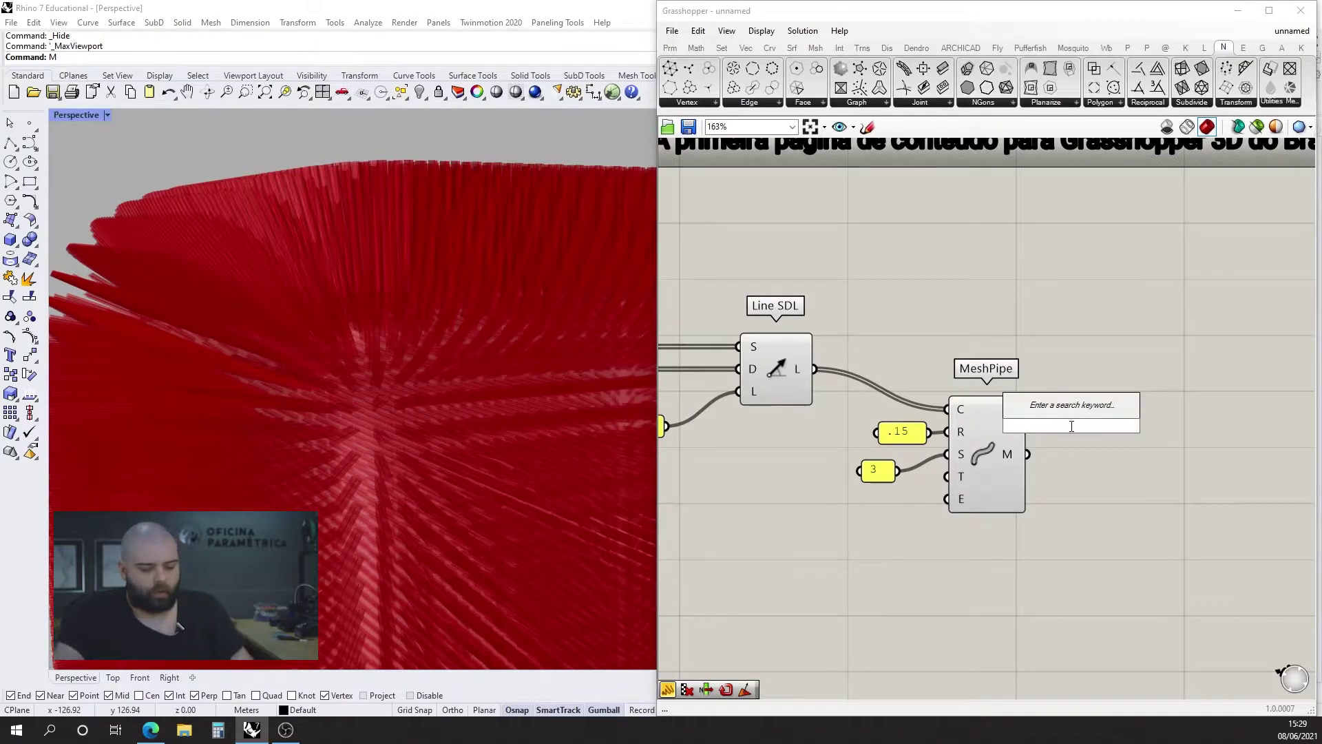
{"action": "type", "text": "customprev"}
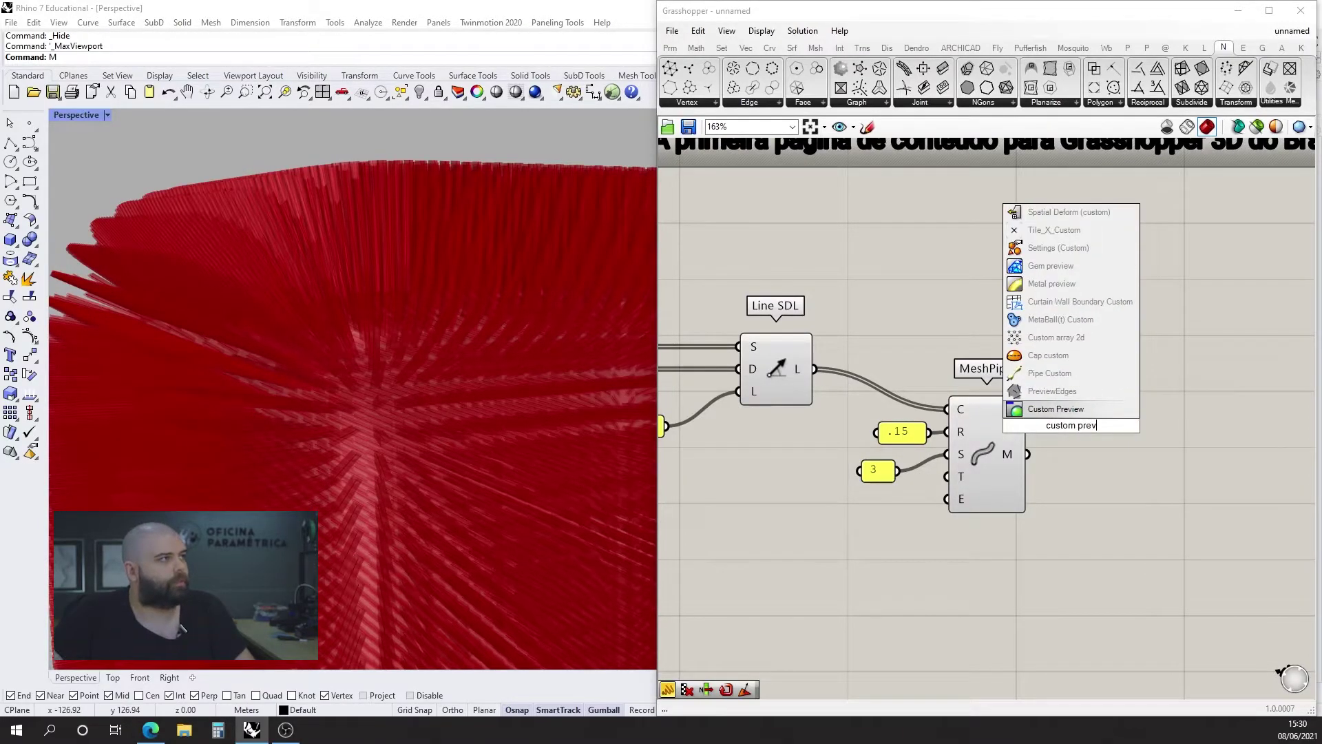
{"action": "left_click", "coordinate": [1072, 412]}
{"action": "scroll", "coordinate": [1031, 429], "scroll_direction": "down", "scroll_amount": 4}
{"action": "left_click_drag", "start_coordinate": [1060, 428], "coordinate": [1126, 428]}
{"action": "scroll", "coordinate": [1054, 460], "scroll_direction": "up", "scroll_amount": 3}
{"action": "left_click_drag", "start_coordinate": [1007, 421], "coordinate": [1169, 460]}
- Add a Colour Swatch for the Custom Preview's material input and set its colour to a slightly greyish white
{"action": "double_click", "coordinate": [1050, 524]}
{"action": "type", "text": "swatch"}
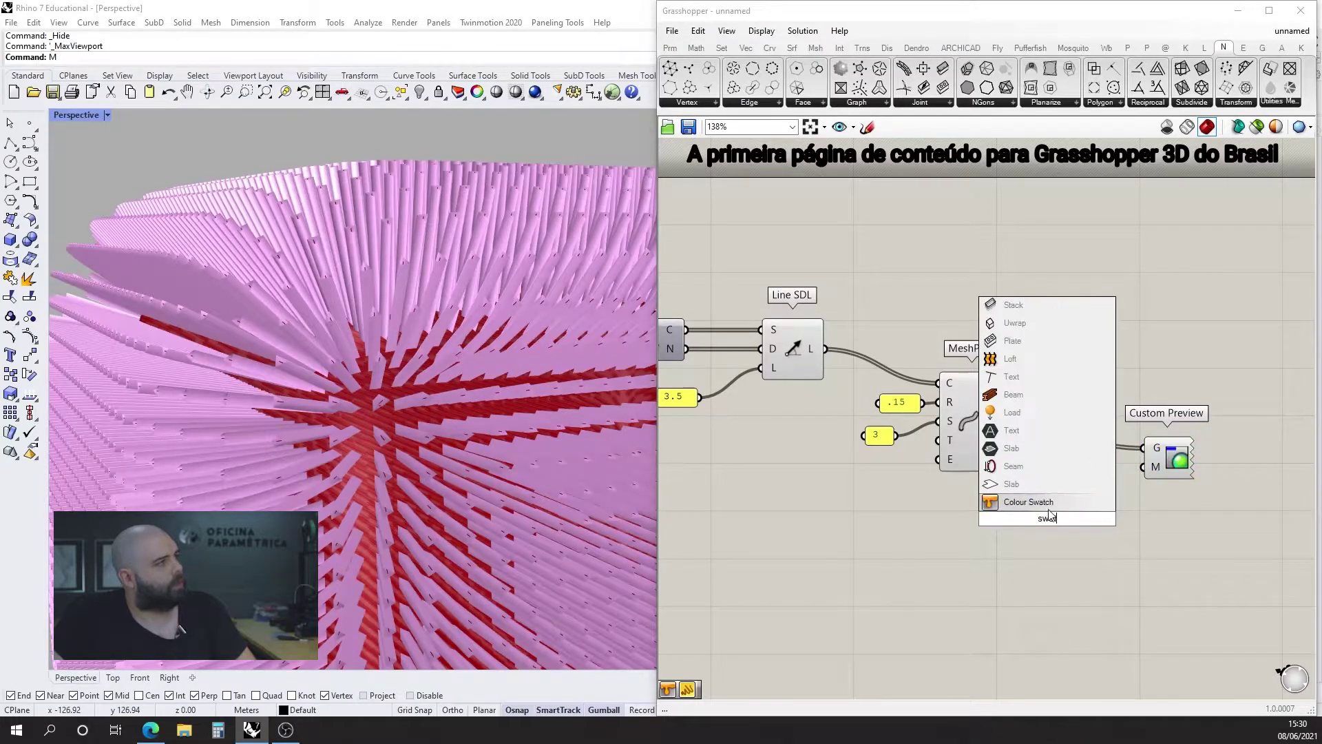
{"action": "key", "text": "Return"}
{"action": "left_click_drag", "start_coordinate": [1093, 518], "coordinate": [1124, 491]}
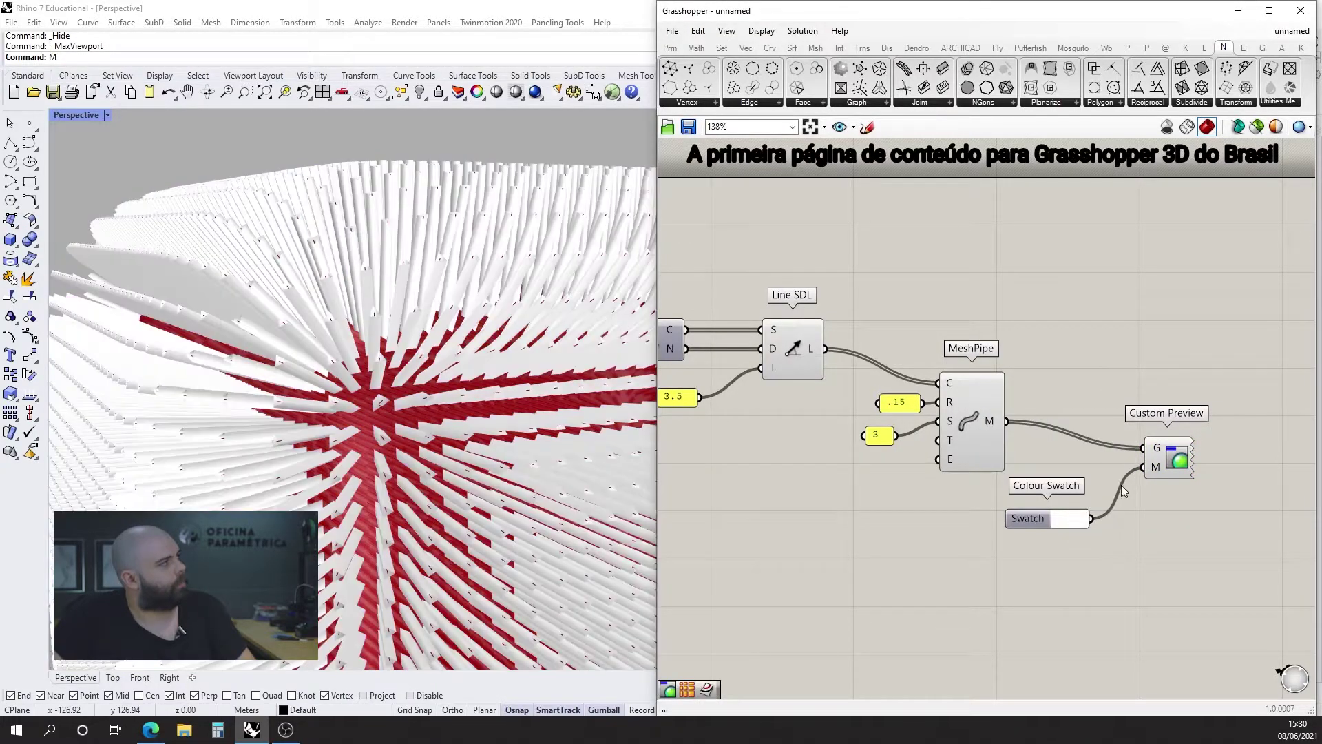
{"action": "left_click", "coordinate": [1066, 525]}
{"action": "left_click_drag", "start_coordinate": [1186, 651], "coordinate": [1175, 651]}
{"action": "left_click", "coordinate": [978, 592]}
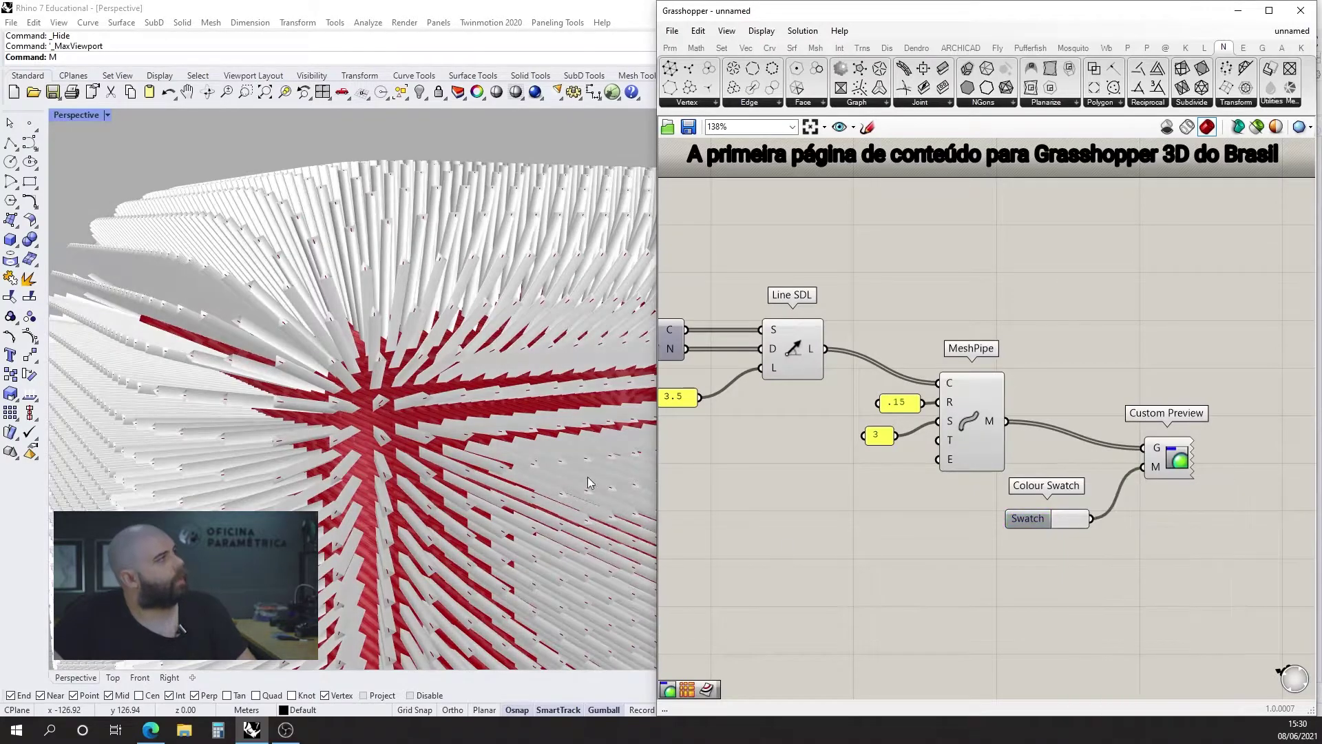
- Set the number of MeshPipe sides to 6
{"action": "scroll", "coordinate": [397, 404], "scroll_direction": "up", "scroll_amount": 8}
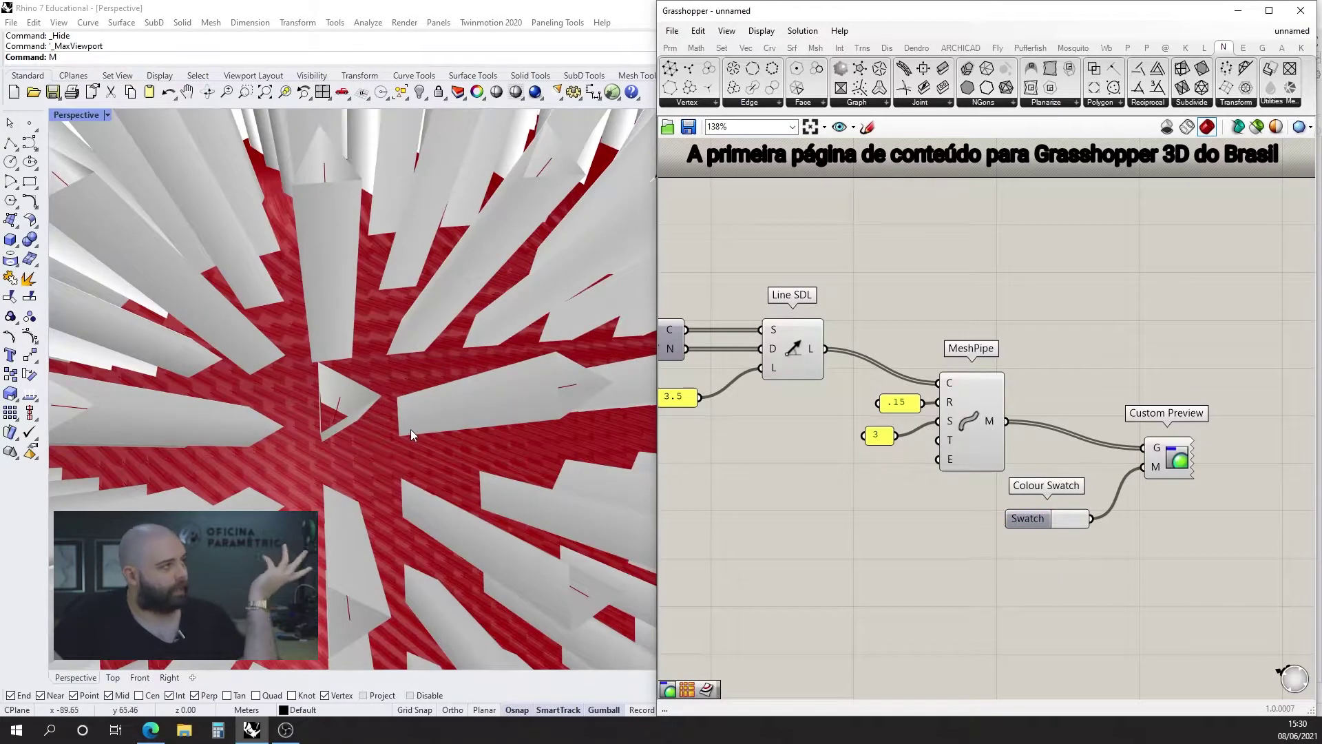
{"action": "scroll", "coordinate": [875, 432], "scroll_direction": "up", "scroll_amount": 3}
{"action": "double_click", "coordinate": [877, 428]}
{"action": "type", "text": "6"}
{"action": "left_click", "coordinate": [916, 538]}
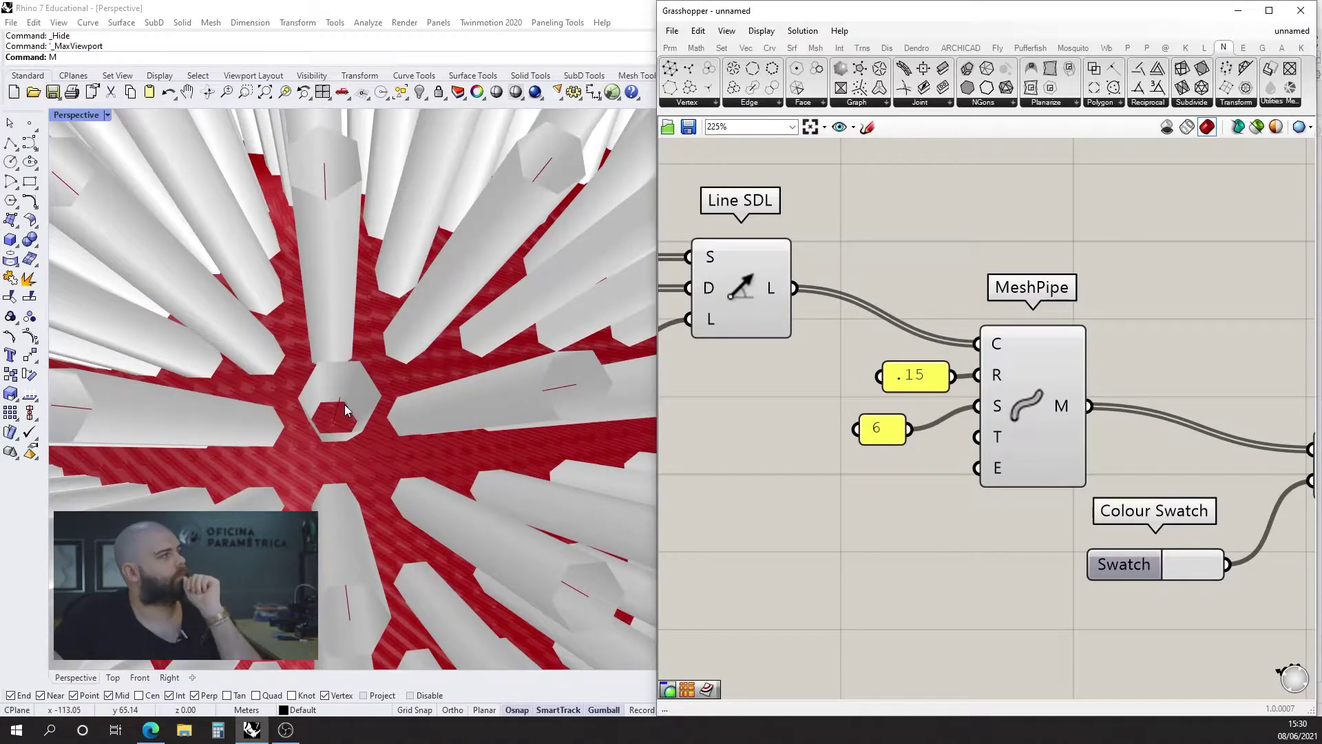
- Duplicate the Custom Preview and Colour Swatch pair near Mesh from SubD and connect that mesh to the copy's geometry input
{"action": "scroll", "coordinate": [344, 404], "scroll_direction": "down", "scroll_amount": 8}
{"action": "scroll", "coordinate": [423, 396], "scroll_direction": "up", "scroll_amount": 3}
{"action": "scroll", "coordinate": [423, 396], "scroll_direction": "down", "scroll_amount": 8}
{"action": "mouse_move", "coordinate": [423, 396]}
{"action": "right_mouse_down"}
{"action": "mouse_move", "coordinate": [392, 433]}
{"action": "mouse_move", "coordinate": [432, 395]}
{"action": "mouse_move", "coordinate": [407, 392]}
{"action": "mouse_move", "coordinate": [430, 403]}
{"action": "right_mouse_up"}
{"action": "scroll", "coordinate": [393, 433], "scroll_direction": "up", "scroll_amount": 10}
{"action": "scroll", "coordinate": [432, 417], "scroll_direction": "up", "scroll_amount": 2}
{"action": "scroll", "coordinate": [1144, 478], "scroll_direction": "down", "scroll_amount": 5}
{"action": "left_click_drag", "start_coordinate": [1267, 551], "coordinate": [1149, 468]}
{"action": "key", "text": "ctrl+c"}
{"action": "key", "text": "ctrl+v"}
{"action": "left_click_drag", "start_coordinate": [1229, 480], "coordinate": [786, 473], "text": "alt"}
{"action": "left_click_drag", "start_coordinate": [858, 400], "coordinate": [770, 466]}
- Set the duplicated Colour Swatch to dark grey for the inner box
{"action": "scroll", "coordinate": [727, 514], "scroll_direction": "up", "scroll_amount": 3}
{"action": "left_click", "coordinate": [729, 518]}
{"action": "left_click_drag", "start_coordinate": [819, 651], "coordinate": [775, 650]}
{"action": "left_click", "coordinate": [936, 552]}
- Turn off the SubD component's preview while keeping the inner box's Custom Preview displayed
{"action": "scroll", "coordinate": [895, 538], "scroll_direction": "down", "scroll_amount": 4}
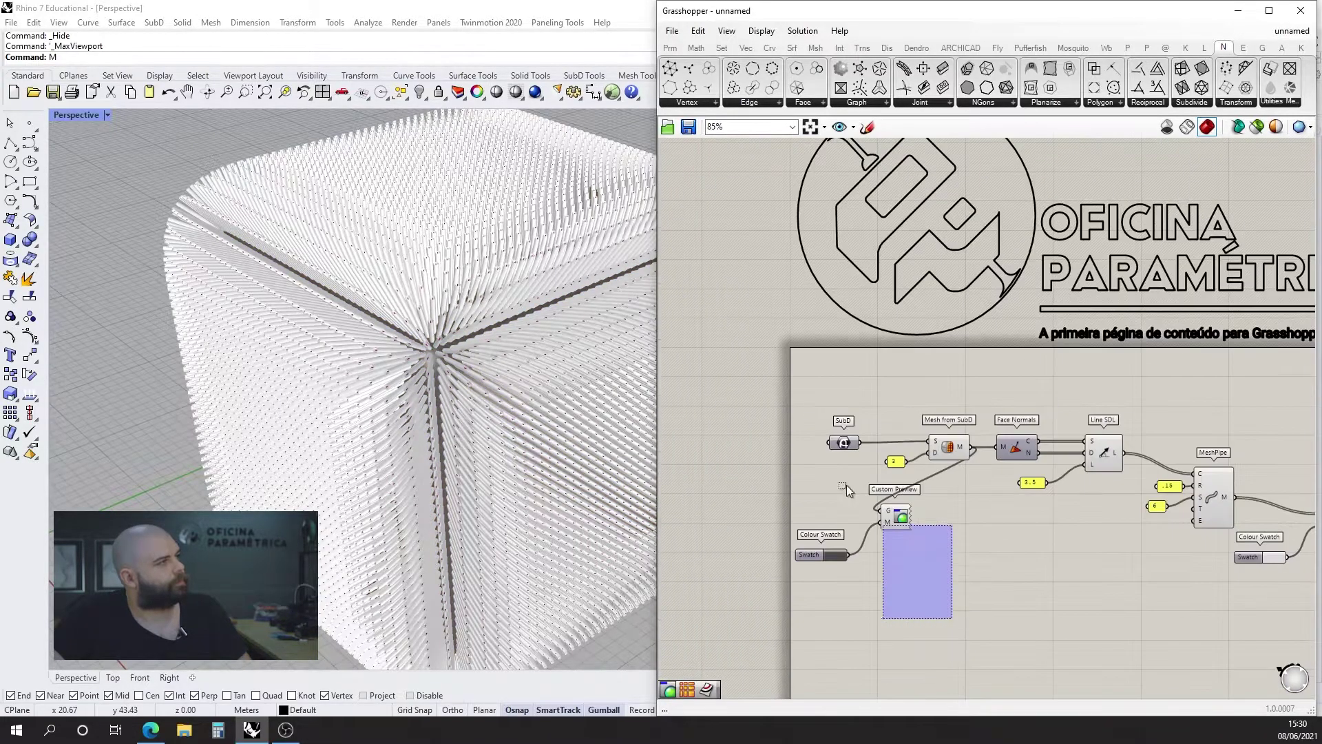
{"action": "left_click_drag", "start_coordinate": [876, 518], "coordinate": [807, 425]}
{"action": "middle_click", "coordinate": [808, 425]}
{"action": "left_click", "coordinate": [848, 385]}
{"action": "left_click", "coordinate": [892, 545]}
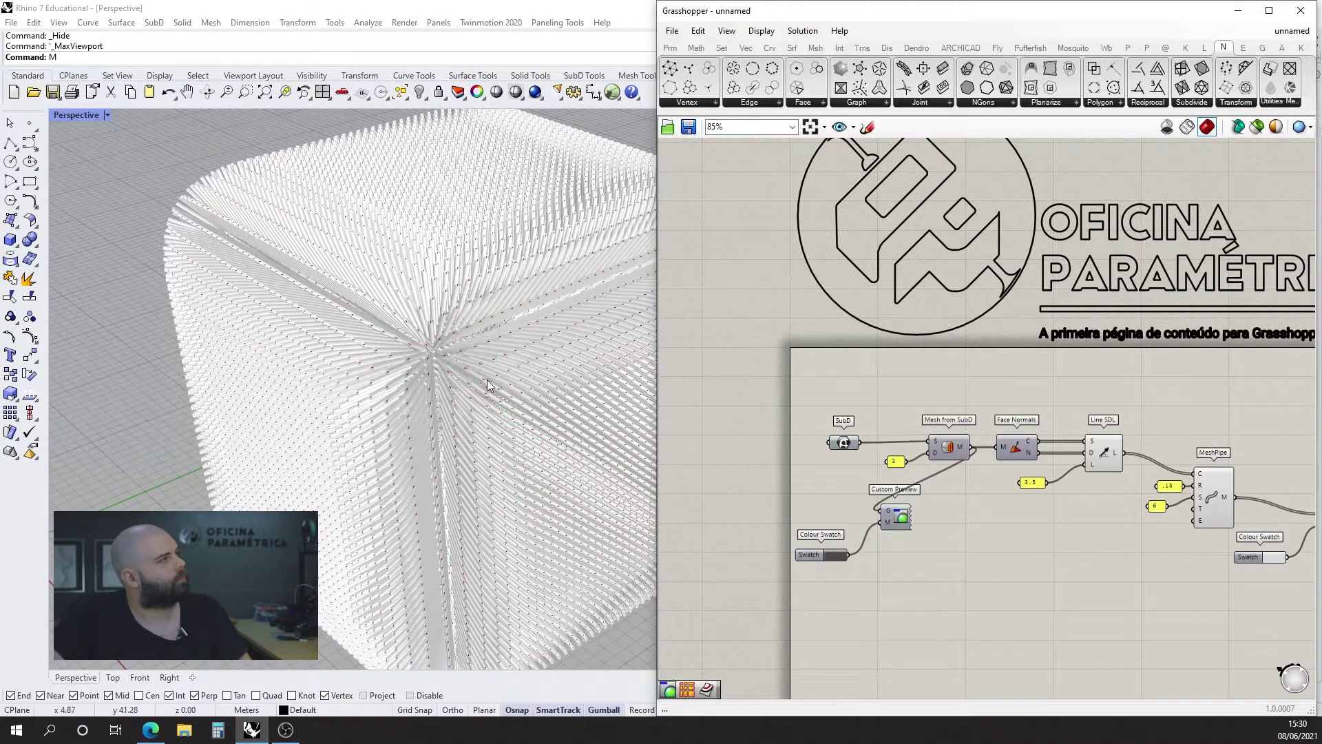
{"action": "left_click", "coordinate": [901, 520]}
{"action": "middle_click", "coordinate": [901, 518]}
{"action": "left_click", "coordinate": [924, 482]}
{"action": "left_click", "coordinate": [908, 415]}
- Turn off the preview of the Line SDL component
{"action": "right_click_drag", "start_coordinate": [395, 372], "coordinate": [372, 348]}
{"action": "left_click", "coordinate": [1102, 518]}
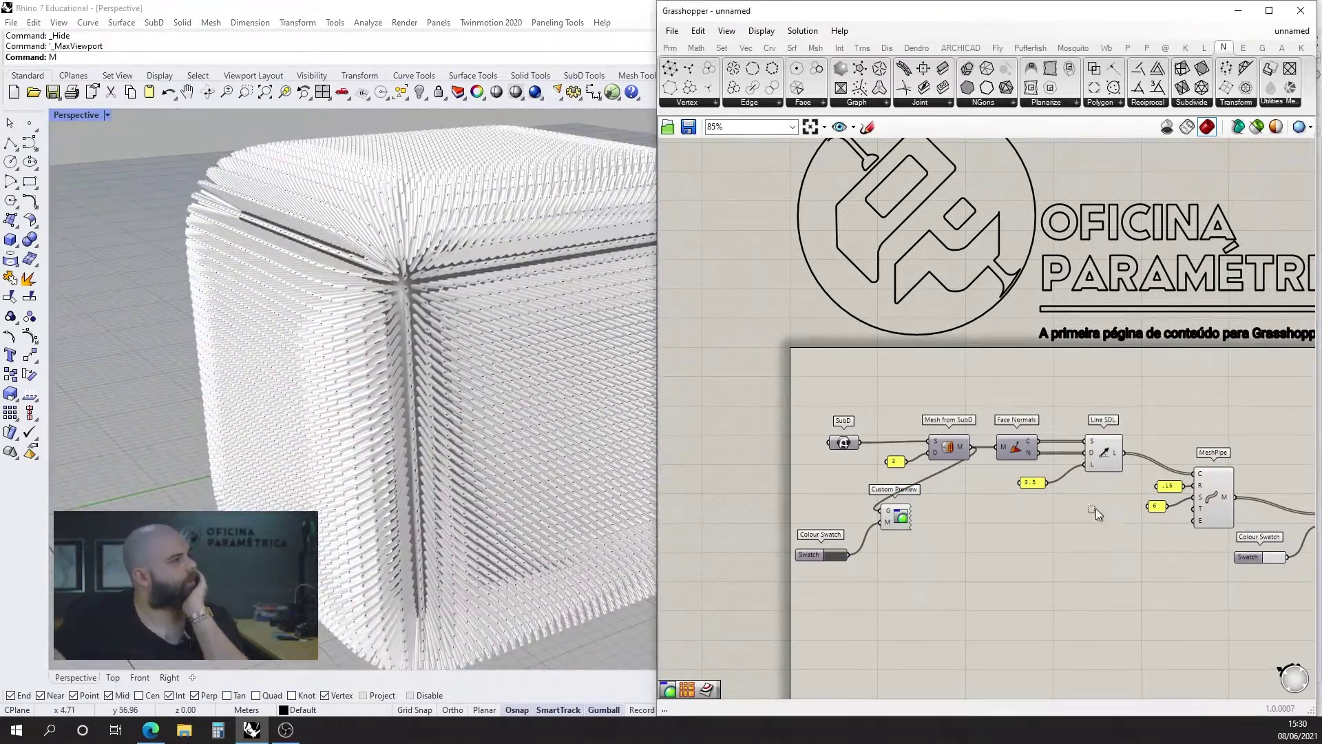
{"action": "left_click_drag", "start_coordinate": [1100, 518], "coordinate": [1054, 434]}
{"action": "middle_click", "coordinate": [1054, 434]}
{"action": "left_click", "coordinate": [1095, 393]}
- Examine the white rods around the dark inner box from several angles and distances
{"action": "mouse_move", "coordinate": [374, 333]}
{"action": "right_mouse_down"}
{"action": "mouse_move", "coordinate": [385, 324]}
{"action": "mouse_move", "coordinate": [378, 353]}
{"action": "right_mouse_up"}
{"action": "scroll", "coordinate": [382, 323], "scroll_direction": "down", "scroll_amount": 9}
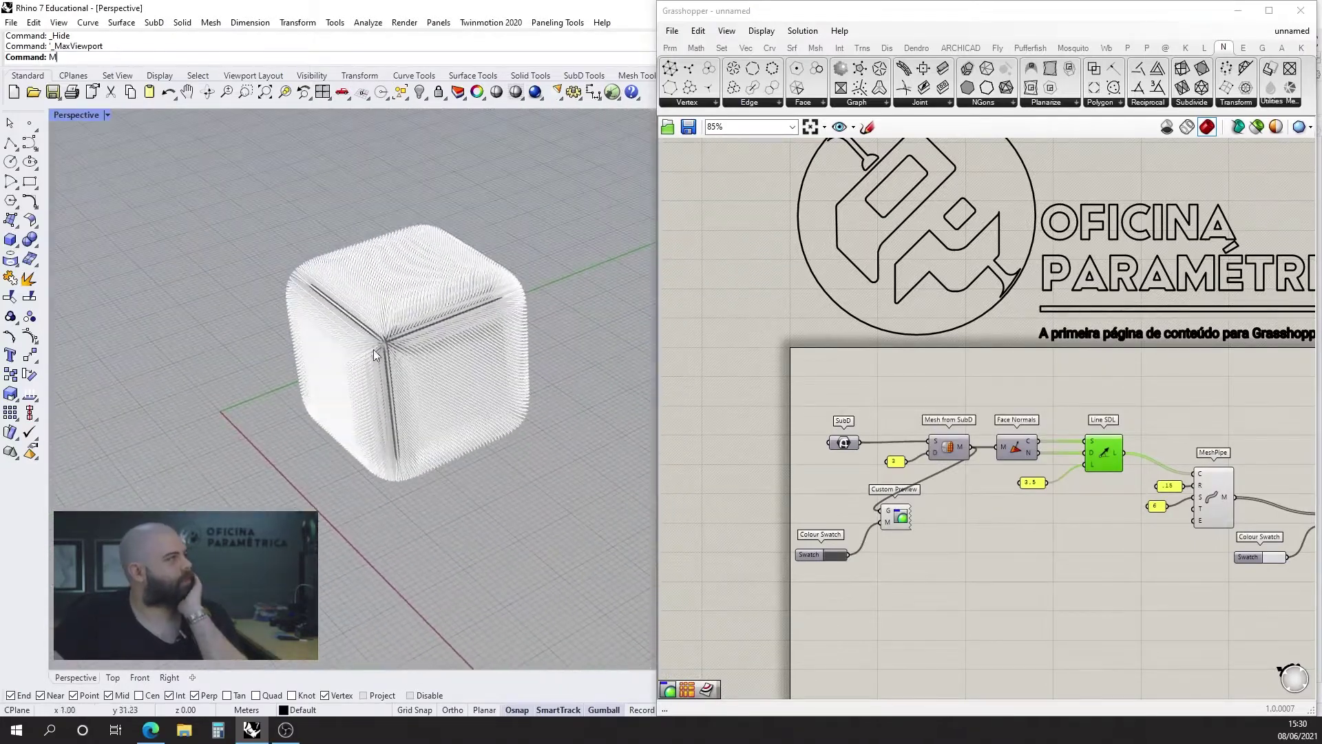
{"action": "scroll", "coordinate": [352, 341], "scroll_direction": "up", "scroll_amount": 10}
{"action": "scroll", "coordinate": [413, 379], "scroll_direction": "down", "scroll_amount": 6}
{"action": "right_click_drag", "start_coordinate": [456, 390], "coordinate": [499, 362]}
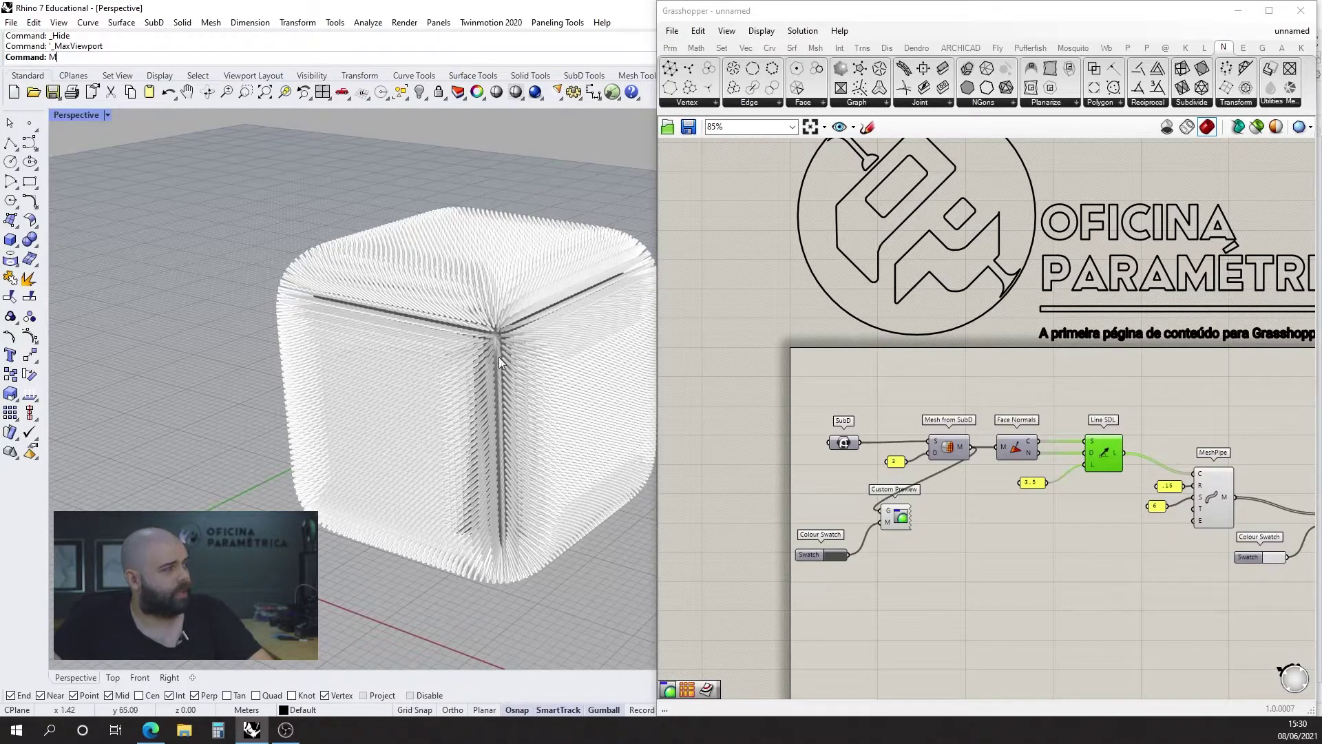
{"action": "right_click_drag", "start_coordinate": [534, 340], "coordinate": [436, 359]}
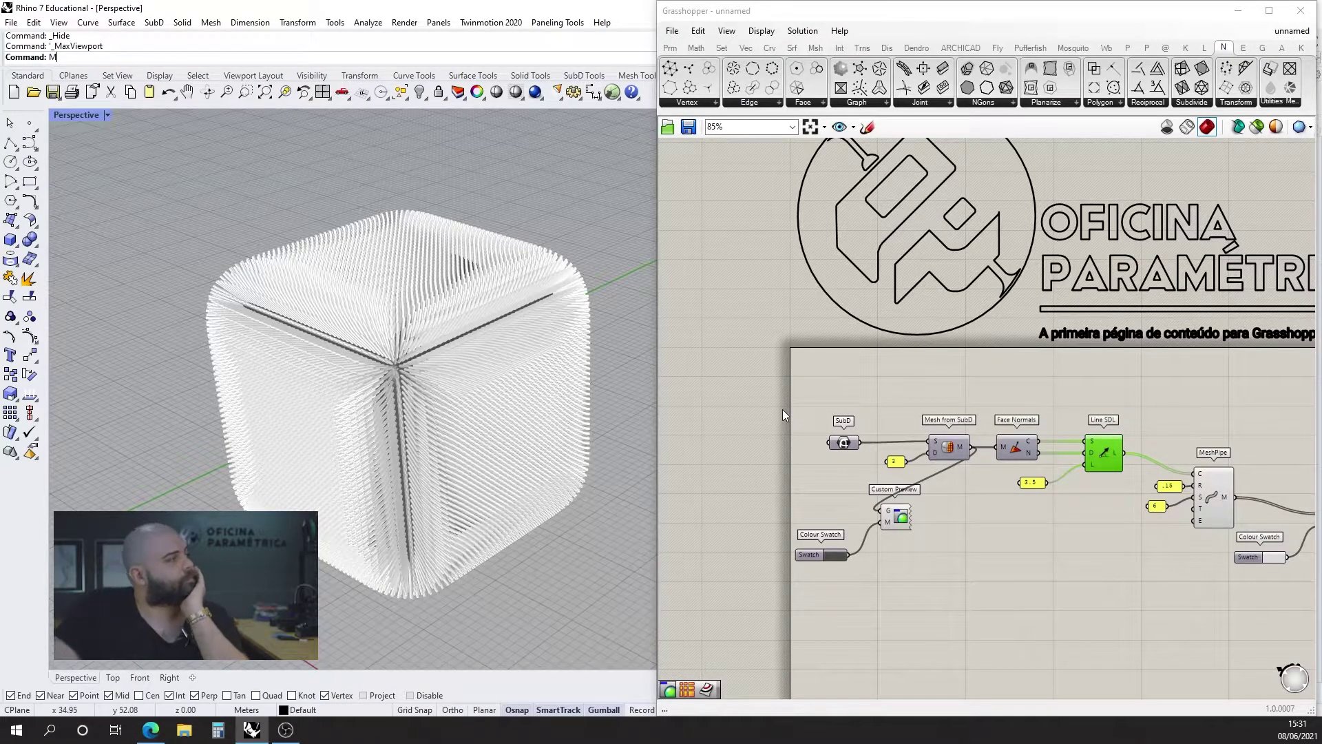
{"action": "right_click_drag", "start_coordinate": [466, 491], "coordinate": [583, 451]}
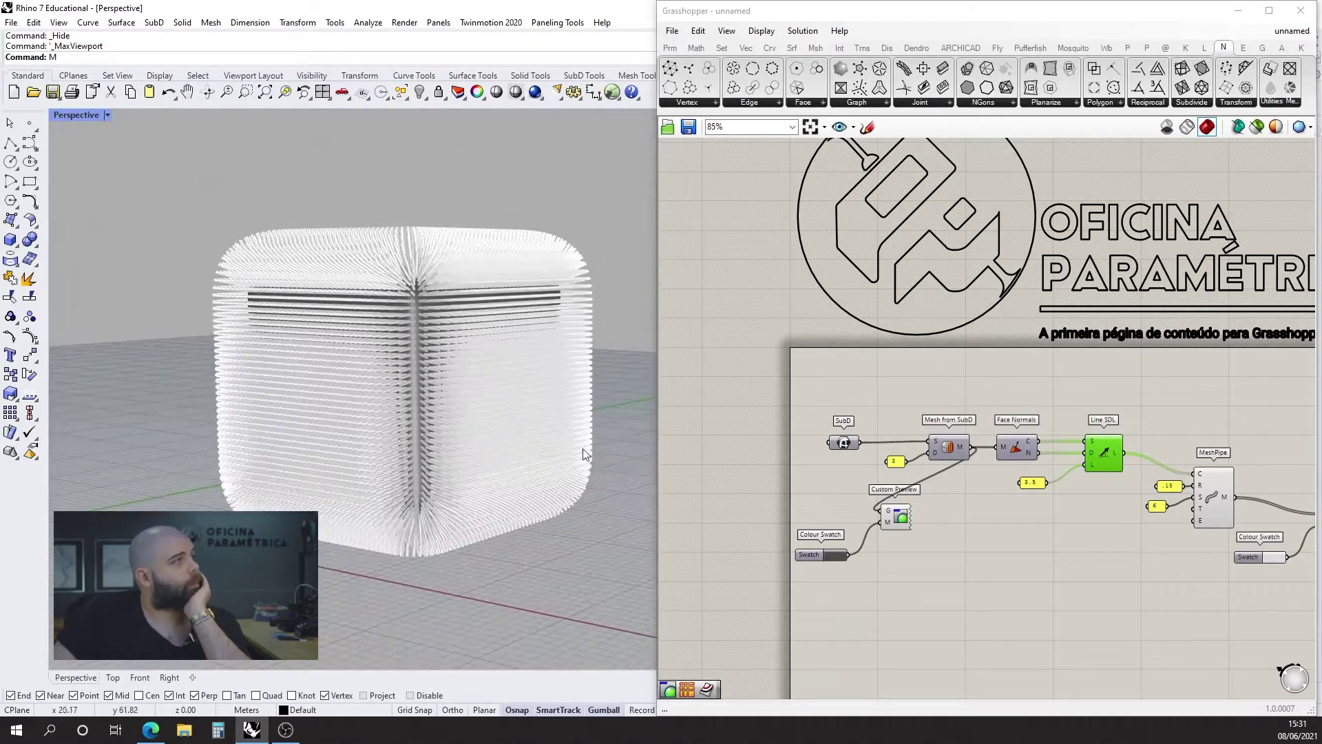
- Try a Mesh from SubD density of 4 and check how densely the rods cover the box
{"action": "scroll", "coordinate": [920, 480], "scroll_direction": "up", "scroll_amount": 5}
{"action": "double_click", "coordinate": [843, 423]}
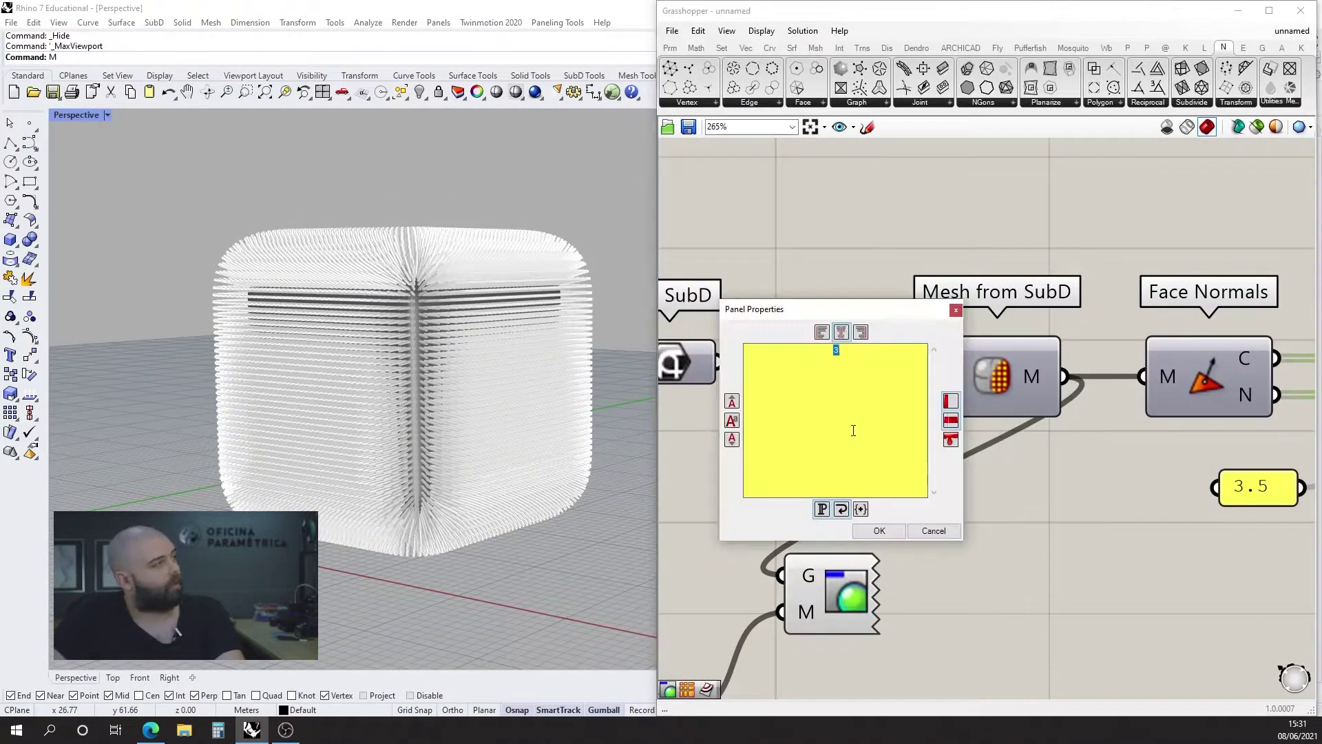
{"action": "type", "text": "4"}
{"action": "left_click", "coordinate": [879, 531]}
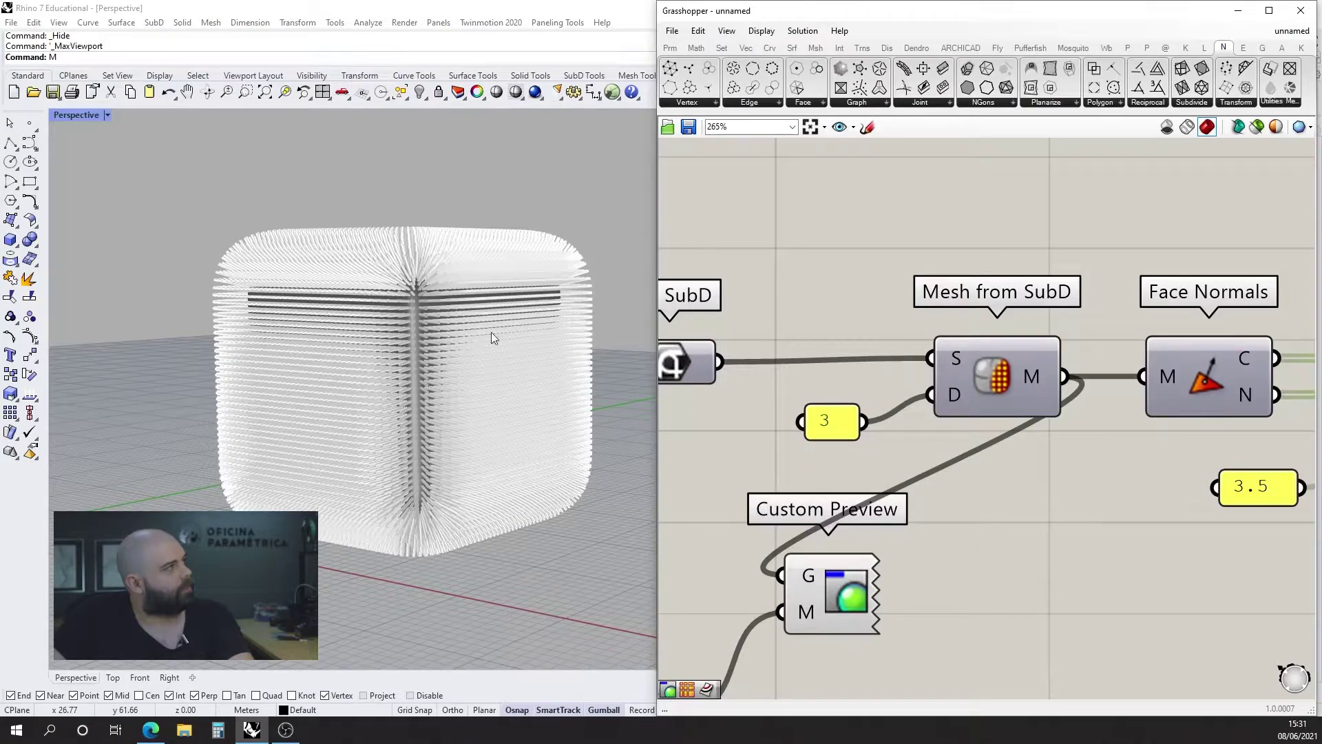
{"action": "scroll", "coordinate": [508, 324], "scroll_direction": "down", "scroll_amount": 4}
{"action": "right_click_drag", "start_coordinate": [508, 324], "coordinate": [433, 413]}
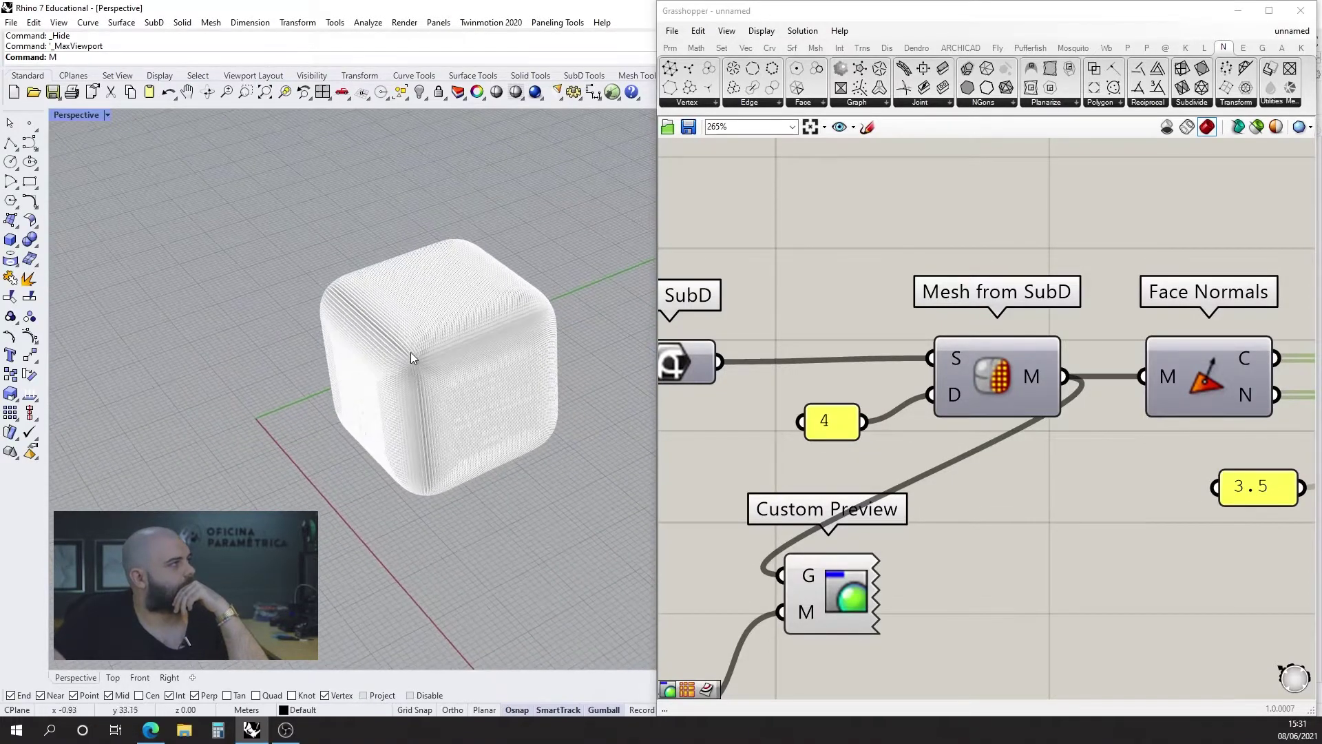
{"action": "scroll", "coordinate": [414, 355], "scroll_direction": "up", "scroll_amount": 4}
{"action": "scroll", "coordinate": [429, 380], "scroll_direction": "up", "scroll_amount": 10}
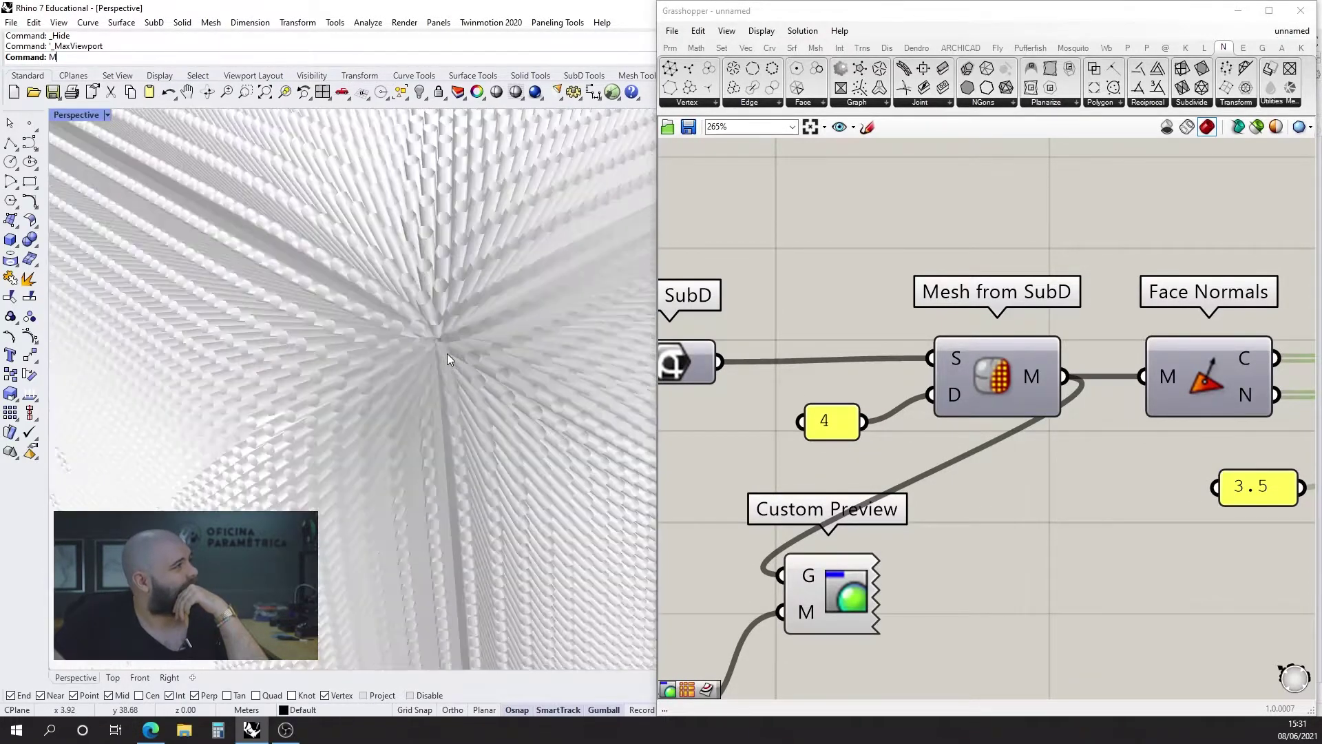
{"action": "scroll", "coordinate": [448, 352], "scroll_direction": "down", "scroll_amount": 5}
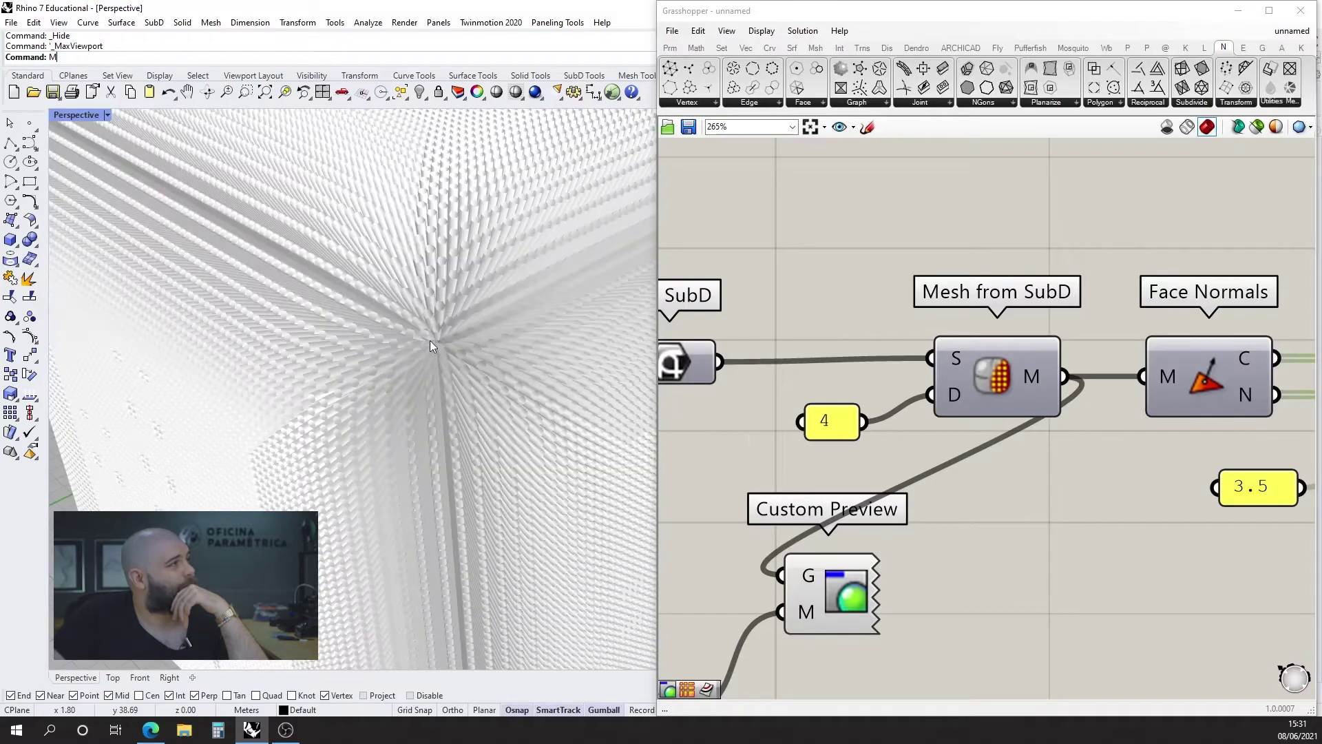
- Set the Mesh from SubD density back to 3 and check the rods around the box
{"action": "double_click", "coordinate": [837, 420]}
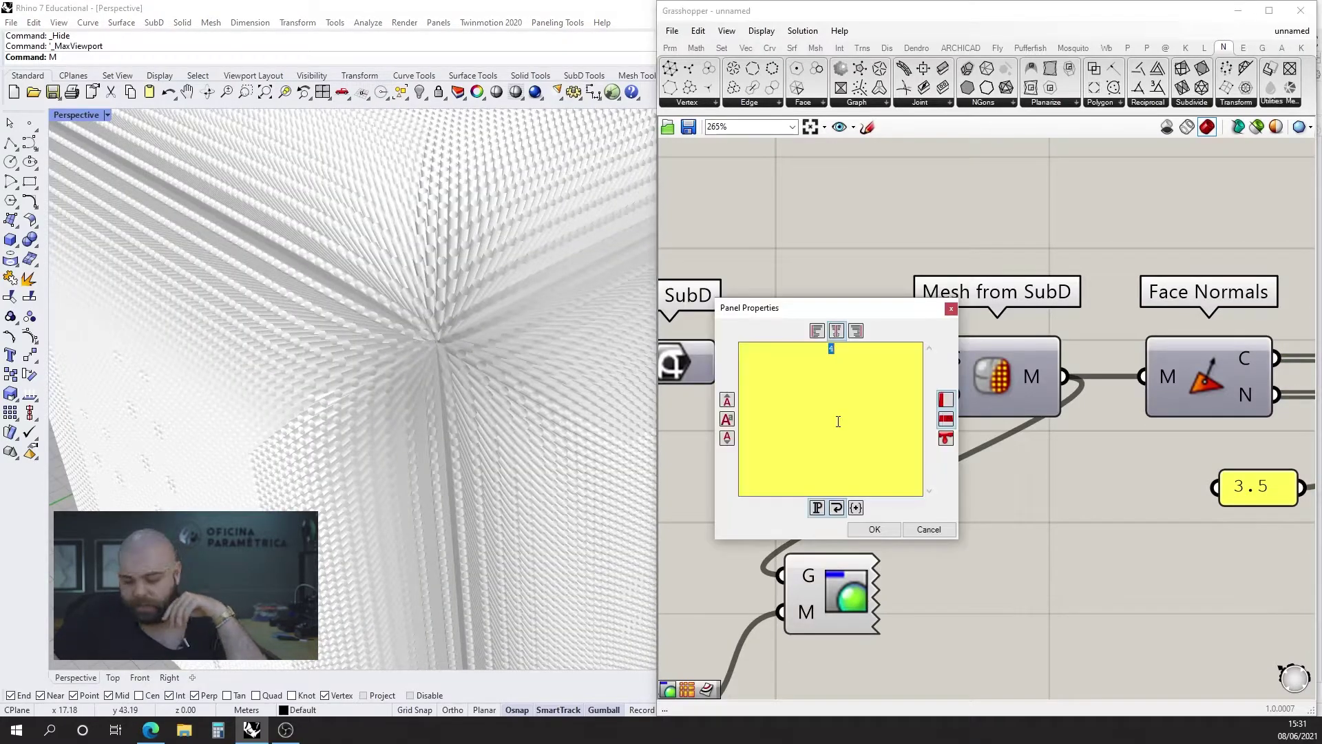
{"action": "type", "text": "3"}
{"action": "left_click", "coordinate": [875, 529]}
{"action": "scroll", "coordinate": [412, 377], "scroll_direction": "down", "scroll_amount": 5}
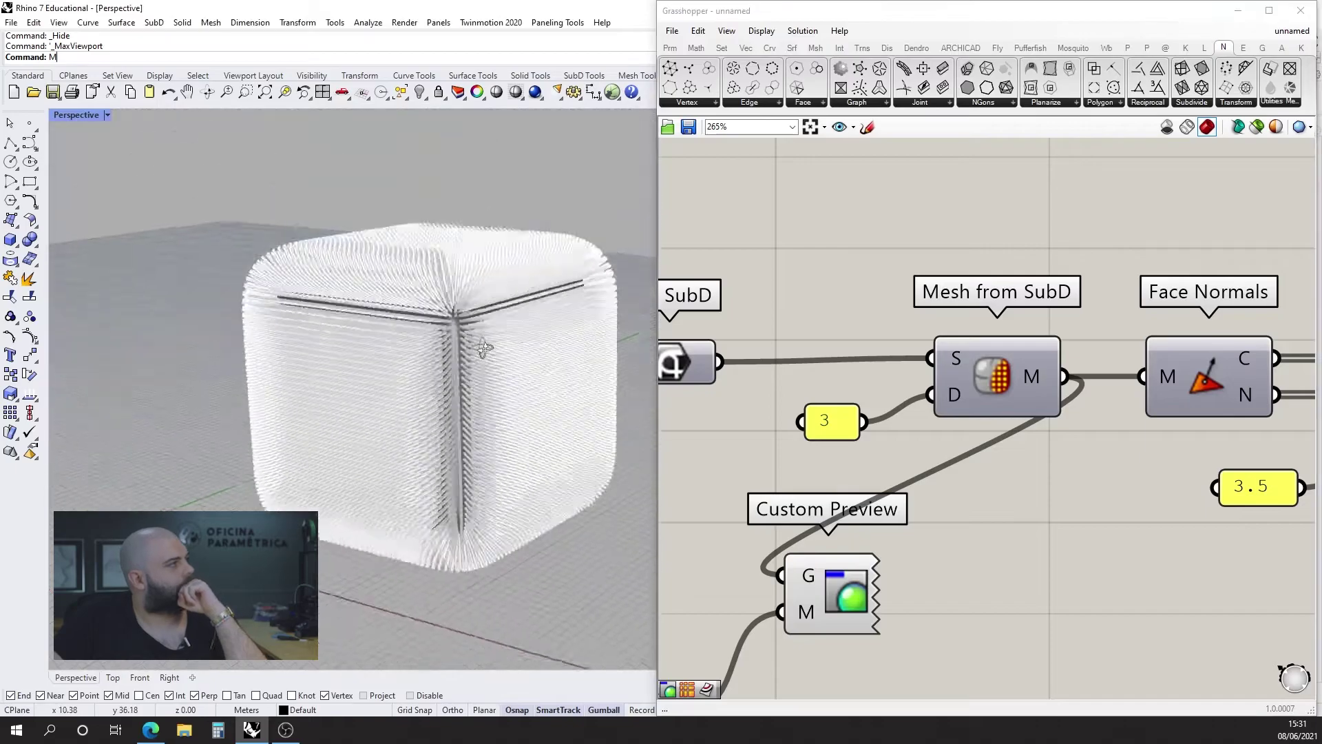
{"action": "right_click_drag", "start_coordinate": [482, 350], "coordinate": [478, 324]}
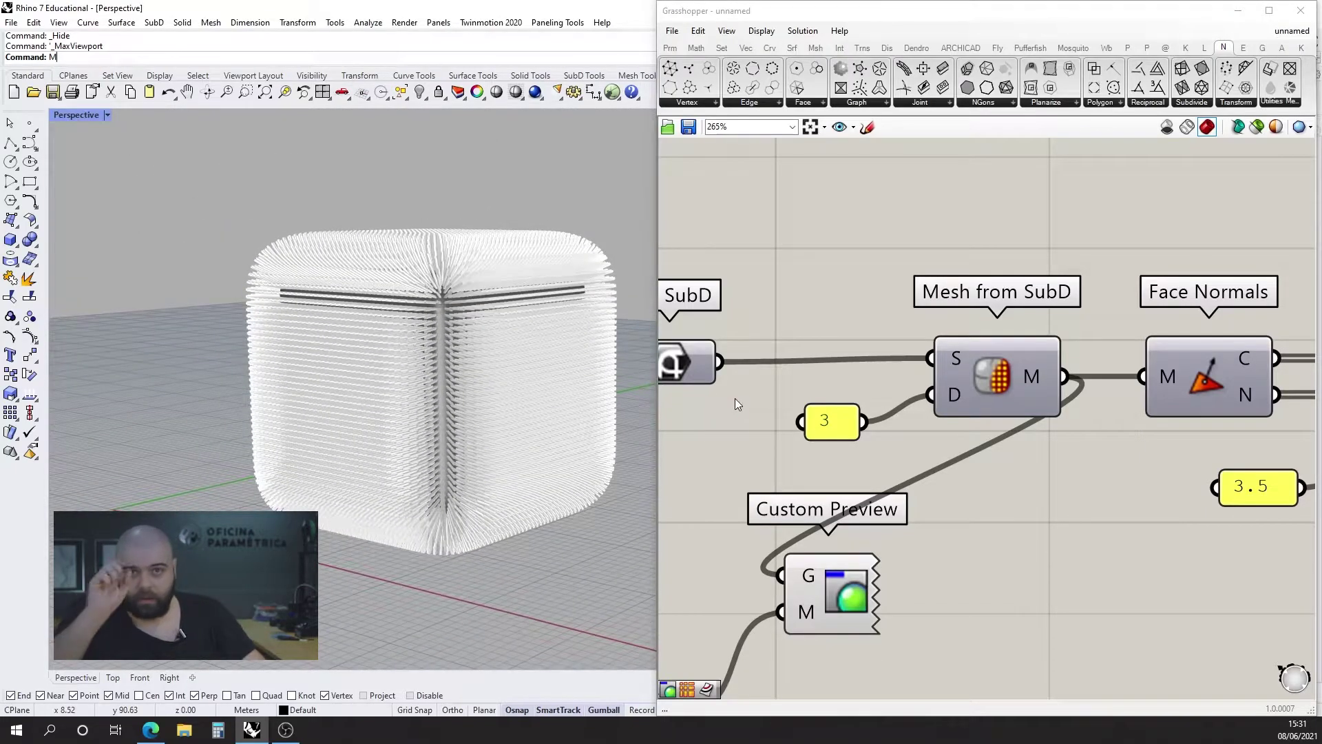
- Move the inner box's Colour Swatch and Custom Preview above Mesh from SubD and Face Normals to tidy the definition
{"action": "scroll", "coordinate": [735, 398], "scroll_direction": "down", "scroll_amount": 4}
{"action": "scroll", "coordinate": [763, 435], "scroll_direction": "down", "scroll_amount": 2}
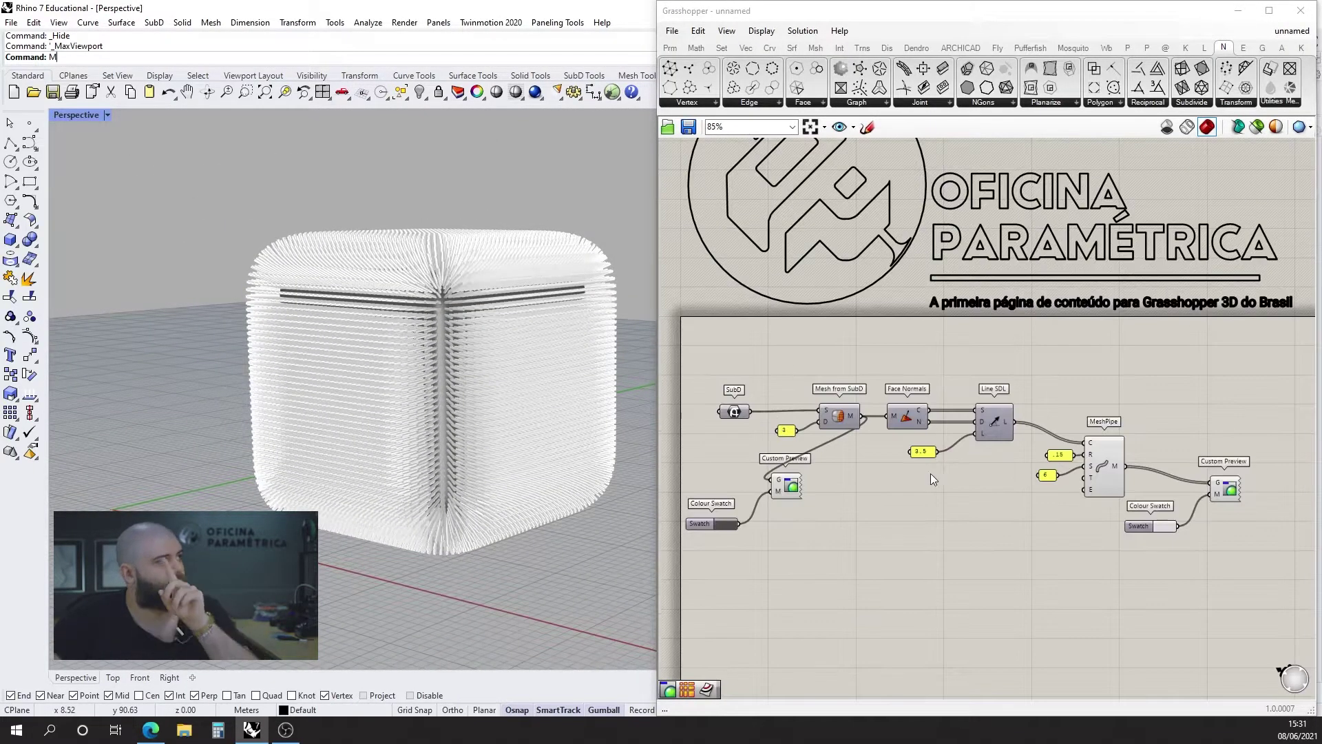
{"action": "left_click_drag", "start_coordinate": [700, 520], "coordinate": [718, 491]}
{"action": "left_click_drag", "start_coordinate": [830, 548], "coordinate": [704, 464]}
{"action": "left_click_drag", "start_coordinate": [785, 485], "coordinate": [923, 354]}
{"action": "left_click", "coordinate": [978, 369]}
{"action": "right_click_drag", "start_coordinate": [423, 412], "coordinate": [447, 410]}
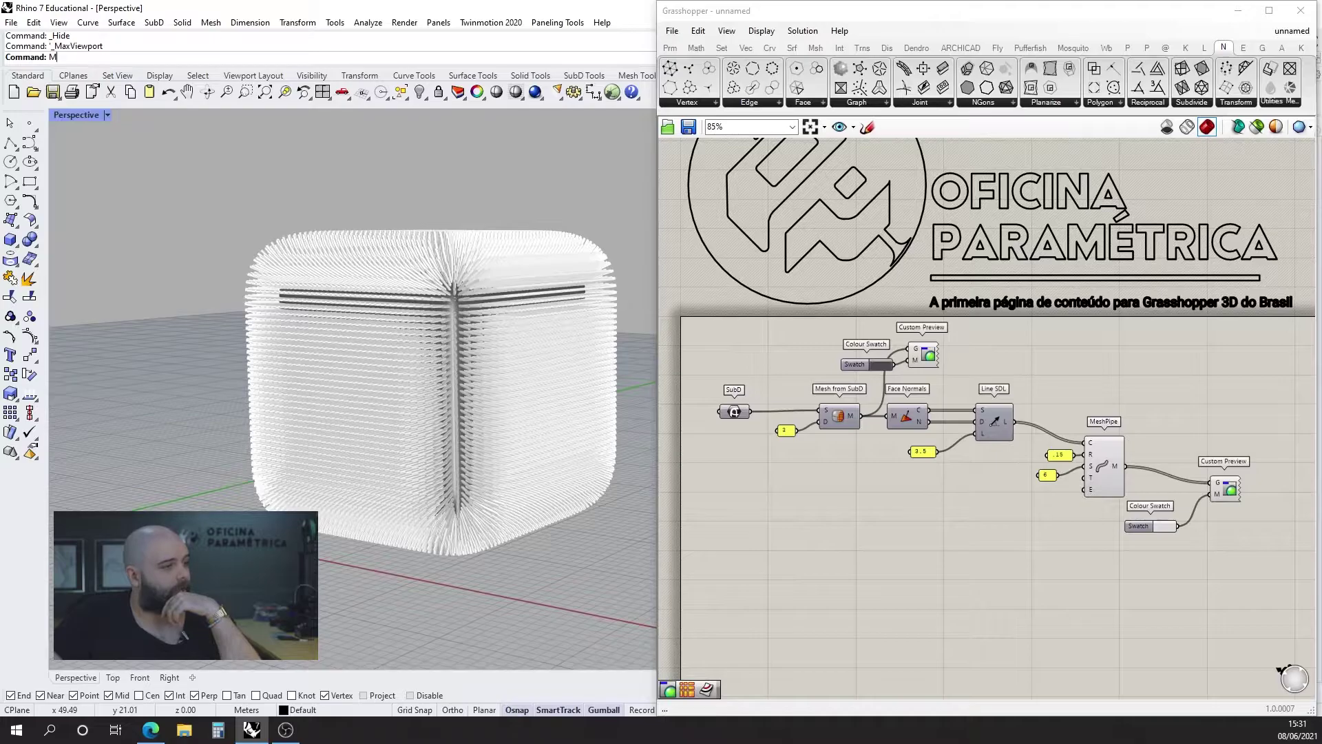
- Switch to the browser and look through the Heatherwick UK Pavilion gallery for reference photos and section drawings
{"action": "key", "text": "alt+Tab"}
{"action": "left_click", "coordinate": [1285, 390]}
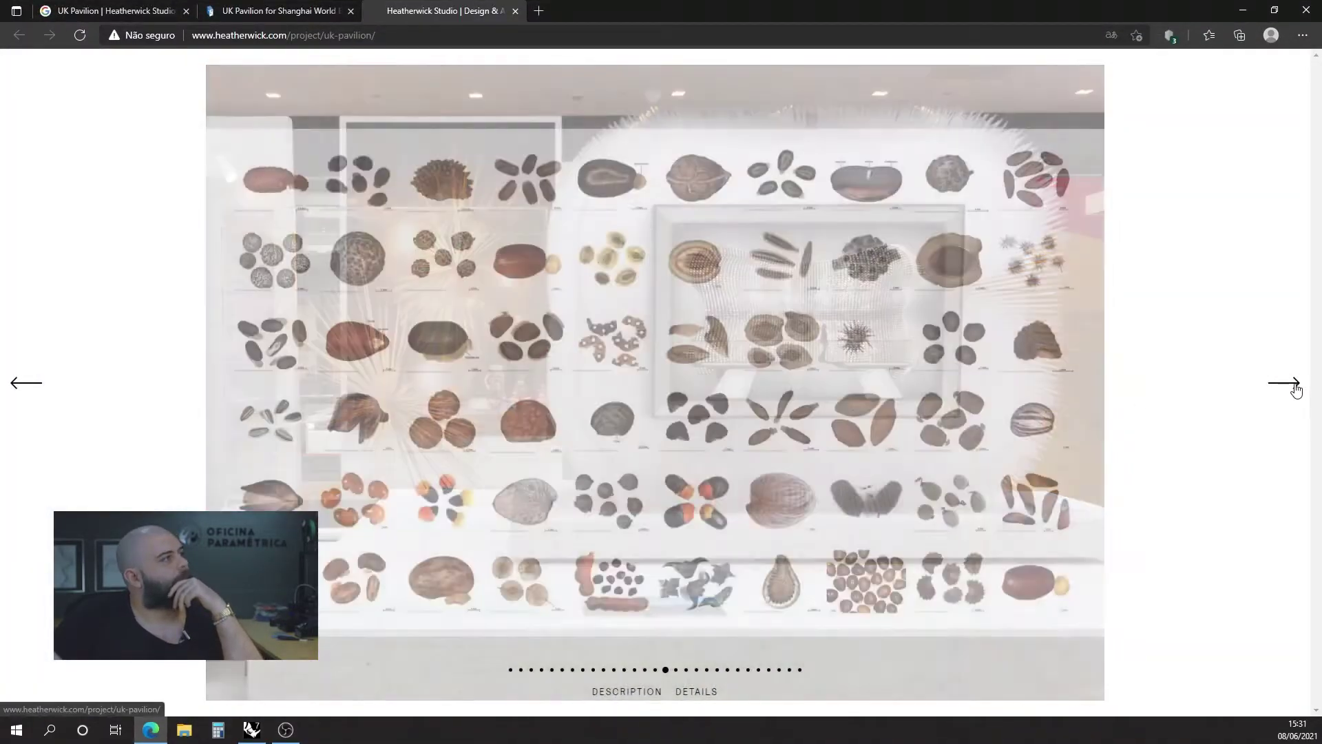
{"action": "left_click", "coordinate": [21, 388]}
{"action": "left_click", "coordinate": [22, 388]}
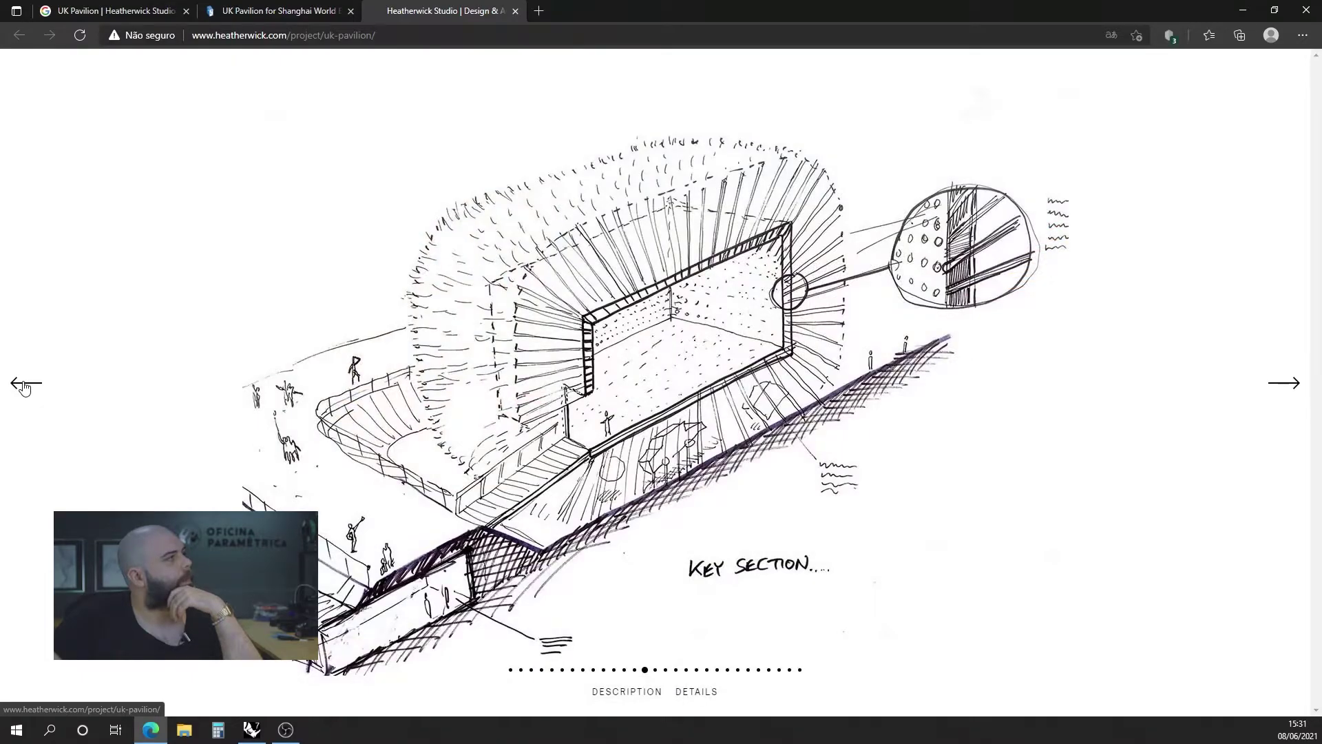
{"action": "left_click", "coordinate": [25, 388]}
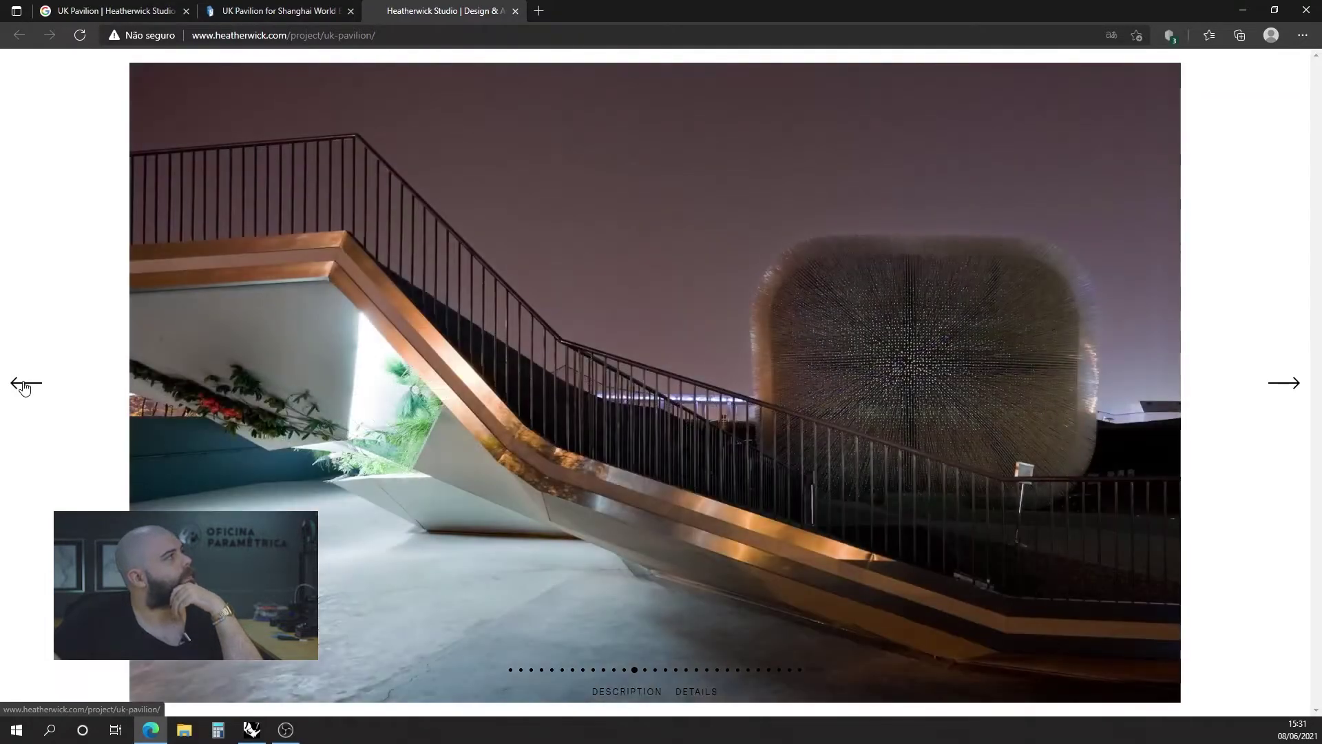
- Page back through the Heatherwick gallery past the aerial view and floor plan to the concept section sketch
{"action": "left_click", "coordinate": [24, 387]}
{"action": "left_click", "coordinate": [24, 387]}
{"action": "left_click", "coordinate": [24, 388]}
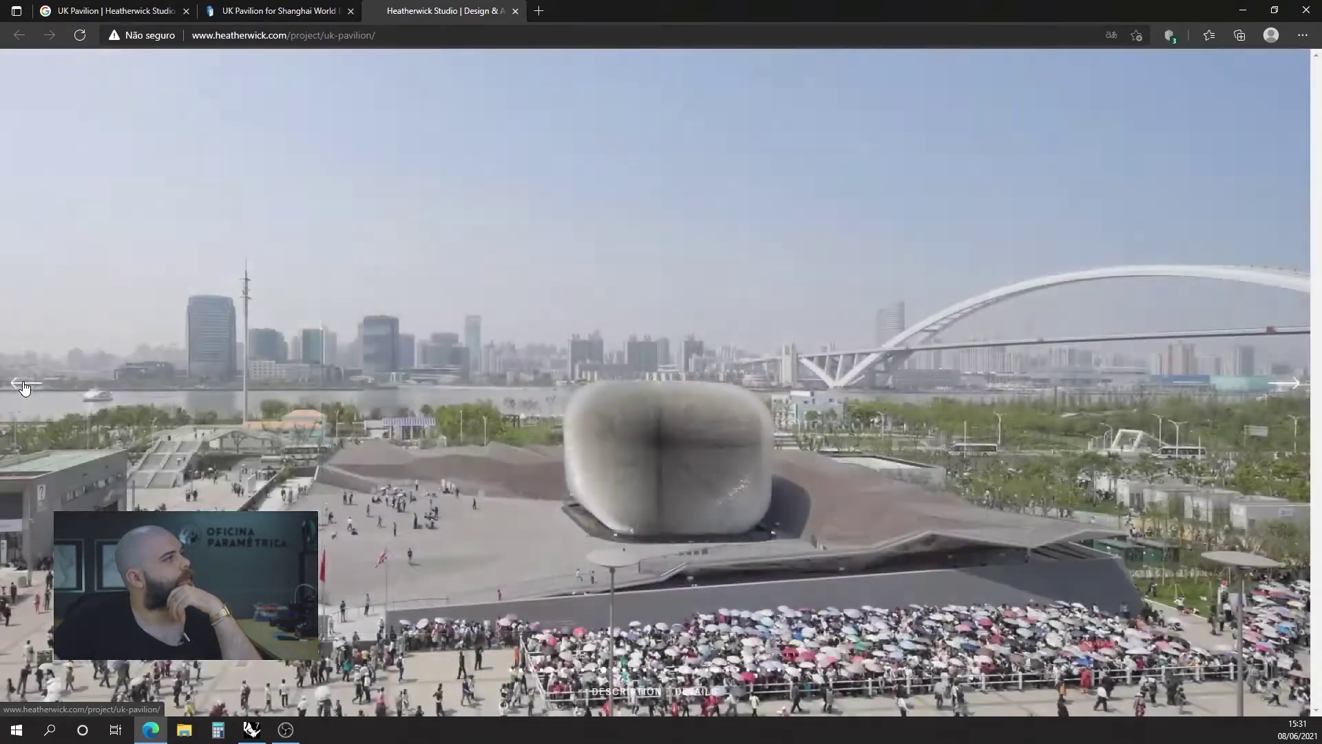
{"action": "left_click", "coordinate": [22, 388]}
{"action": "left_click", "coordinate": [22, 387]}
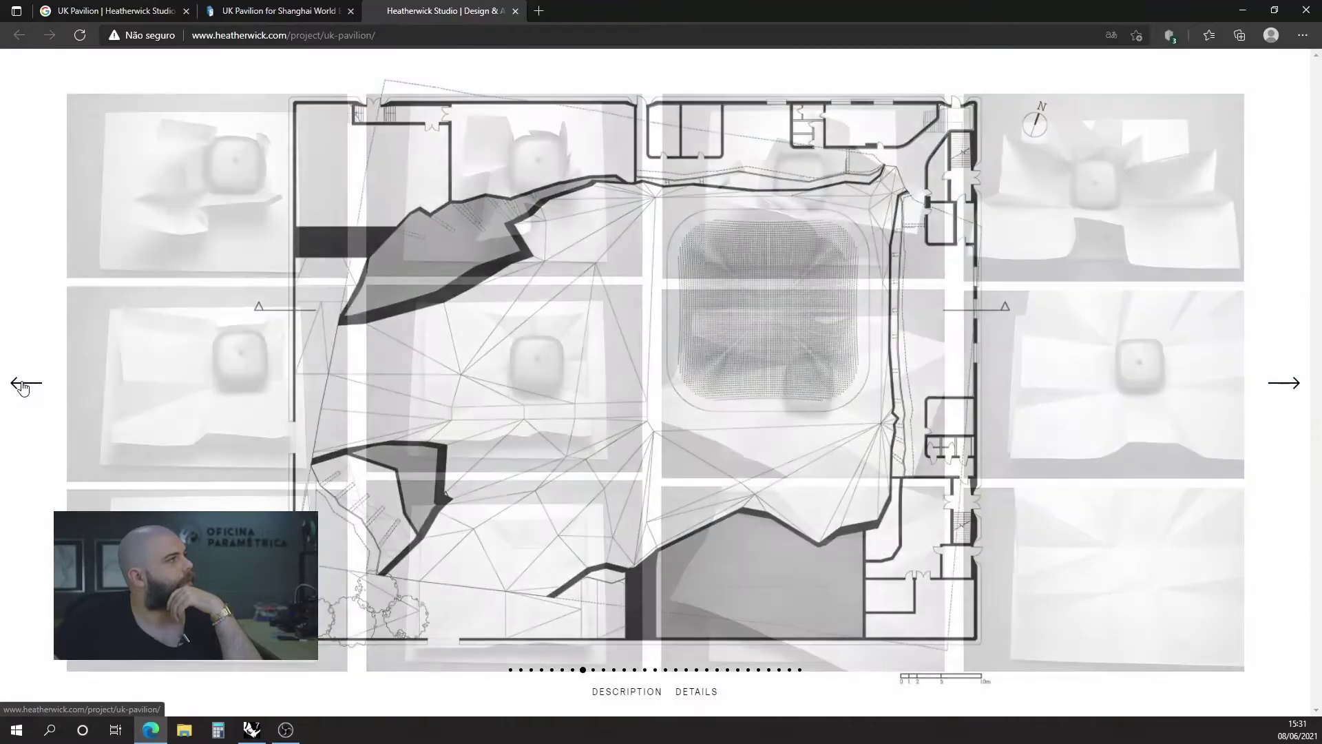
{"action": "left_click", "coordinate": [22, 387]}
{"action": "left_click", "coordinate": [22, 388]}
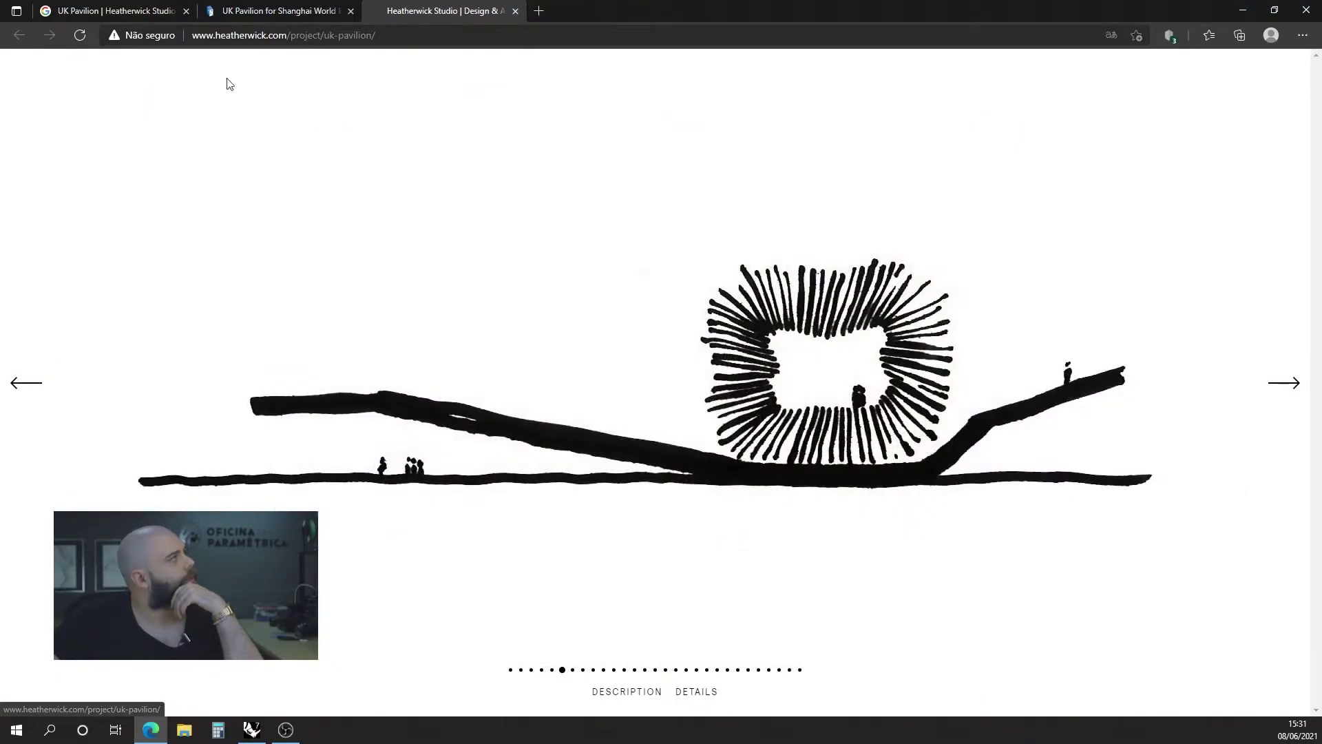
- Look through the ArchDaily article on the UK Pavilion and enlarge the gallery photo of the entrance cut into the rods
{"action": "left_click", "coordinate": [279, 10]}
{"action": "scroll", "coordinate": [401, 279], "scroll_direction": "down", "scroll_amount": 5}
{"action": "scroll", "coordinate": [410, 272], "scroll_direction": "down", "scroll_amount": 20}
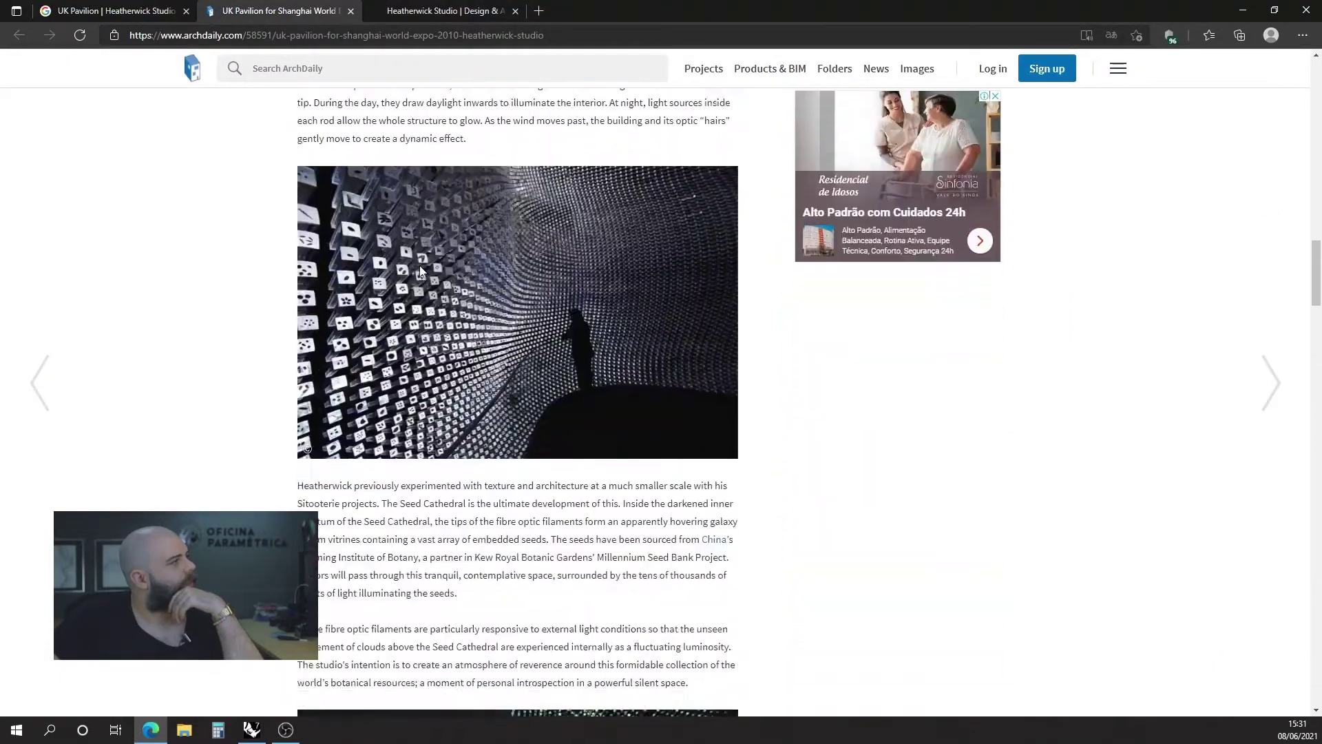
{"action": "scroll", "coordinate": [419, 259], "scroll_direction": "up", "scroll_amount": 5}
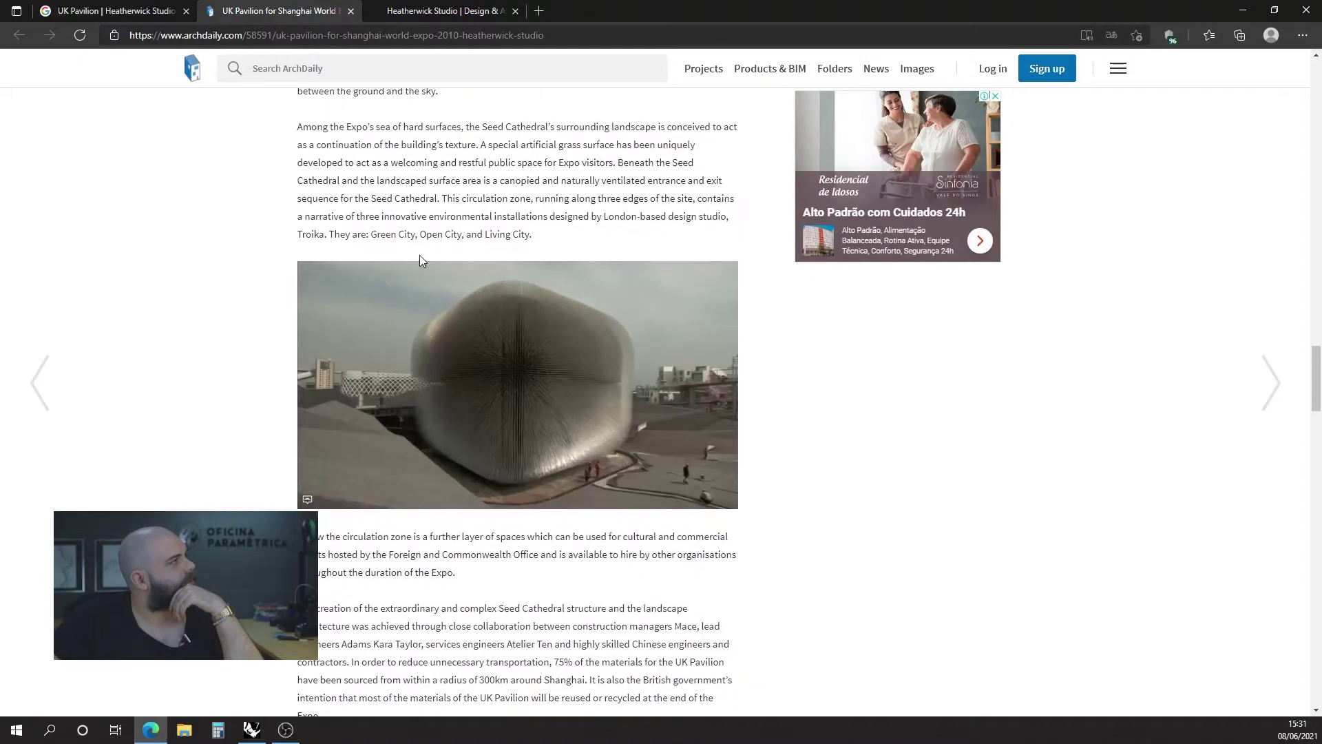
{"action": "scroll", "coordinate": [420, 255], "scroll_direction": "down", "scroll_amount": 13}
{"action": "scroll", "coordinate": [420, 253], "scroll_direction": "down", "scroll_amount": 10}
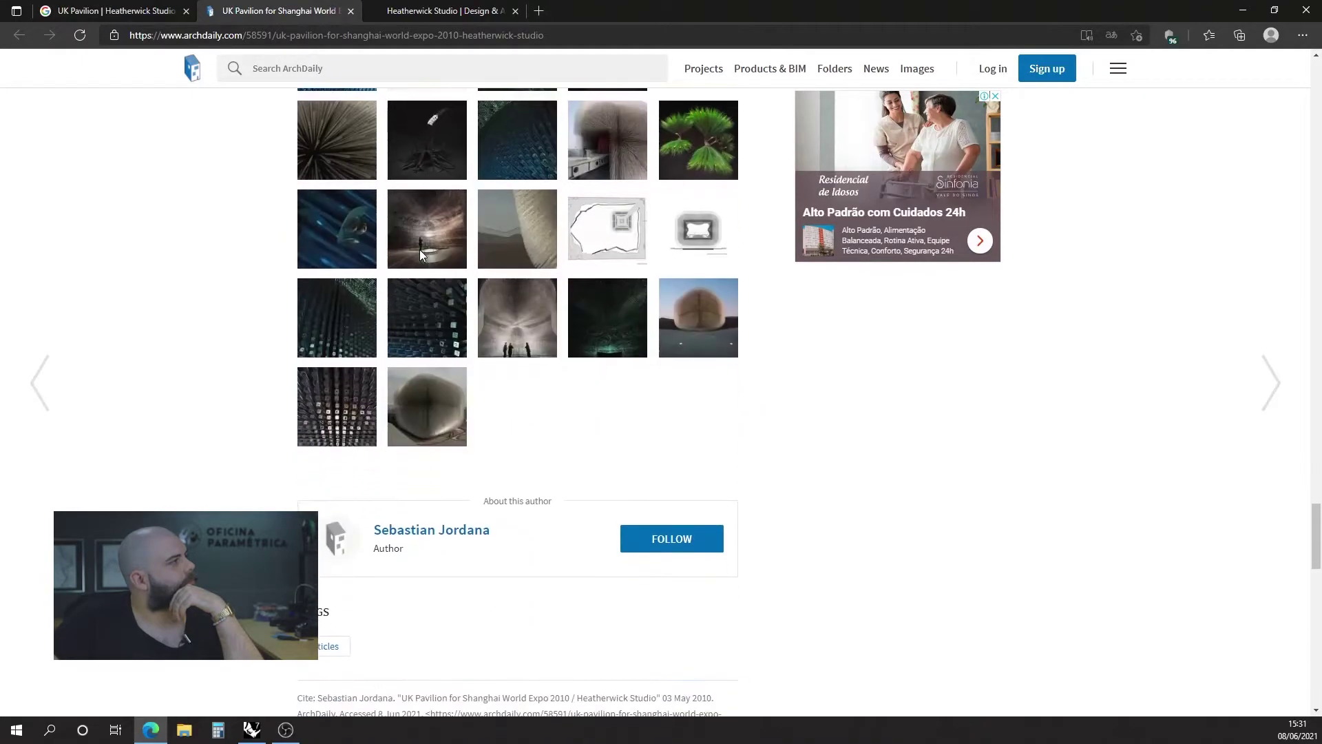
{"action": "scroll", "coordinate": [419, 249], "scroll_direction": "up", "scroll_amount": 3}
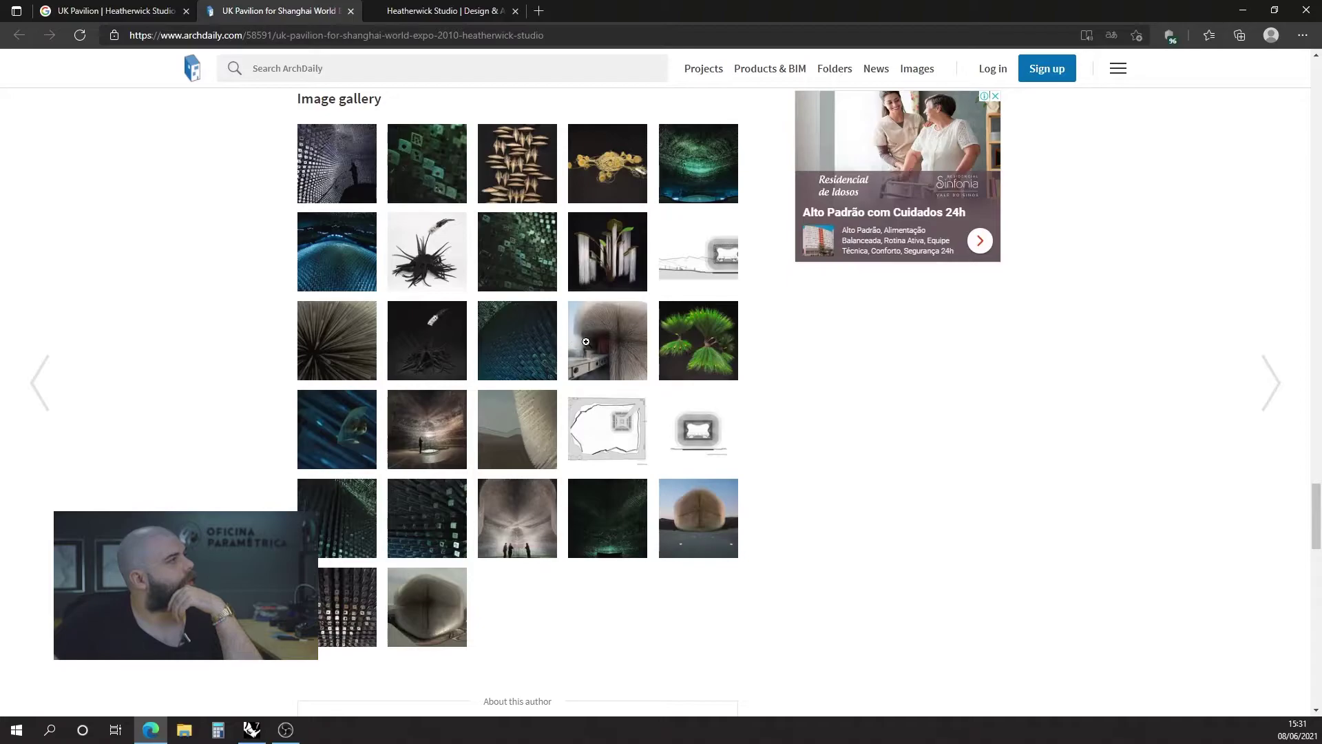
{"action": "left_click", "coordinate": [573, 337]}
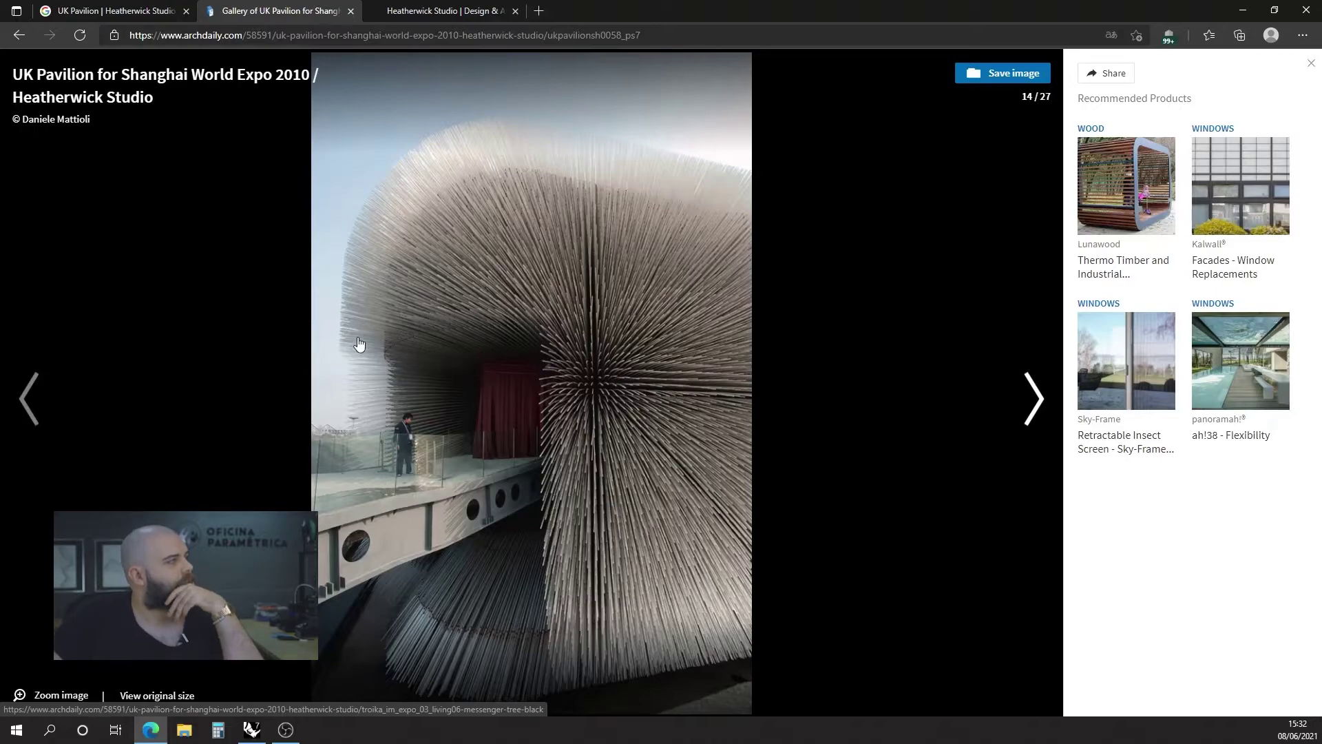
- Switch back to Rhino, show the hidden objects and delete the spare SubD box beside the rod-covered one
{"action": "left_click", "coordinate": [251, 734]}
{"action": "scroll", "coordinate": [552, 390], "scroll_direction": "down", "scroll_amount": 7}
{"action": "right_click_drag", "start_coordinate": [478, 422], "coordinate": [509, 452]}
{"action": "scroll", "coordinate": [515, 430], "scroll_direction": "up", "scroll_amount": 5}
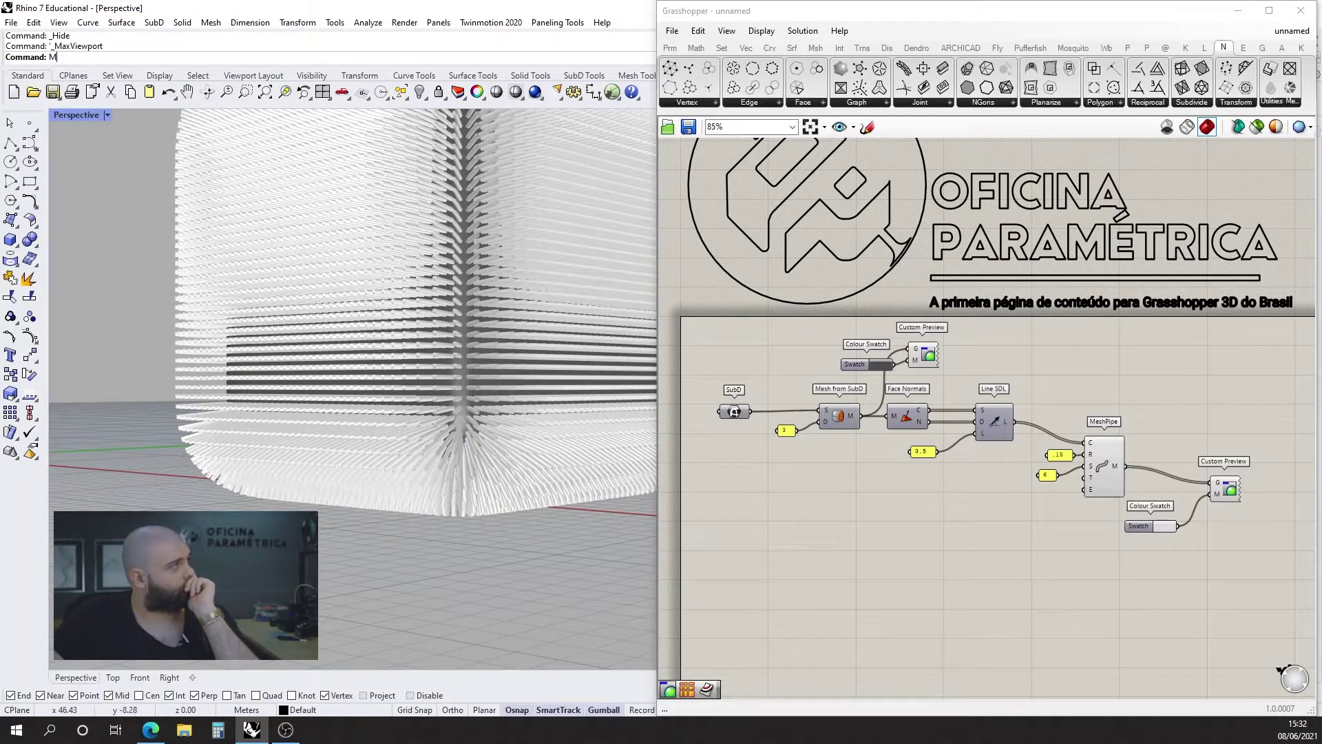
{"action": "scroll", "coordinate": [250, 514], "scroll_direction": "down", "scroll_amount": 7}
{"action": "left_click", "coordinate": [425, 98]}
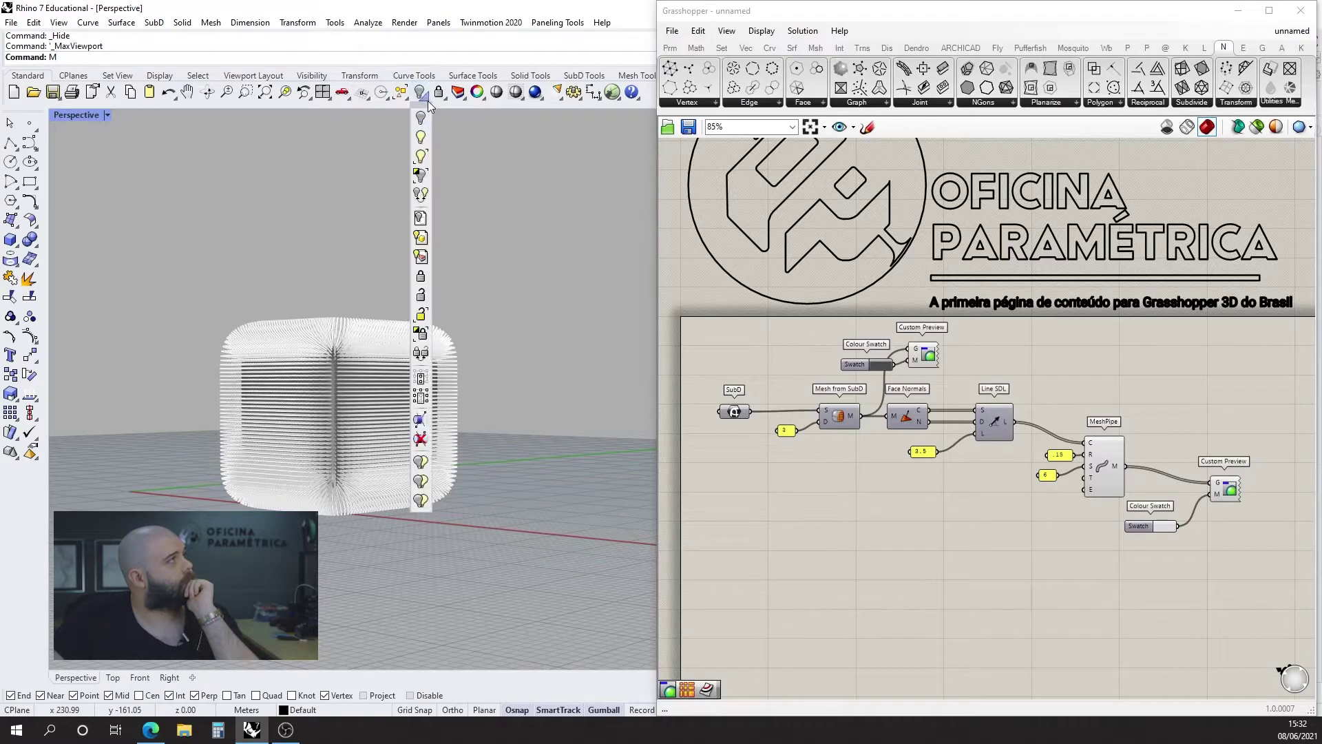
{"action": "left_click", "coordinate": [424, 136]}
{"action": "left_click", "coordinate": [348, 367]}
{"action": "left_click", "coordinate": [465, 390]}
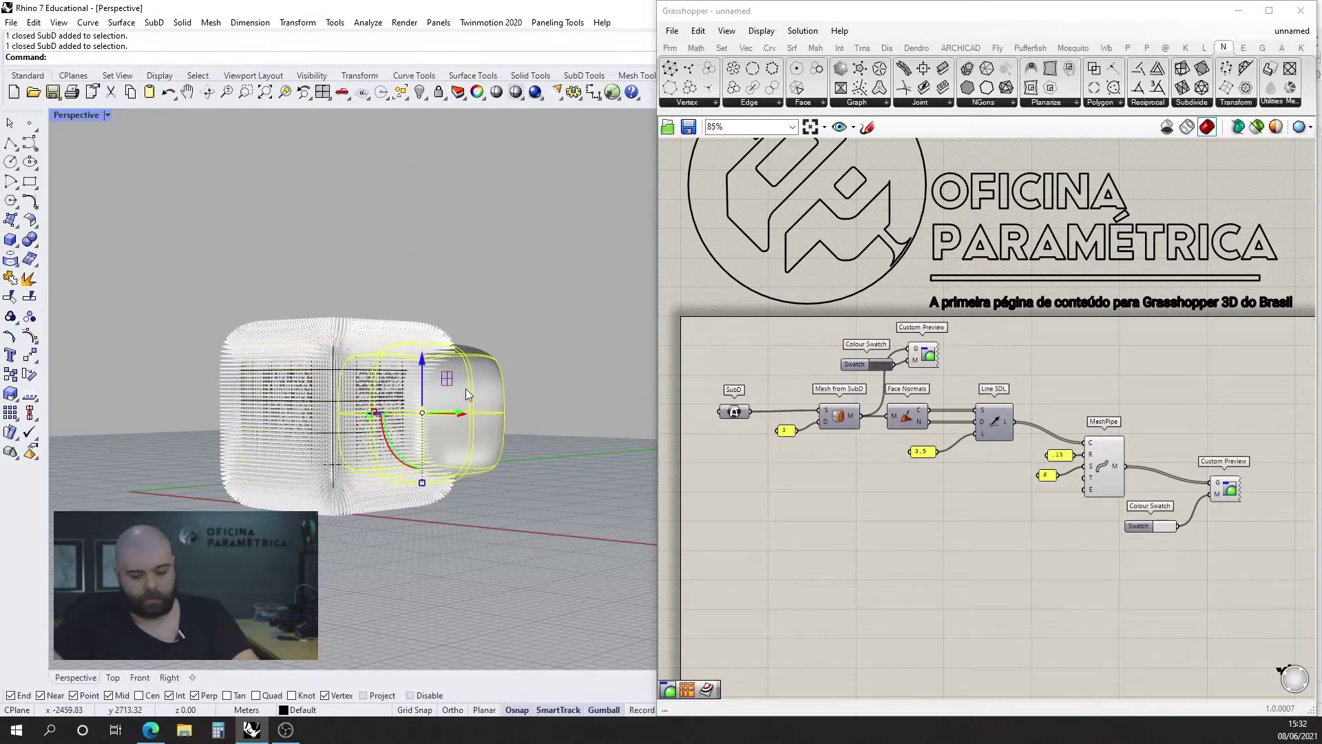
{"action": "key", "text": "Delete"}
- Raise the rod-covered SubD box vertically above the ground plane
{"action": "left_click", "coordinate": [338, 415]}
{"action": "left_click_drag", "start_coordinate": [348, 380], "coordinate": [356, 343]}
{"action": "mouse_move", "coordinate": [387, 482]}
{"action": "right_mouse_down"}
{"action": "mouse_move", "coordinate": [384, 460]}
{"action": "mouse_move", "coordinate": [400, 503]}
{"action": "right_mouse_up"}
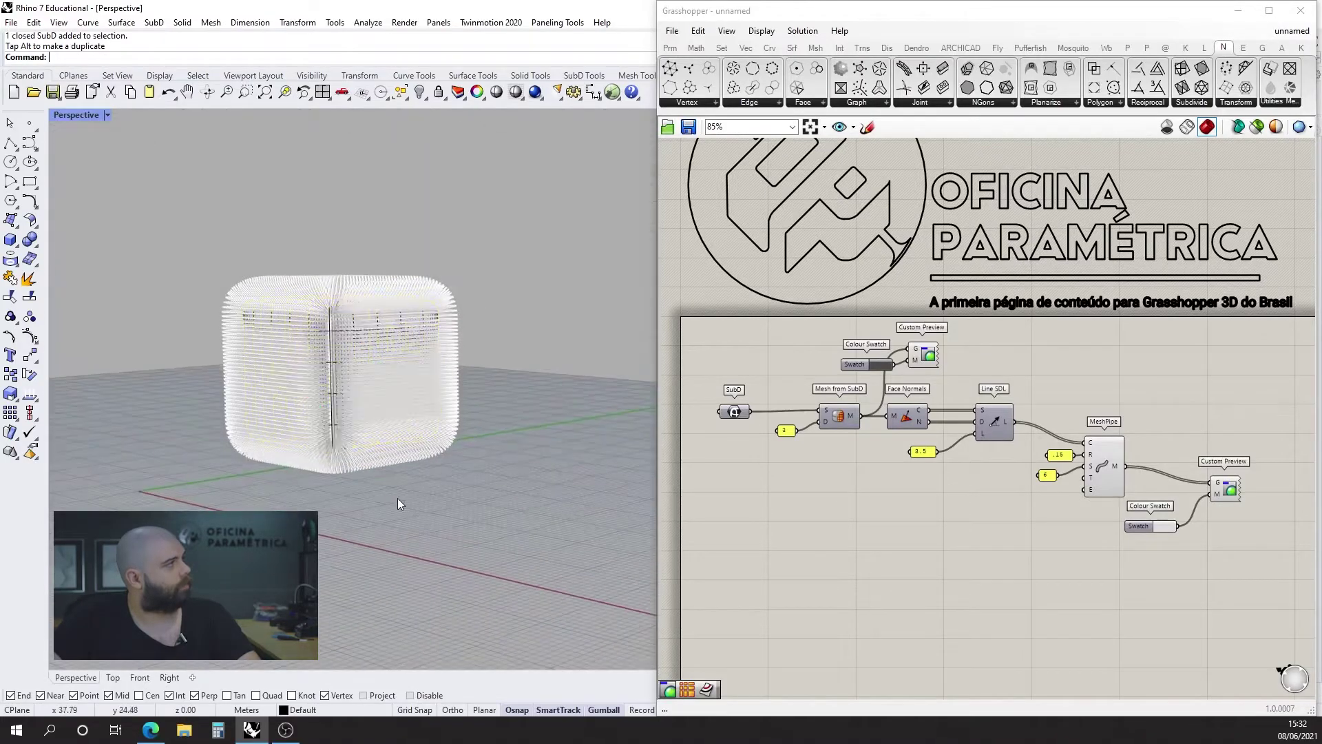
- Select the SubD and examine the rods around the box's corner, comparing them with the reference photos in the browser
{"action": "scroll", "coordinate": [313, 429], "scroll_direction": "up", "scroll_amount": 6}
{"action": "left_click", "coordinate": [419, 333]}
{"action": "right_click_drag", "start_coordinate": [449, 403], "coordinate": [348, 403]}
{"action": "right_click_drag", "start_coordinate": [340, 350], "coordinate": [399, 235]}
{"action": "scroll", "coordinate": [332, 355], "scroll_direction": "down", "scroll_amount": 5}
{"action": "scroll", "coordinate": [286, 303], "scroll_direction": "up", "scroll_amount": 4}
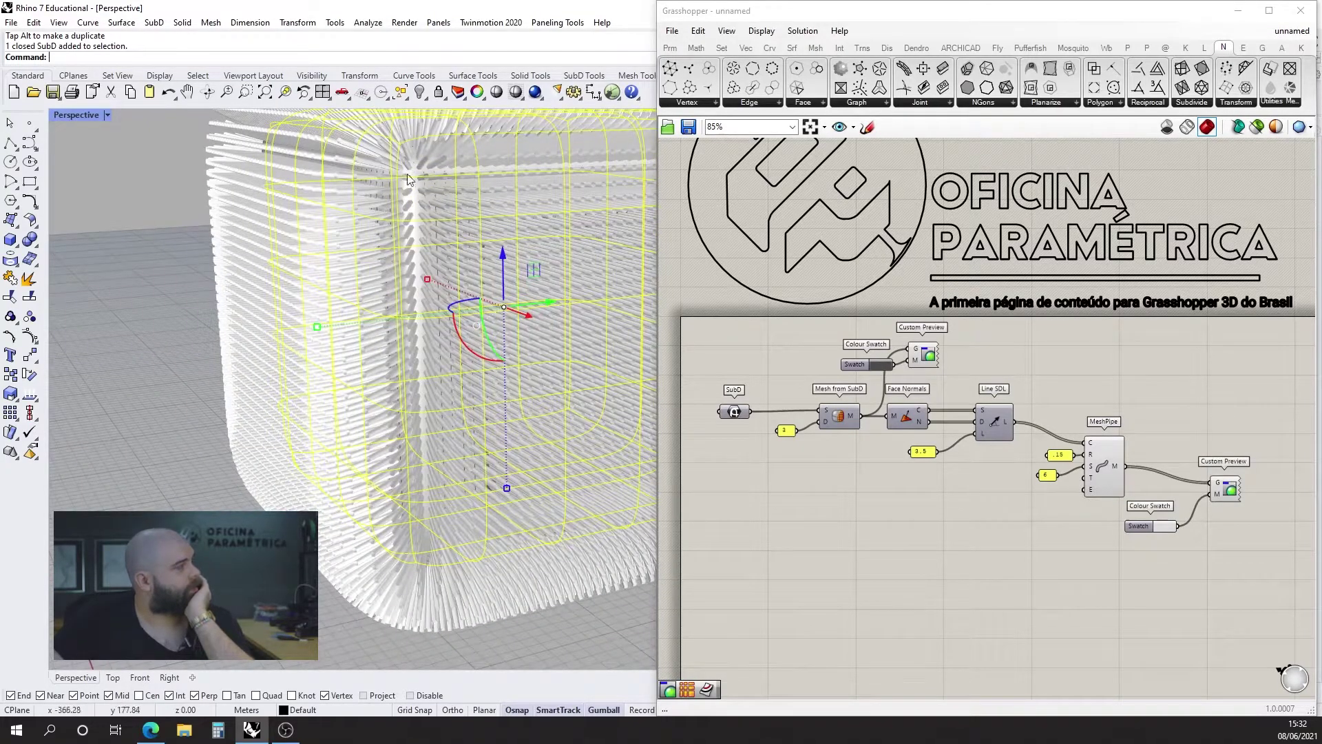
{"action": "left_click", "coordinate": [150, 730]}
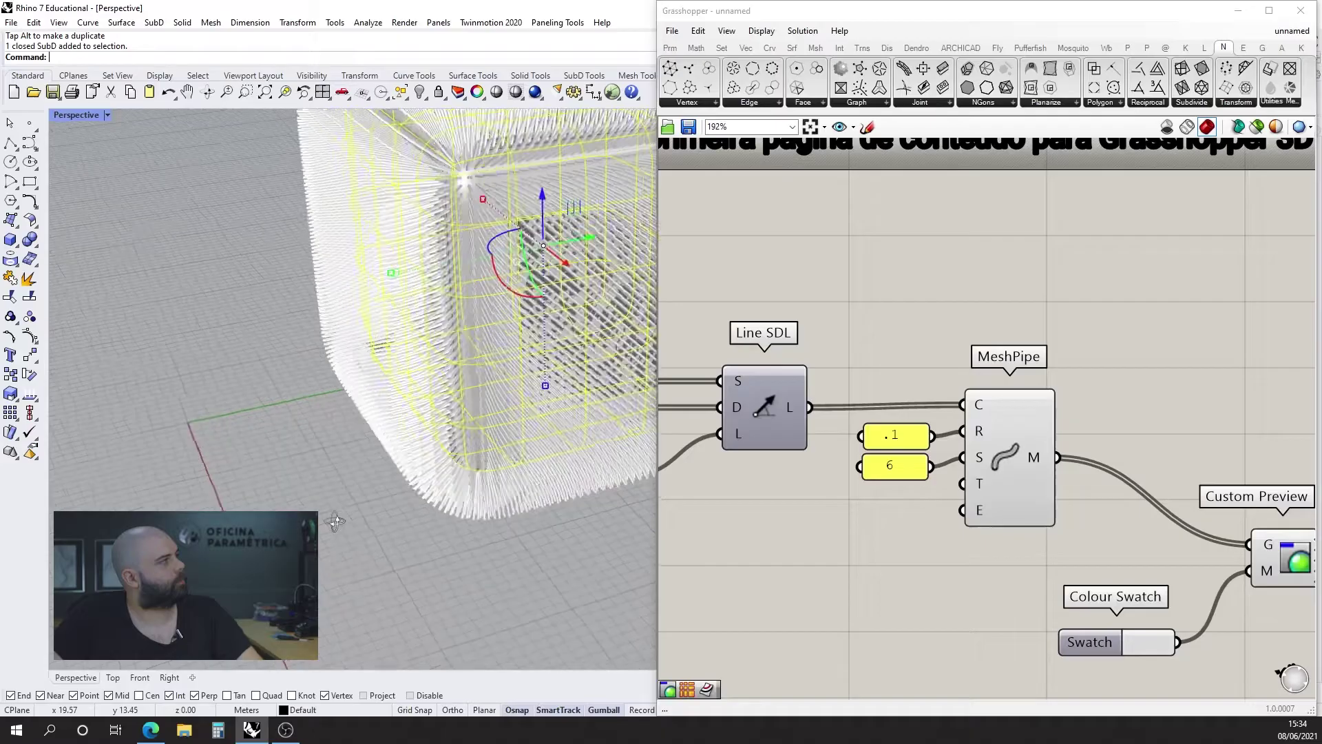
{"action": "right_click_drag", "start_coordinate": [335, 521], "coordinate": [339, 520]}
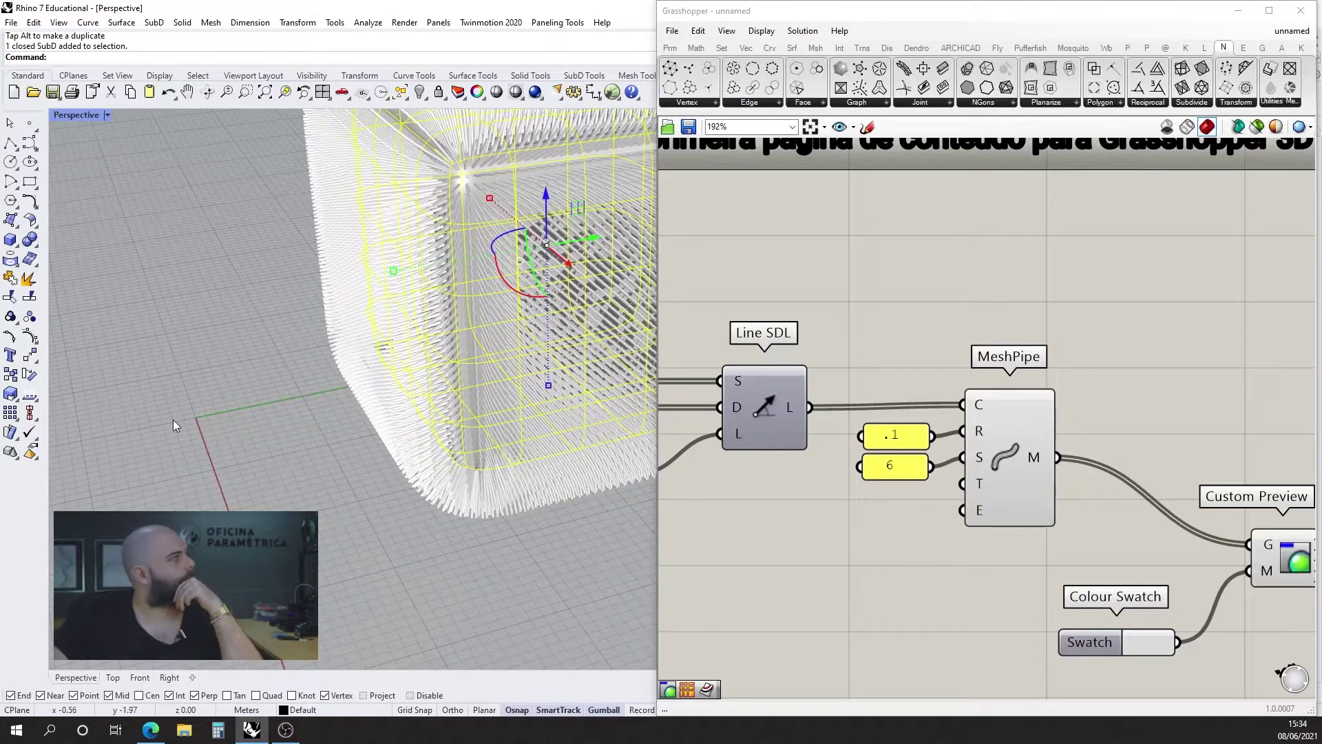
{"action": "right_click_drag", "start_coordinate": [338, 279], "coordinate": [496, 303]}
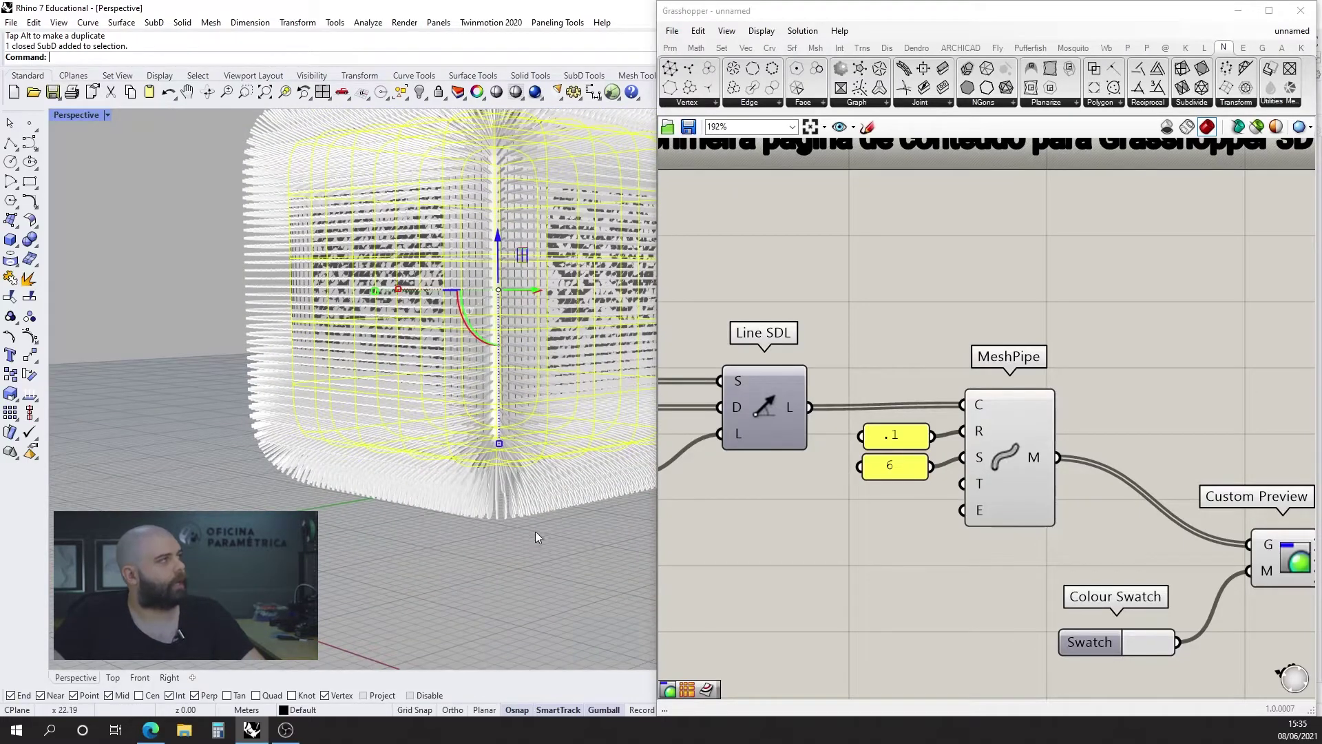
{"action": "right_click_drag", "start_coordinate": [431, 514], "coordinate": [408, 316]}
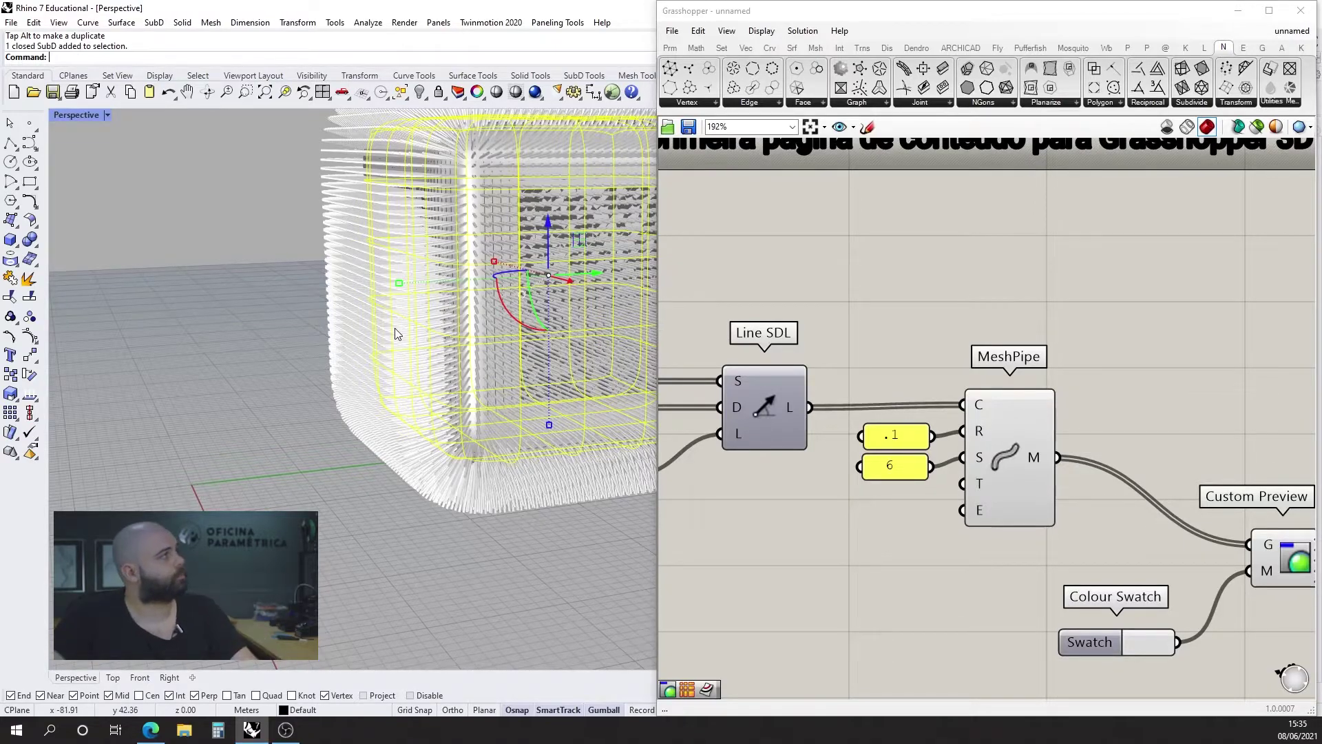
- Draw a solid box on the ground plane enclosing the near lower corner of the rod-covered volume
{"action": "left_click", "coordinate": [11, 240]}
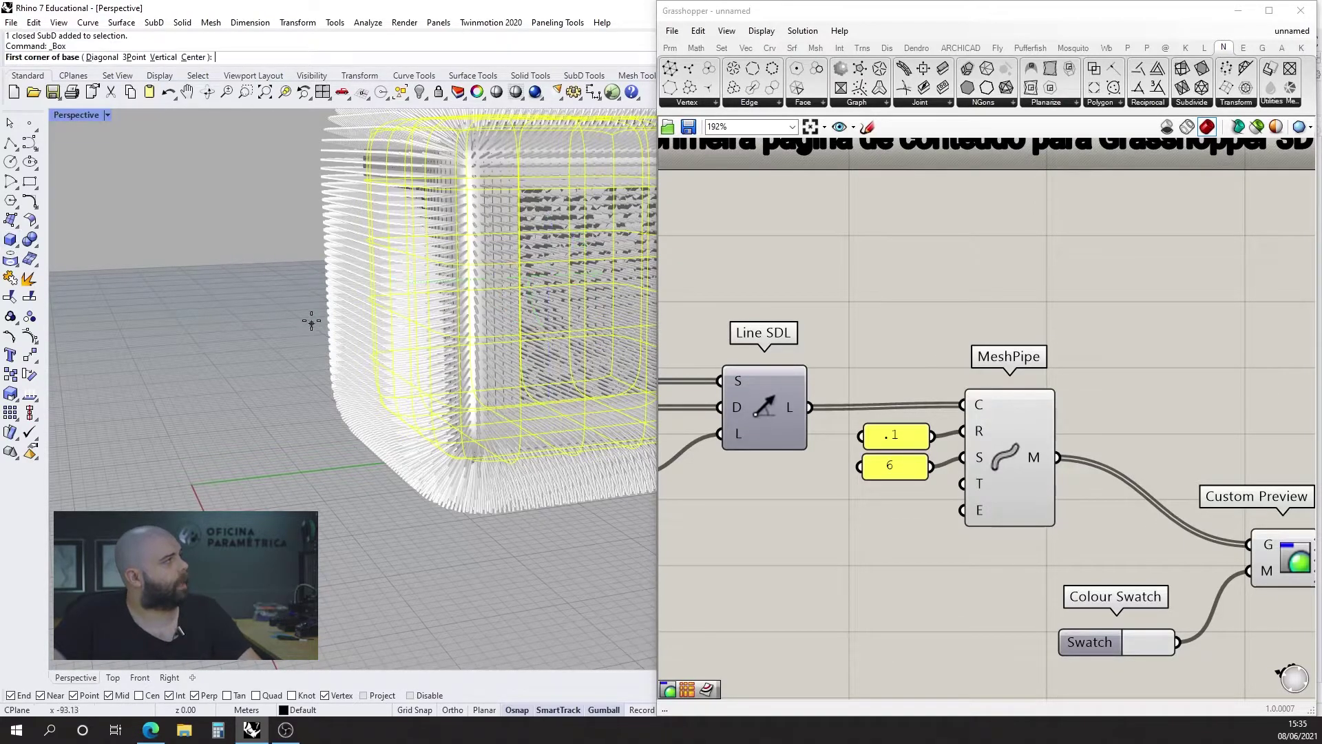
{"action": "right_click_drag", "start_coordinate": [137, 235], "coordinate": [160, 331]}
{"action": "right_click_drag", "start_coordinate": [416, 481], "coordinate": [437, 508]}
{"action": "left_click", "coordinate": [371, 517]}
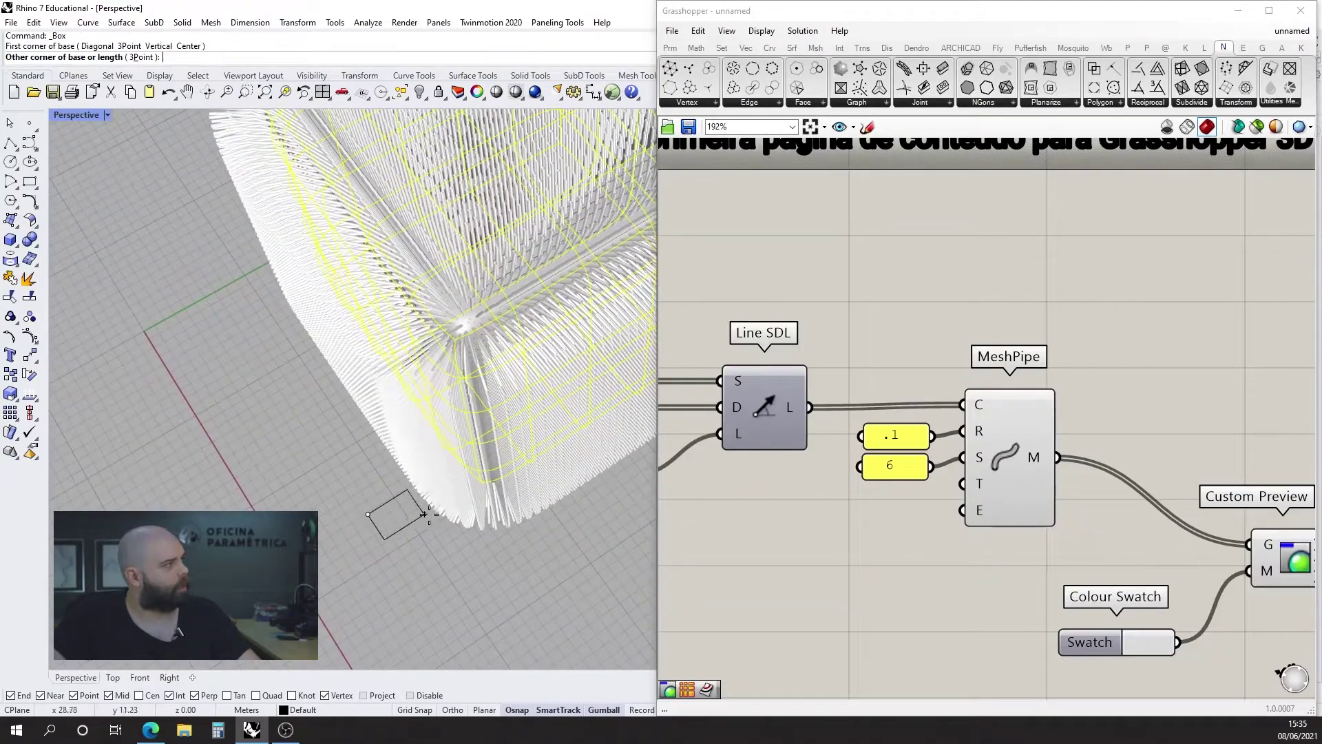
{"action": "left_click", "coordinate": [590, 539]}
{"action": "right_click_drag", "start_coordinate": [590, 540], "coordinate": [546, 374]}
{"action": "left_click", "coordinate": [513, 291]}
- Select the new corner box and move it vertically to adjust how much of the rod corner it covers
{"action": "left_click", "coordinate": [191, 351]}
{"action": "right_click_drag", "start_coordinate": [376, 323], "coordinate": [286, 327]}
{"action": "left_click", "coordinate": [384, 348]}
{"action": "right_click_drag", "start_coordinate": [413, 368], "coordinate": [398, 358]}
{"action": "left_click_drag", "start_coordinate": [439, 386], "coordinate": [440, 356]}
{"action": "left_click", "coordinate": [249, 357]}
{"action": "right_click_drag", "start_coordinate": [249, 357], "coordinate": [422, 401]}
- Add a Brep parameter to the Grasshopper definition and reference the corner box in it
{"action": "scroll", "coordinate": [966, 323], "scroll_direction": "down", "scroll_amount": 6}
{"action": "left_click", "coordinate": [893, 501]}
{"action": "double_click", "coordinate": [892, 500]}
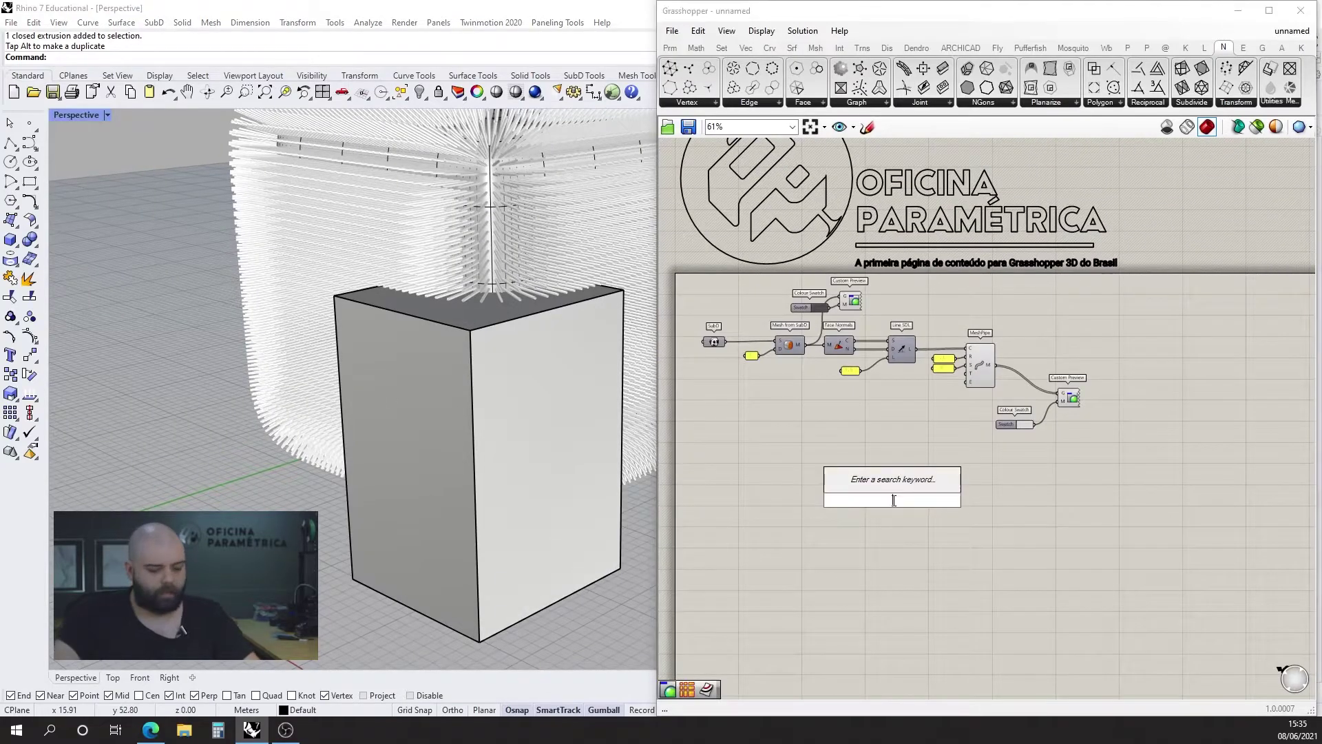
{"action": "type", "text": "brep"}
{"action": "key", "text": "Return"}
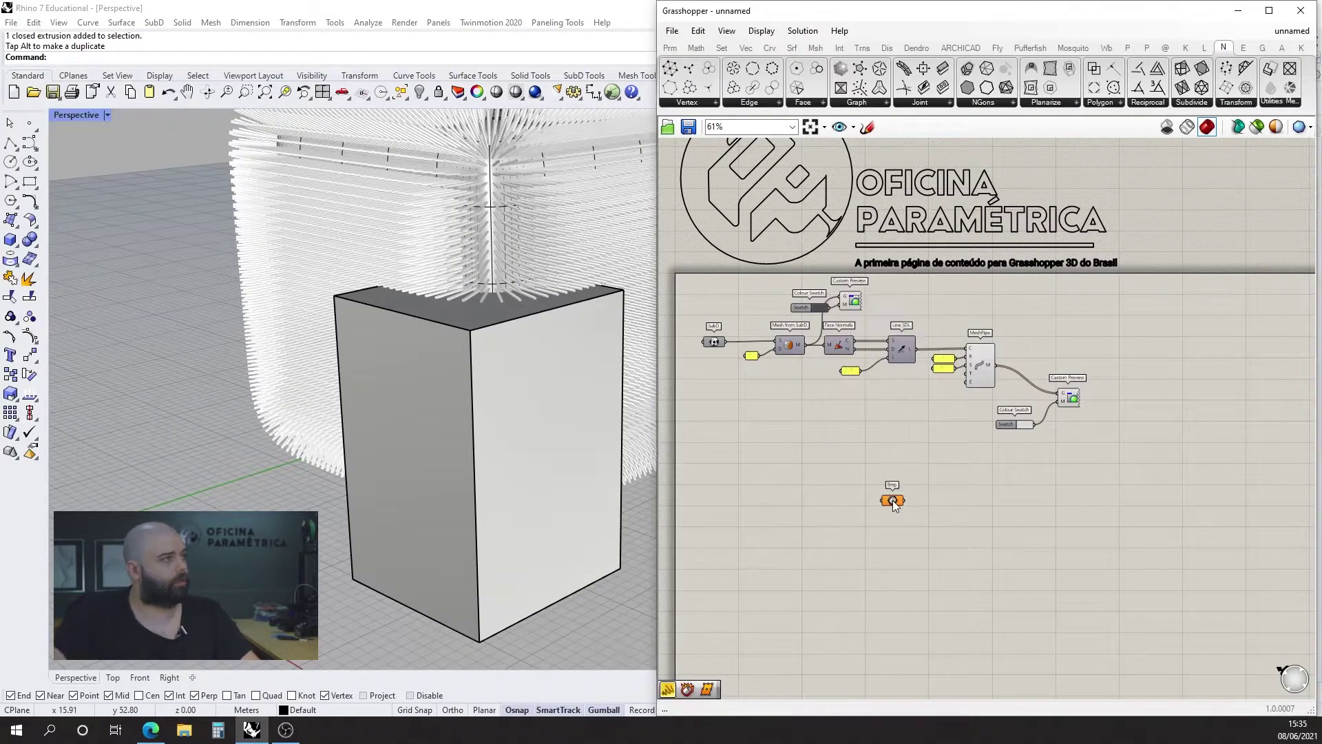
{"action": "scroll", "coordinate": [892, 501], "scroll_direction": "up", "scroll_amount": 4}
{"action": "right_click", "coordinate": [892, 501]}
{"action": "left_click", "coordinate": [953, 604]}
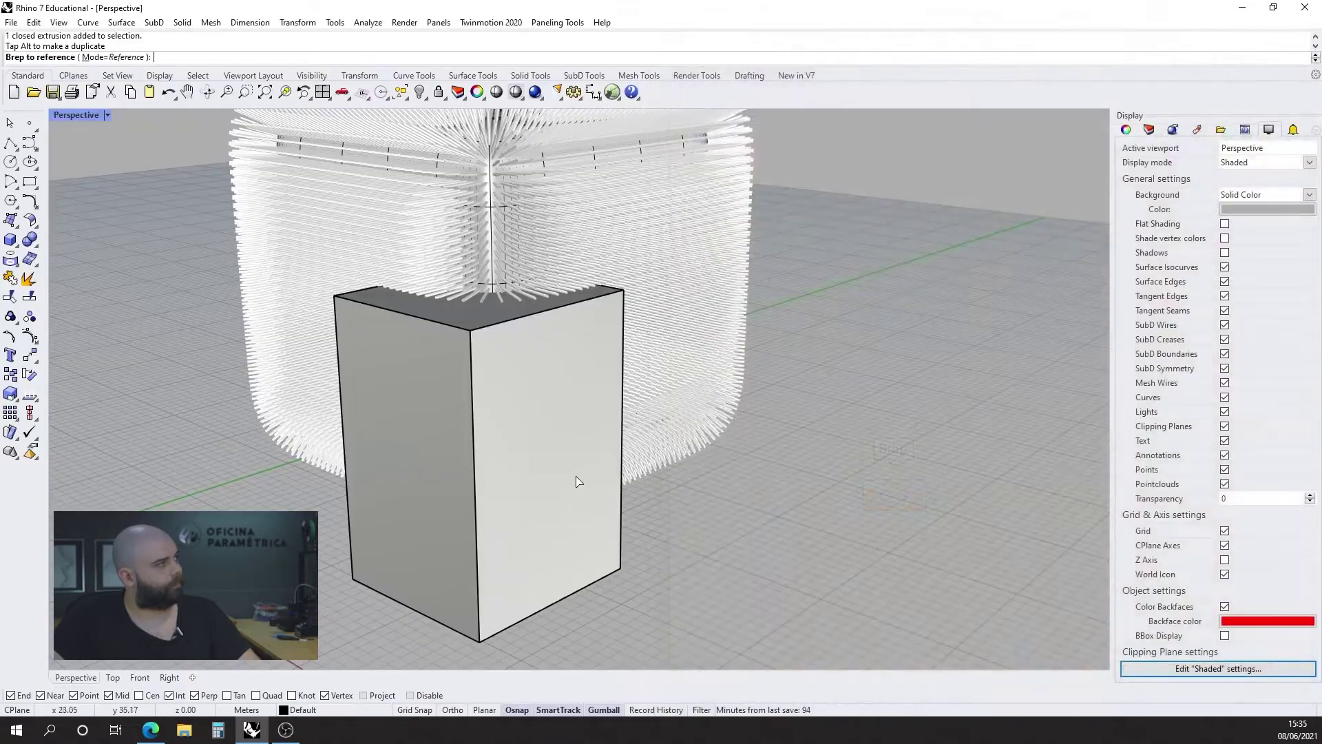
{"action": "left_click", "coordinate": [583, 482]}
- Move the Brep parameter below Mesh from SubD and hide the original corner box in Rhino
{"action": "scroll", "coordinate": [1033, 509], "scroll_direction": "down", "scroll_amount": 6}
{"action": "left_click_drag", "start_coordinate": [880, 509], "coordinate": [918, 439]}
{"action": "scroll", "coordinate": [919, 437], "scroll_direction": "up", "scroll_amount": 4}
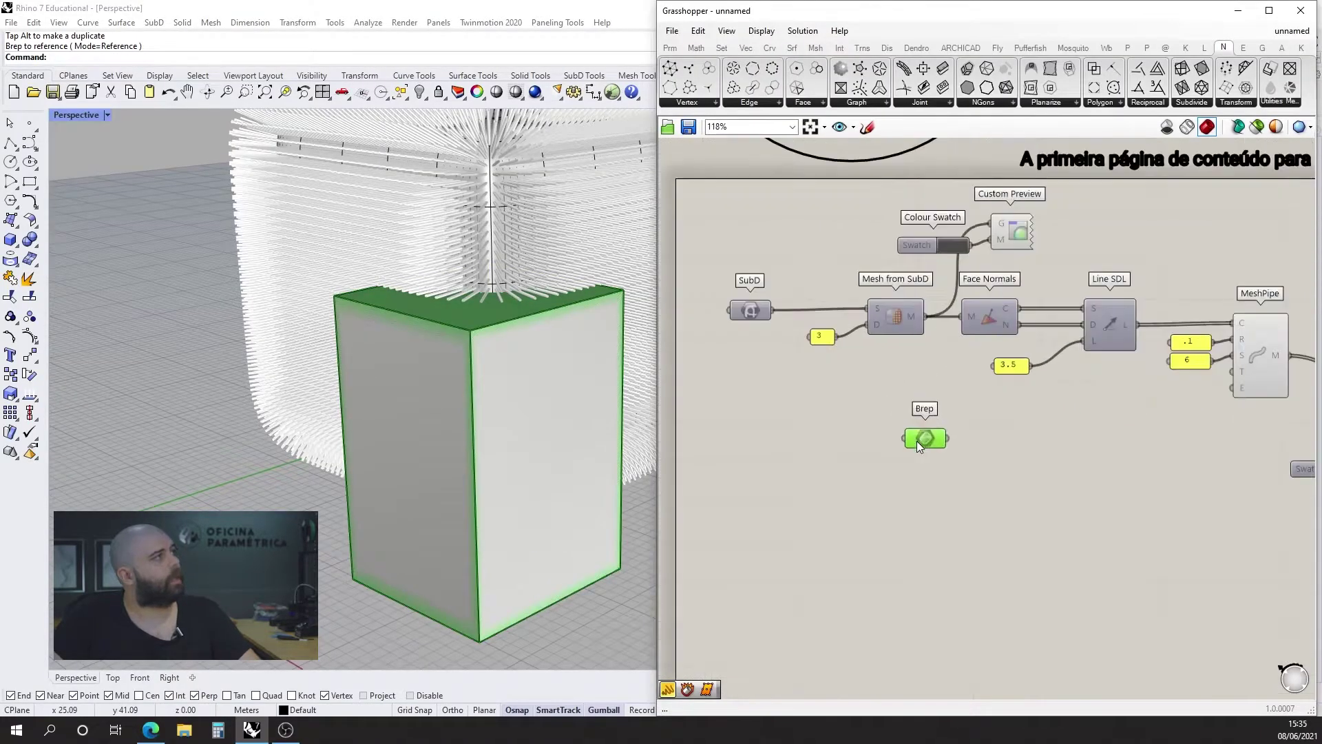
{"action": "left_click", "coordinate": [565, 358]}
{"action": "left_click", "coordinate": [419, 92]}
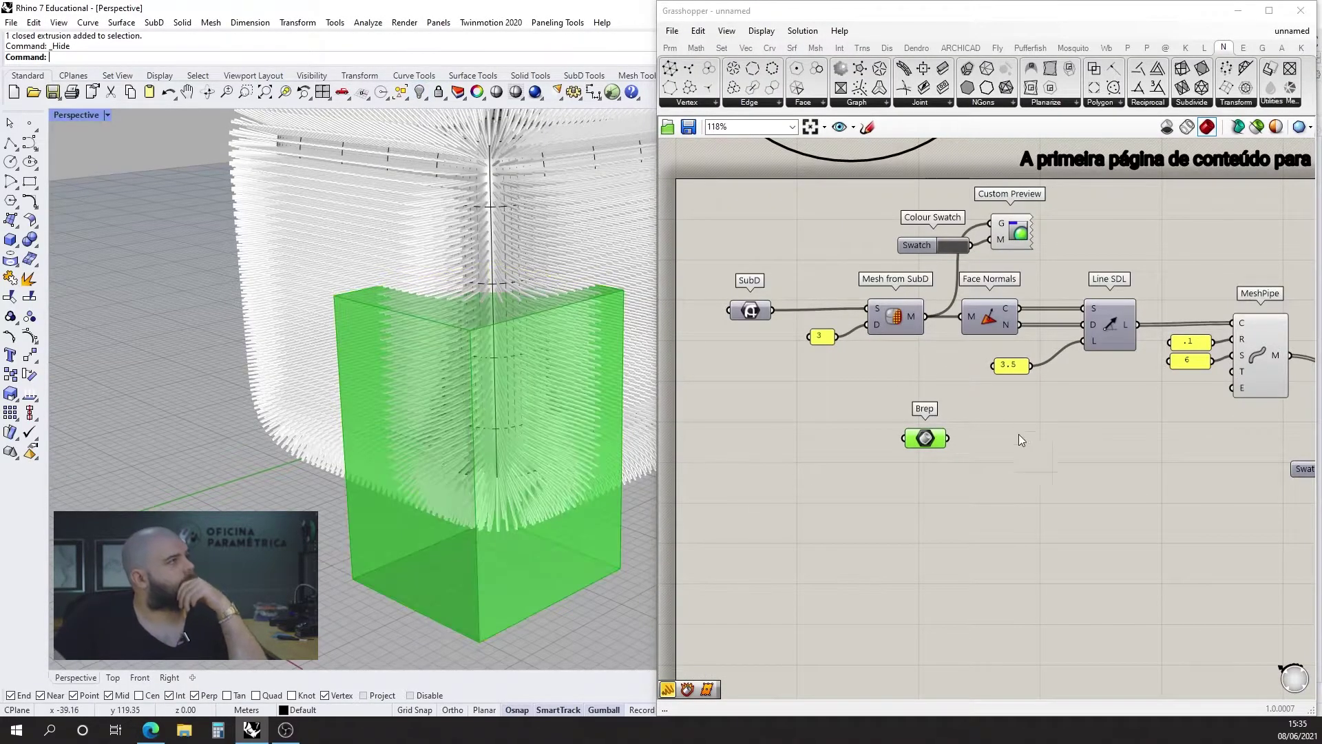
- Turn on the Face Normals preview and examine which face centres fall inside the corner box
{"action": "left_click", "coordinate": [1009, 430]}
{"action": "left_click", "coordinate": [989, 323]}
{"action": "middle_click", "coordinate": [989, 322]}
{"action": "left_click", "coordinate": [1012, 293]}
{"action": "right_click_drag", "start_coordinate": [590, 394], "coordinate": [528, 262]}
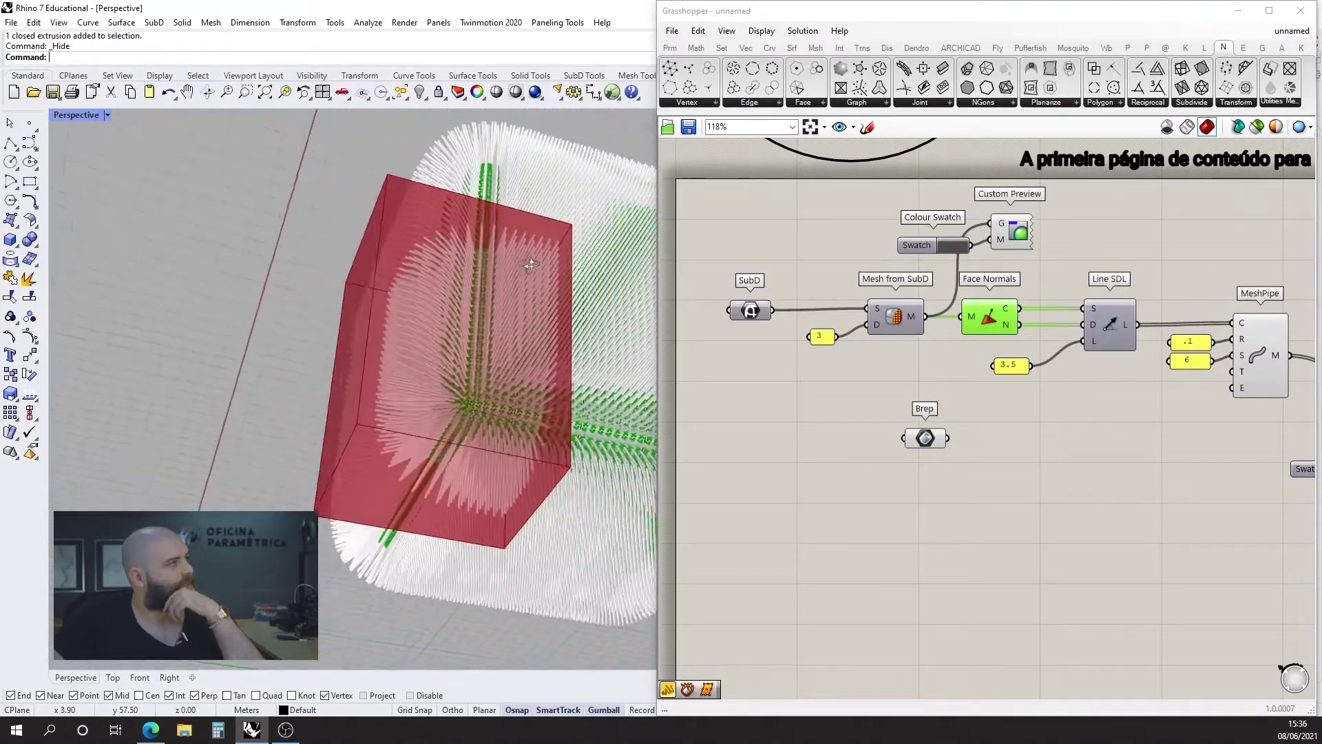
{"action": "scroll", "coordinate": [498, 427], "scroll_direction": "up", "scroll_amount": 7}
{"action": "right_click_drag", "start_coordinate": [499, 427], "coordinate": [487, 412]}
{"action": "scroll", "coordinate": [487, 412], "scroll_direction": "up", "scroll_amount": 5}
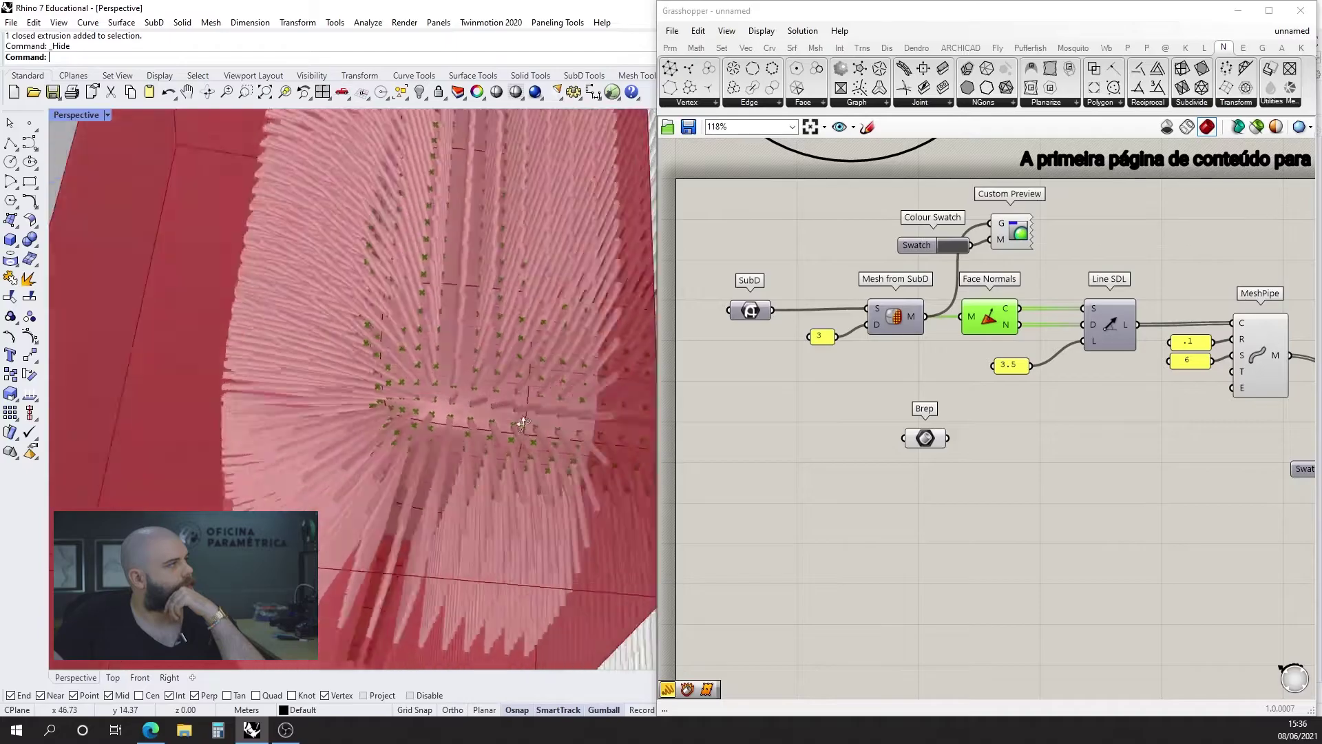
{"action": "scroll", "coordinate": [484, 461], "scroll_direction": "down", "scroll_amount": 10}
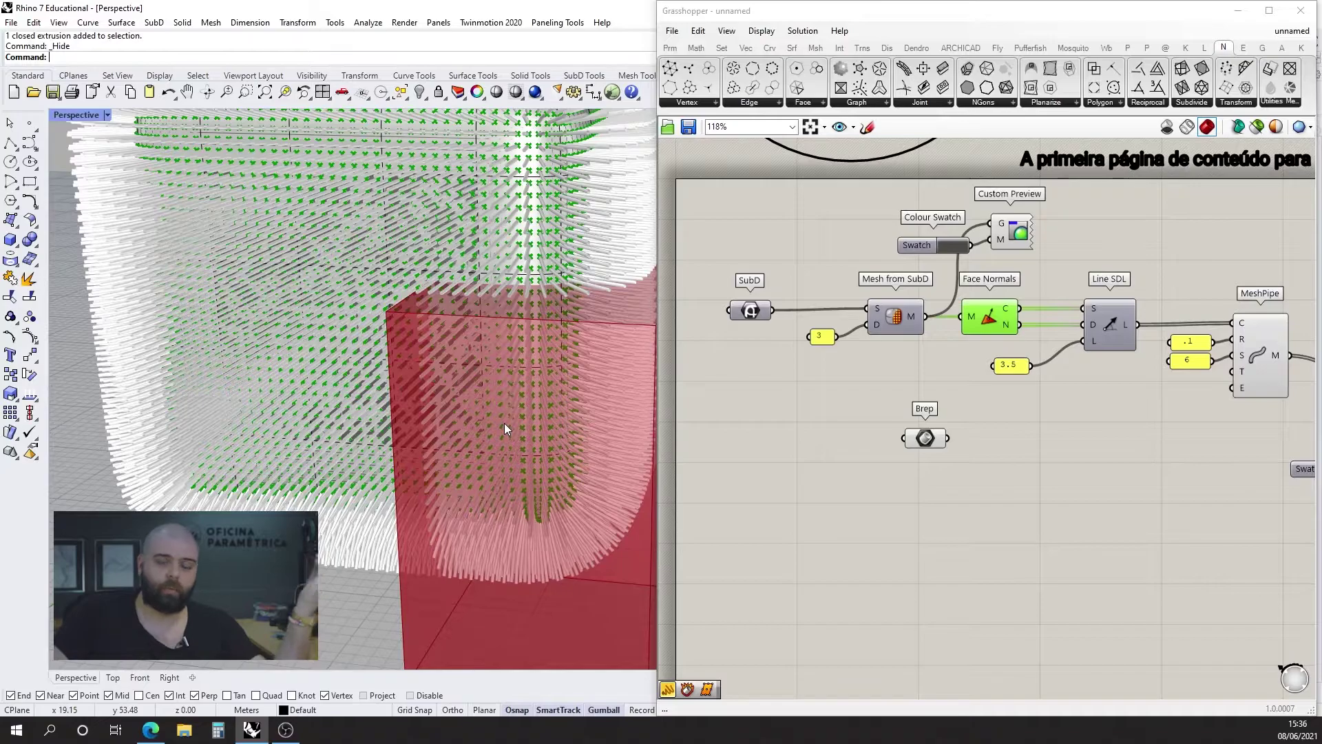
{"action": "right_click_drag", "start_coordinate": [521, 409], "coordinate": [482, 328]}
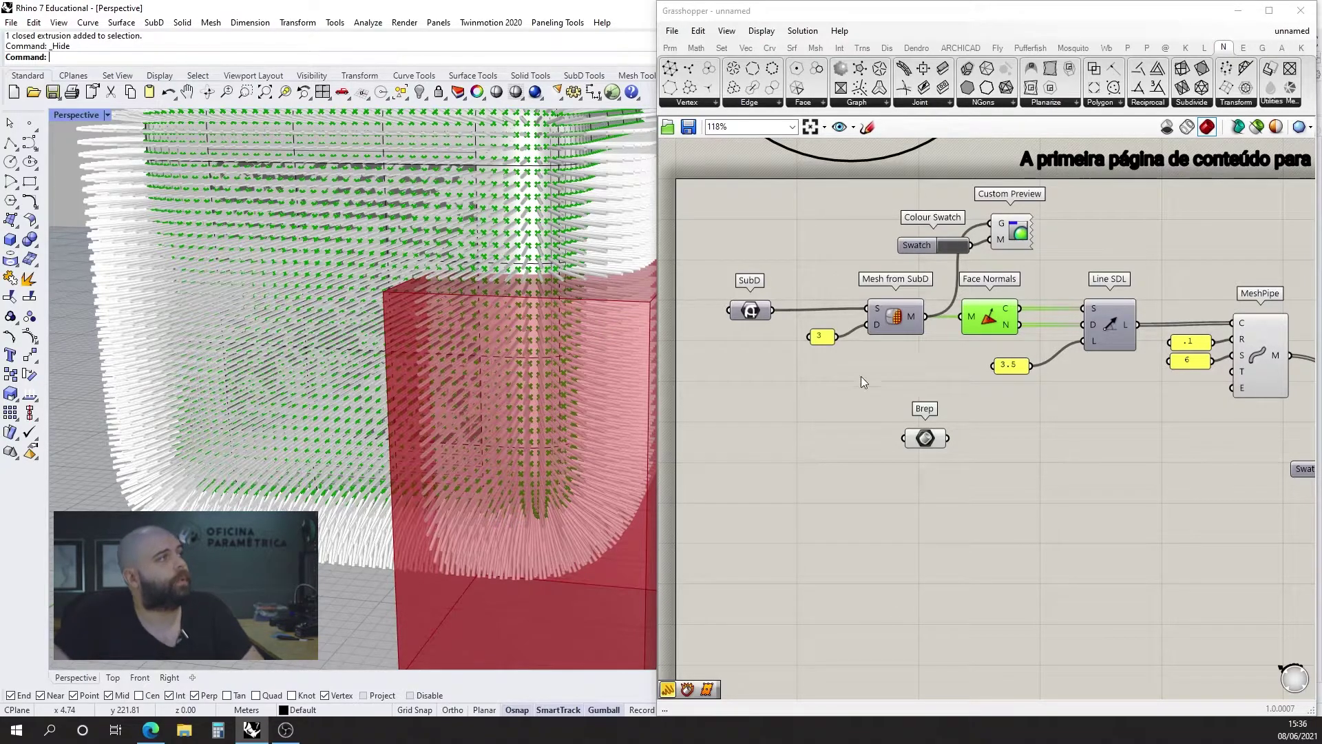
- Add a Point In Brep component to the definition near the Brep parameter
{"action": "scroll", "coordinate": [877, 376], "scroll_direction": "down", "scroll_amount": 3}
{"action": "scroll", "coordinate": [839, 381], "scroll_direction": "up", "scroll_amount": 5}
{"action": "double_click", "coordinate": [947, 440]}
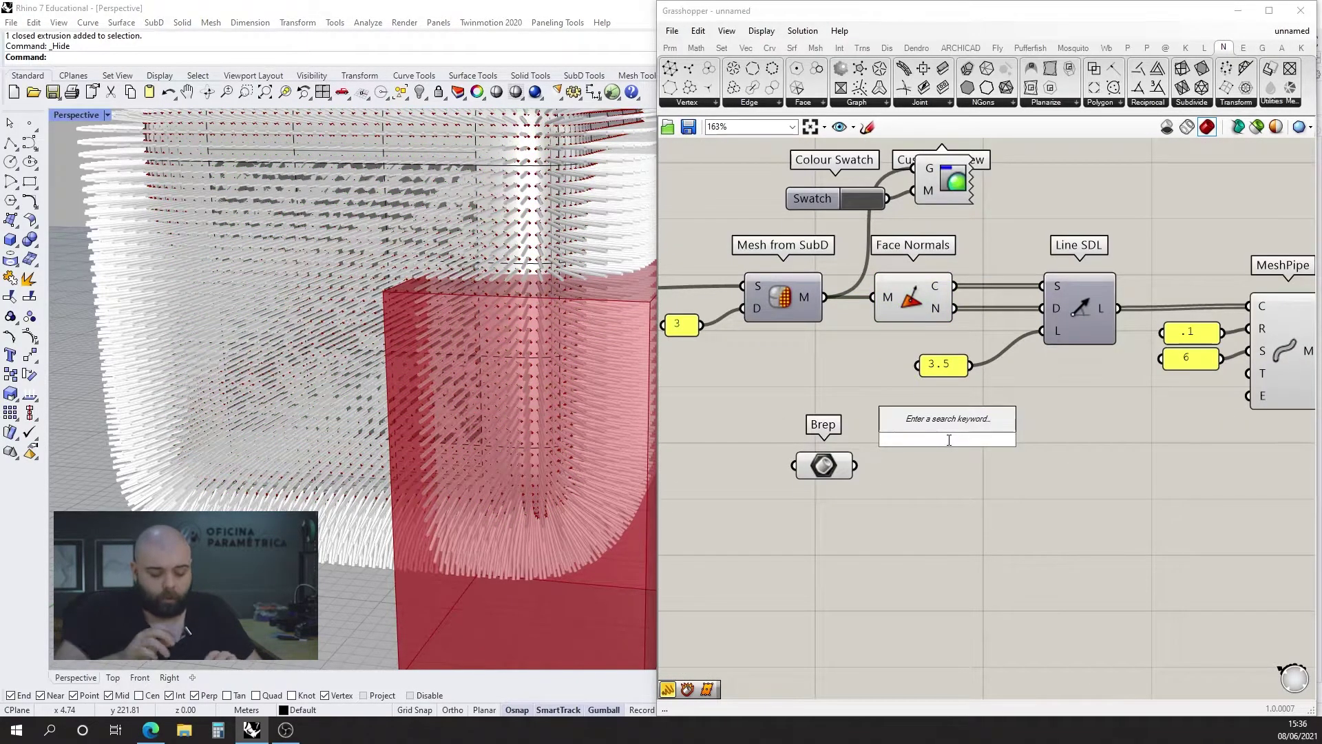
{"action": "type", "text": "poi"}
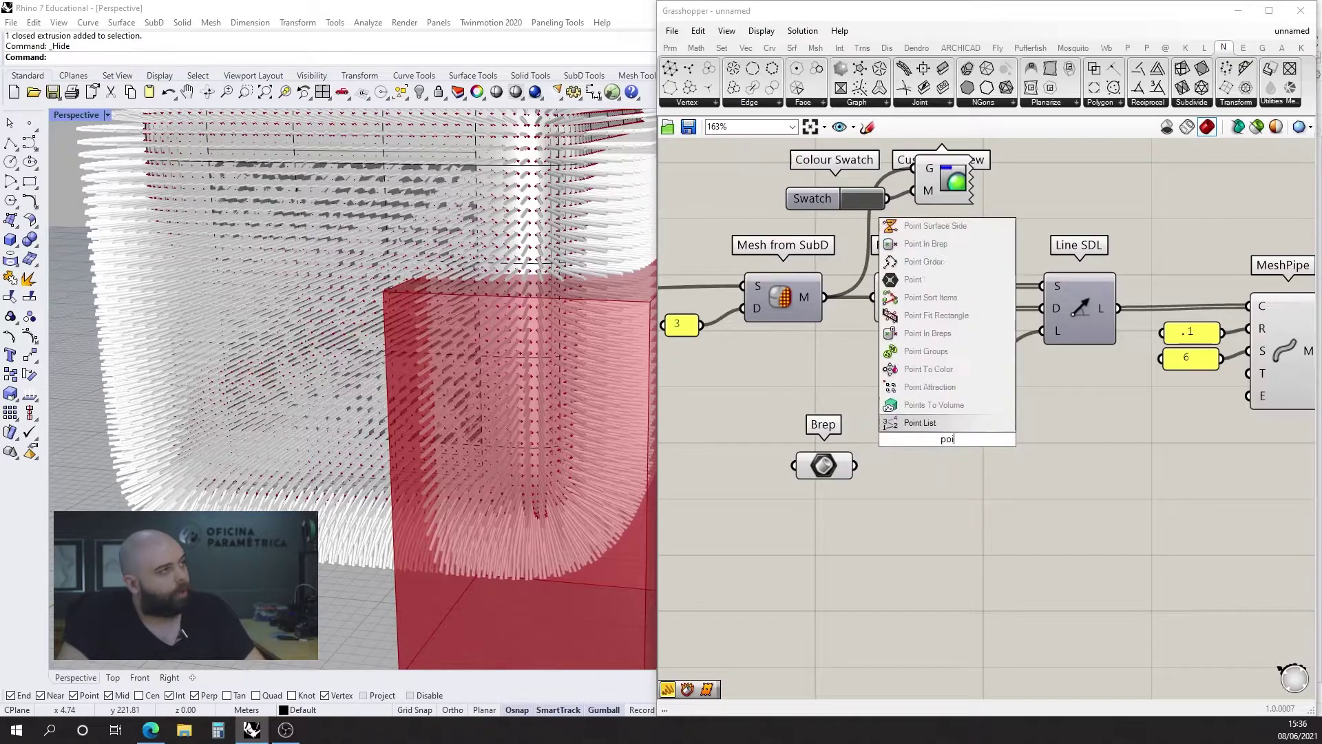
{"action": "type", "text": "nt in brep"}
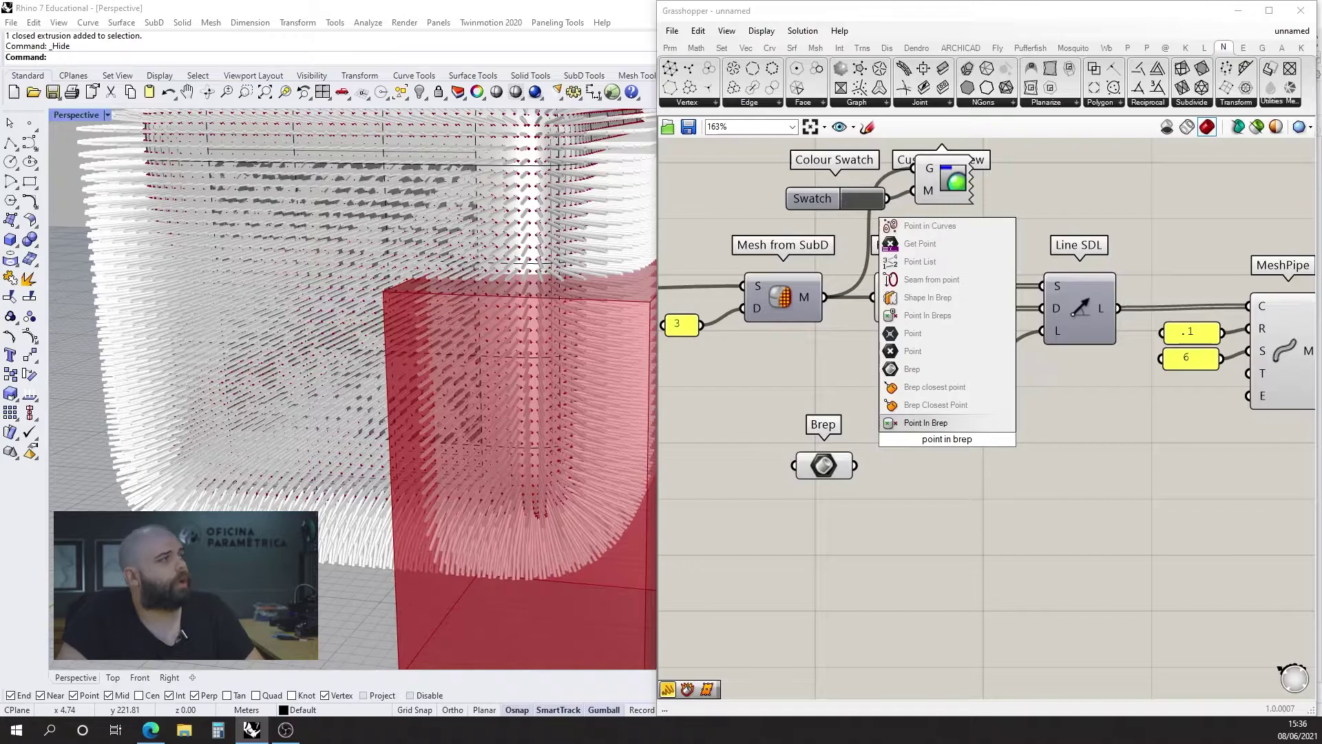
{"action": "key", "text": "Return"}
- Arrange Brep and Point In Brep below Face Normals, then feed the Brep into B and the face centres into P
{"action": "left_click_drag", "start_coordinate": [960, 444], "coordinate": [1046, 491]}
{"action": "left_click_drag", "start_coordinate": [823, 466], "coordinate": [889, 485]}
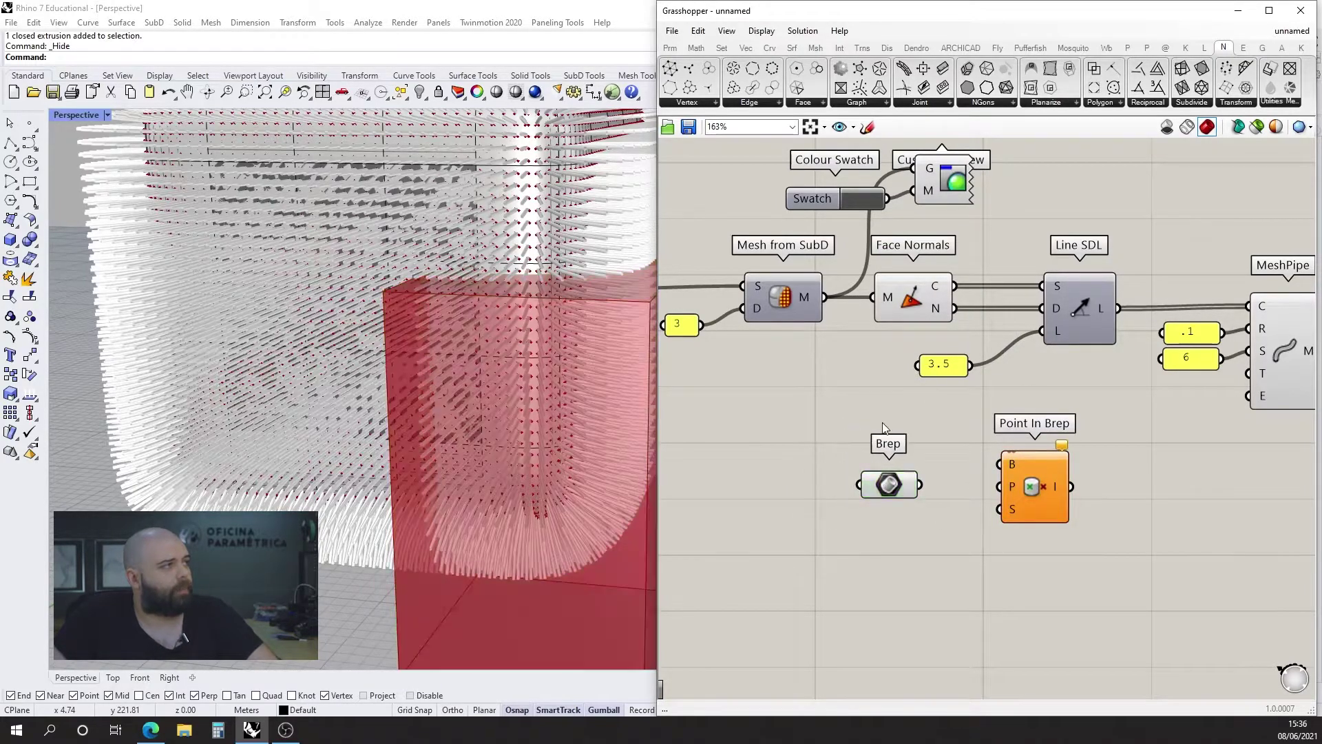
{"action": "left_click_drag", "start_coordinate": [1004, 463], "coordinate": [841, 450]}
{"action": "left_click", "coordinate": [975, 477]}
{"action": "left_click_drag", "start_coordinate": [954, 308], "coordinate": [1023, 515]}
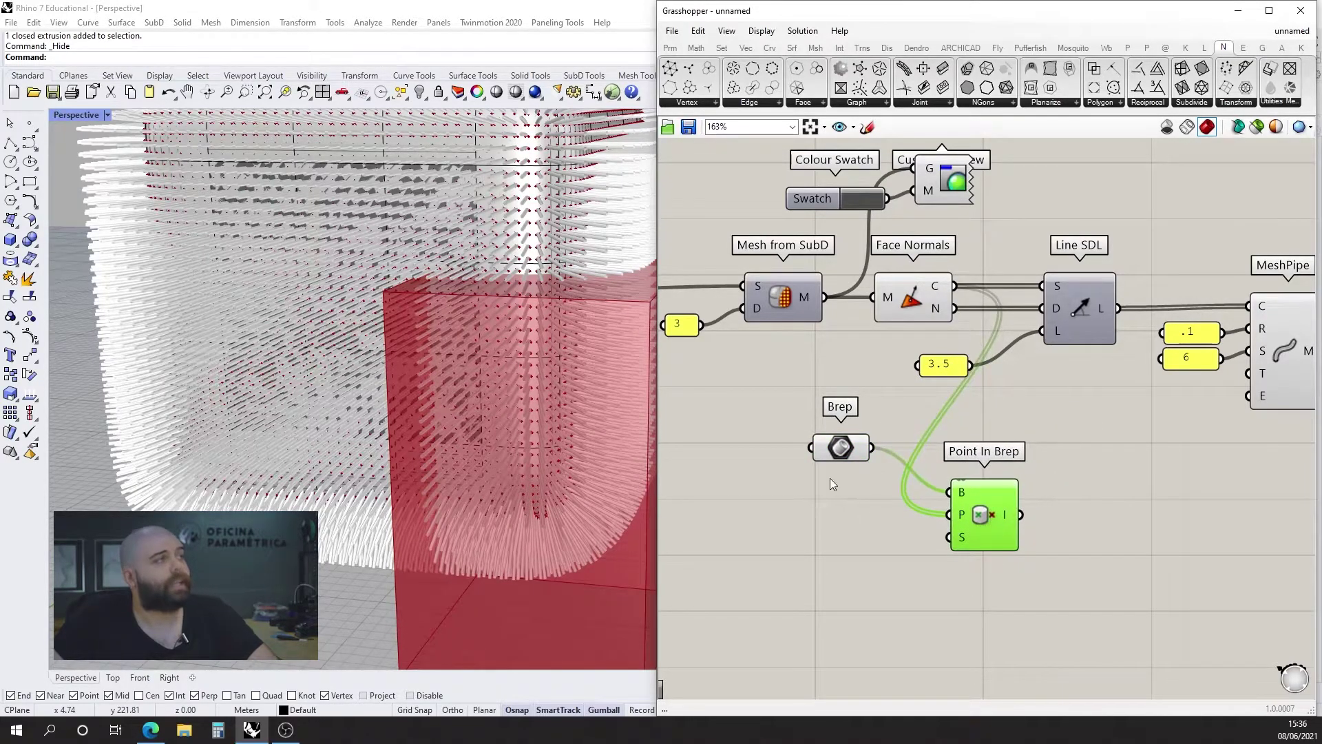
- Add a panel beside Point In Brep and feed the I output into it to read the inclusion values
{"action": "scroll", "coordinate": [1043, 494], "scroll_direction": "up", "scroll_amount": 3}
{"action": "left_click", "coordinate": [1043, 494]}
{"action": "left_click", "coordinate": [670, 47]}
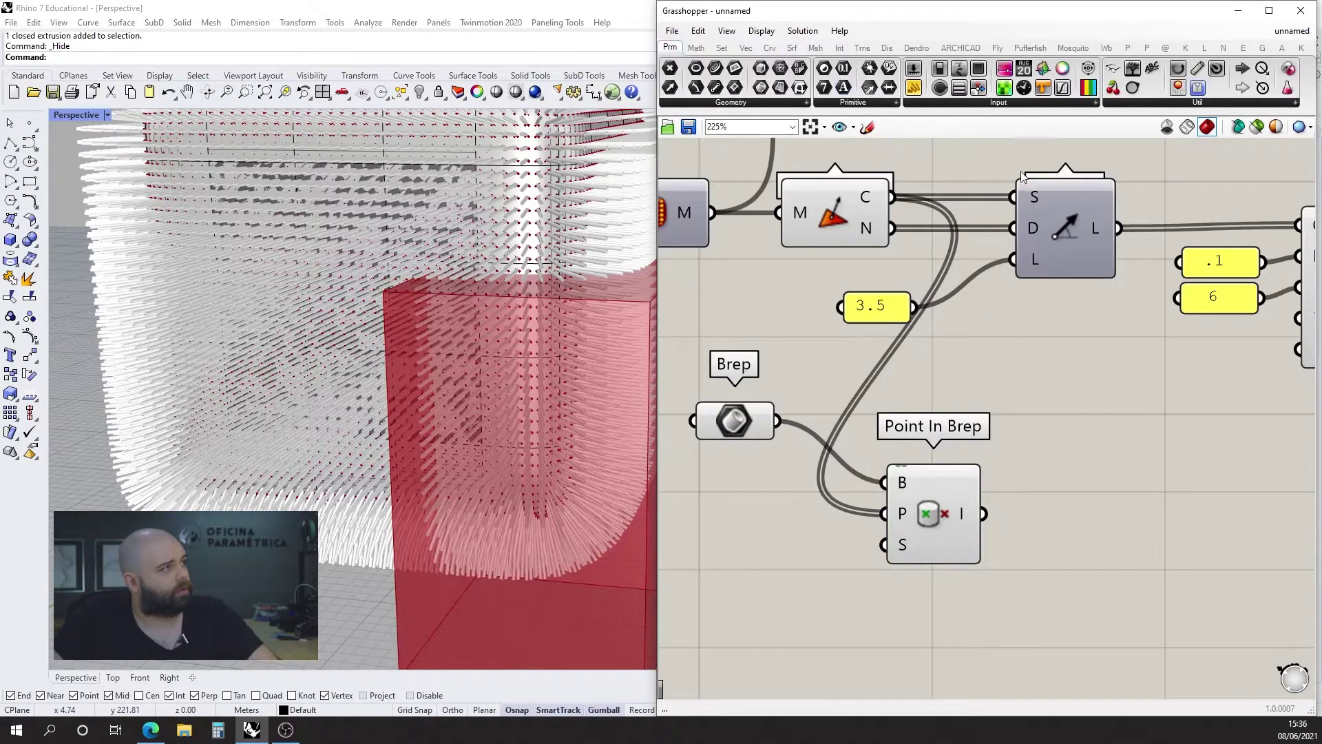
{"action": "mouse_move", "coordinate": [971, 514]}
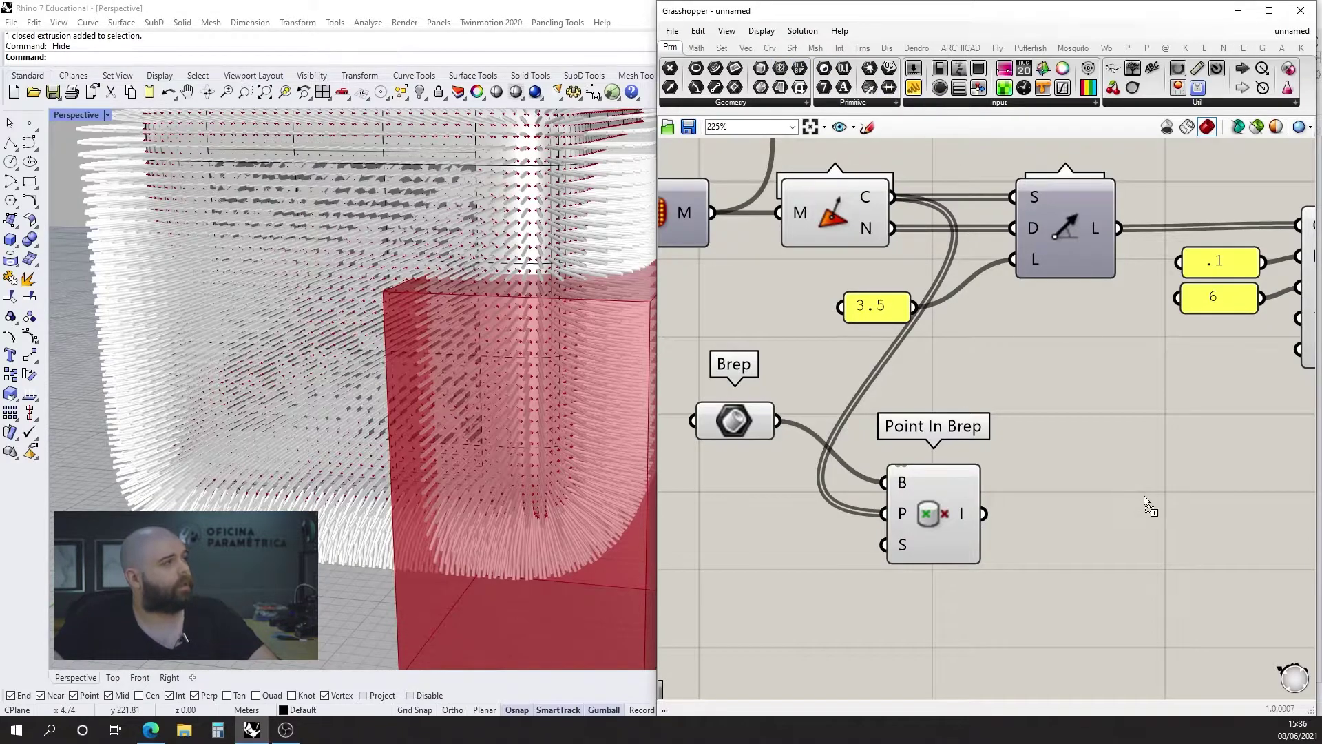
{"action": "left_click_drag", "start_coordinate": [1144, 499], "coordinate": [1145, 497]}
{"action": "left_click_drag", "start_coordinate": [1011, 498], "coordinate": [1018, 495]}
{"action": "scroll", "coordinate": [1092, 498], "scroll_direction": "down", "scroll_amount": 2}
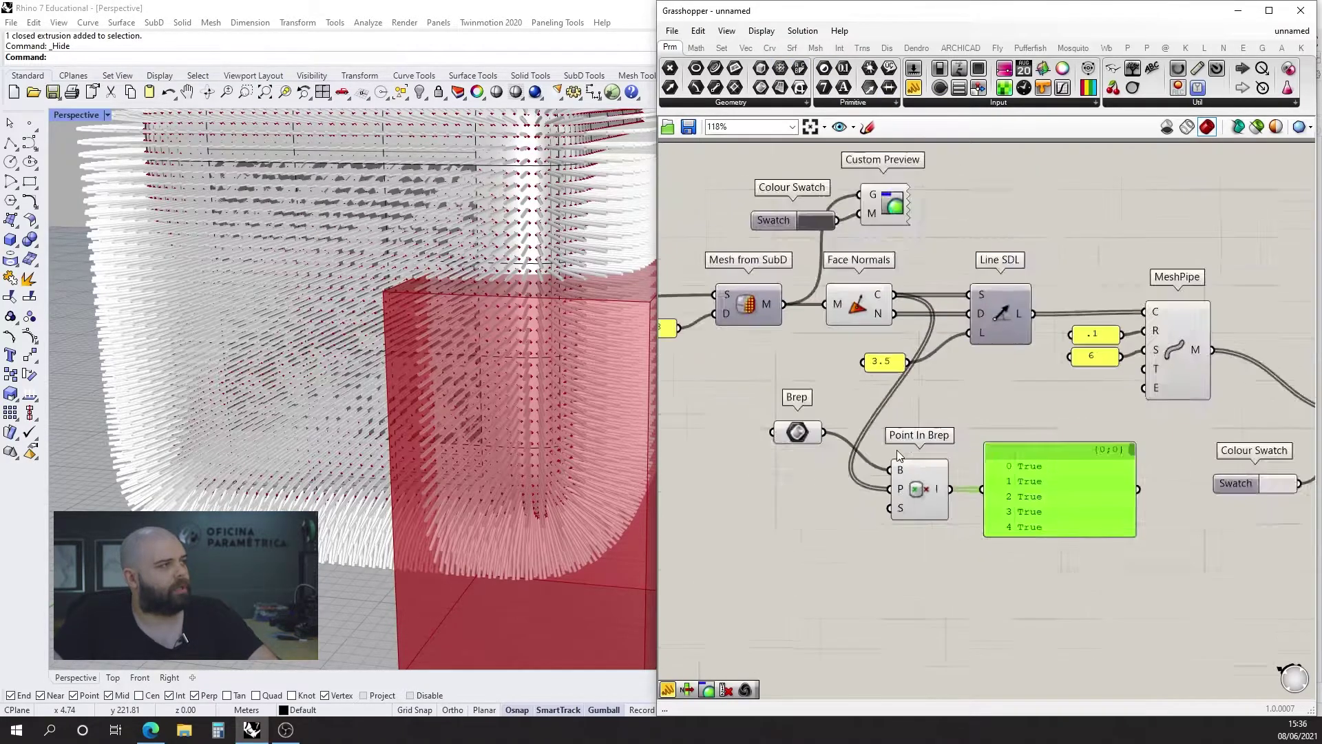
{"action": "scroll", "coordinate": [815, 388], "scroll_direction": "up", "scroll_amount": 2}
{"action": "mouse_move", "coordinate": [1071, 355]}
{"action": "left_mouse_down"}
{"action": "mouse_move", "coordinate": [1064, 485]}
{"action": "mouse_move", "coordinate": [1070, 349]}
{"action": "left_mouse_up"}
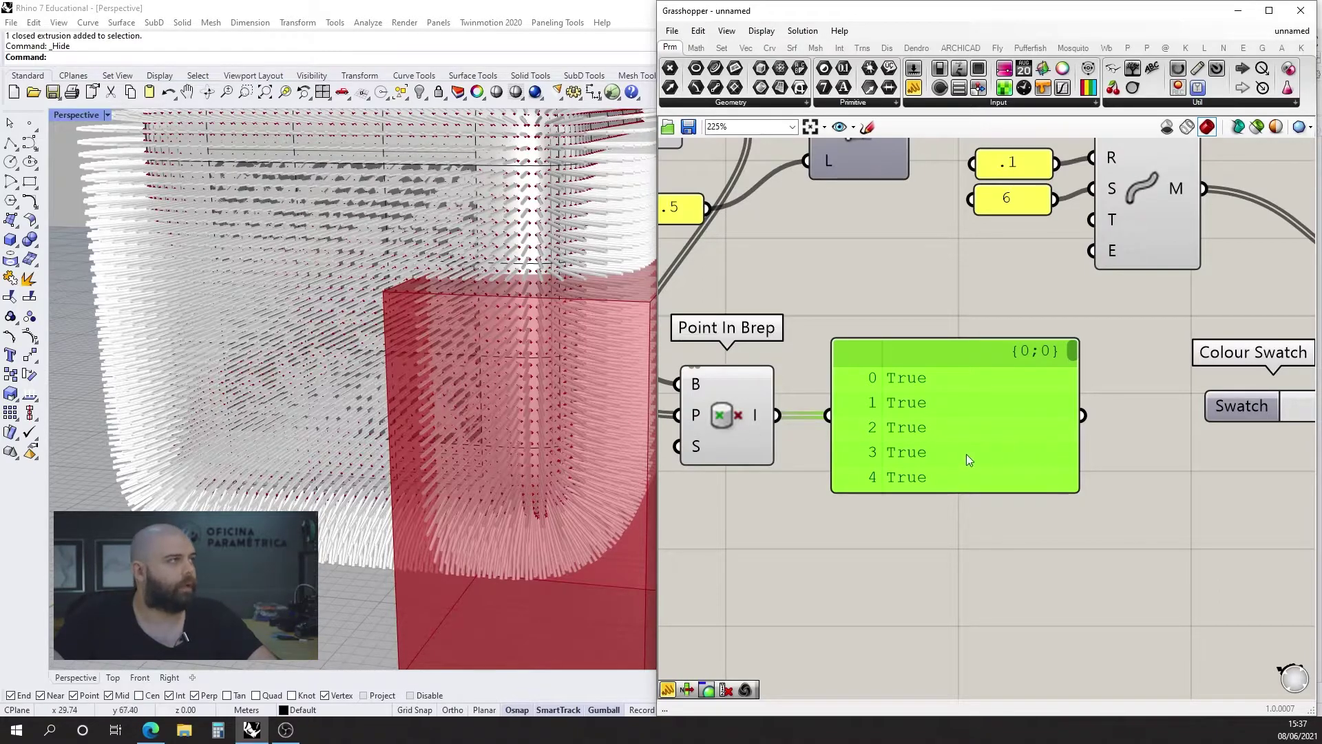
- Align the Brep parameter with the B input of Point In Brep
{"action": "scroll", "coordinate": [934, 450], "scroll_direction": "down", "scroll_amount": 5}
{"action": "scroll", "coordinate": [817, 423], "scroll_direction": "up", "scroll_amount": 4}
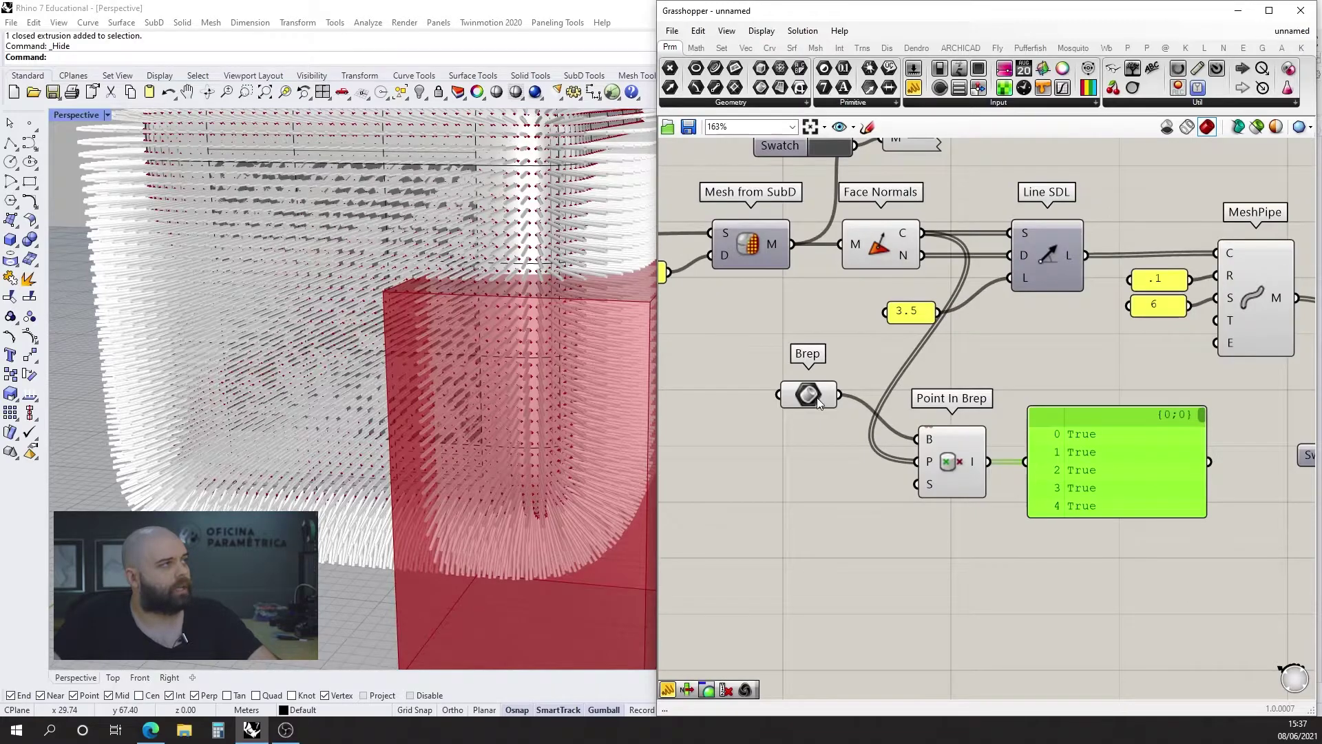
{"action": "left_click_drag", "start_coordinate": [819, 398], "coordinate": [816, 445]}
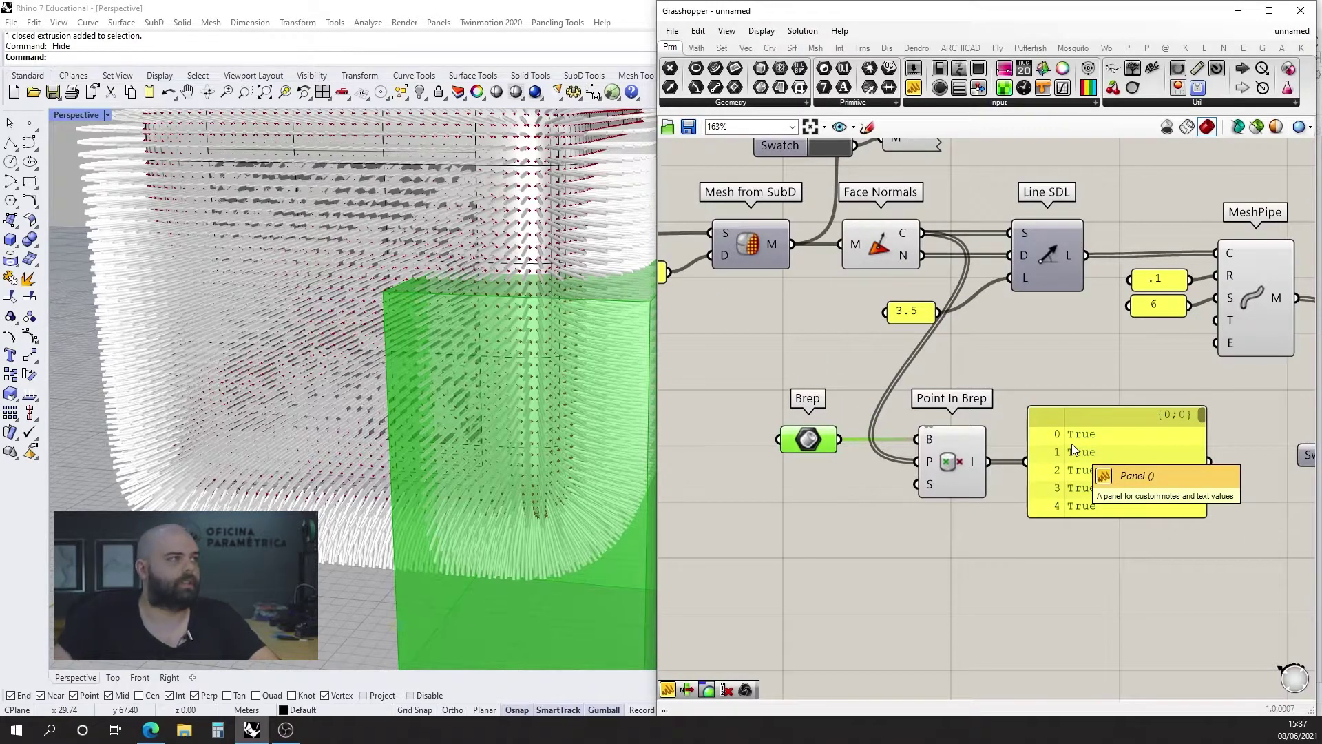
- Browse the panel's values, shift Line SDL and its downstream components right, and place the panel below Point In Brep to free space
{"action": "scroll", "coordinate": [1205, 416], "scroll_direction": "up", "scroll_amount": 1}
{"action": "left_click_drag", "start_coordinate": [1204, 416], "coordinate": [1066, 328]}
{"action": "scroll", "coordinate": [849, 427], "scroll_direction": "down", "scroll_amount": 4}
{"action": "left_click_drag", "start_coordinate": [1119, 383], "coordinate": [1159, 338], "text": "shift"}
{"action": "left_click", "coordinate": [852, 358], "text": "shift"}
{"action": "left_click_drag", "start_coordinate": [820, 421], "coordinate": [789, 412]}
{"action": "left_click_drag", "start_coordinate": [955, 445], "coordinate": [964, 585]}
- Add a Cull Pattern component in the free space between Face Normals and Line SDL
{"action": "scroll", "coordinate": [999, 320], "scroll_direction": "up", "scroll_amount": 3}
{"action": "double_click", "coordinate": [957, 434]}
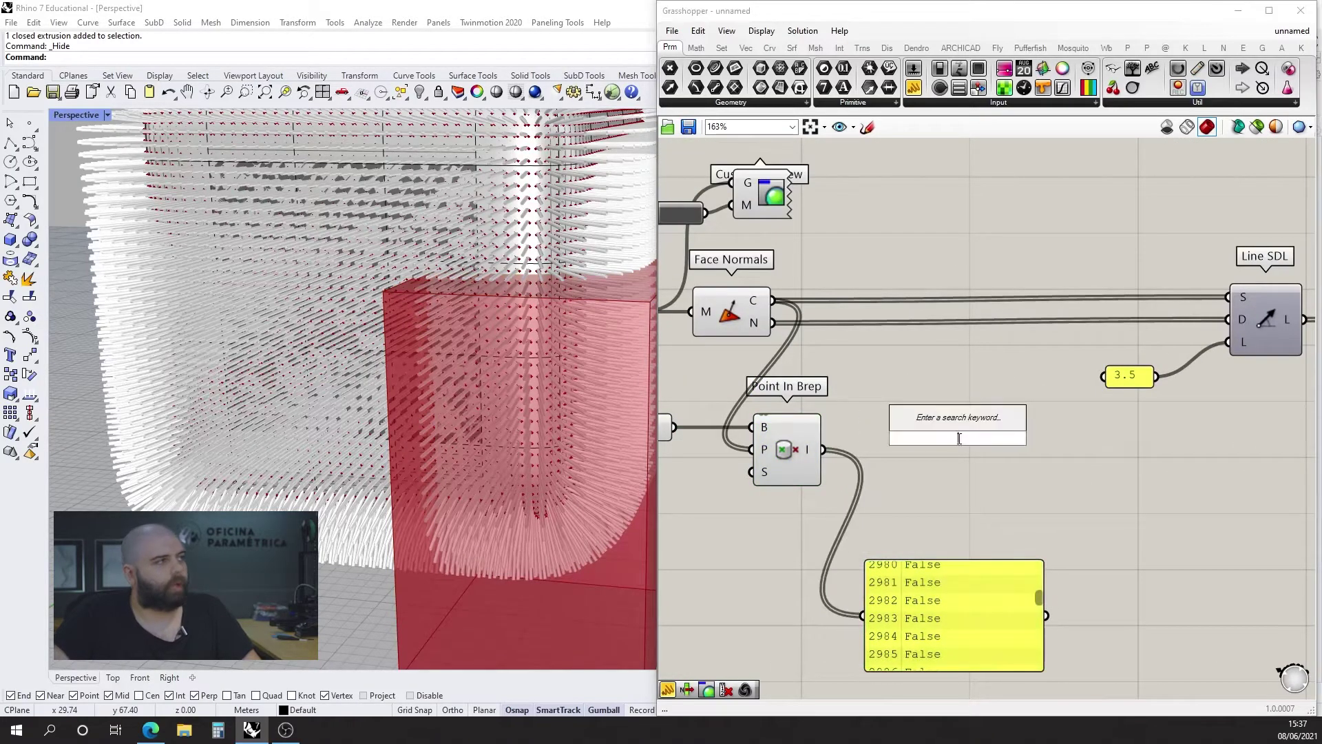
{"action": "type", "text": "cull pa"}
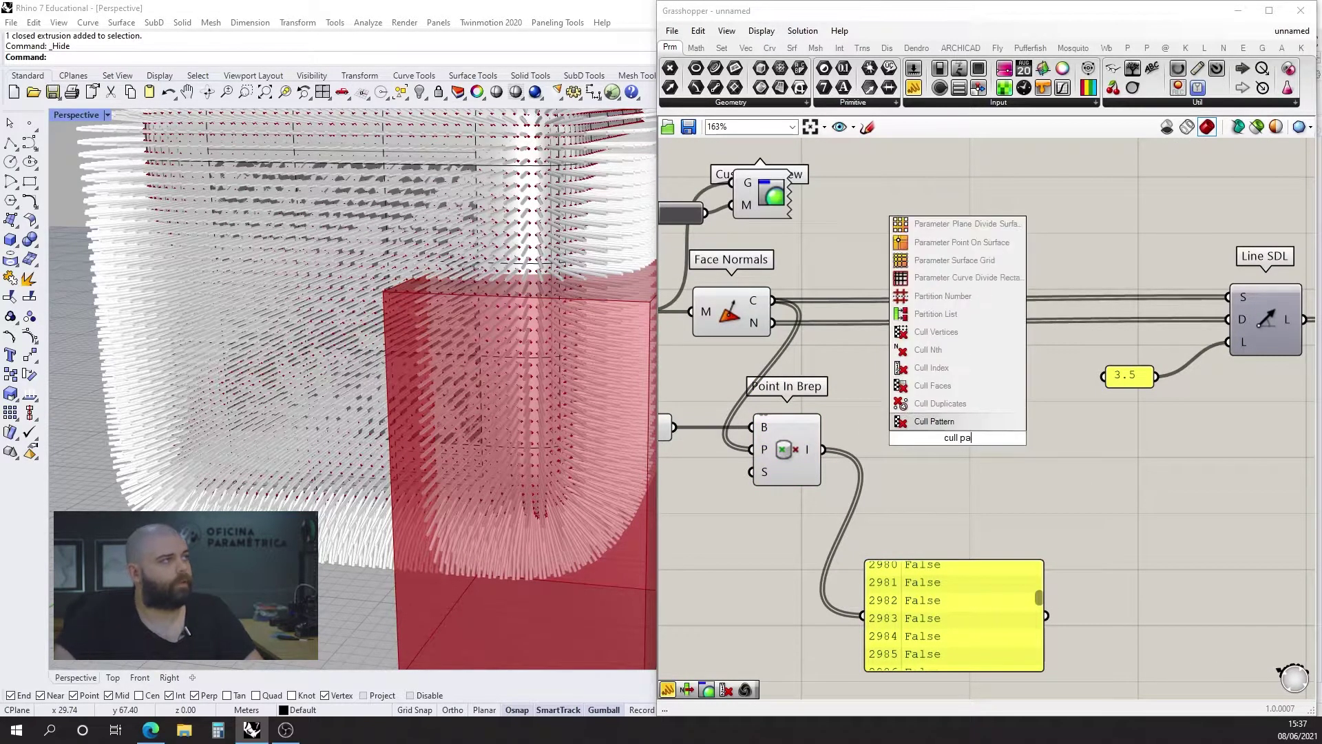
{"action": "key", "text": "Return"}
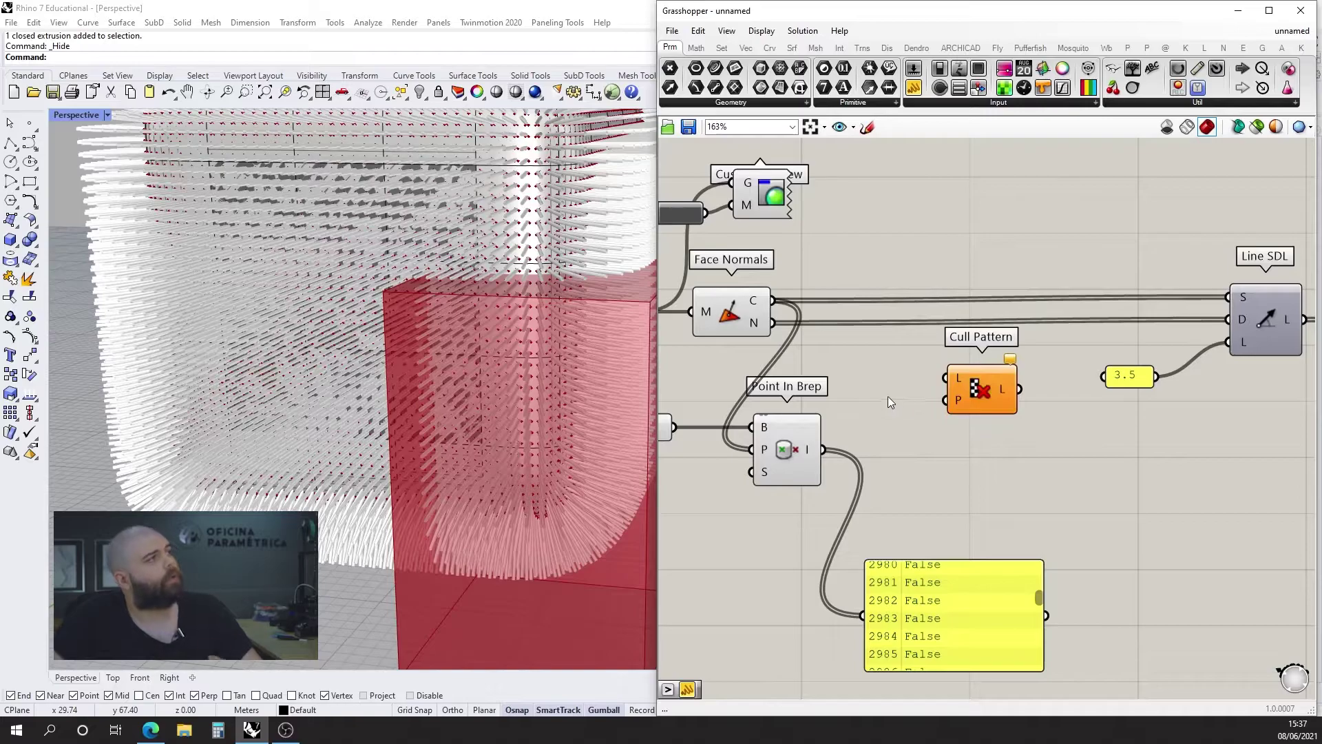
- Feed the face centres into L of Cull Pattern and the Point In Brep result into P, placing the component between them
{"action": "left_click_drag", "start_coordinate": [981, 388], "coordinate": [979, 408]}
{"action": "left_click", "coordinate": [907, 400]}
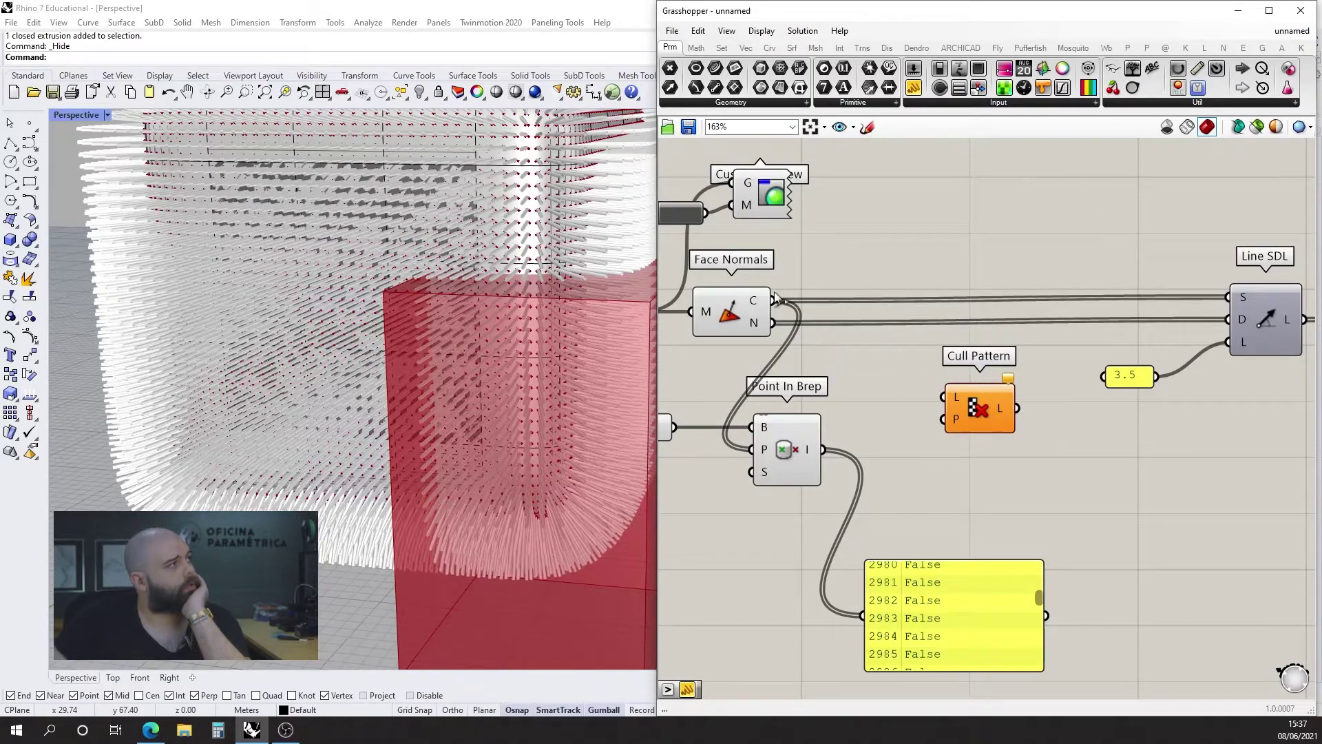
{"action": "left_click_drag", "start_coordinate": [854, 363], "coordinate": [943, 397]}
{"action": "left_click_drag", "start_coordinate": [854, 445], "coordinate": [915, 401]}
{"action": "right_click_drag", "start_coordinate": [591, 367], "coordinate": [358, 365]}
{"action": "left_click_drag", "start_coordinate": [937, 388], "coordinate": [985, 388]}
{"action": "left_click", "coordinate": [1022, 349]}
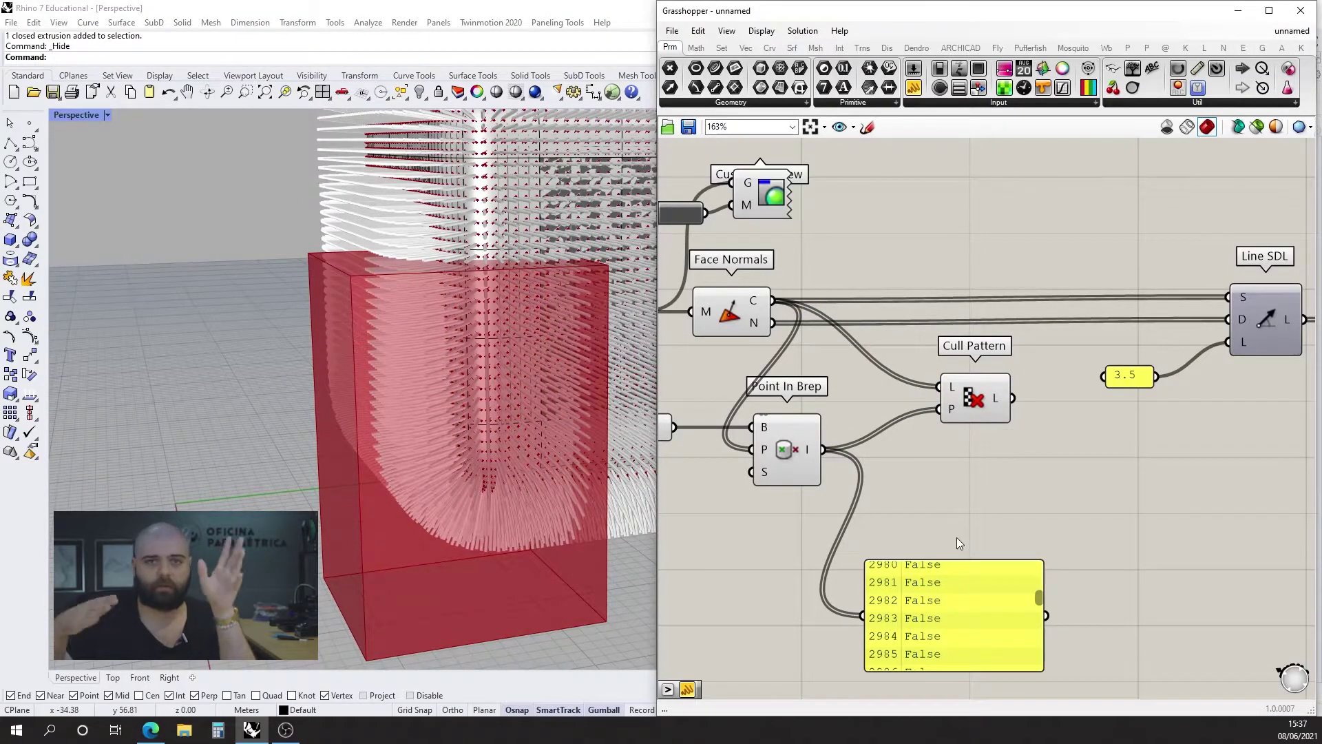
- Invert the P input of Cull Pattern to keep only the face centres outside the corner box, and check the points around it
{"action": "left_click", "coordinate": [981, 402]}
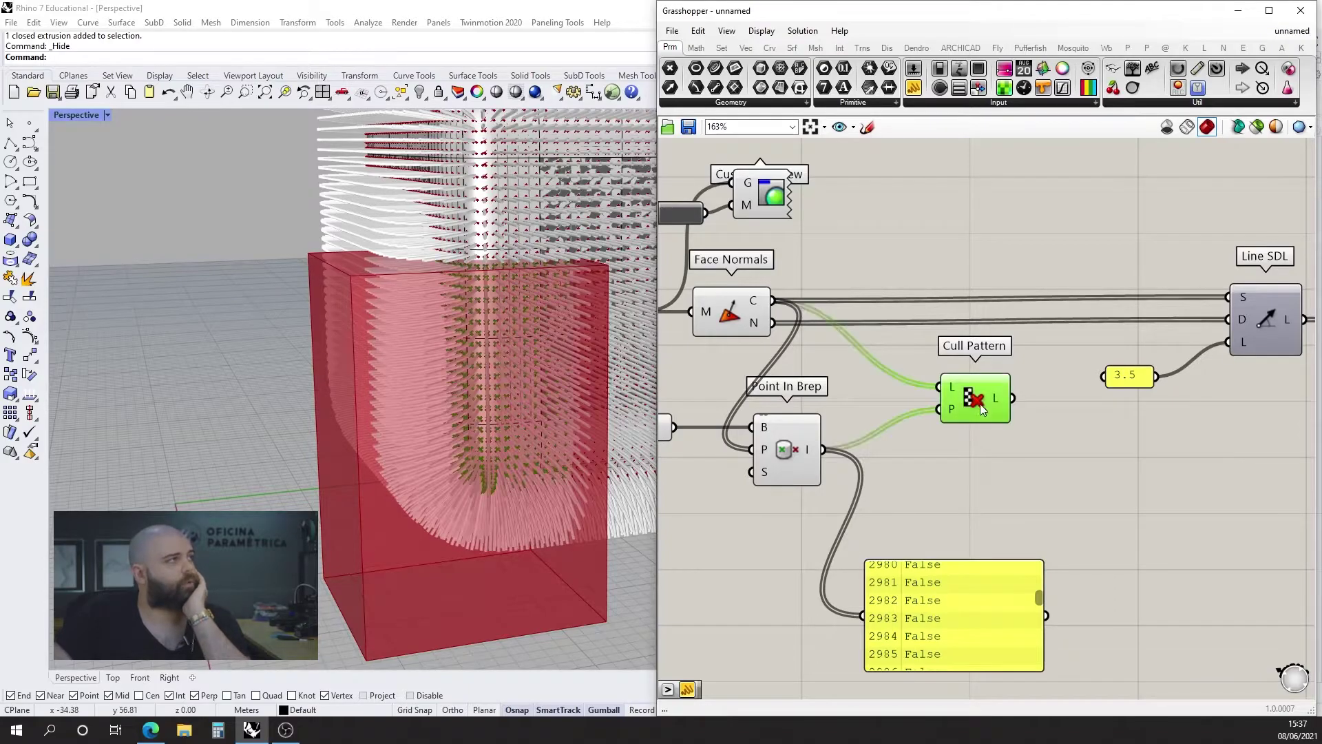
{"action": "right_click_drag", "start_coordinate": [539, 371], "coordinate": [517, 356]}
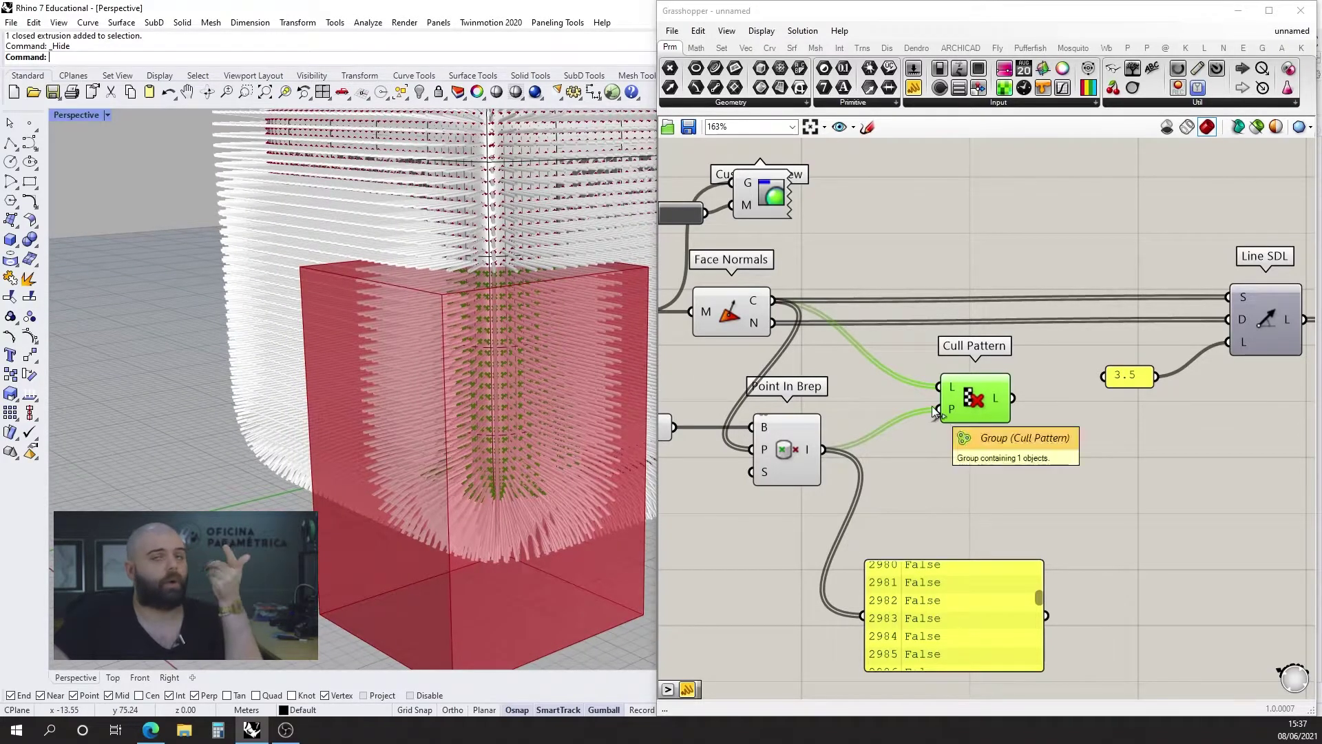
{"action": "right_click", "coordinate": [951, 408]}
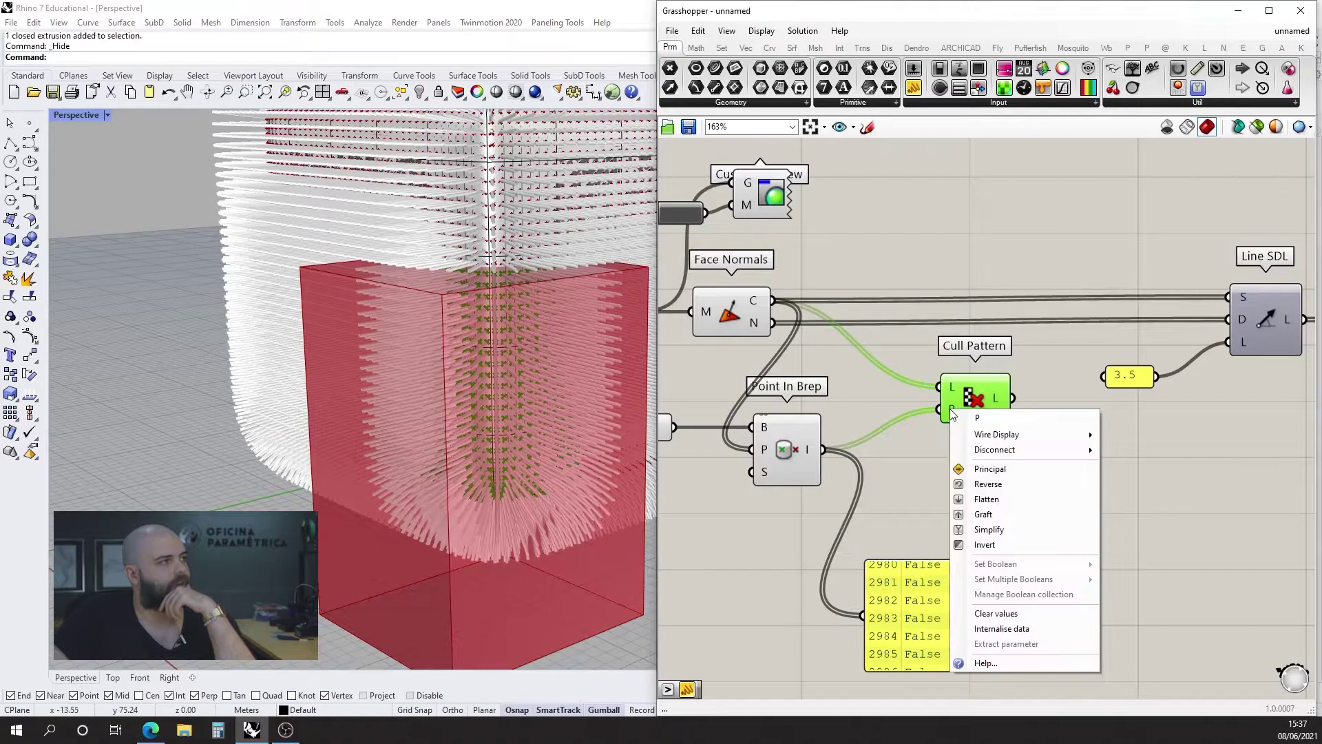
{"action": "left_click", "coordinate": [986, 536]}
{"action": "left_click_drag", "start_coordinate": [961, 400], "coordinate": [952, 395]}
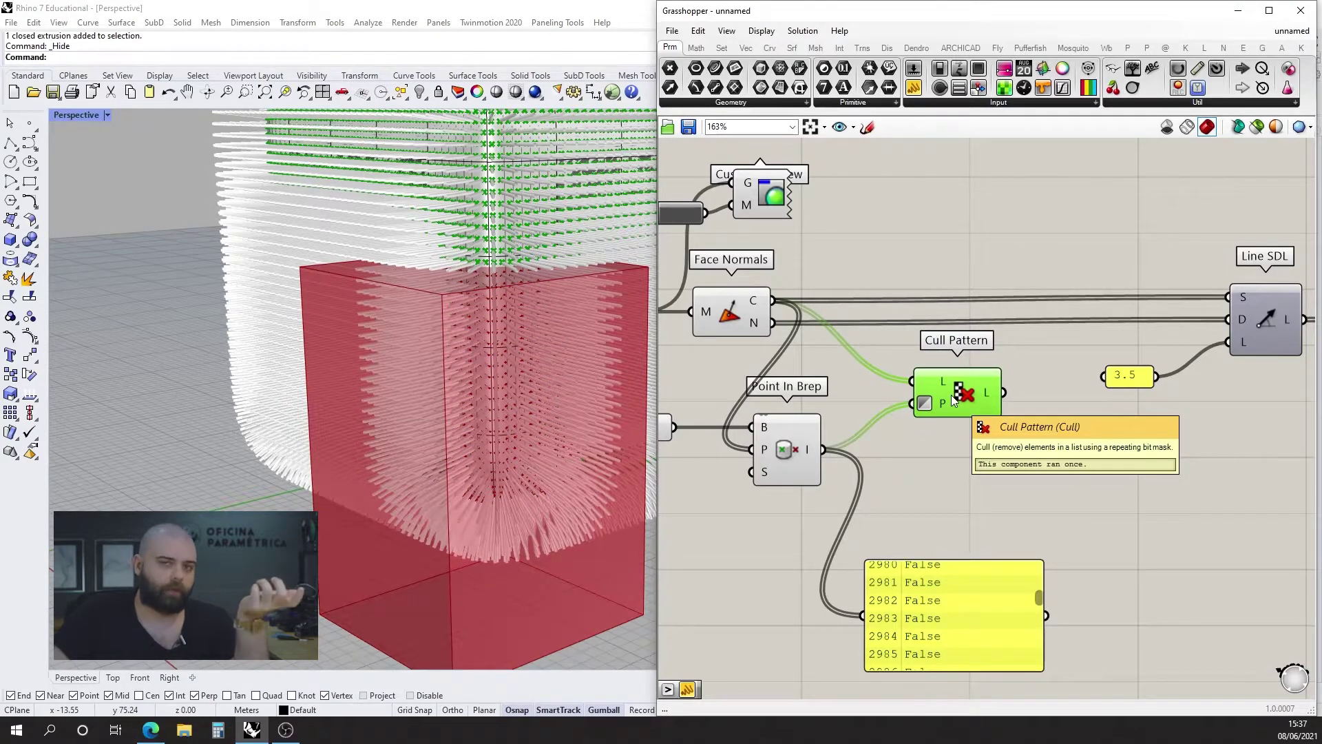
{"action": "right_click_drag", "start_coordinate": [291, 333], "coordinate": [388, 285]}
{"action": "scroll", "coordinate": [382, 242], "scroll_direction": "up", "scroll_amount": 6}
{"action": "scroll", "coordinate": [471, 304], "scroll_direction": "up", "scroll_amount": 3}
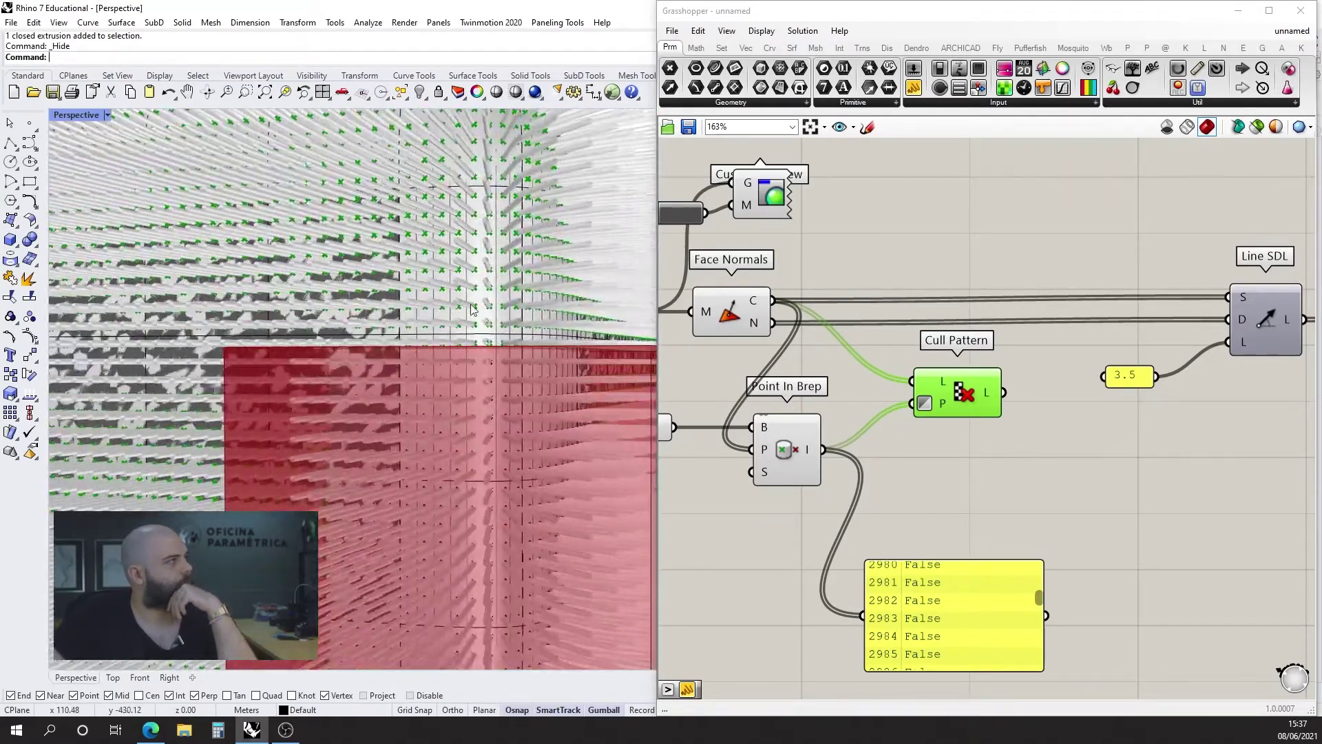
{"action": "scroll", "coordinate": [500, 403], "scroll_direction": "down", "scroll_amount": 2}
{"action": "scroll", "coordinate": [684, 402], "scroll_direction": "down", "scroll_amount": 2}
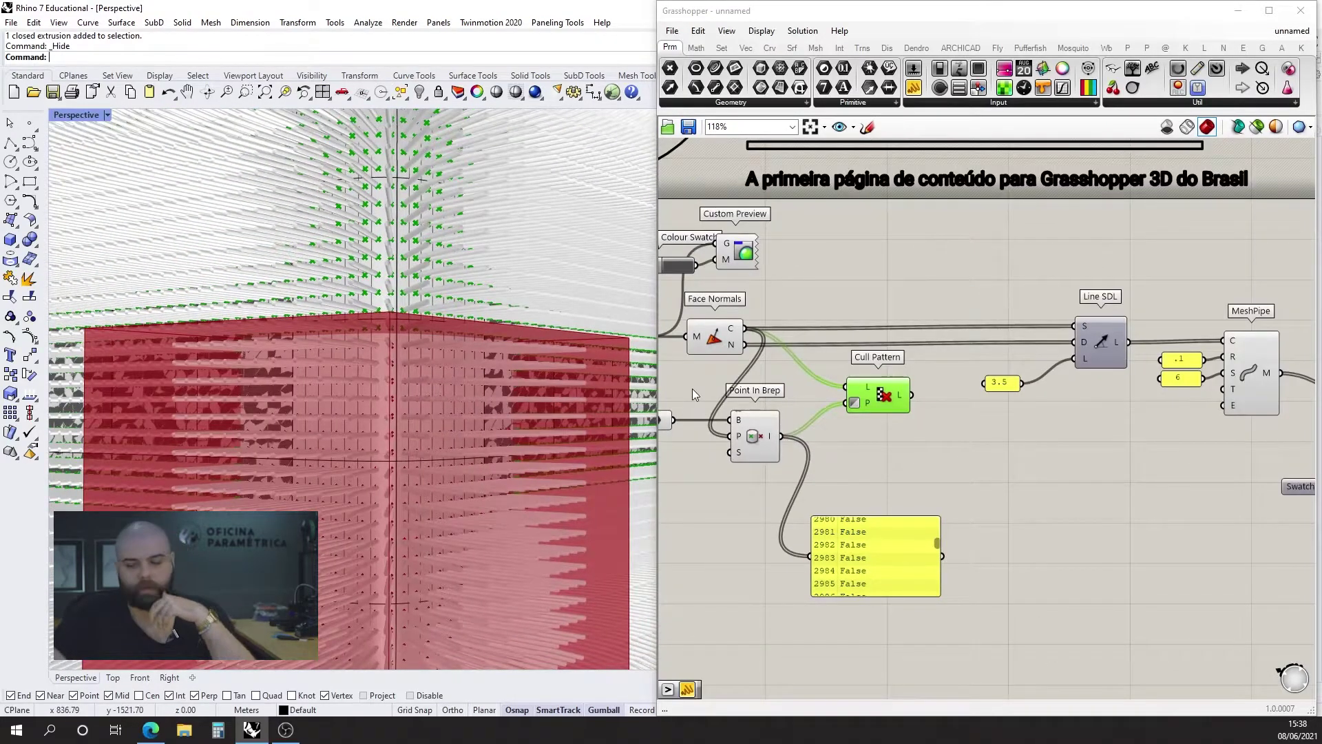
- Duplicate the inverted Cull Pattern and feed the N output of Face Normals into the copy's L input
{"action": "mouse_move", "coordinate": [884, 395]}
{"action": "left_mouse_down"}
{"action": "mouse_move", "coordinate": [894, 320]}
{"action": "mouse_move", "coordinate": [902, 394]}
{"action": "left_mouse_up"}
{"action": "key", "text": "ctrl+c"}
{"action": "key", "text": "ctrl+v"}
{"action": "scroll", "coordinate": [742, 345], "scroll_direction": "up", "scroll_amount": 3}
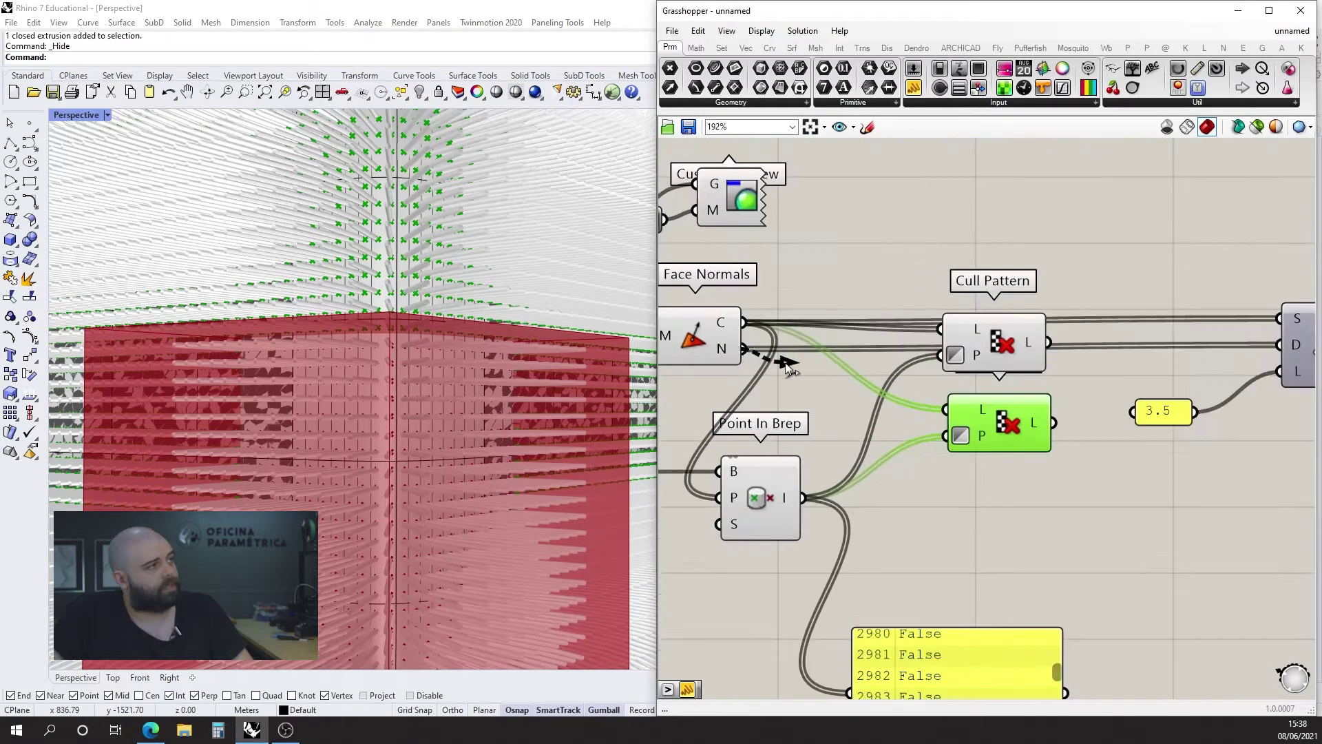
{"action": "scroll", "coordinate": [964, 379], "scroll_direction": "down", "scroll_amount": 5}
- With the solver locked, space out the Cull Patterns, wire the culled centres to Line SDL's S and normals to D, and unlock the solver
{"action": "scroll", "coordinate": [1035, 295], "scroll_direction": "up", "scroll_amount": 6}
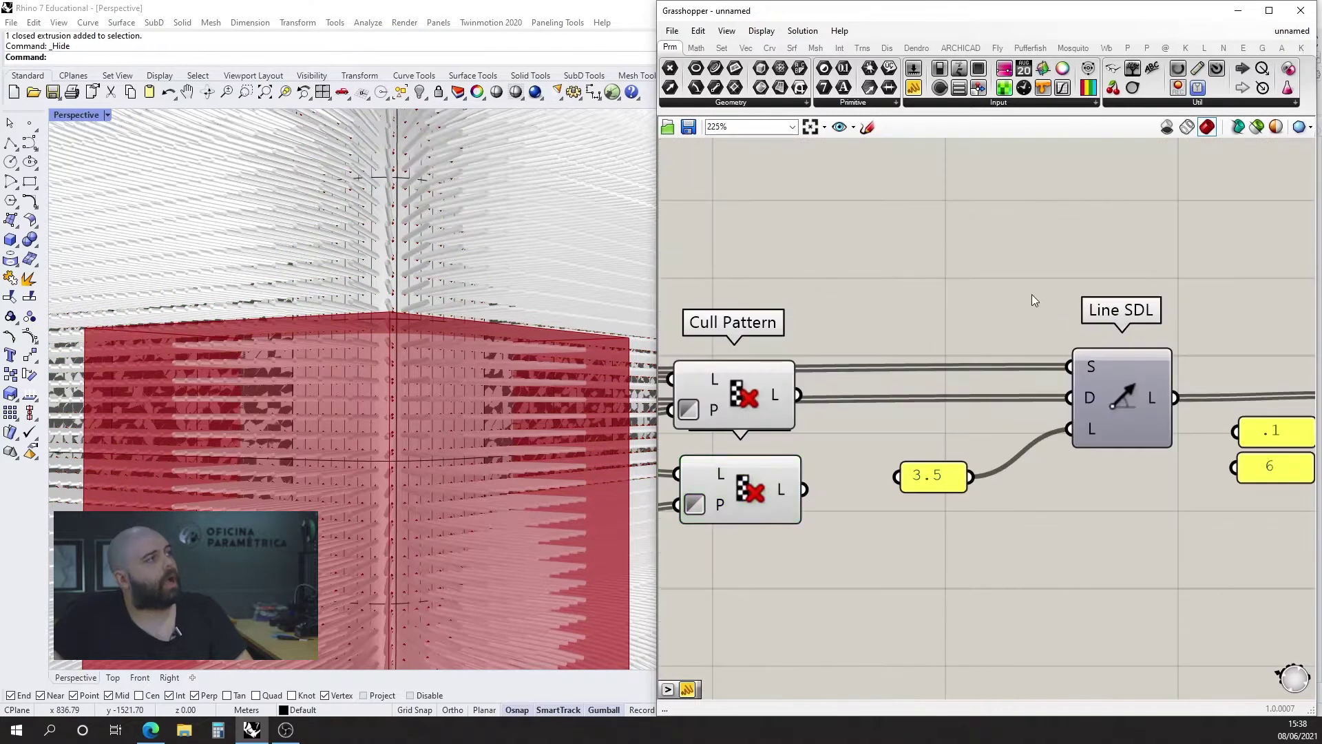
{"action": "right_click", "coordinate": [985, 289]}
{"action": "left_click", "coordinate": [1030, 446]}
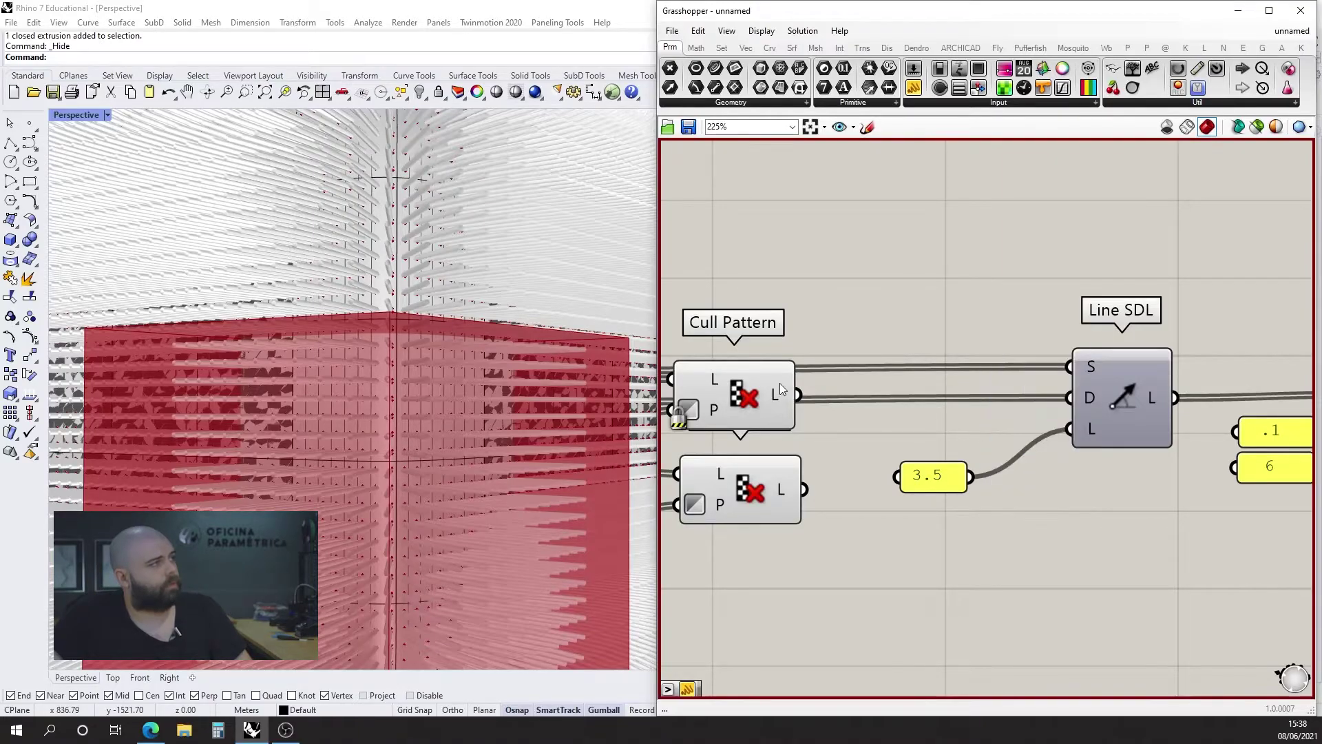
{"action": "left_click_drag", "start_coordinate": [786, 347], "coordinate": [783, 279]}
{"action": "left_click", "coordinate": [830, 283]}
{"action": "left_click_drag", "start_coordinate": [796, 324], "coordinate": [1069, 367]}
{"action": "left_click_drag", "start_coordinate": [806, 489], "coordinate": [1070, 398]}
{"action": "right_click", "coordinate": [884, 249]}
{"action": "left_click", "coordinate": [941, 406]}
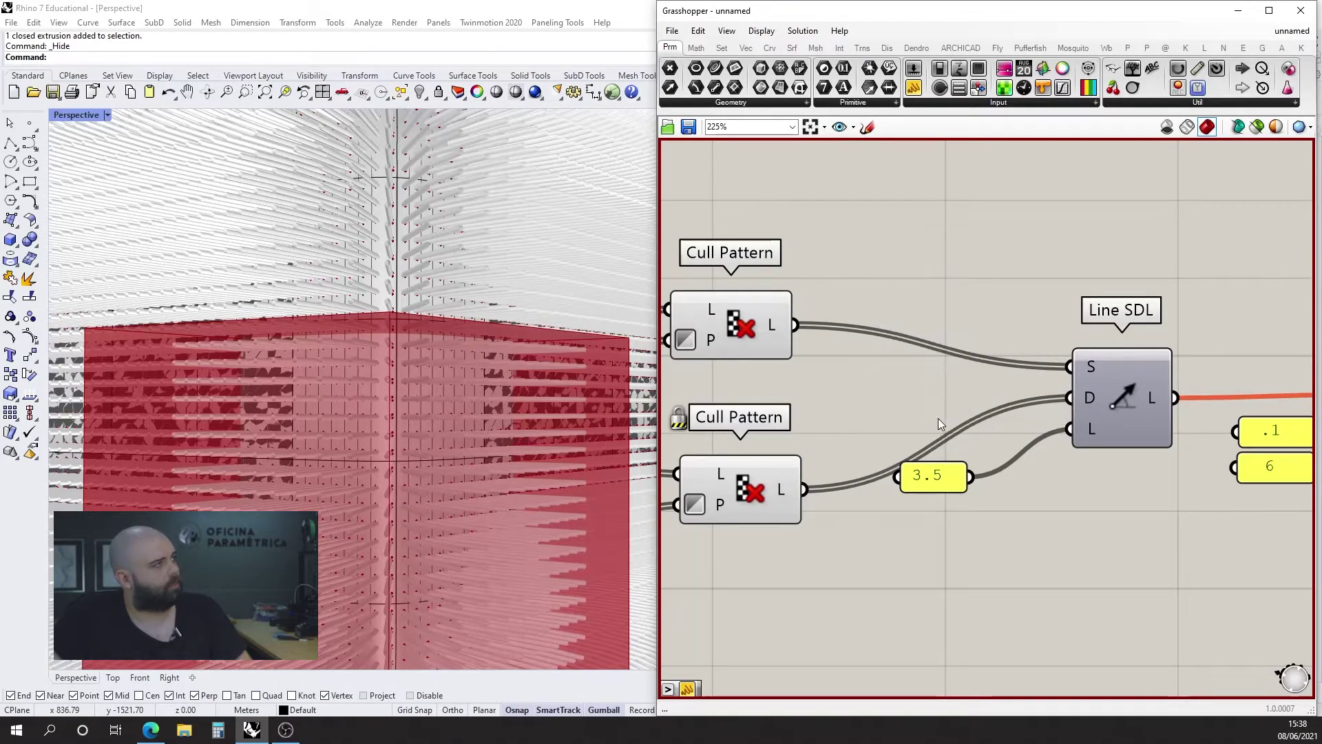
- Turn off the preview of all components upstream of Line SDL
{"action": "scroll", "coordinate": [966, 401], "scroll_direction": "down", "scroll_amount": 8}
{"action": "left_click_drag", "start_coordinate": [965, 624], "coordinate": [715, 391]}
{"action": "middle_click", "coordinate": [715, 390]}
{"action": "left_click", "coordinate": [758, 349]}
{"action": "scroll", "coordinate": [405, 365], "scroll_direction": "down", "scroll_amount": 5}
{"action": "mouse_move", "coordinate": [405, 365]}
{"action": "right_mouse_down"}
{"action": "mouse_move", "coordinate": [385, 335]}
{"action": "mouse_move", "coordinate": [396, 365]}
{"action": "right_mouse_up"}
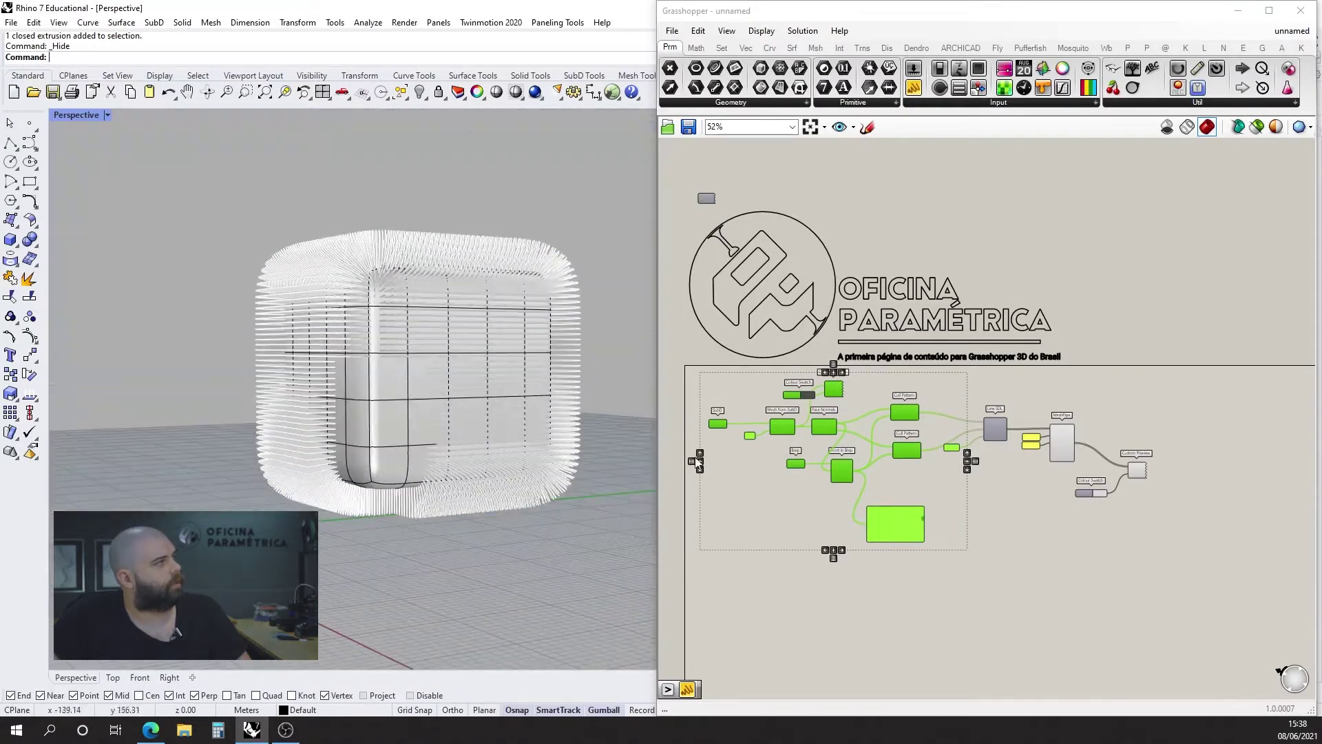
- Turn the preview back on for the Custom Preview that colours the box mesh
{"action": "scroll", "coordinate": [766, 498], "scroll_direction": "up", "scroll_amount": 7}
{"action": "left_click", "coordinate": [823, 463]}
{"action": "scroll", "coordinate": [958, 215], "scroll_direction": "down", "scroll_amount": 2}
{"action": "right_click_drag", "start_coordinate": [957, 215], "coordinate": [951, 245]}
{"action": "middle_click", "coordinate": [969, 200]}
{"action": "left_click", "coordinate": [1012, 158]}
- Hide the SubD box in Rhino and inspect the rod-free opening at the corner
{"action": "left_click", "coordinate": [384, 431]}
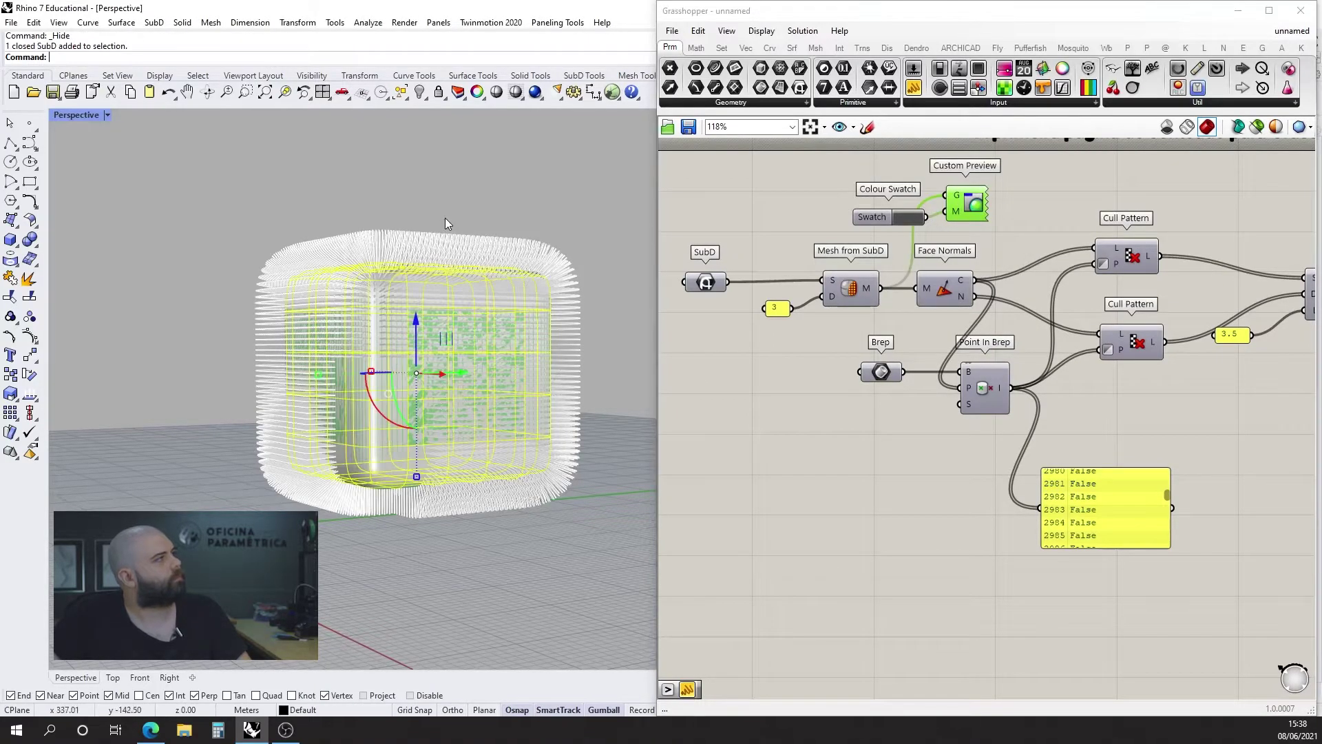
{"action": "left_click", "coordinate": [419, 92]}
{"action": "left_click", "coordinate": [787, 288]}
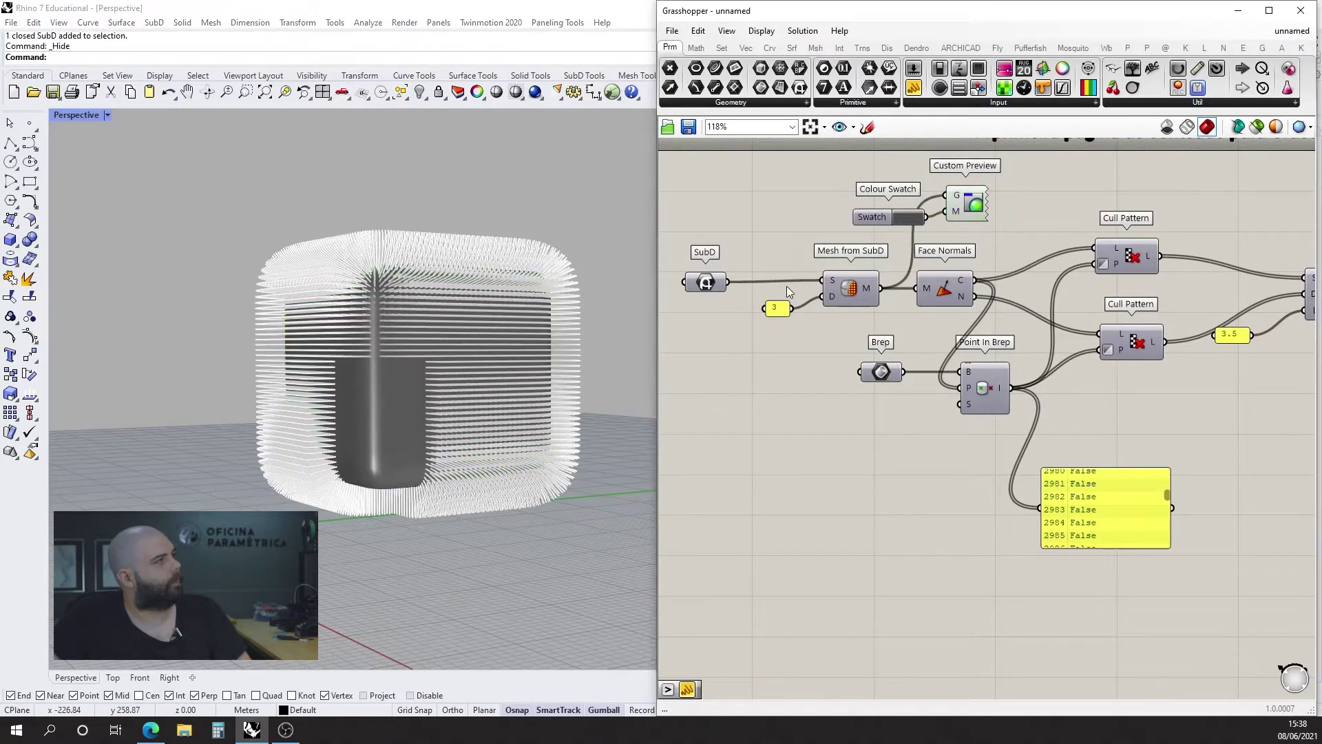
{"action": "mouse_move", "coordinate": [596, 303]}
{"action": "right_mouse_down"}
{"action": "mouse_move", "coordinate": [509, 275]}
{"action": "mouse_move", "coordinate": [600, 307]}
{"action": "right_mouse_up"}
{"action": "scroll", "coordinate": [385, 410], "scroll_direction": "up", "scroll_amount": 5}
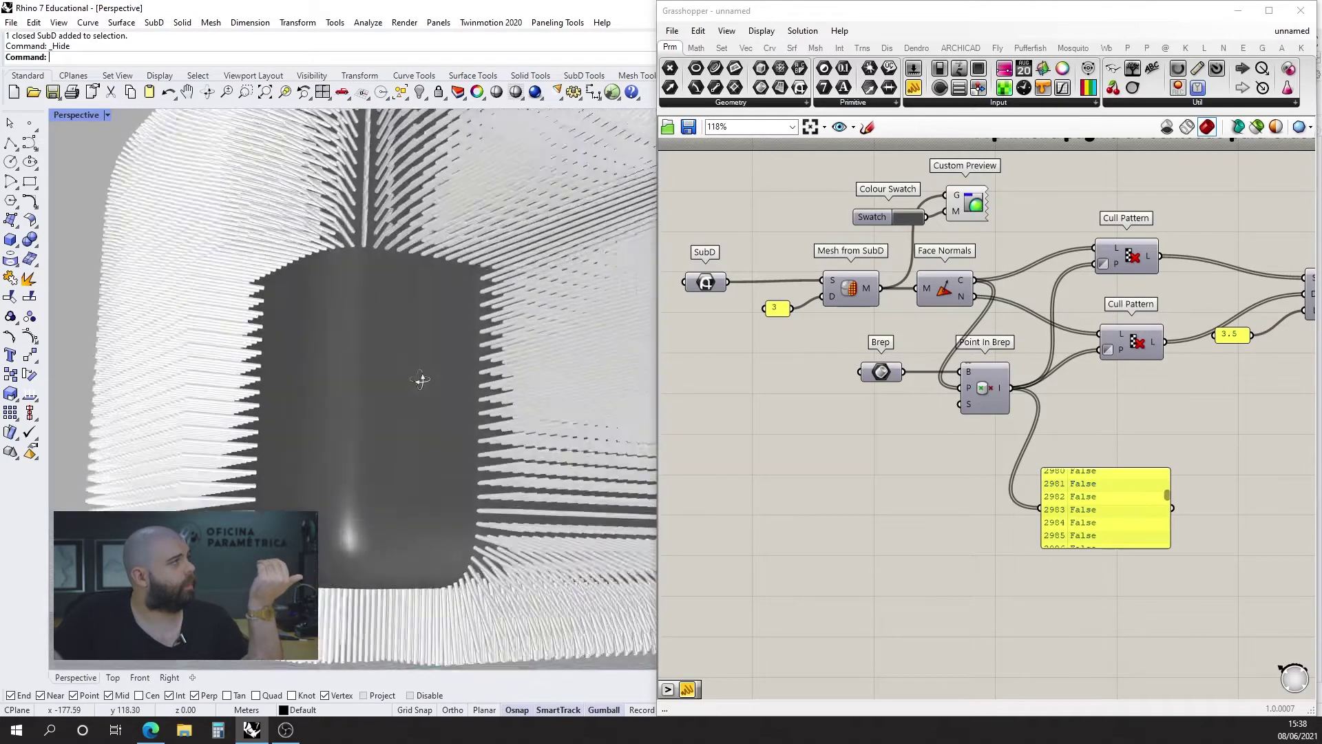
{"action": "right_click_drag", "start_coordinate": [409, 386], "coordinate": [469, 406]}
{"action": "scroll", "coordinate": [498, 395], "scroll_direction": "down", "scroll_amount": 10}
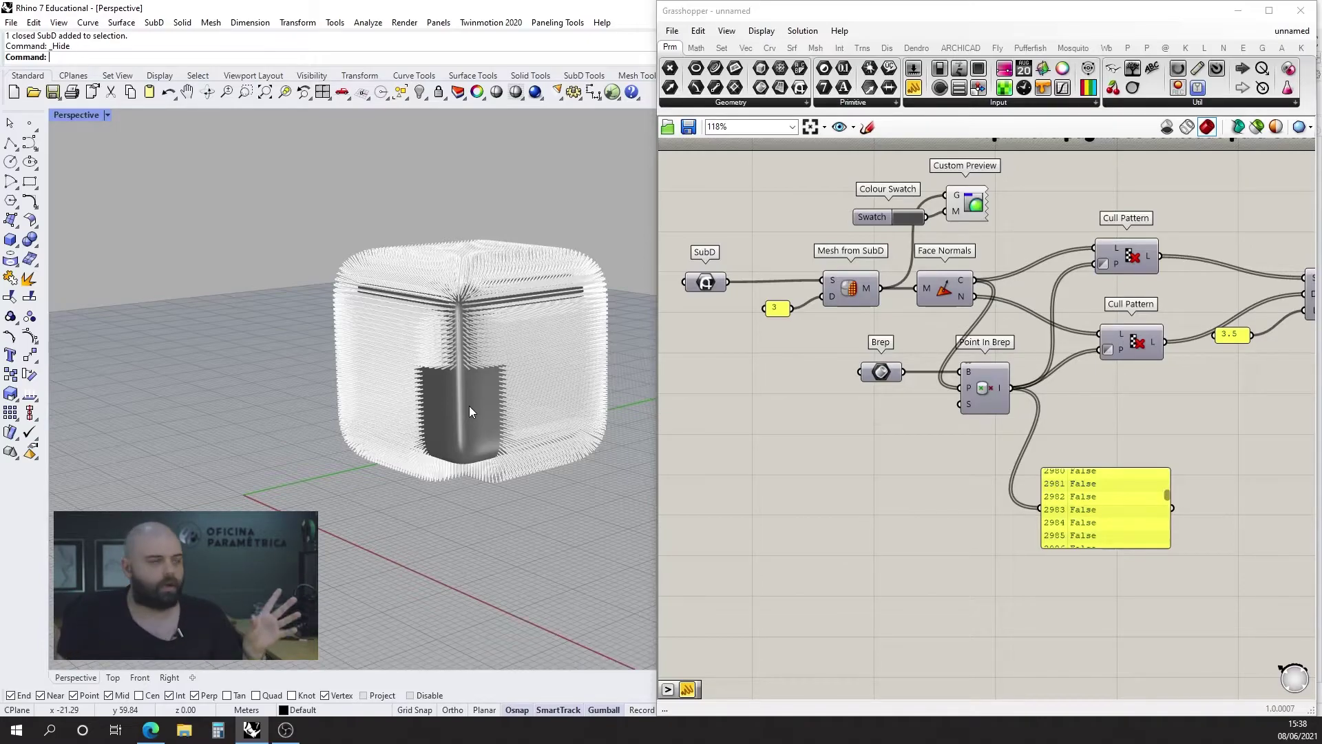
{"action": "scroll", "coordinate": [481, 398], "scroll_direction": "up", "scroll_amount": 5}
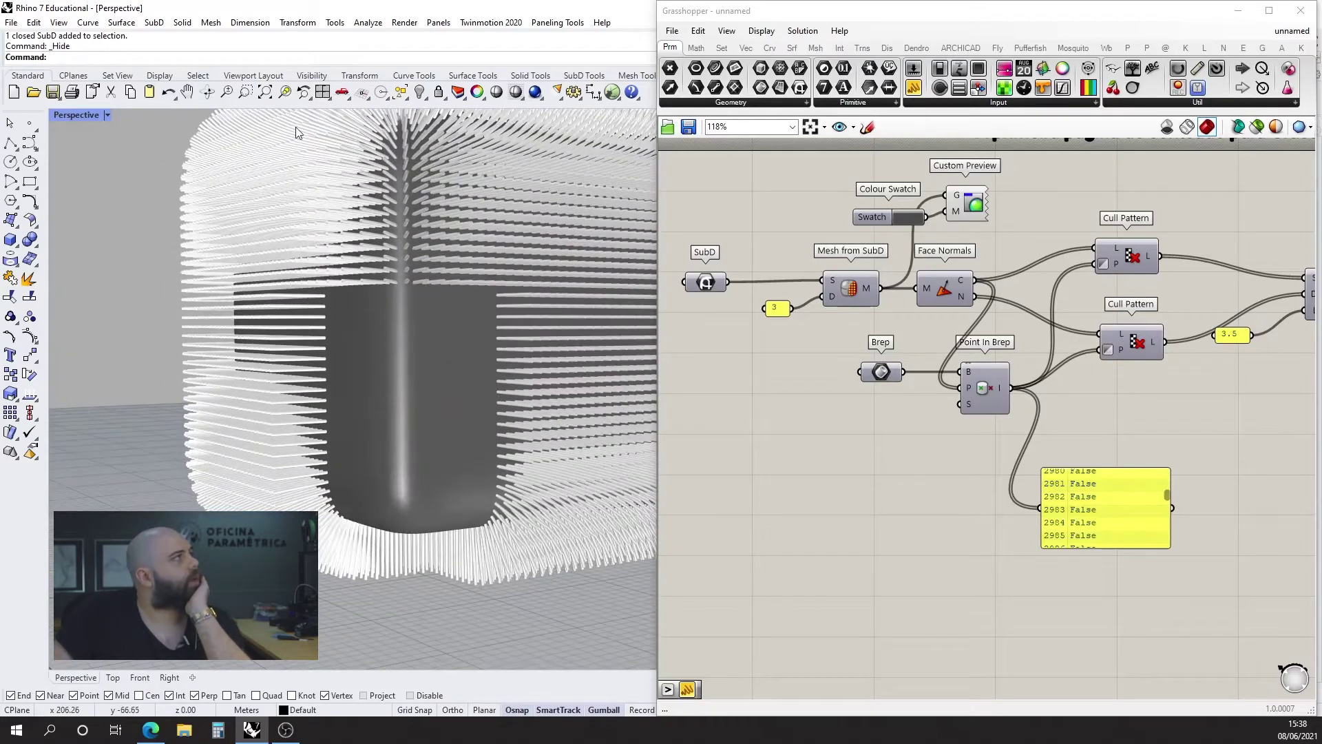
- Show the hidden objects in Rhino, leaving the corner box visible and the SubD hidden
{"action": "left_click", "coordinate": [420, 97]}
{"action": "left_click", "coordinate": [432, 403]}
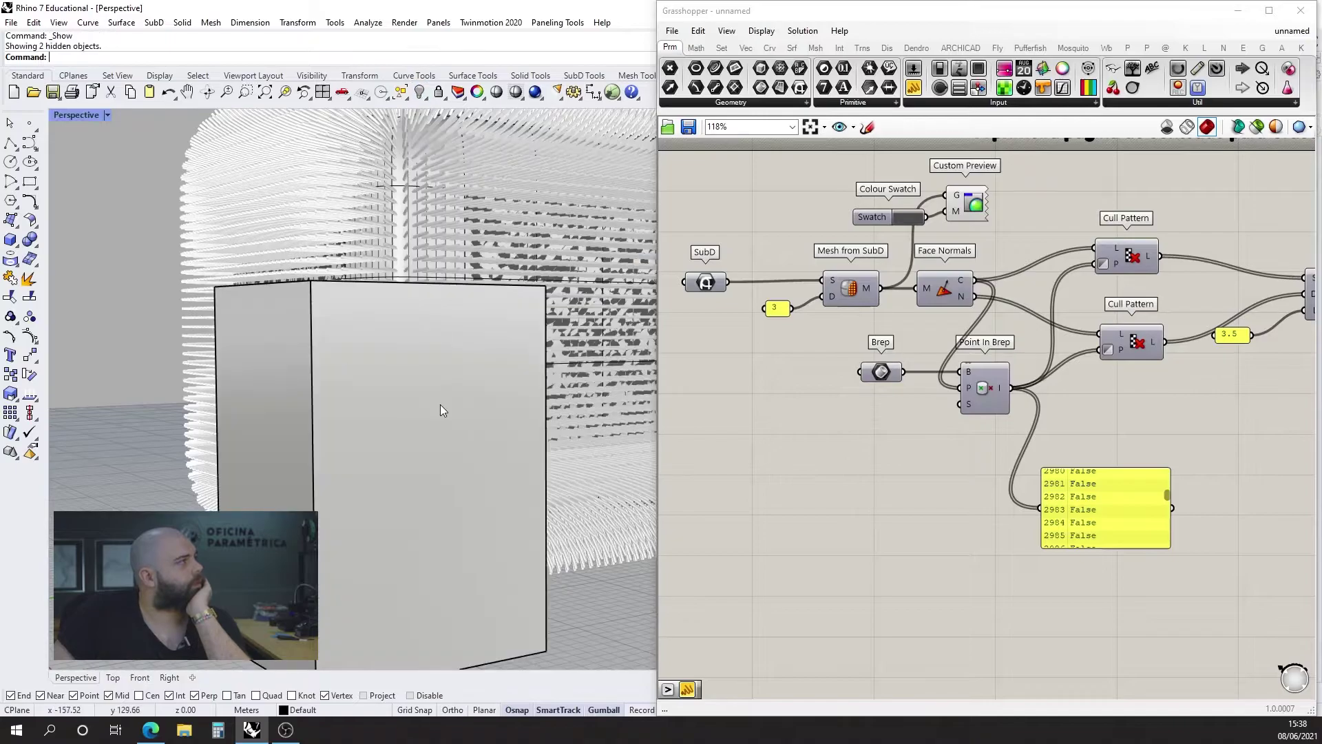
{"action": "right_click_drag", "start_coordinate": [451, 365], "coordinate": [435, 293]}
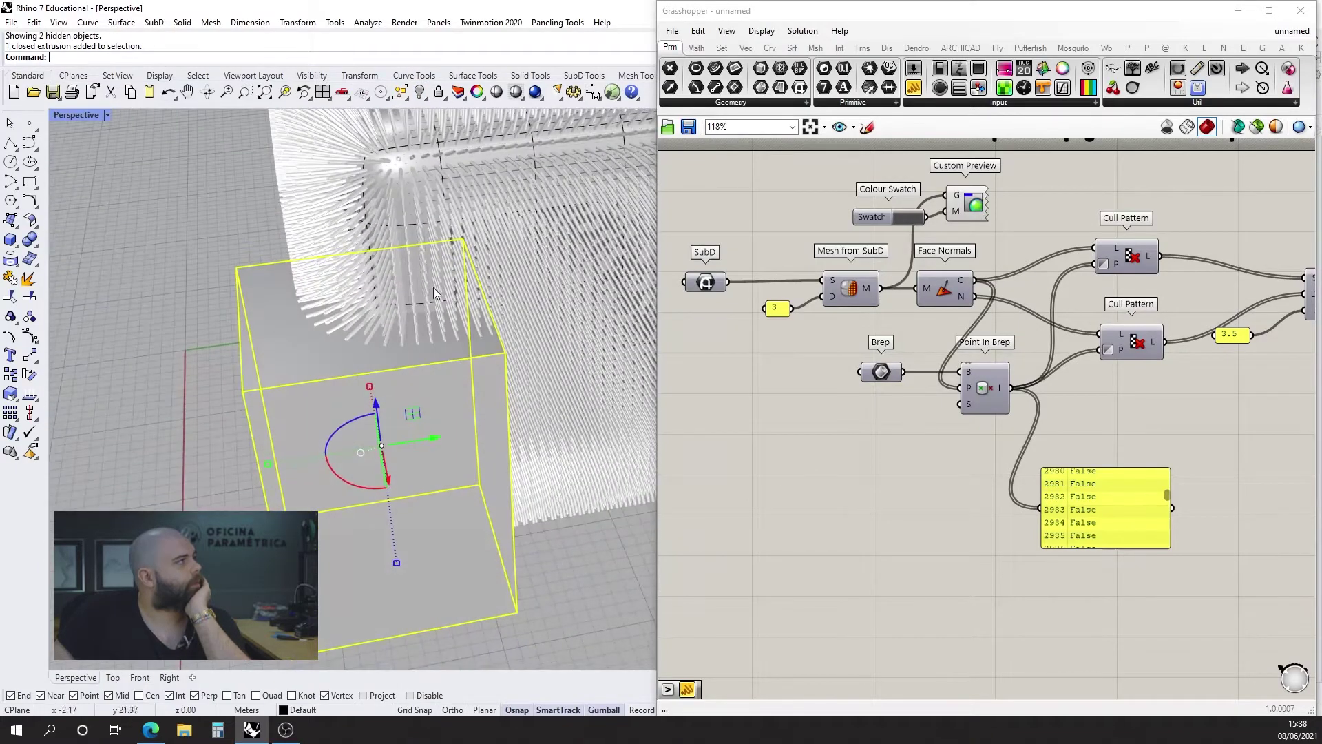
{"action": "left_click", "coordinate": [425, 93]}
{"action": "scroll", "coordinate": [309, 325], "scroll_direction": "down", "scroll_amount": 6}
{"action": "left_click", "coordinate": [344, 415]}
- Change the Perspective viewport's display mode to see through the corner box, and select the box
{"action": "left_click", "coordinate": [82, 118]}
{"action": "left_click", "coordinate": [86, 173]}
{"action": "left_click", "coordinate": [443, 489]}
{"action": "right_click_drag", "start_coordinate": [442, 489], "coordinate": [454, 426]}
{"action": "left_click", "coordinate": [285, 455]}
{"action": "right_click_drag", "start_coordinate": [287, 454], "coordinate": [331, 441]}
- Try moving the corner box with the gumball to cut the opening in the middle of one facade
{"action": "left_click_drag", "start_coordinate": [386, 403], "coordinate": [508, 413]}
{"action": "scroll", "coordinate": [464, 313], "scroll_direction": "up", "scroll_amount": 3}
{"action": "scroll", "coordinate": [464, 312], "scroll_direction": "up", "scroll_amount": 2}
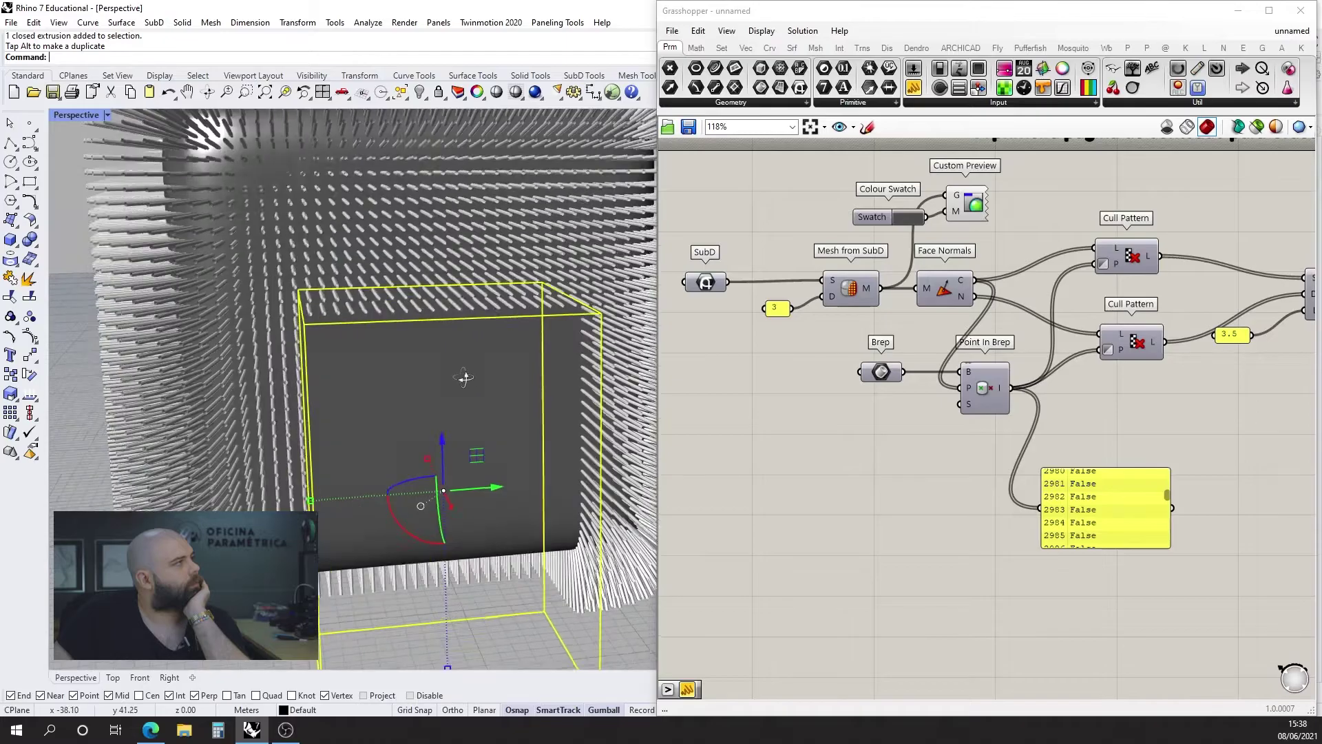
{"action": "scroll", "coordinate": [440, 385], "scroll_direction": "down", "scroll_amount": 5}
{"action": "right_click_drag", "start_coordinate": [443, 400], "coordinate": [458, 434]}
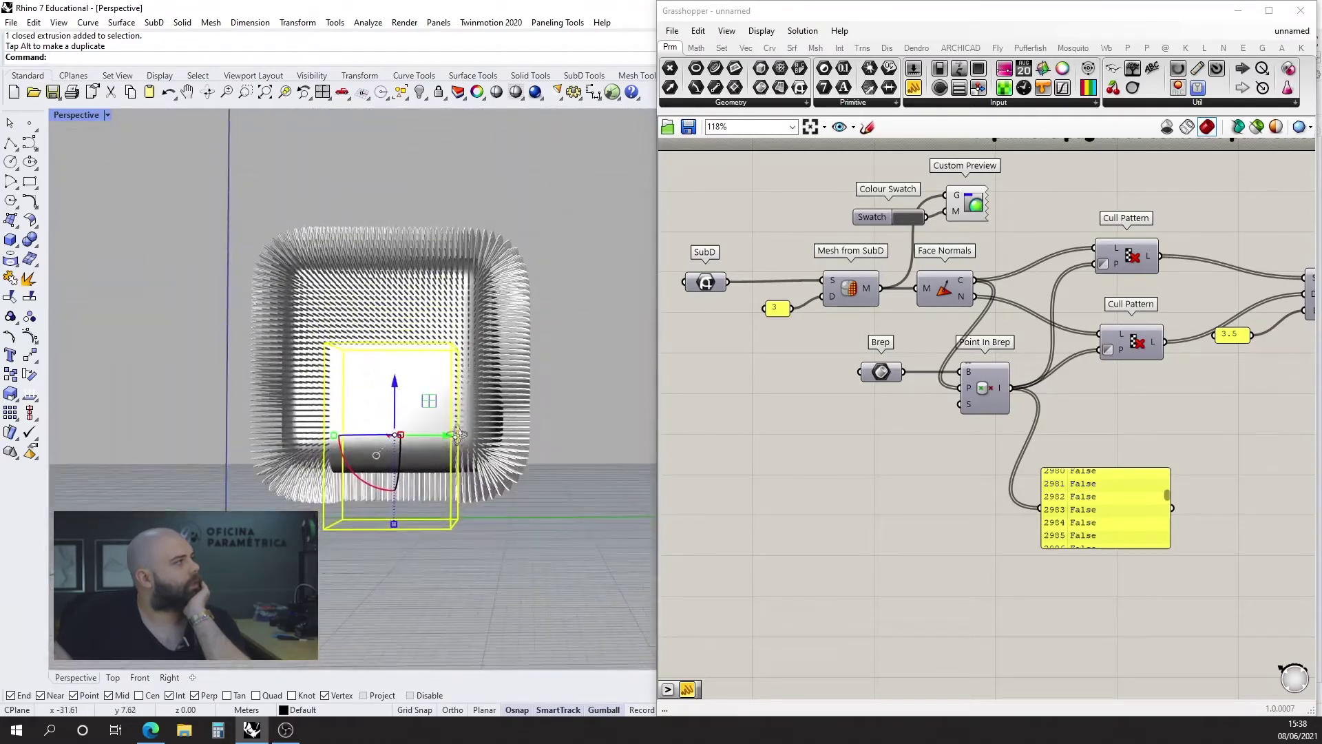
- Try moving the box sideways to another corner and raising it to test a different opening position
{"action": "left_click_drag", "start_coordinate": [456, 438], "coordinate": [547, 436]}
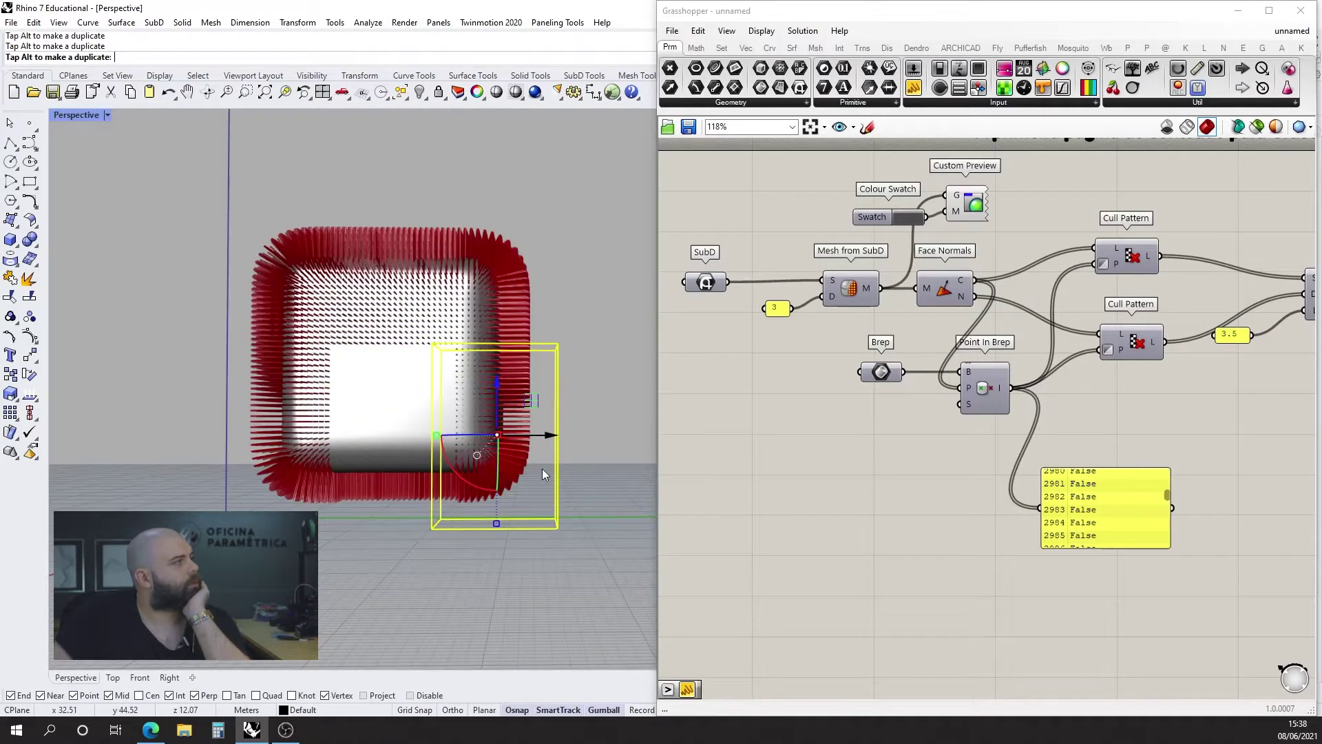
{"action": "right_click_drag", "start_coordinate": [542, 470], "coordinate": [482, 431]}
{"action": "left_click_drag", "start_coordinate": [532, 361], "coordinate": [524, 309]}
{"action": "right_click_drag", "start_coordinate": [310, 333], "coordinate": [404, 307]}
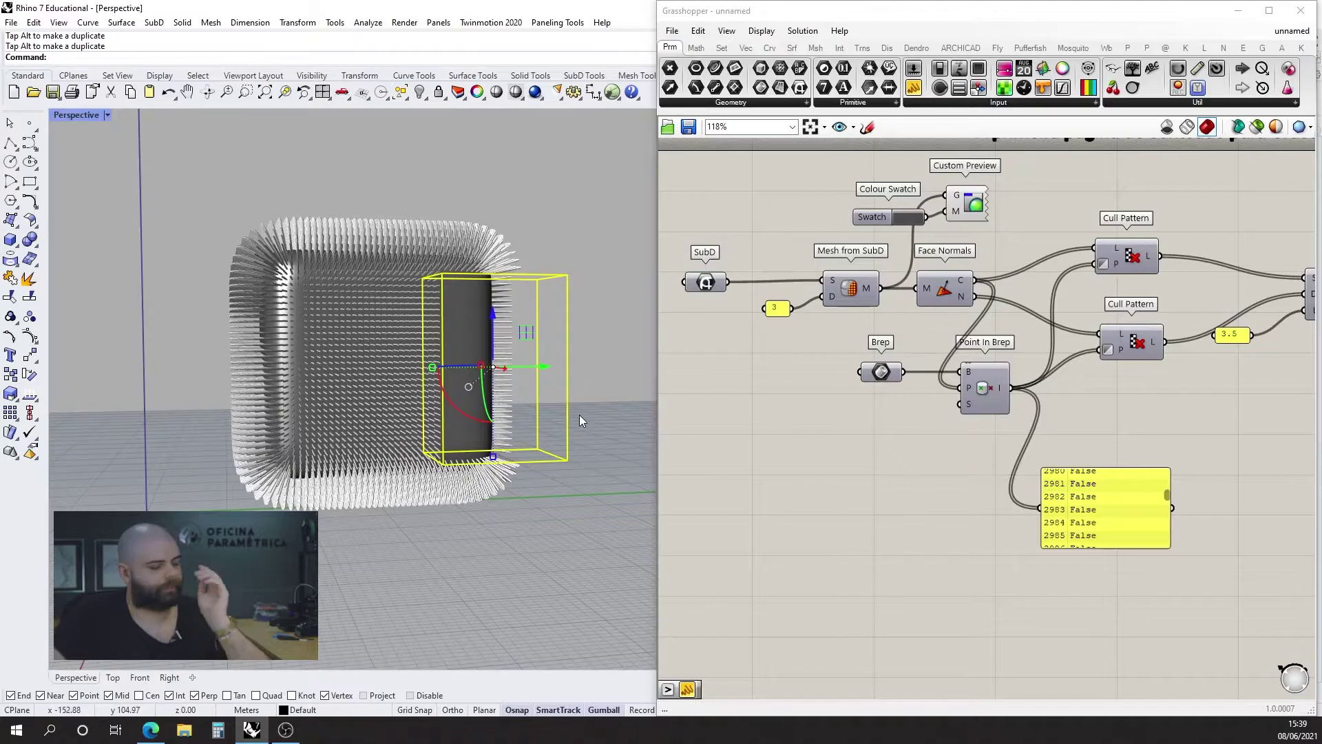
- Undo the three gumball moves of the box
{"action": "key", "text": "ctrl+z"}
{"action": "key", "text": "ctrl+z"}
{"action": "key", "text": "ctrl+z"}
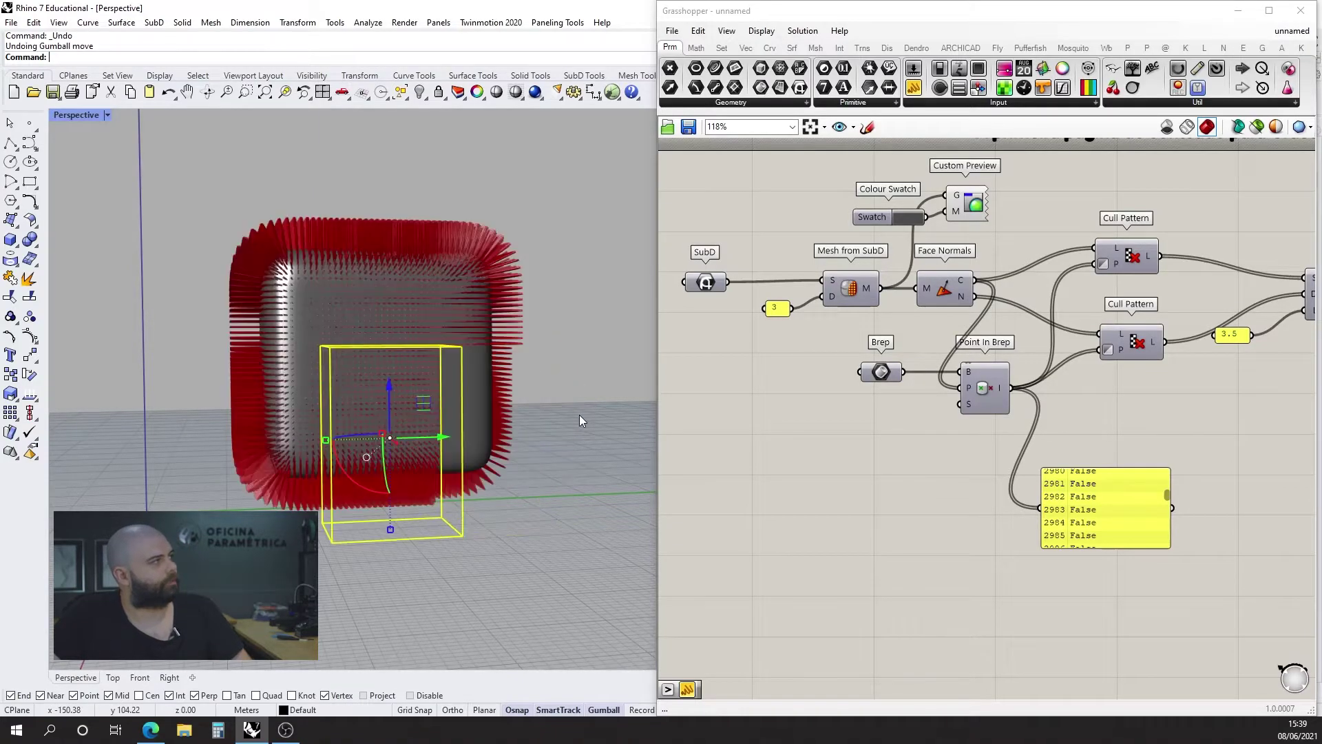
- Hide the corner box in Rhino and look closely at the opening
{"action": "left_click", "coordinate": [420, 91]}
{"action": "scroll", "coordinate": [248, 415], "scroll_direction": "up", "scroll_amount": 10}
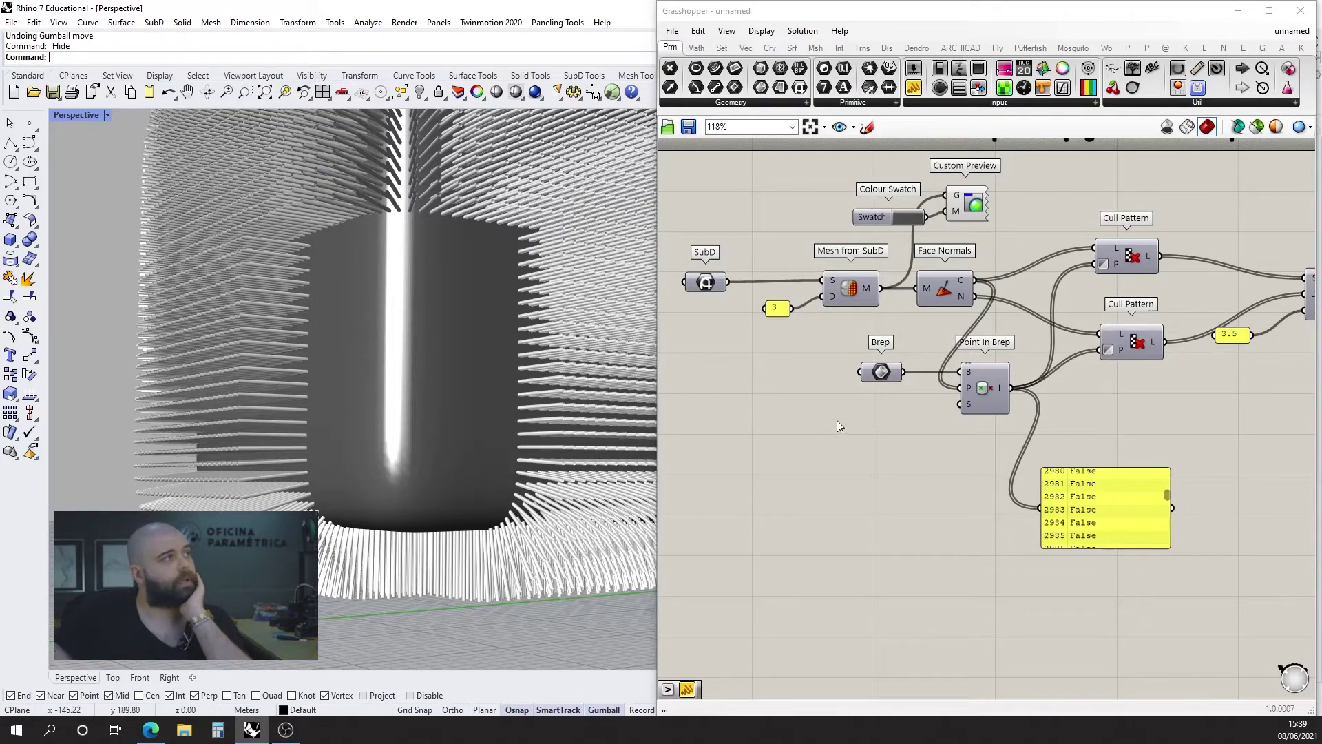
- Line up the two Cull Pattern components one above the other between Face Normals and Line SDL
{"action": "scroll", "coordinate": [697, 407], "scroll_direction": "down", "scroll_amount": 5}
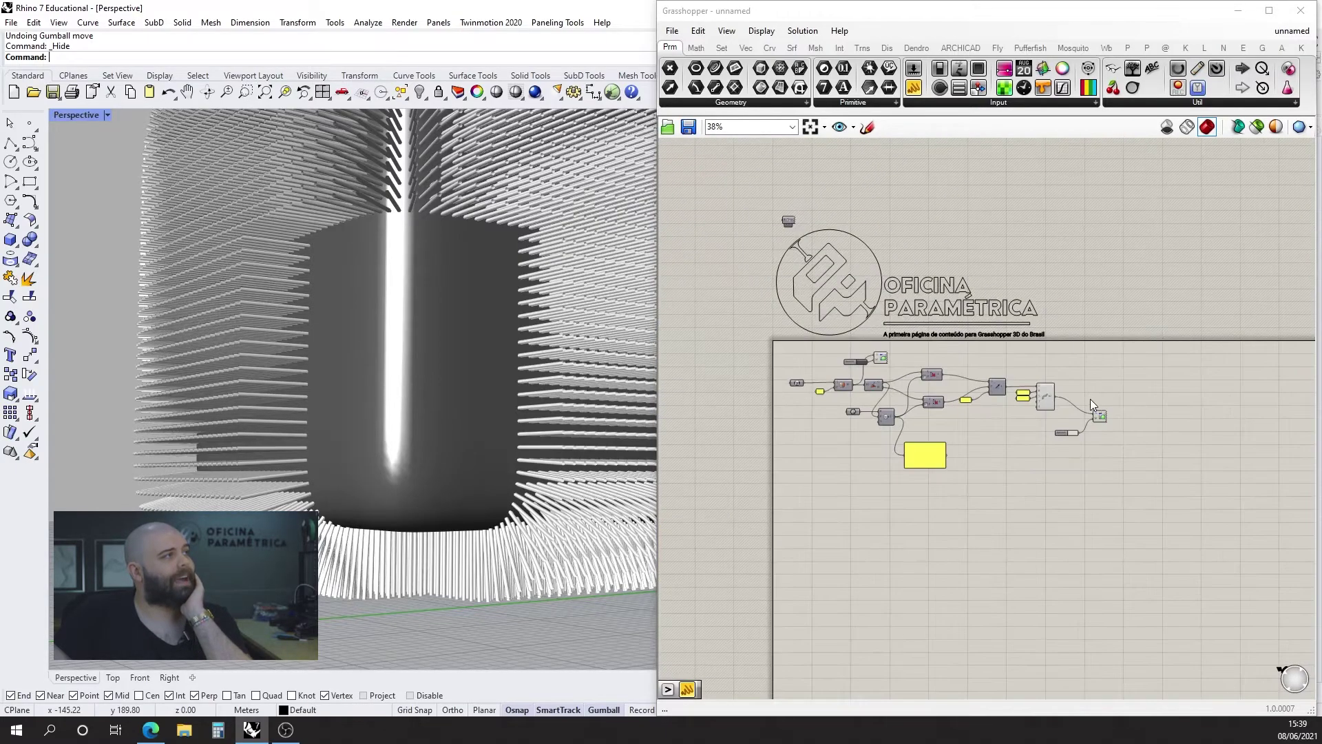
{"action": "scroll", "coordinate": [885, 403], "scroll_direction": "up", "scroll_amount": 5}
{"action": "left_click_drag", "start_coordinate": [1023, 407], "coordinate": [1020, 429]}
{"action": "left_click_drag", "start_coordinate": [1020, 324], "coordinate": [1021, 352]}
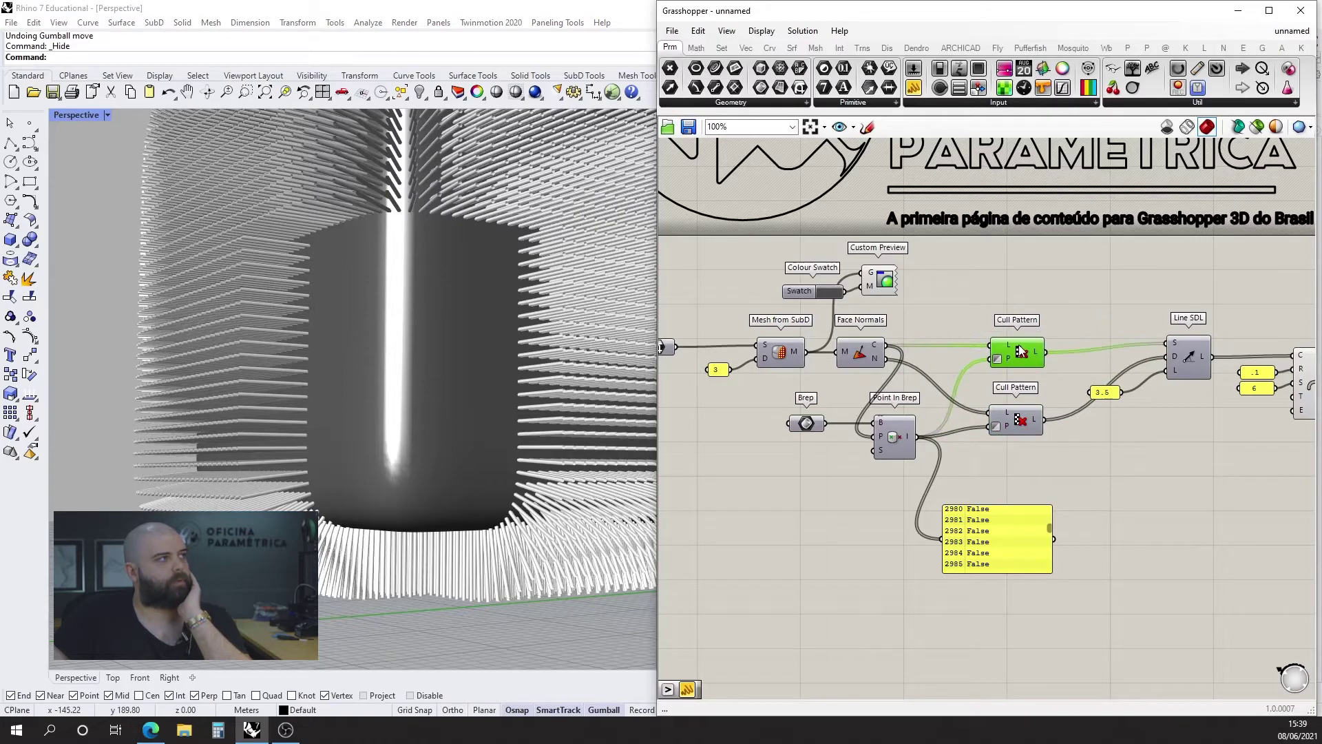
{"action": "left_click_drag", "start_coordinate": [1024, 421], "coordinate": [1026, 413]}
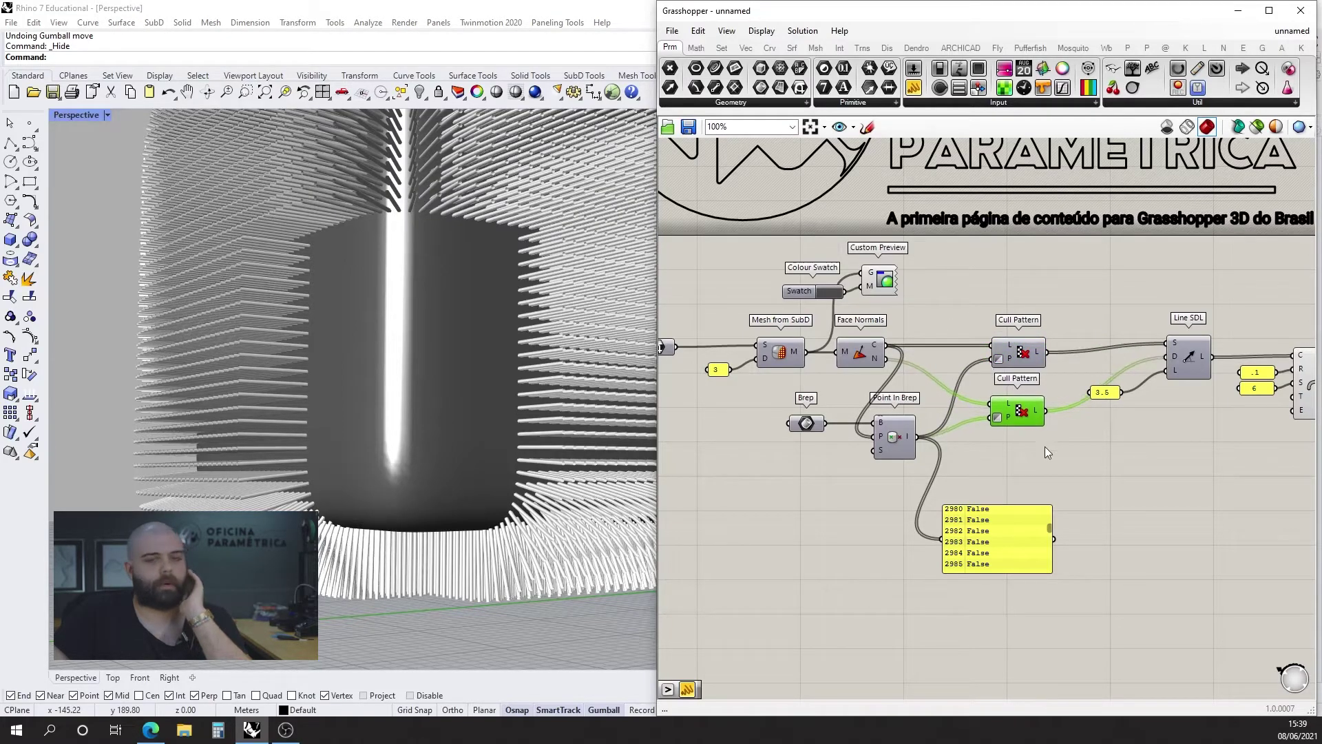